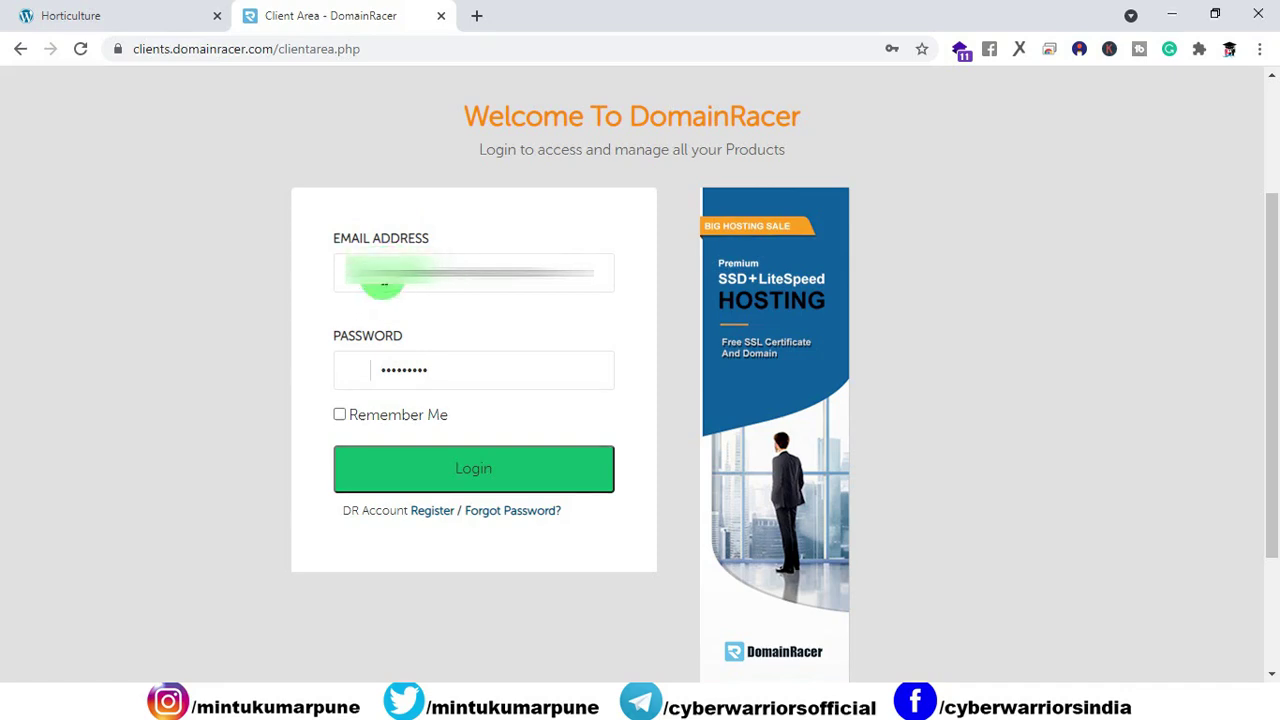
Step: Log in to the DomainRacer client area and open cPanel for the digitalmarketing.webhostingindia.racing hosting service
left_click(457, 466)
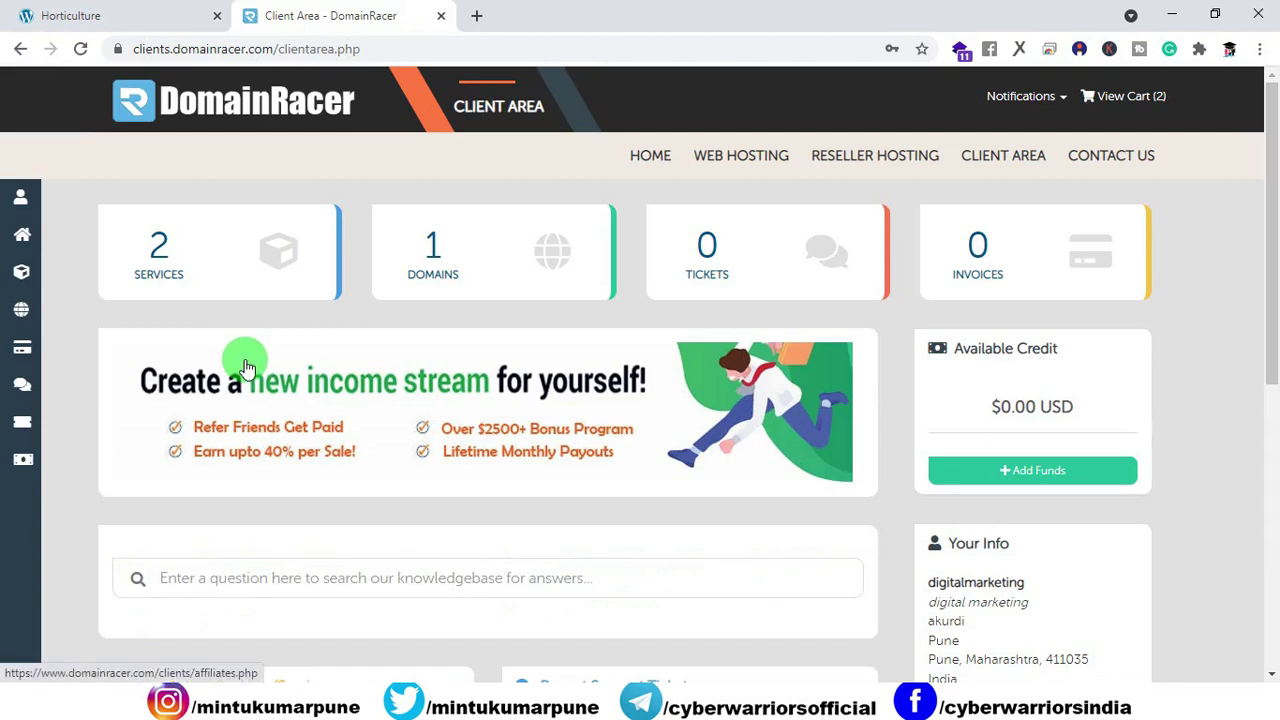
left_click(170, 268)
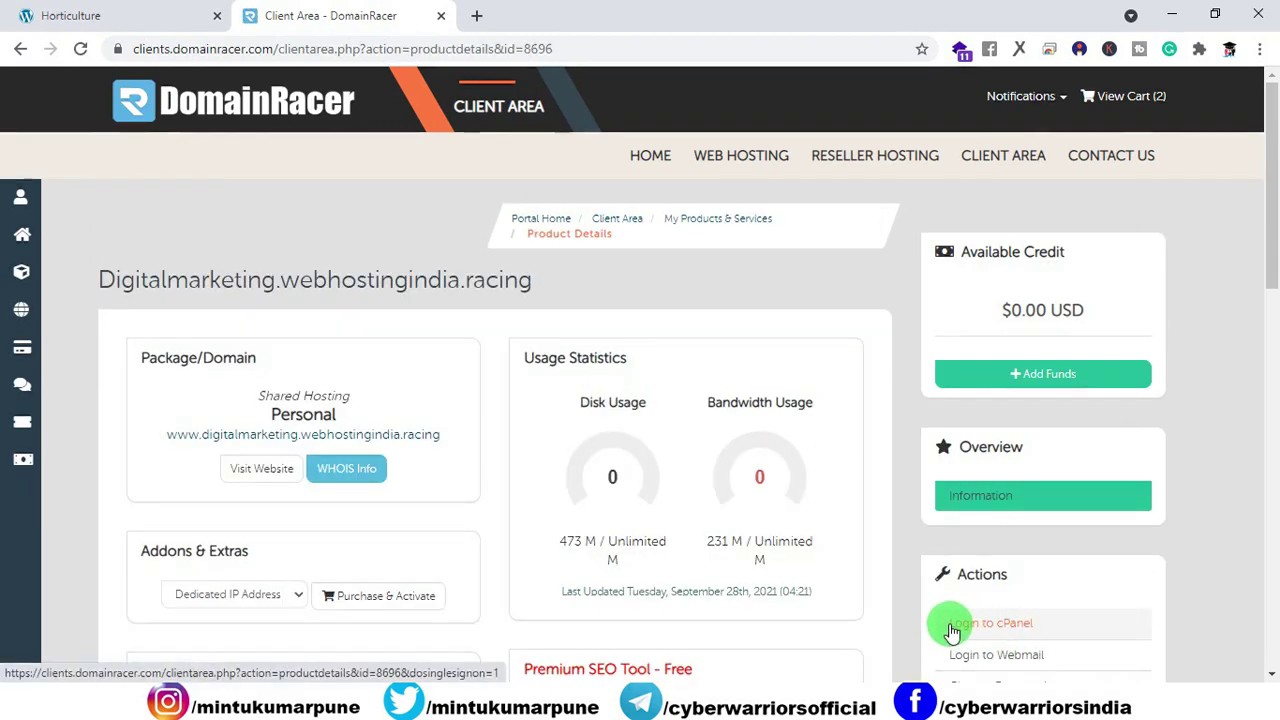
left_click(1005, 627)
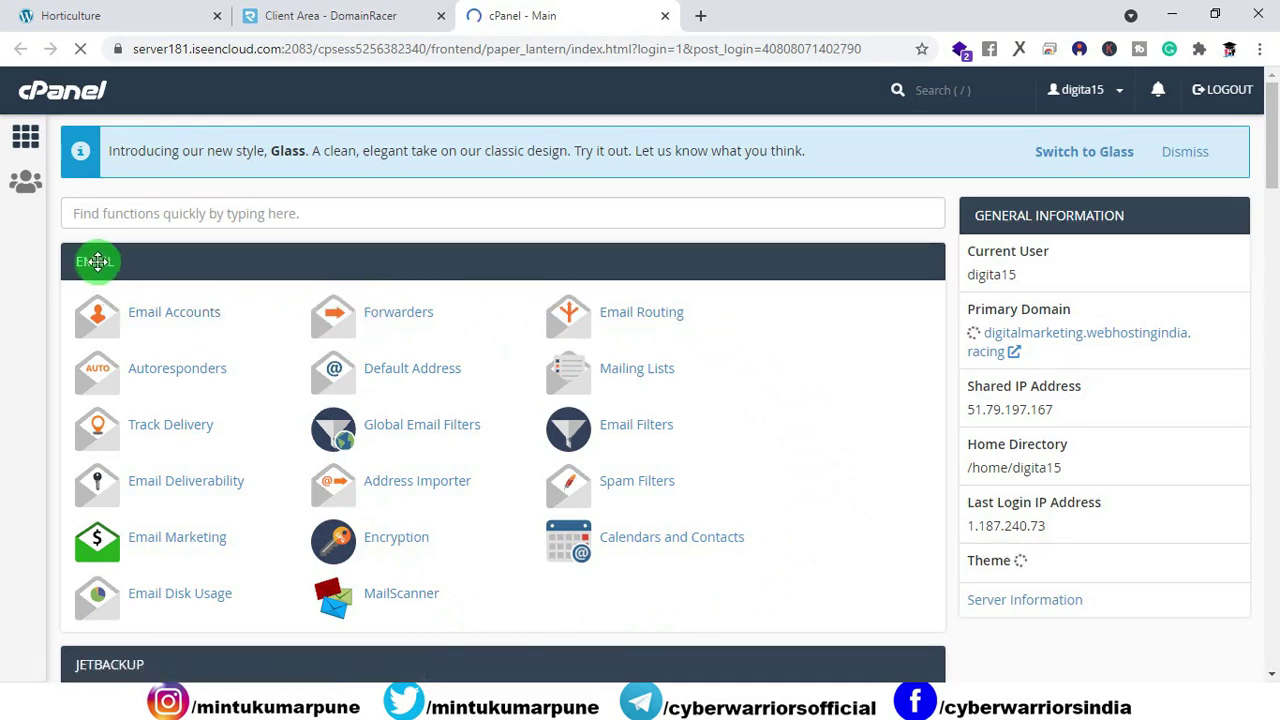
Step: Find WordPress in the Softaculous Apps Installer section of cPanel and open its installation form
scroll(246, 548, "down", 3)
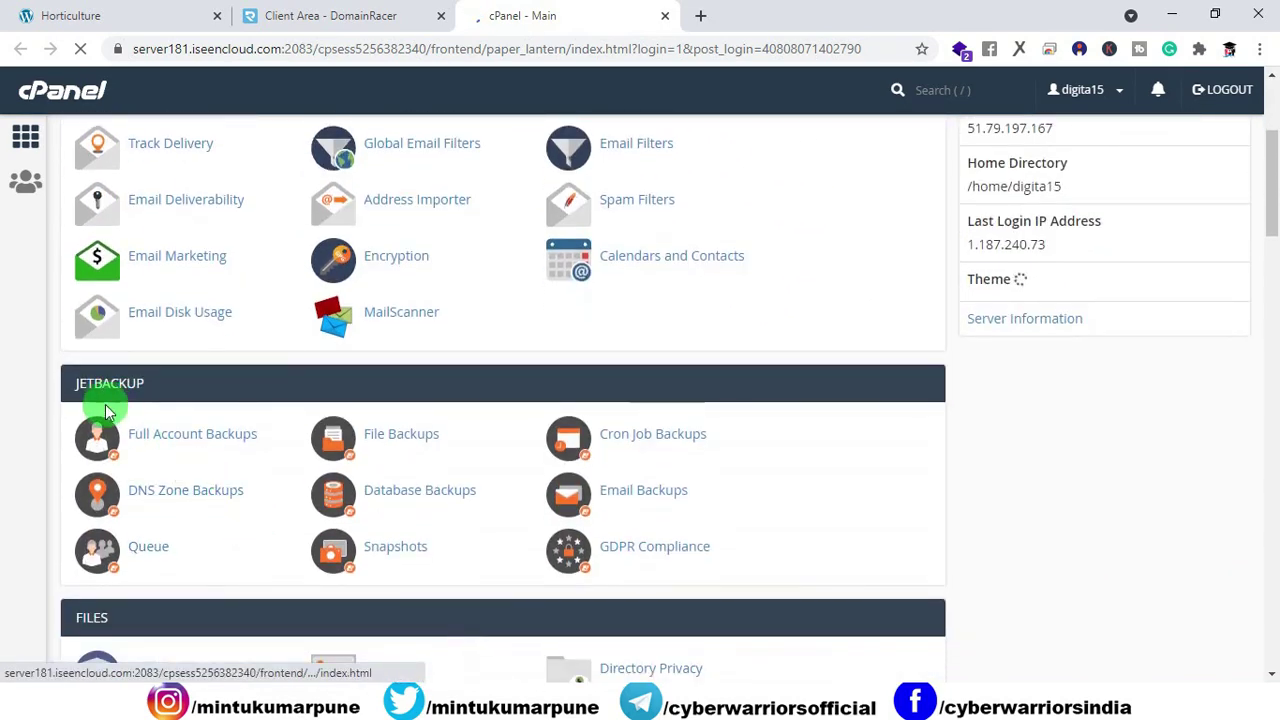
scroll(146, 520, "down", 5)
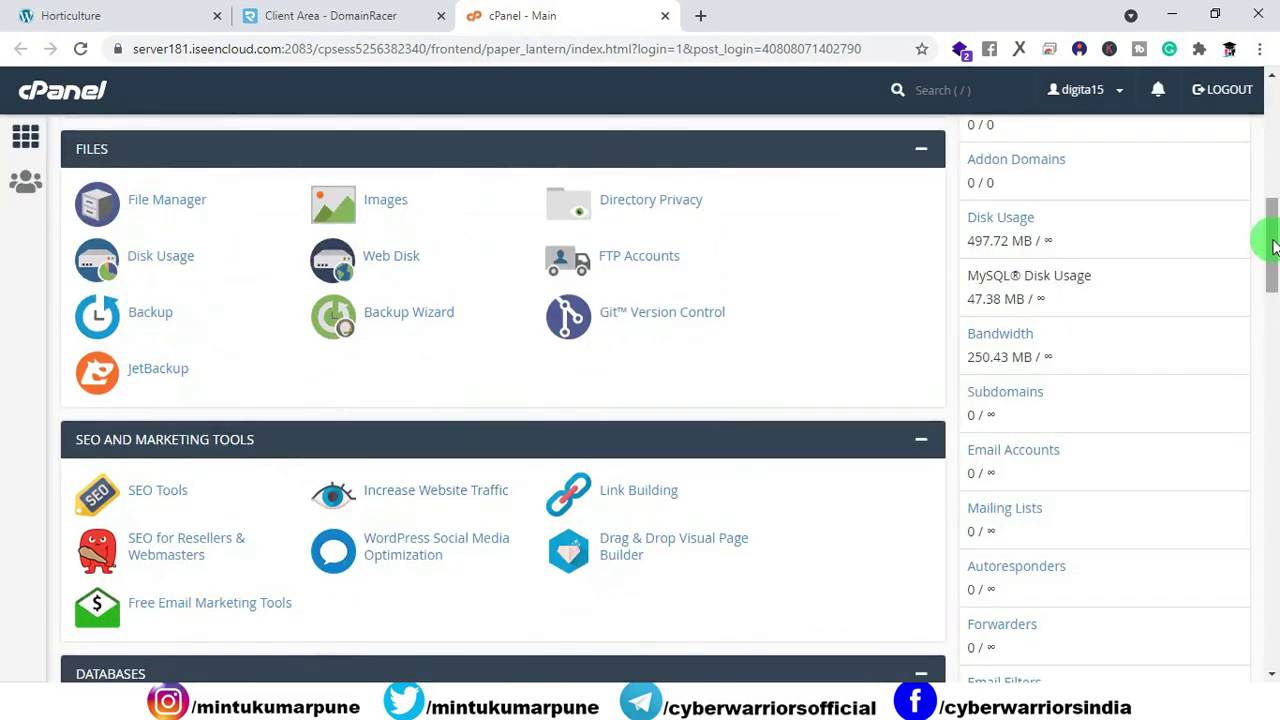
left_click_drag(1268, 229, 1264, 635)
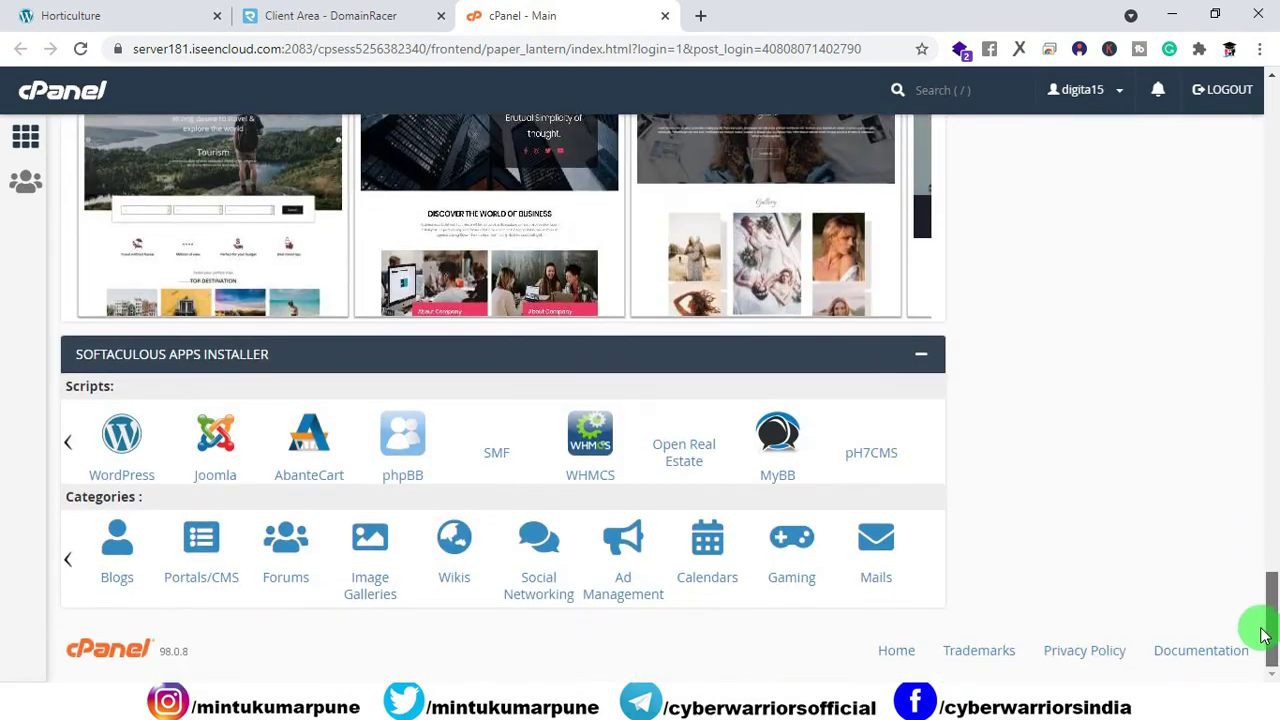
left_click(126, 448)
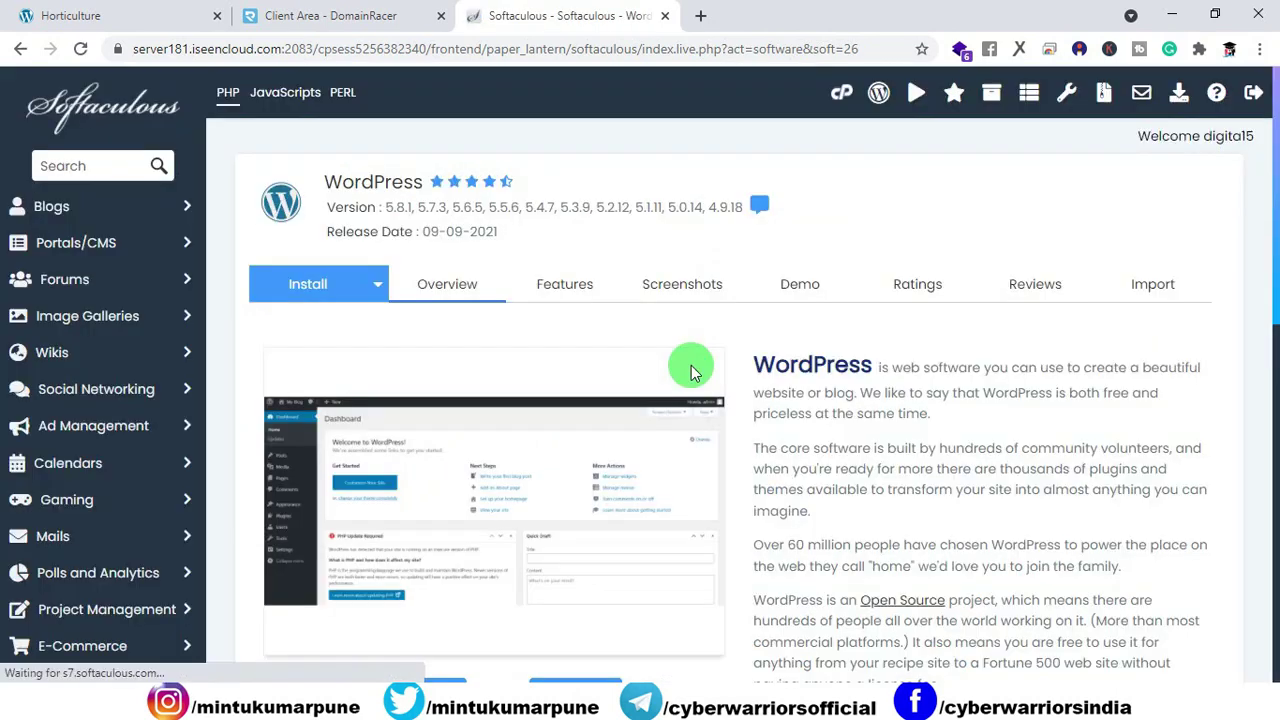
scroll(690, 370, "down", 2)
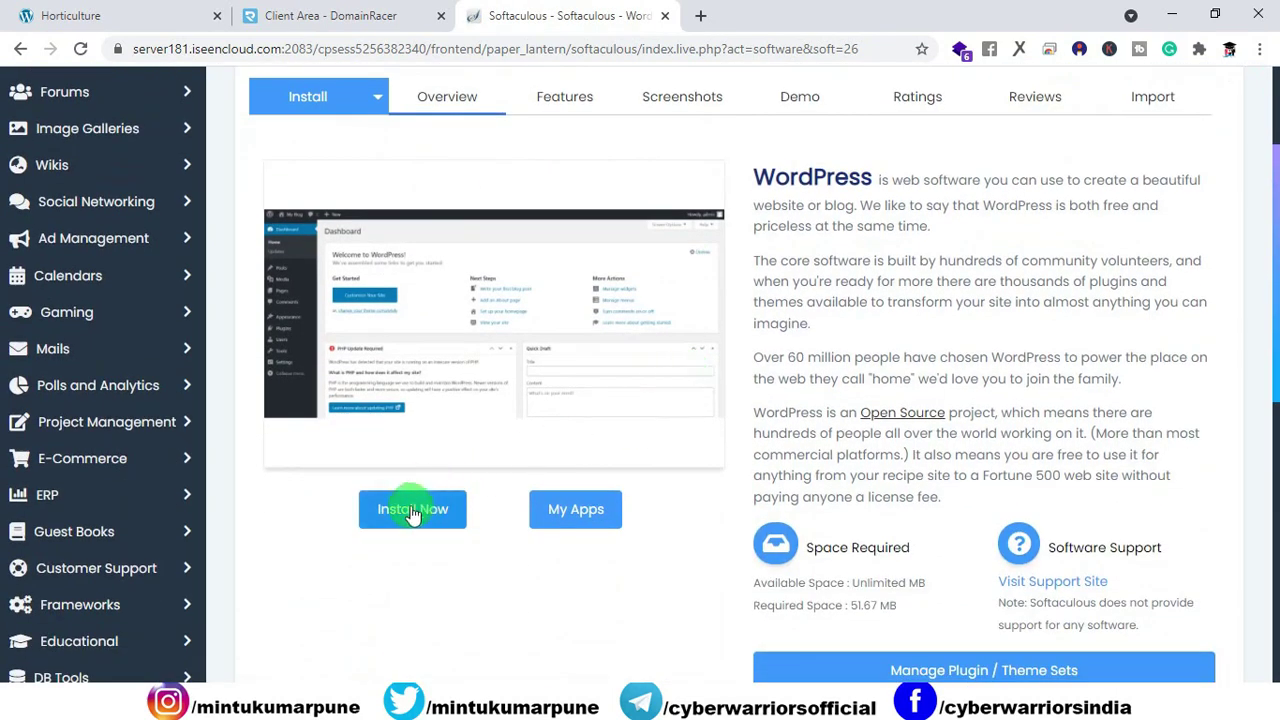
left_click(408, 518)
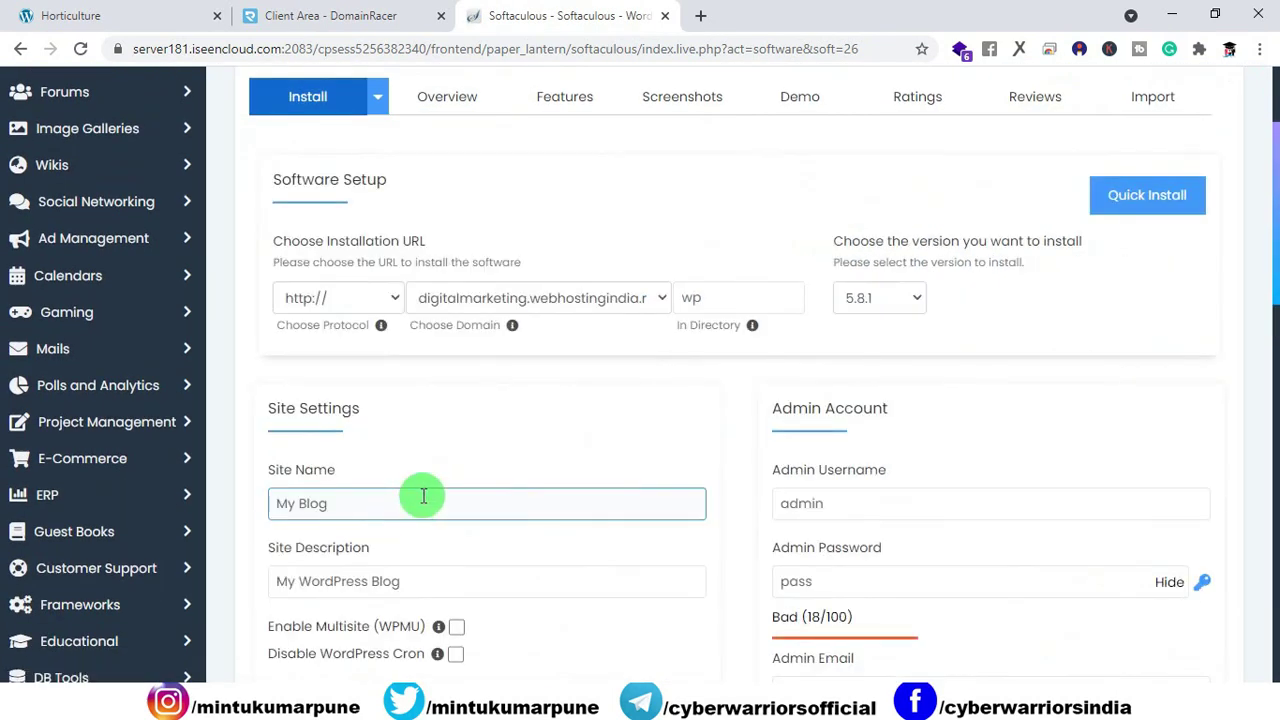
left_click(298, 290)
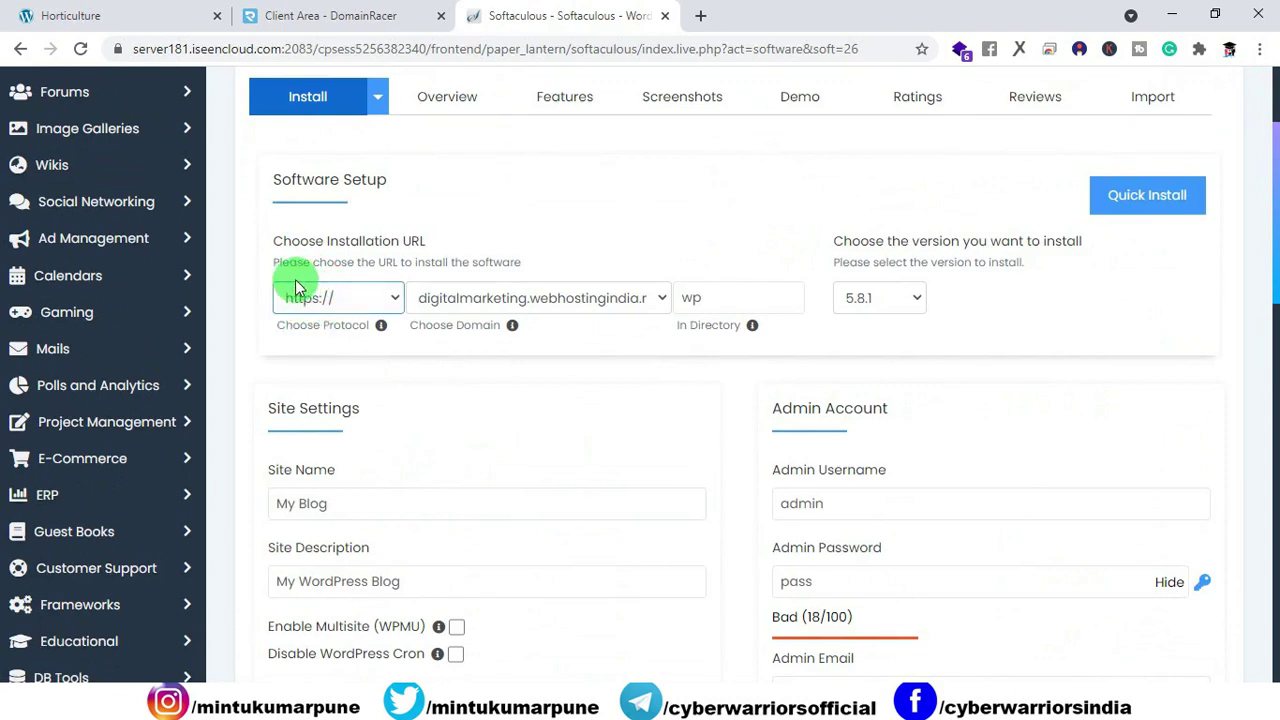
left_click(650, 300)
left_click(670, 315)
double_click(695, 298)
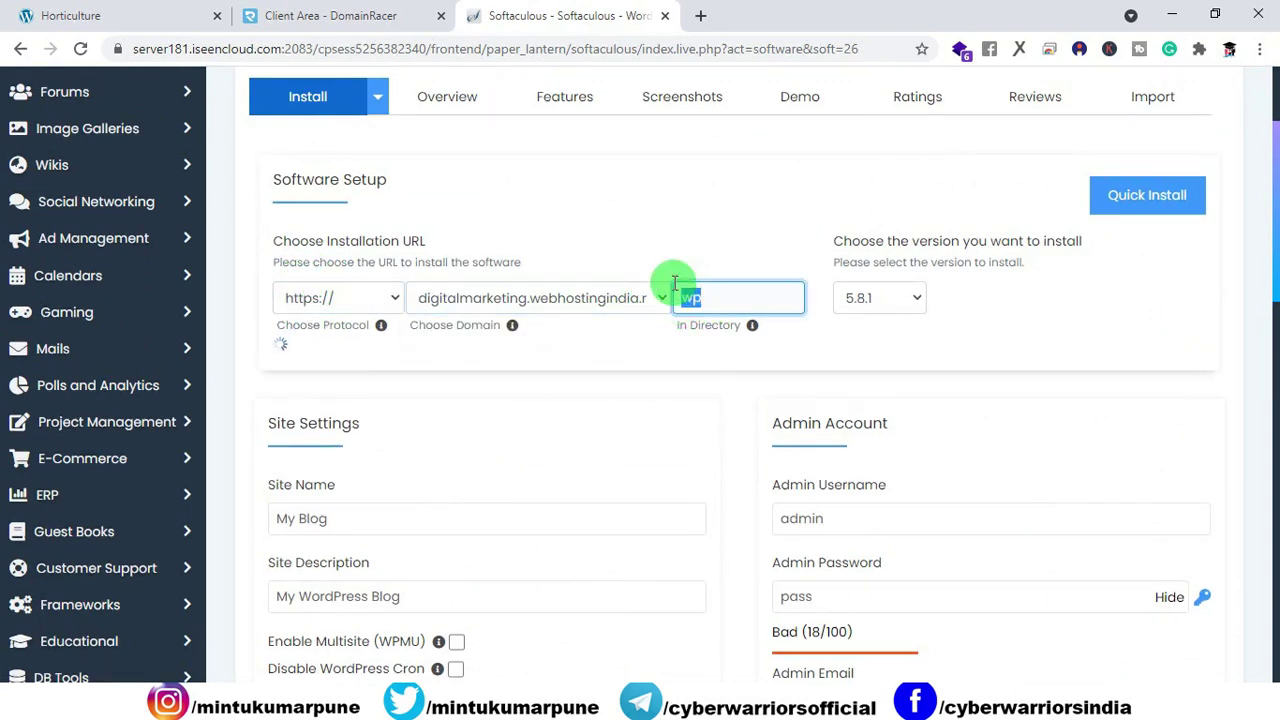
key("BackSpace")
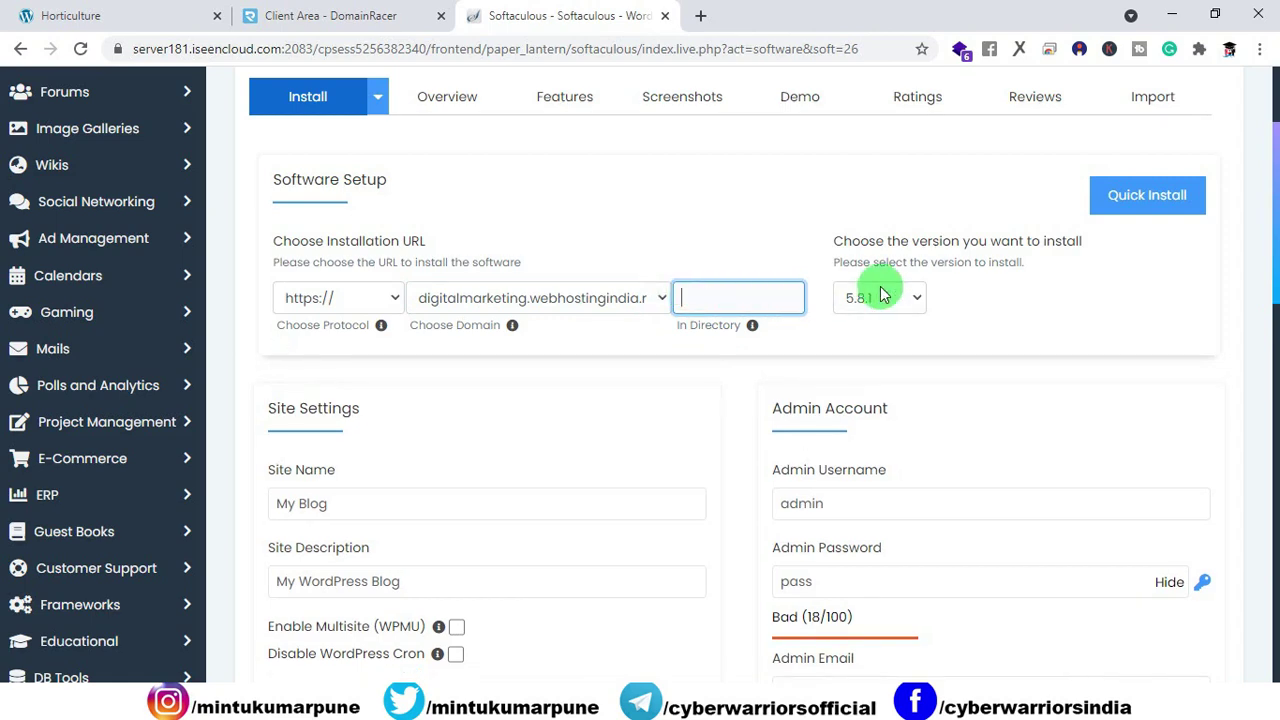
left_click(914, 294)
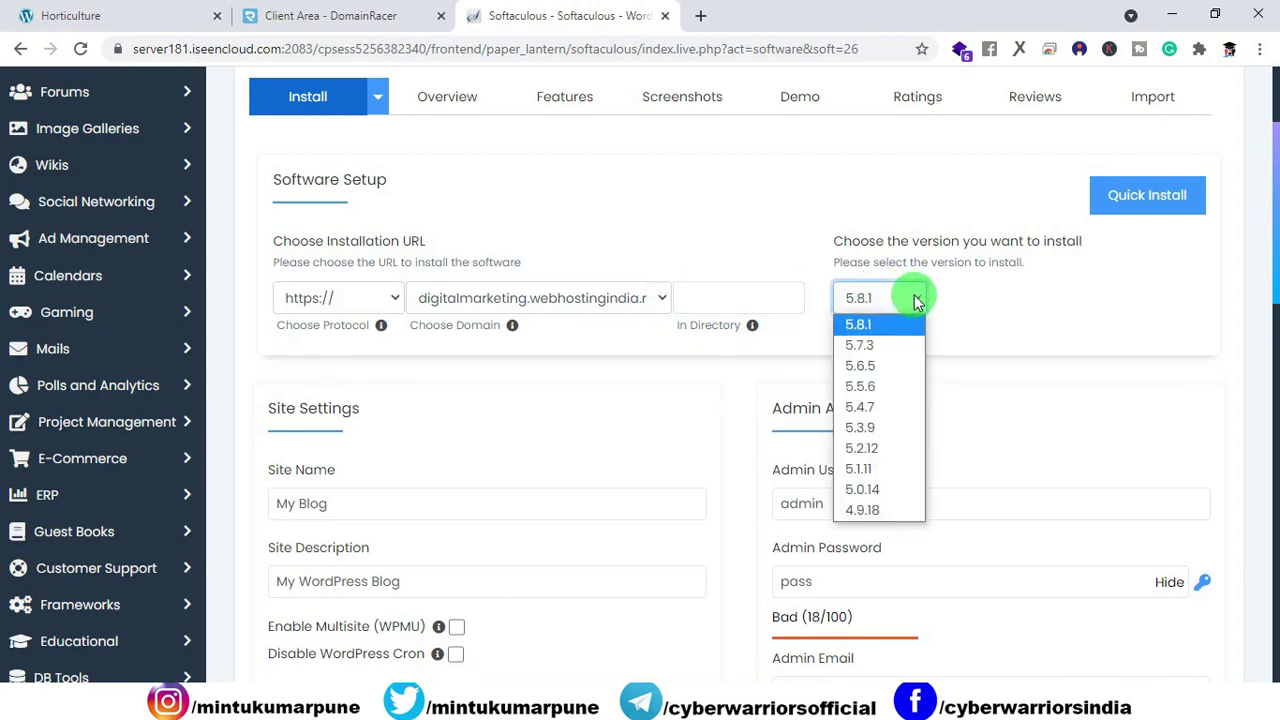
left_click(997, 298)
left_click(812, 318)
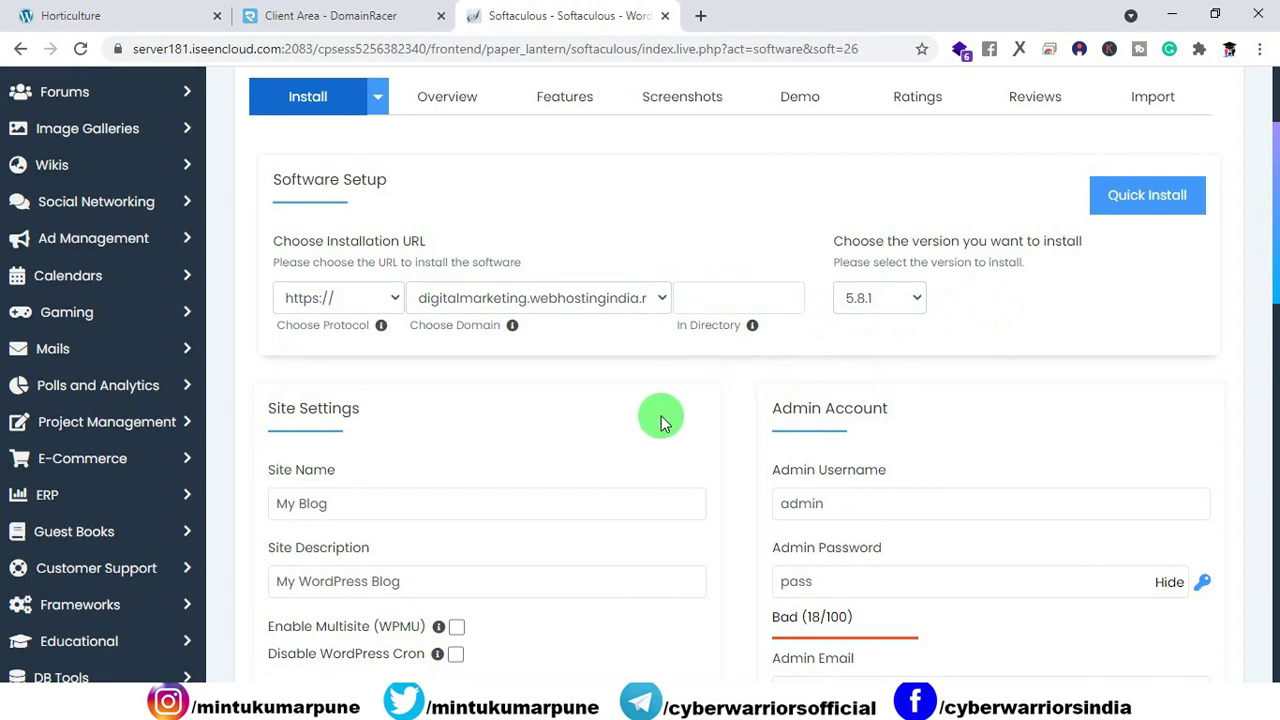
Step: Generate a random admin password for the WordPress admin account, keeping the default site settings and admin email
scroll(660, 406, "down", 1)
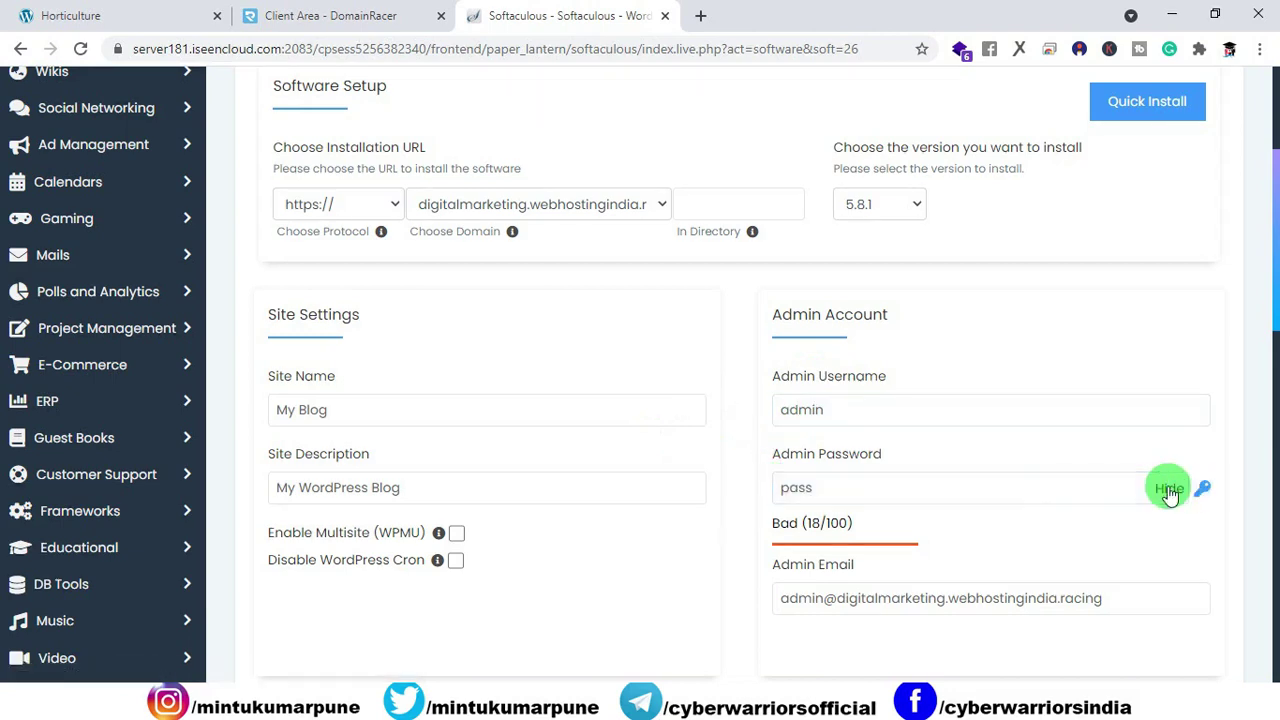
left_click(1202, 488)
left_click(629, 410)
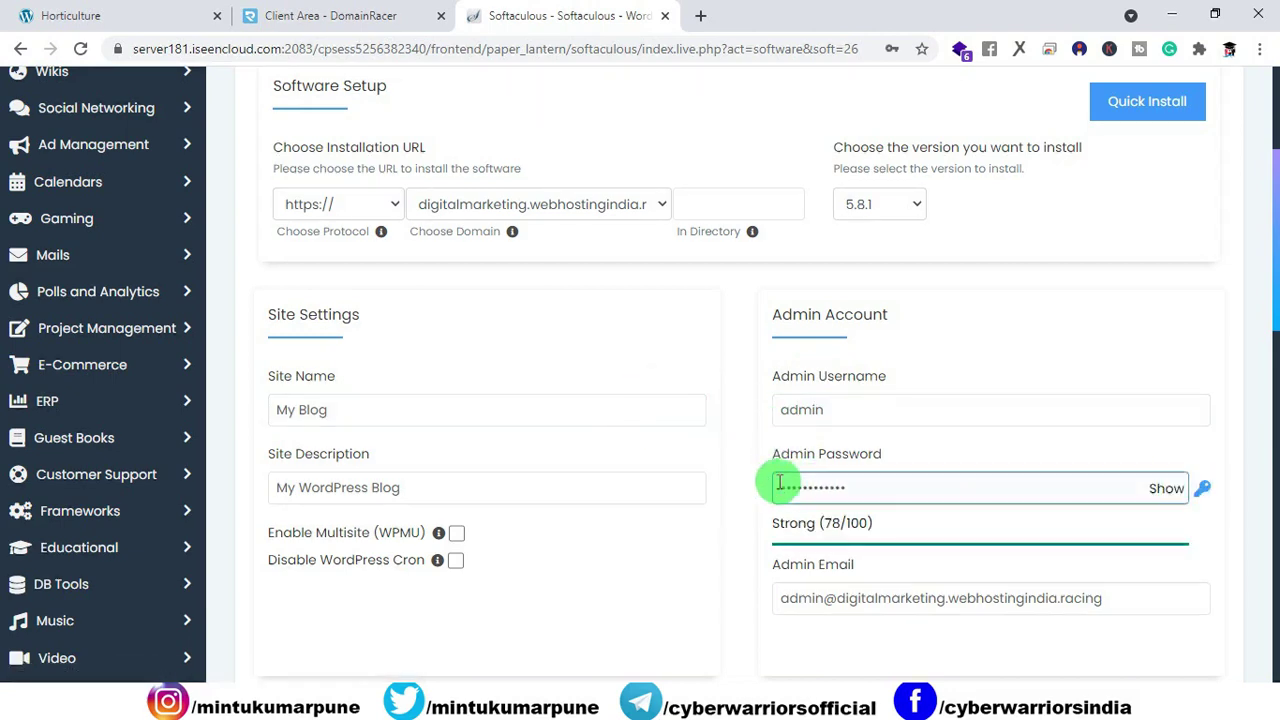
scroll(800, 480, "down", 1)
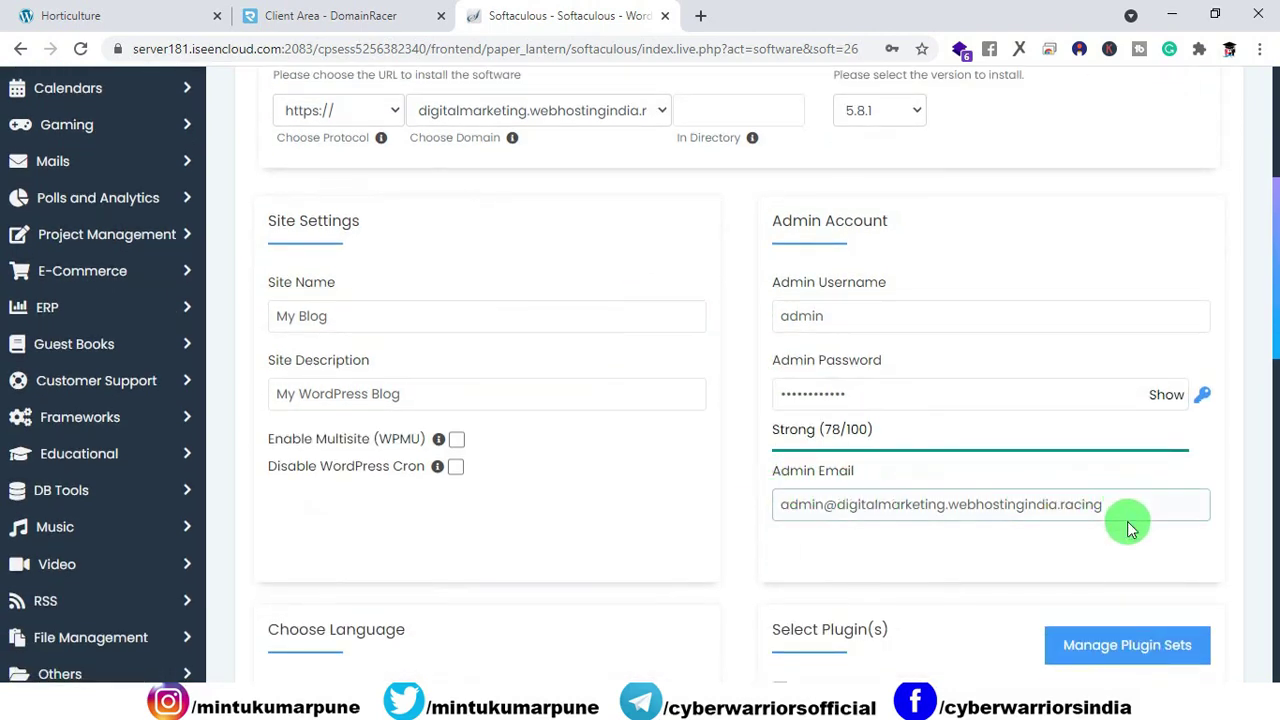
left_click(802, 505)
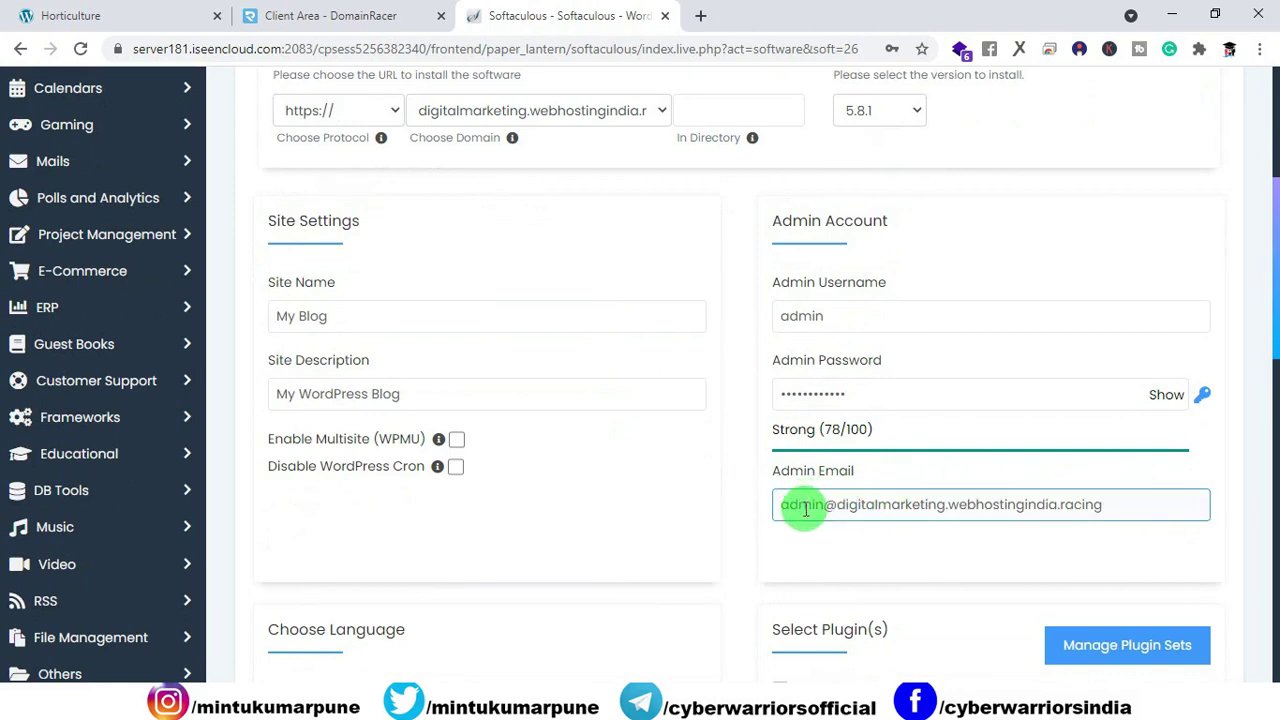
left_click(1010, 481)
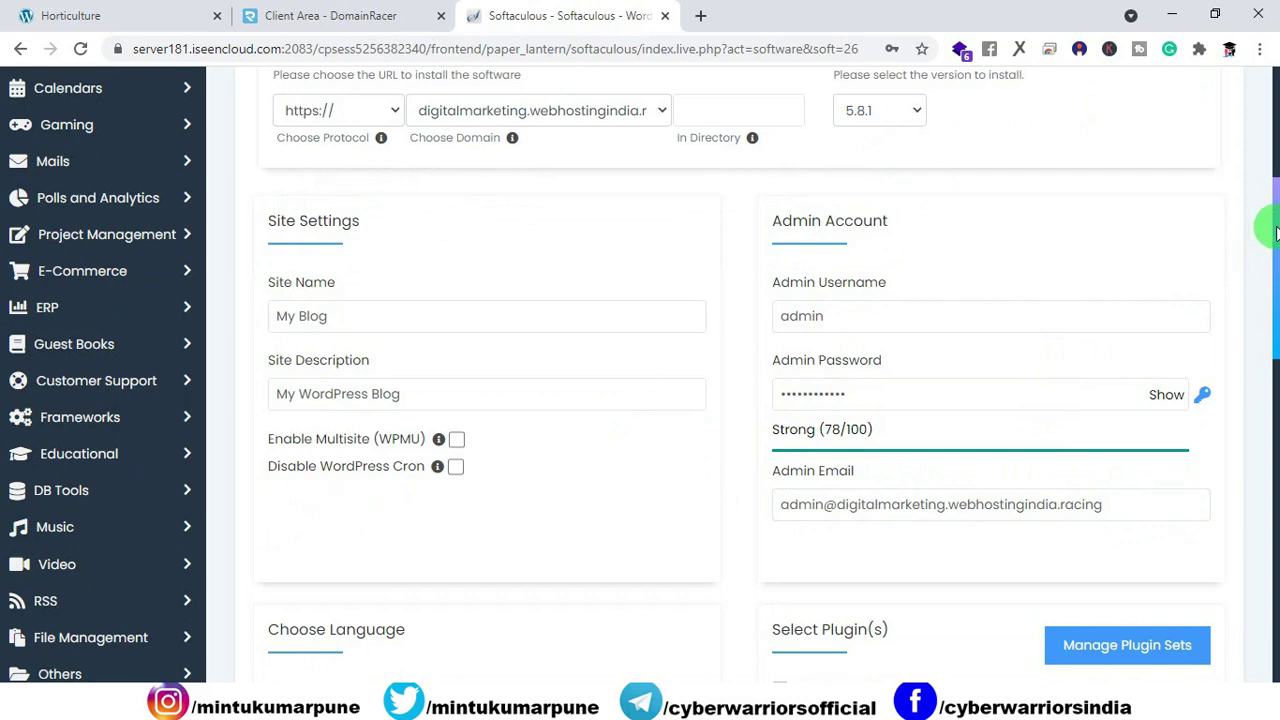
Step: Install WordPress with these settings and view the installed site in a new browser tab
left_click_drag(1275, 232, 1060, 523)
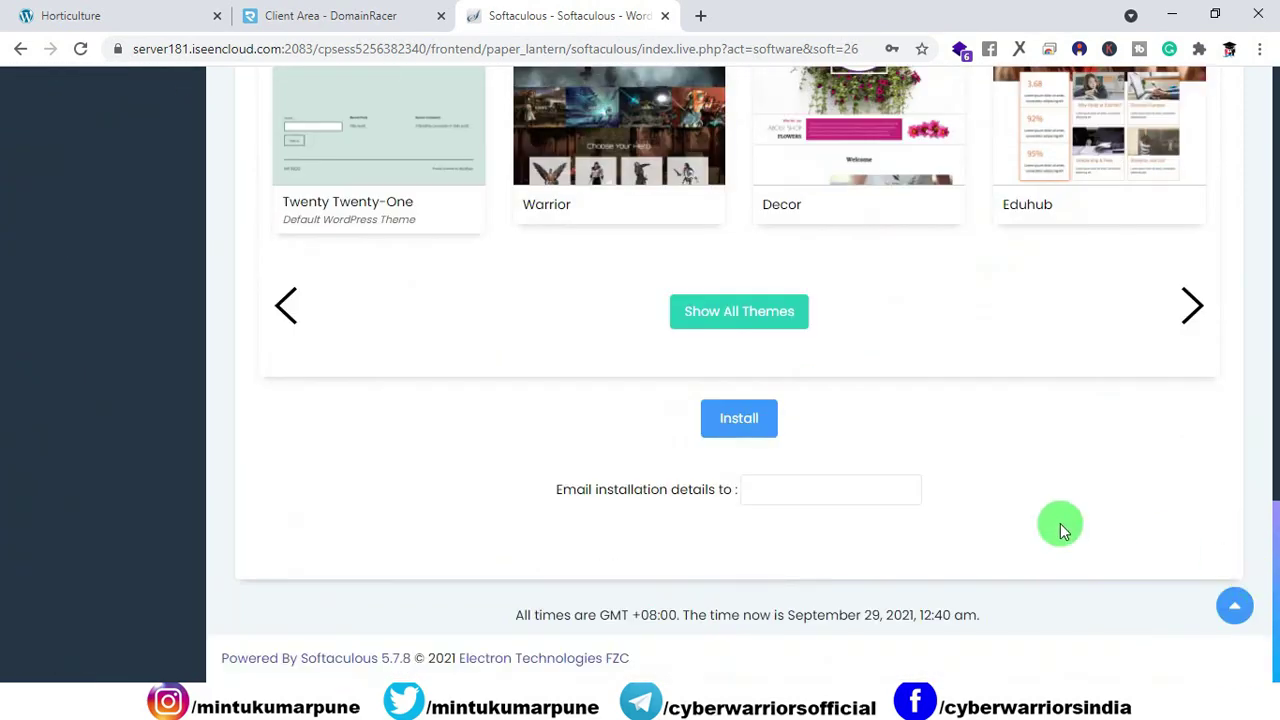
left_click(709, 427)
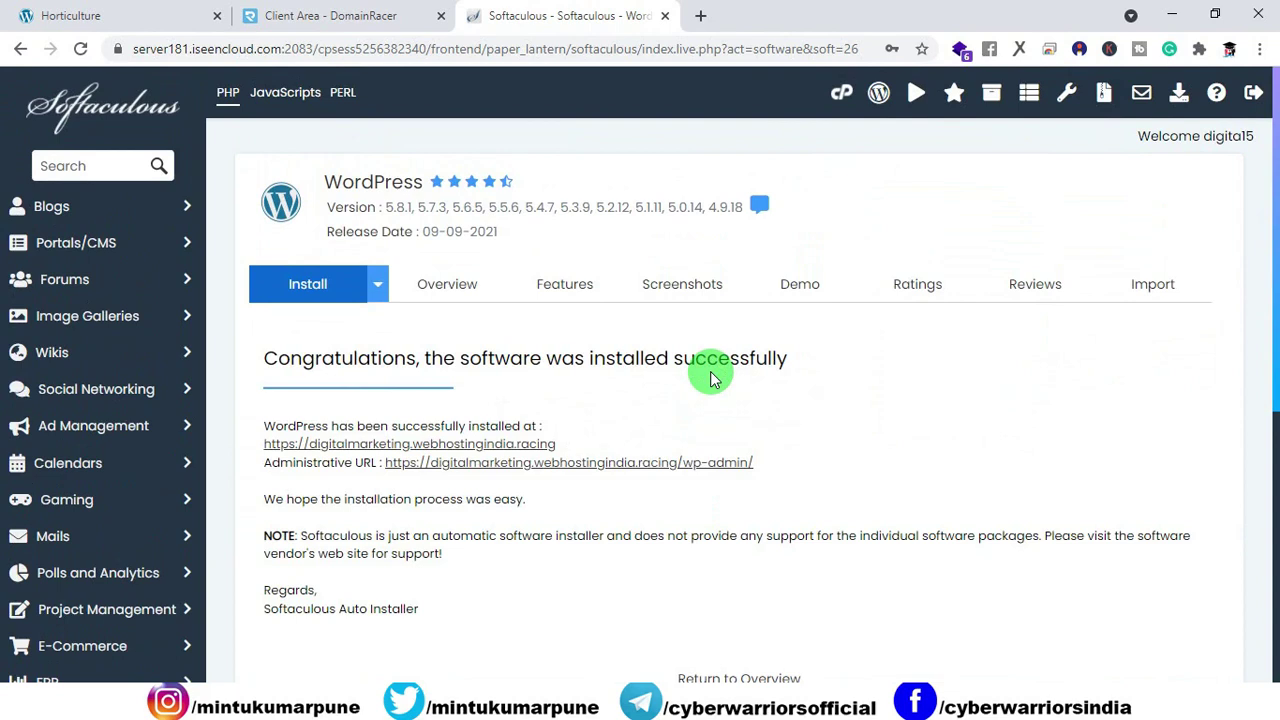
right_click(462, 455)
left_click(505, 462)
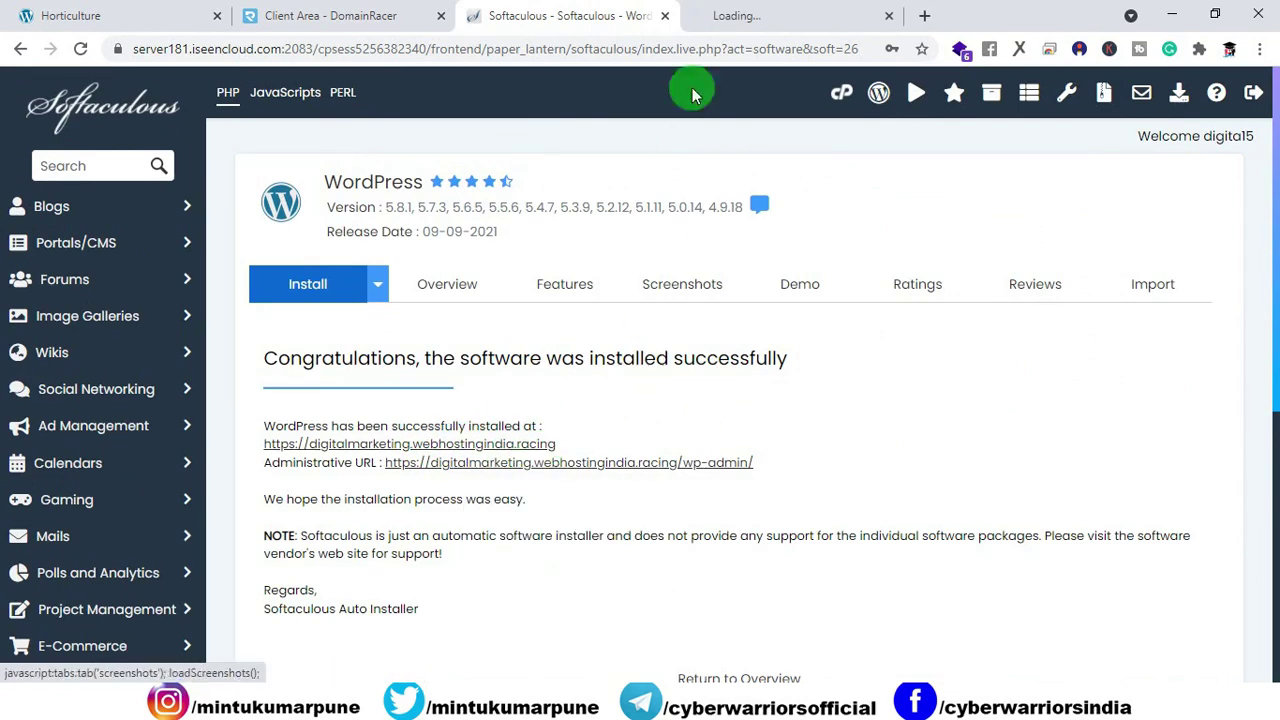
left_click(736, 18)
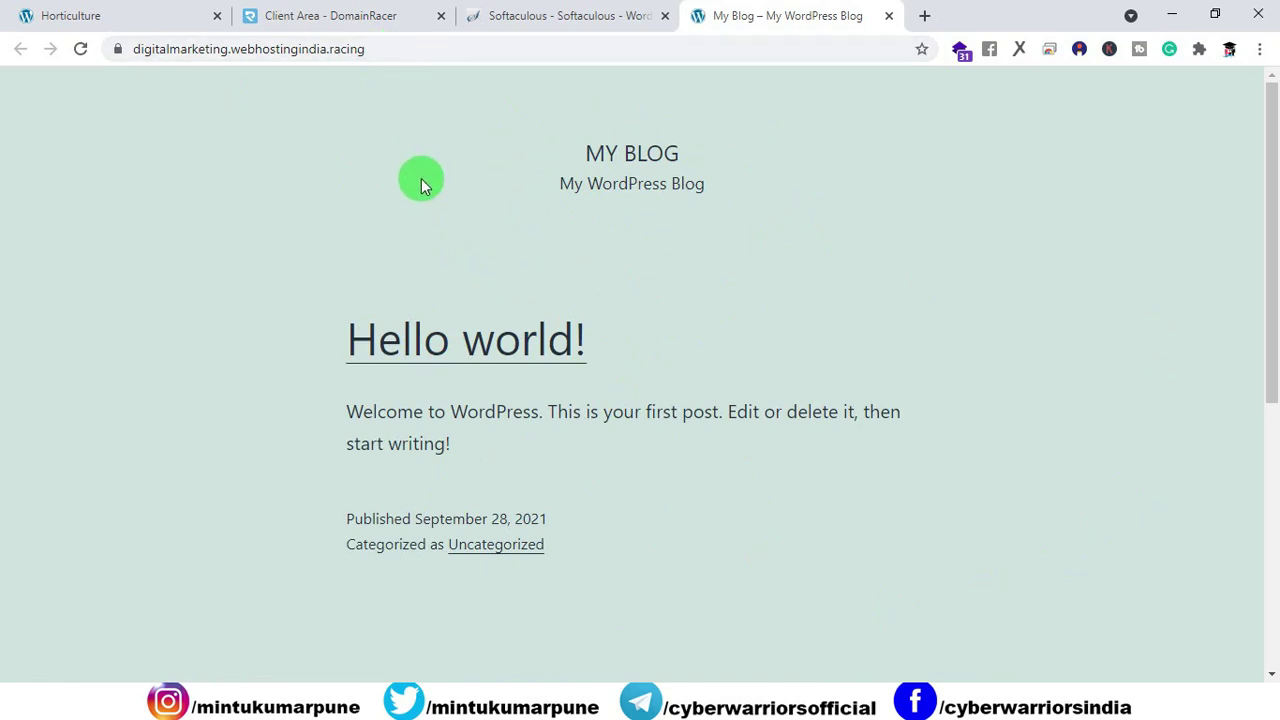
Step: Copy the new site's web address and close the Client Area and Softaculous tabs
left_click(420, 51)
key("ctrl+c")
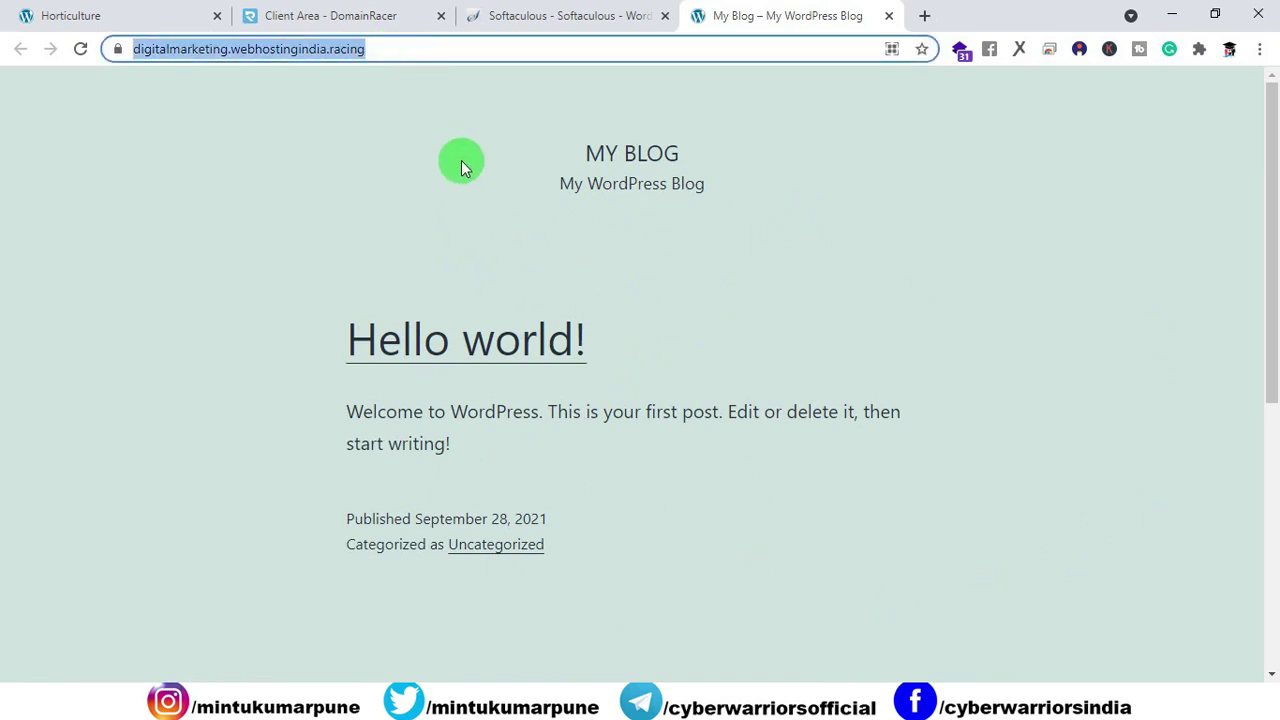
left_click(438, 90)
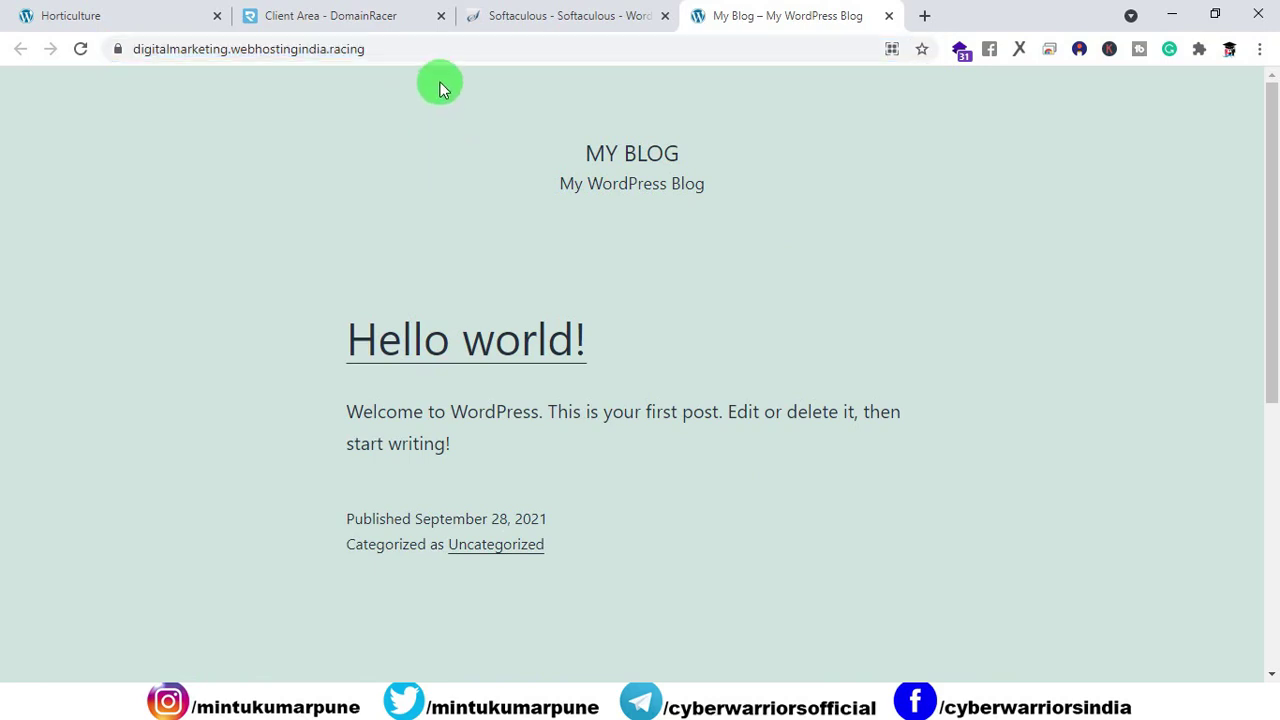
left_click(441, 15)
left_click(463, 15)
Step: Open the copied site address with wp-admin appended in a new tab and log in with the prefilled admin credentials
key("ctrl+t")
key("ctrl+v")
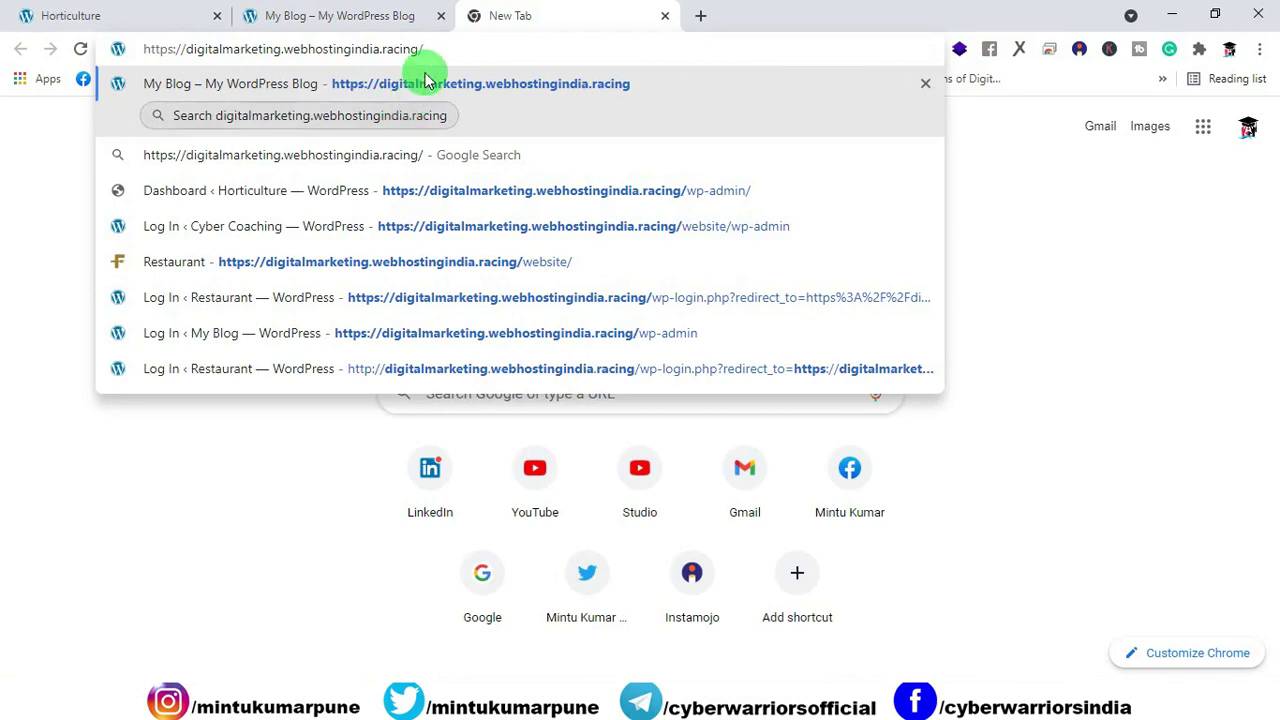
type("wp")
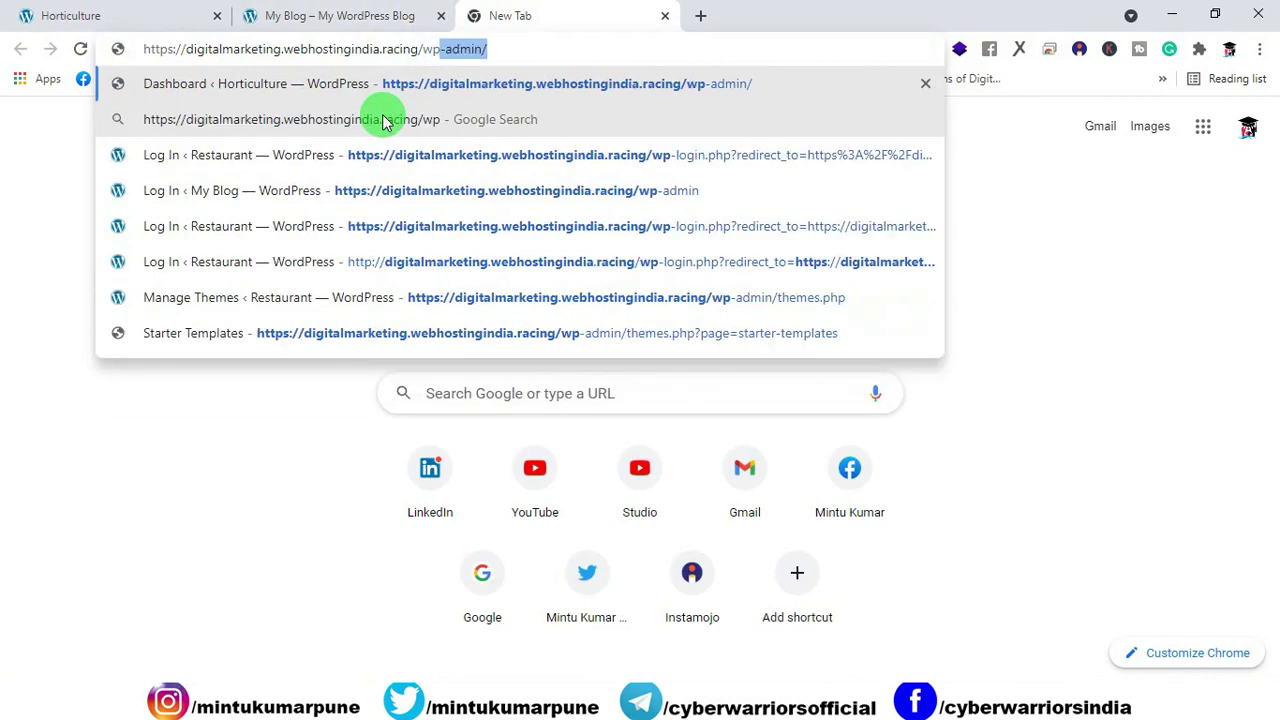
type("-admin")
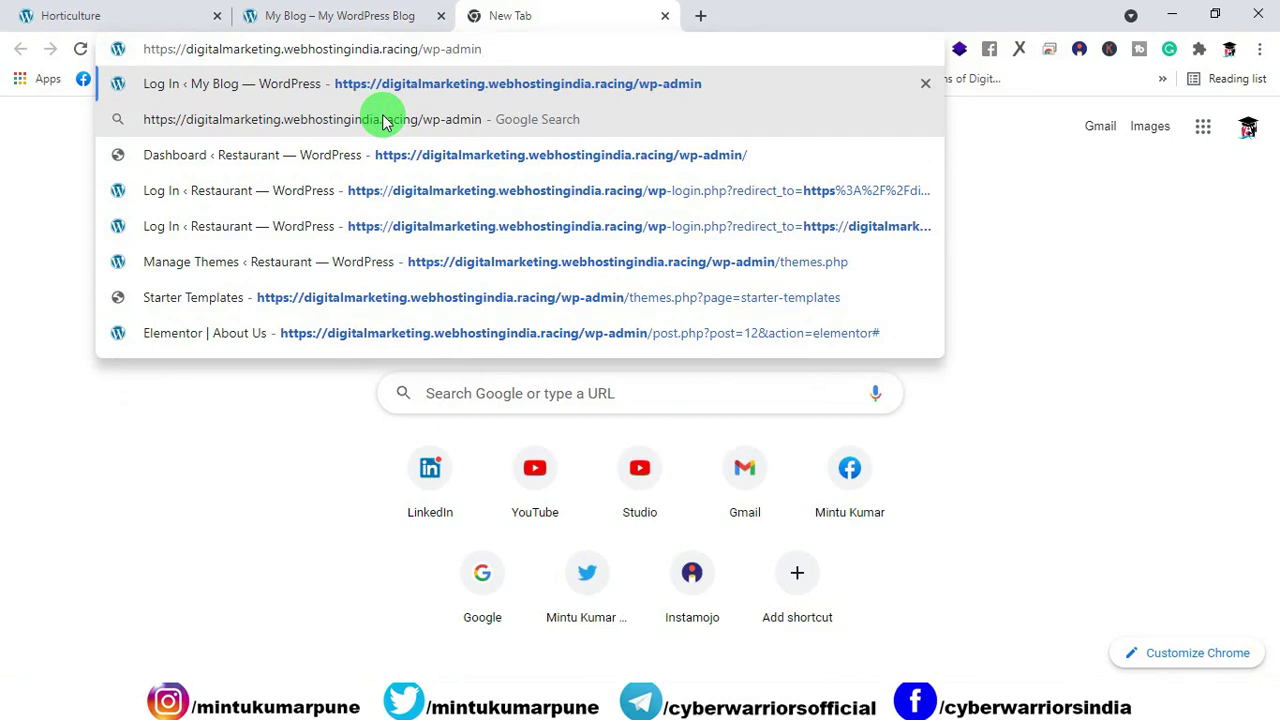
key("Return")
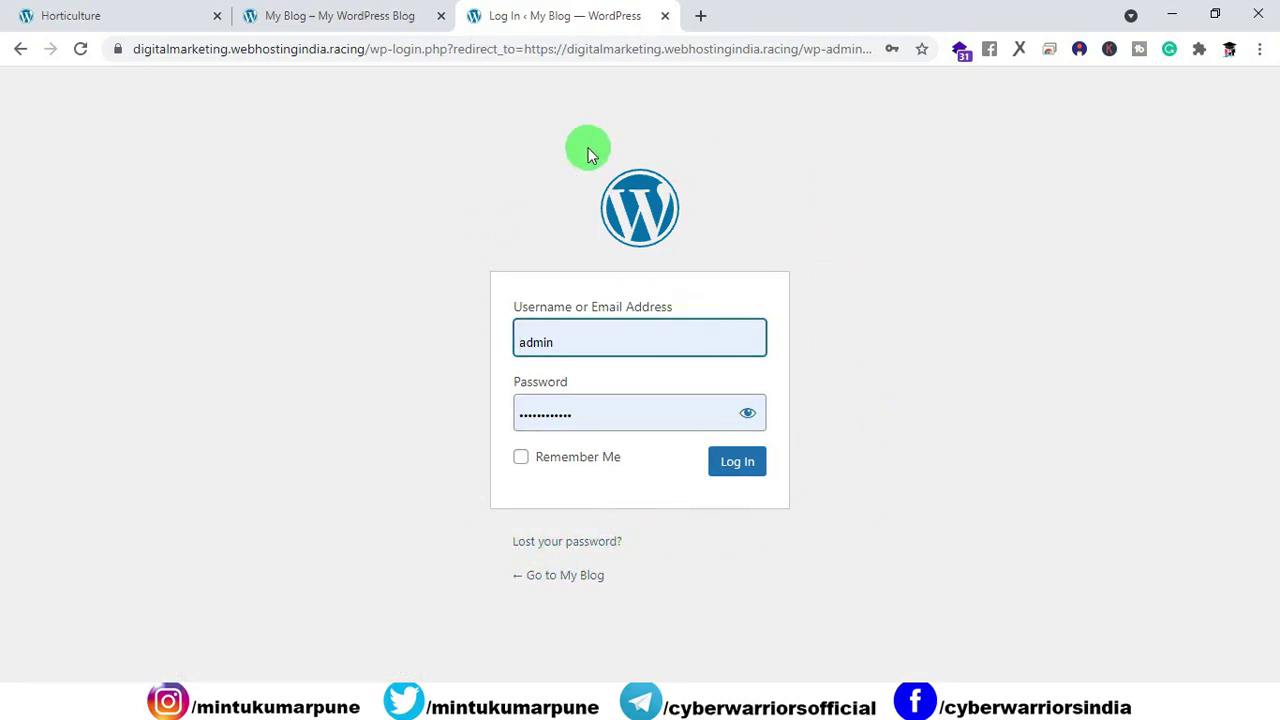
left_click(738, 463)
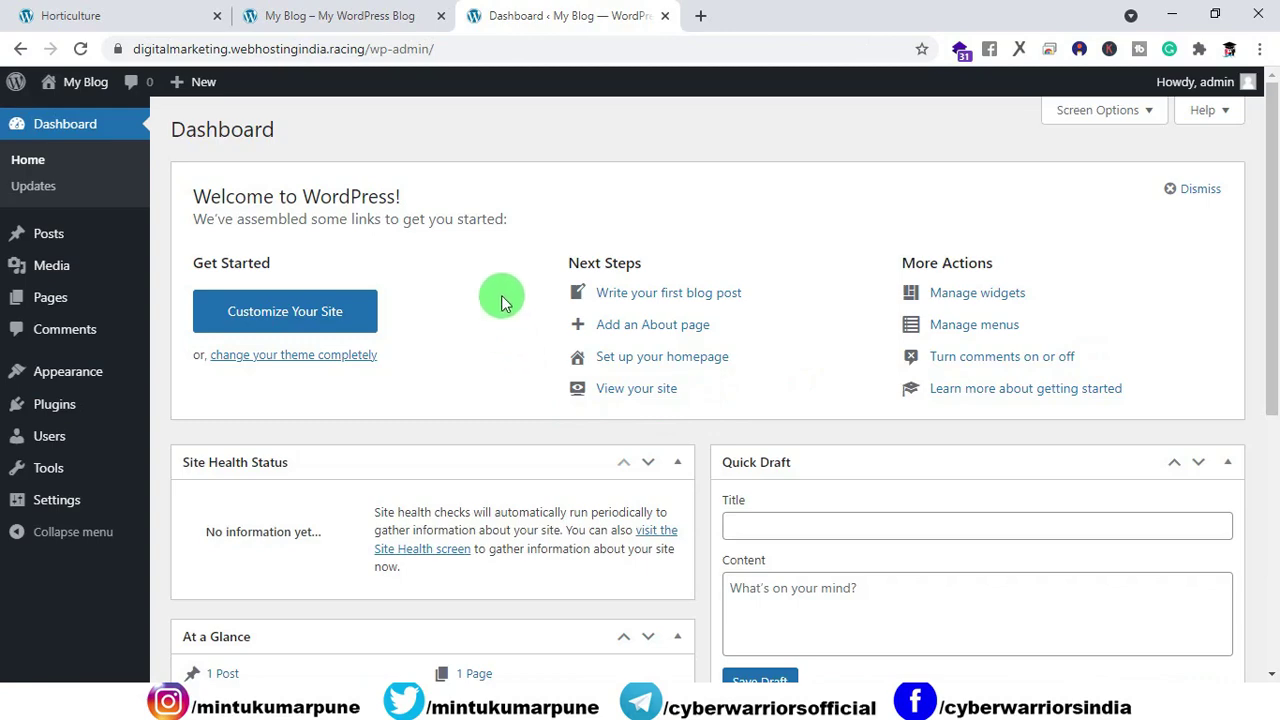
Step: Replace the old My Blog tab with one opened through the dashboard's Visit Site link, and return to the dashboard
left_click_drag(330, 15, 558, 25)
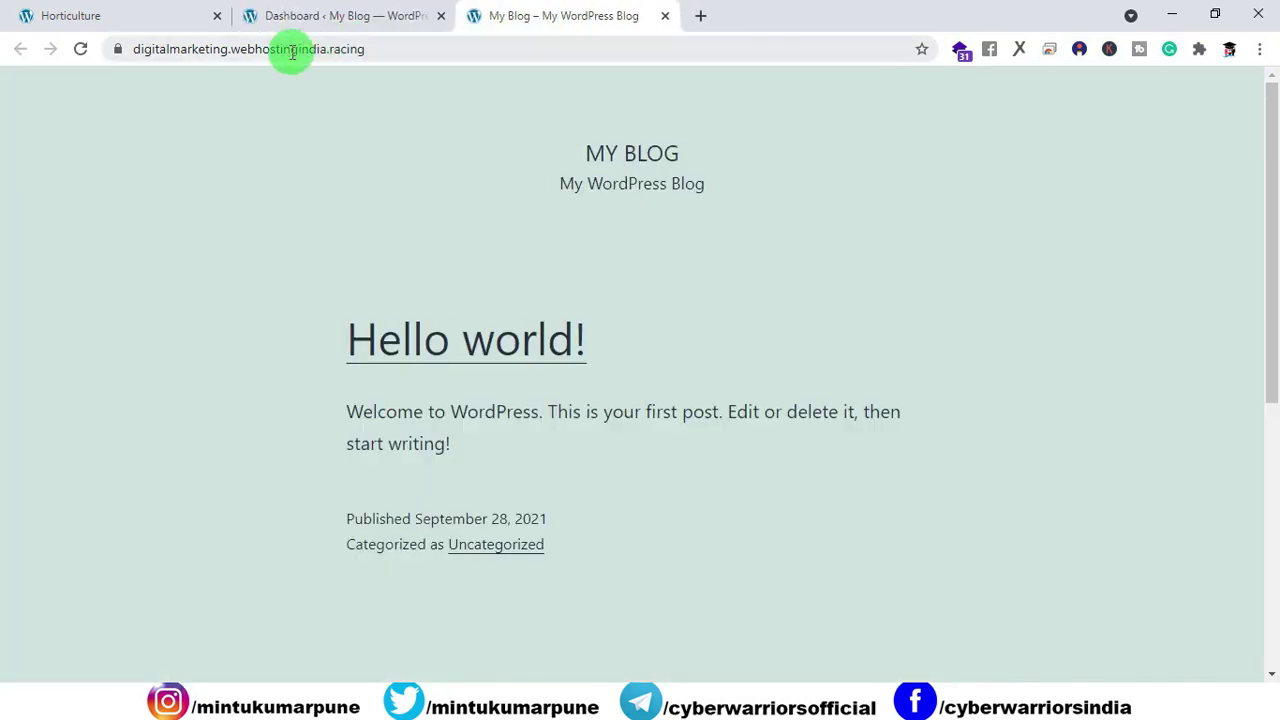
left_click(677, 16)
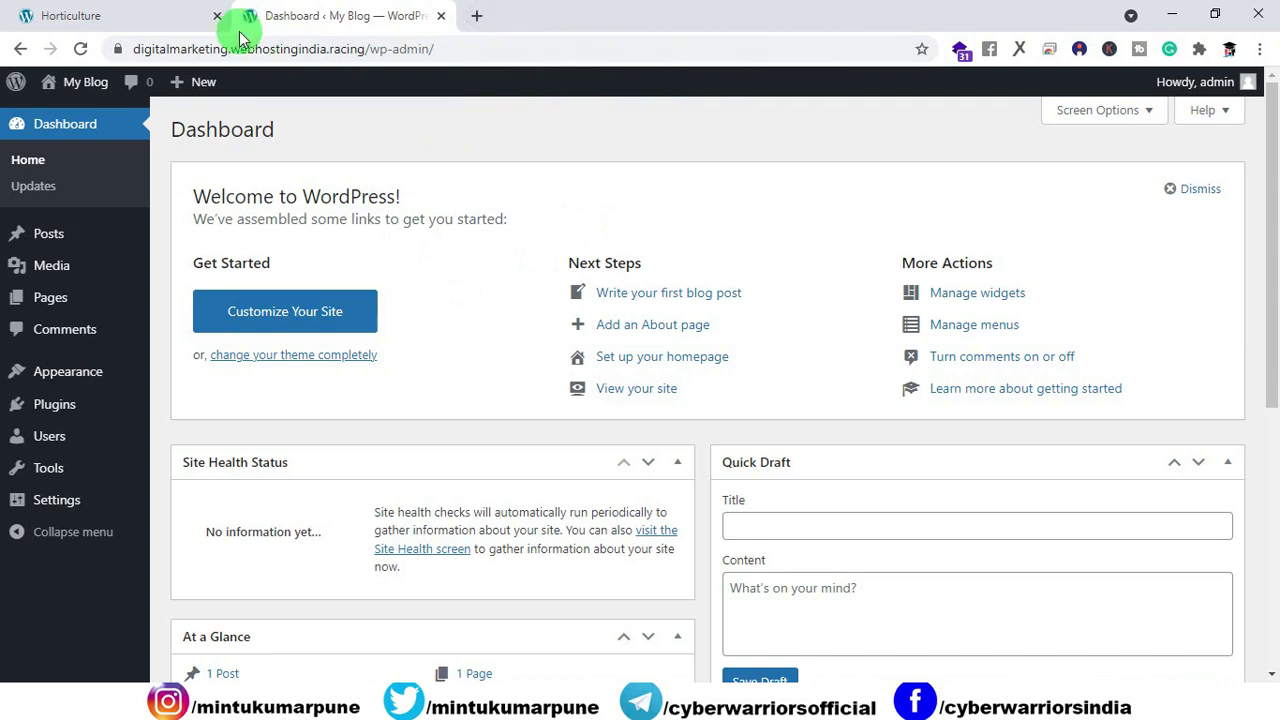
right_click(75, 90)
right_click(78, 112)
left_click(95, 126)
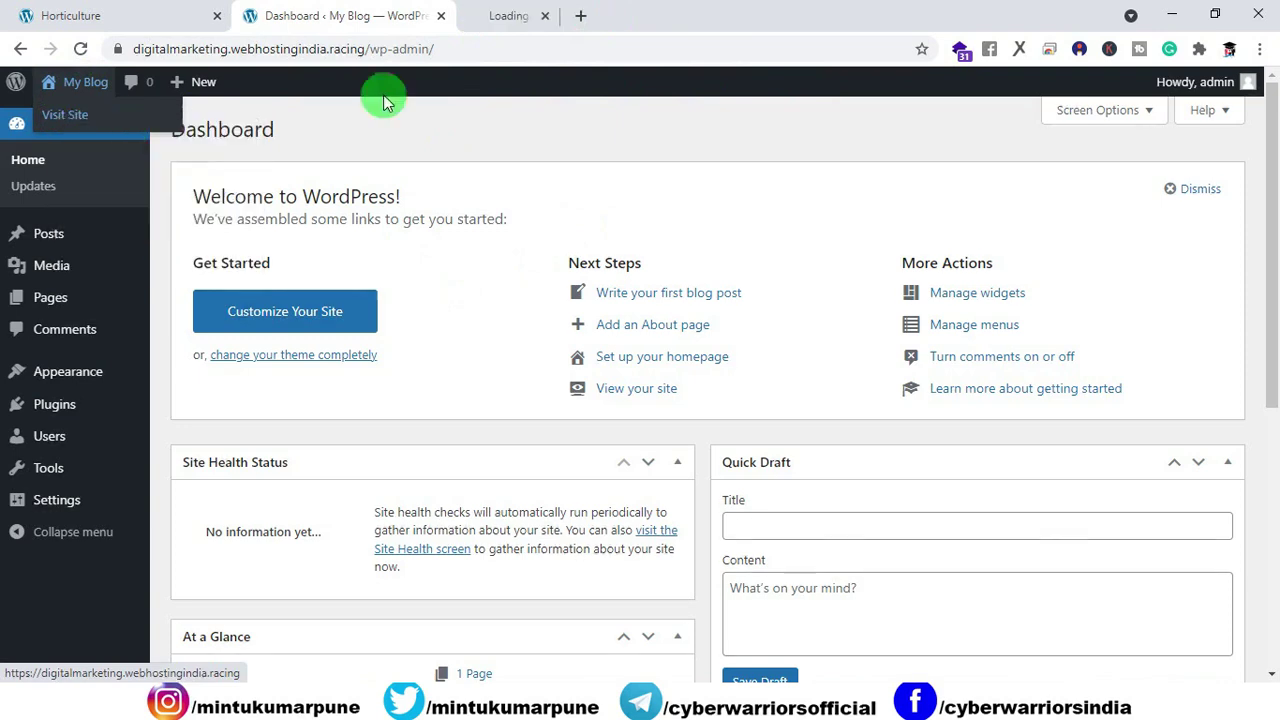
left_click(529, 15)
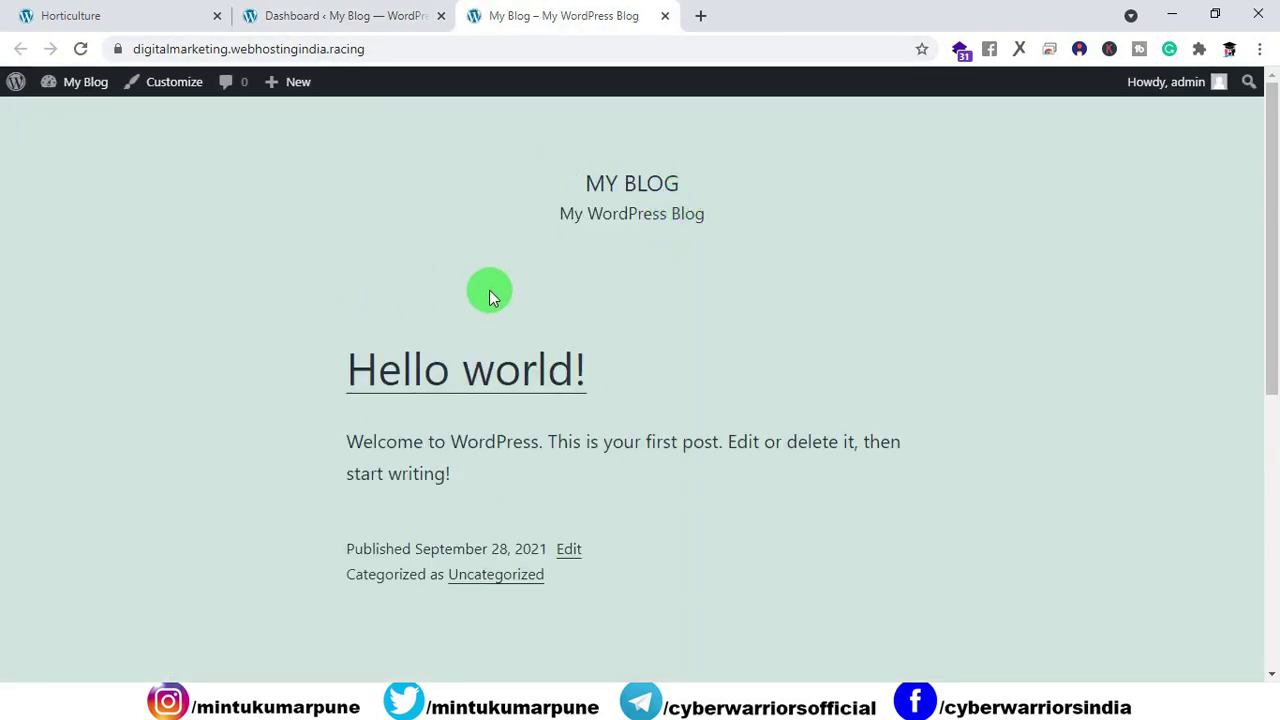
left_click(360, 20)
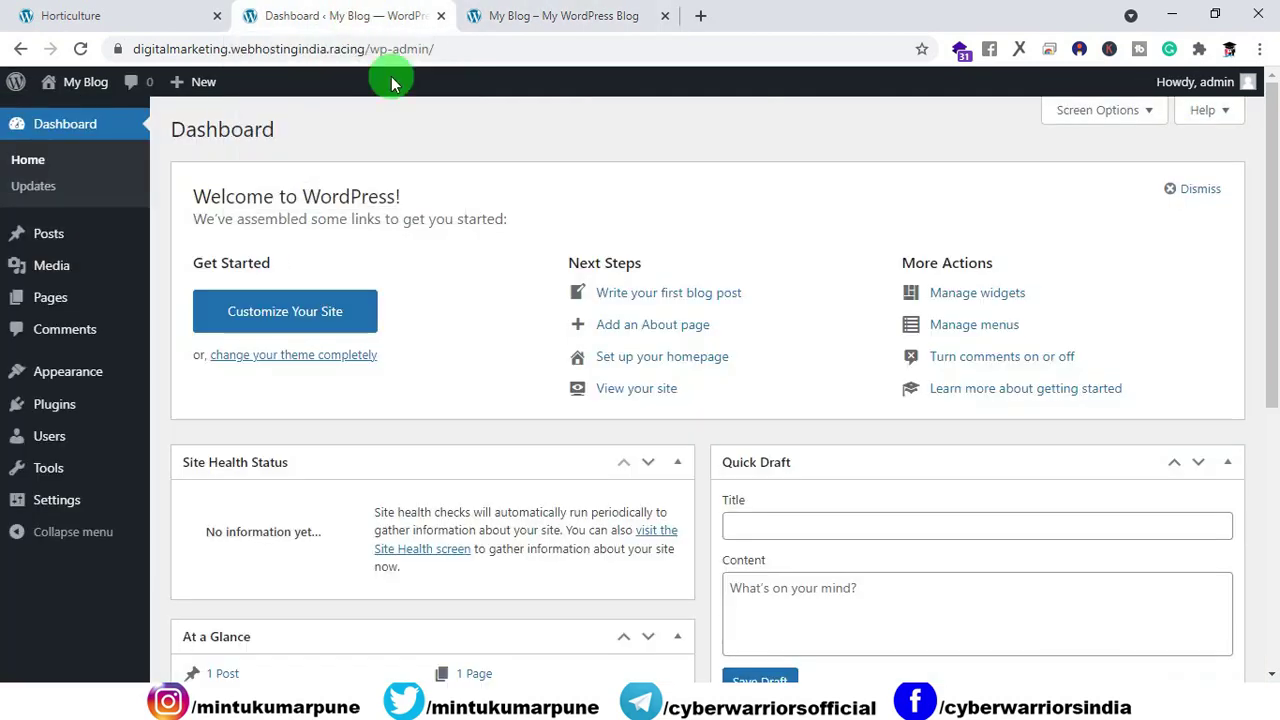
Step: Delete the preinstalled Akismet Anti-Spam and Hello Dolly plugins together with a bulk action
left_click(52, 408)
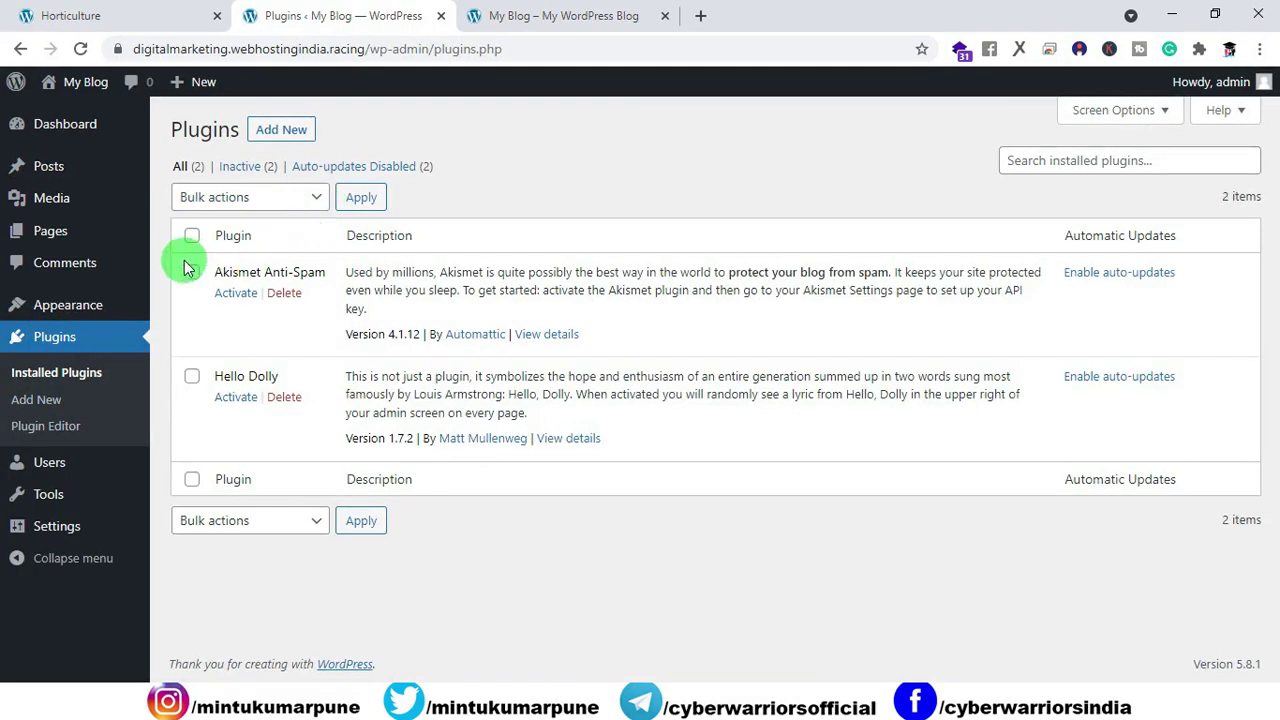
left_click(193, 240)
left_click(285, 199)
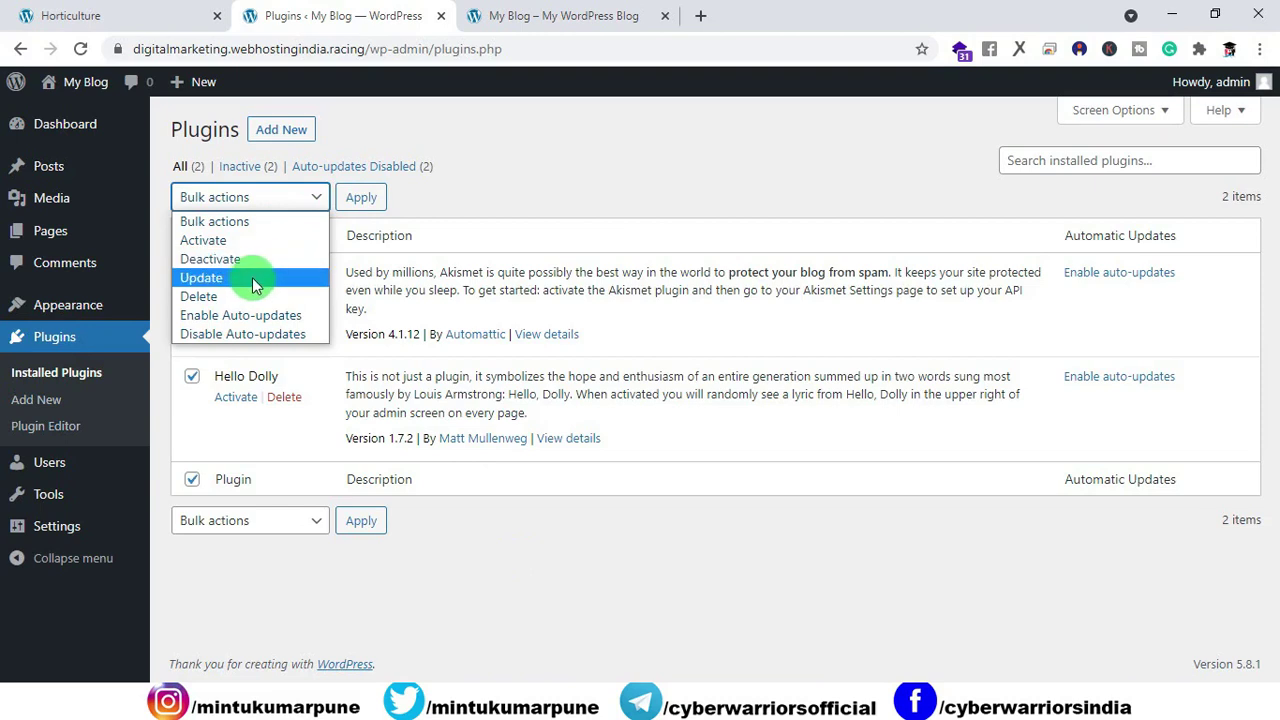
left_click(239, 297)
left_click(361, 197)
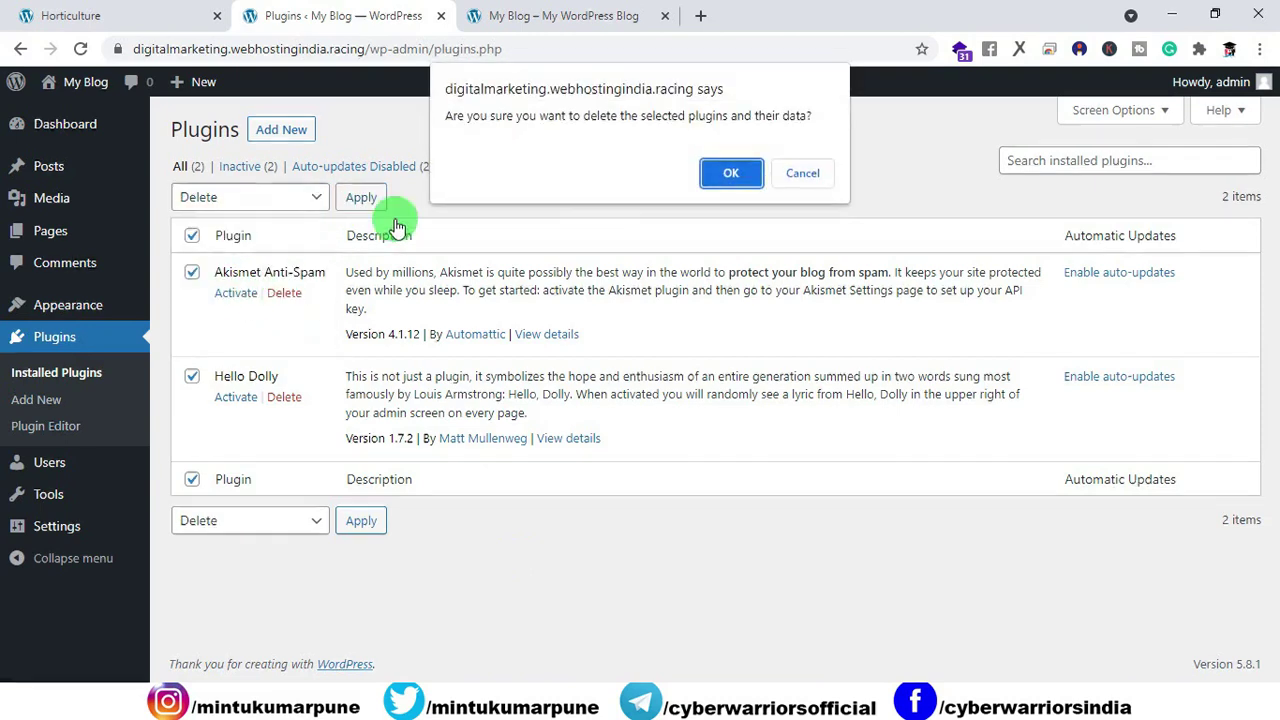
left_click(737, 176)
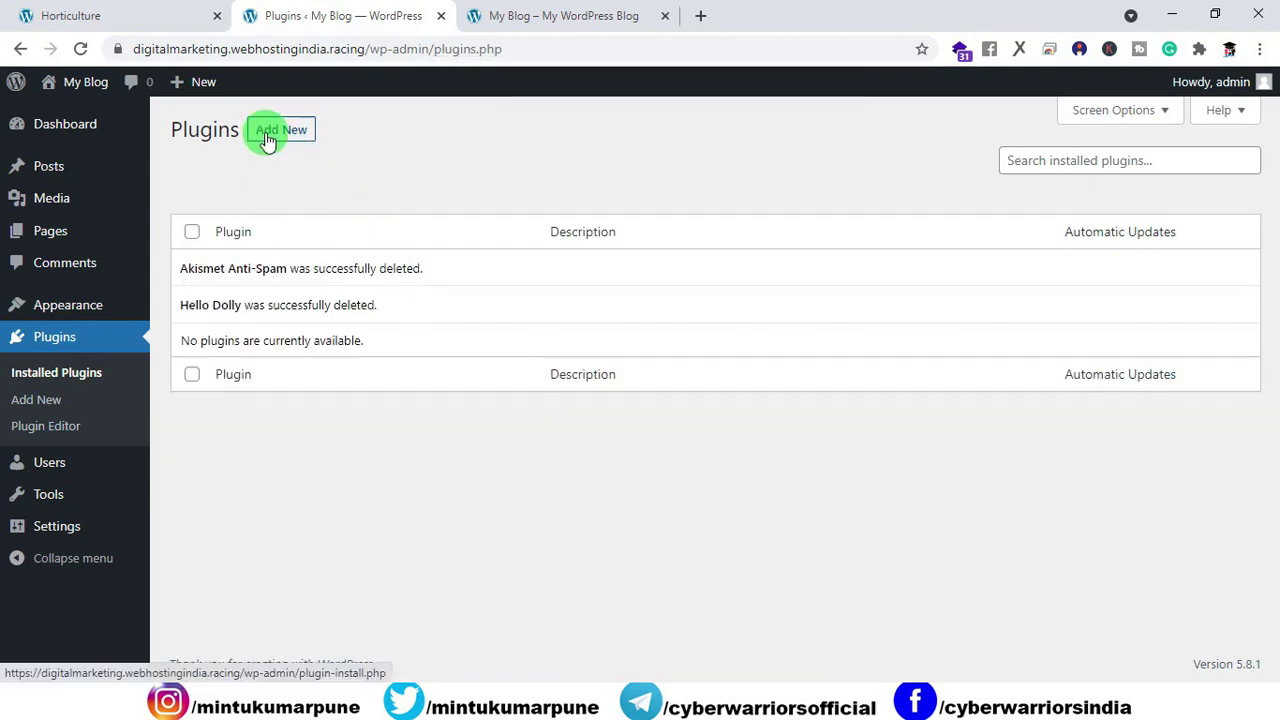
Step: Search for new plugins with the keyword astra and install Starter Templates and Astra Widgets
left_click(281, 130)
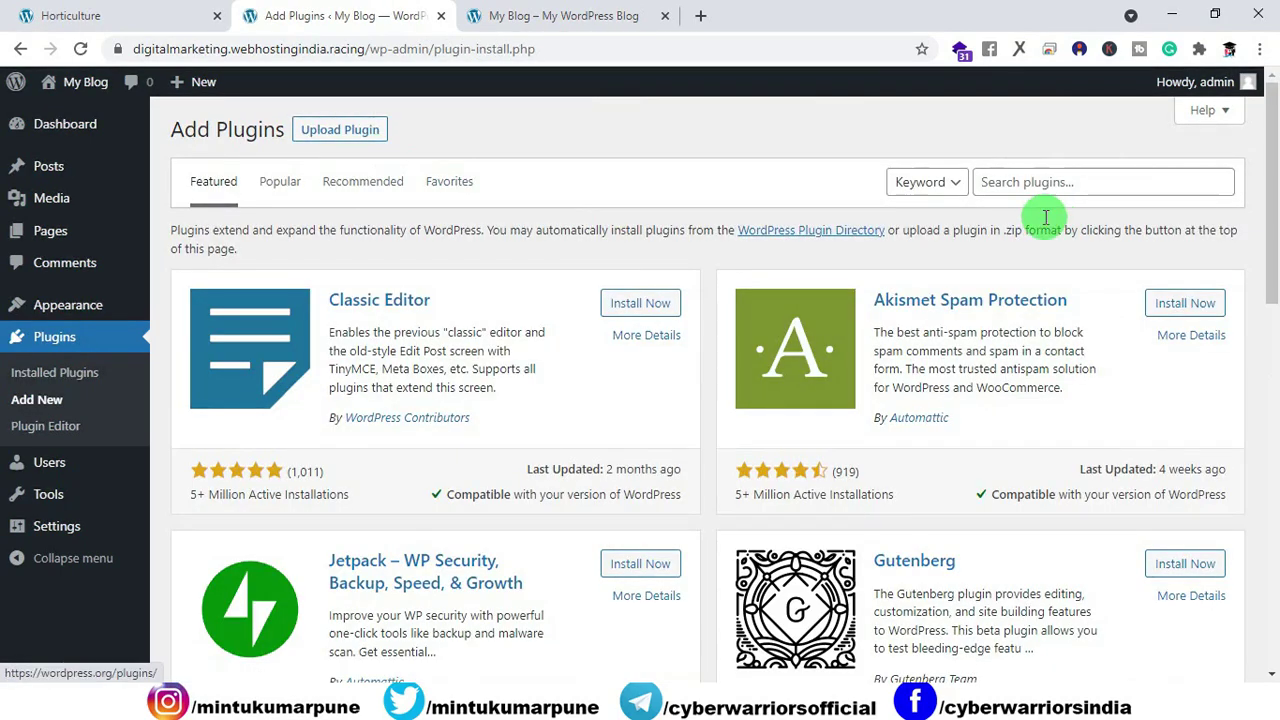
left_click(1049, 181)
type("astra")
left_click(1033, 224)
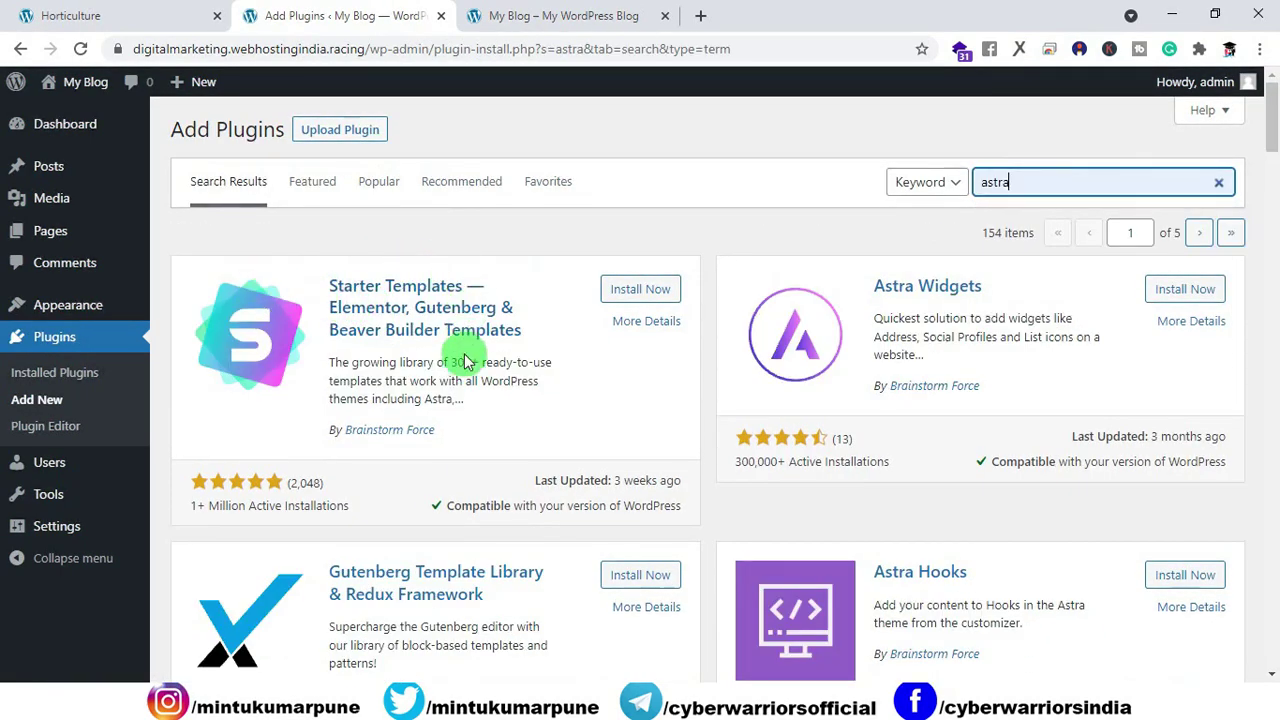
left_click(652, 289)
left_click(1160, 290)
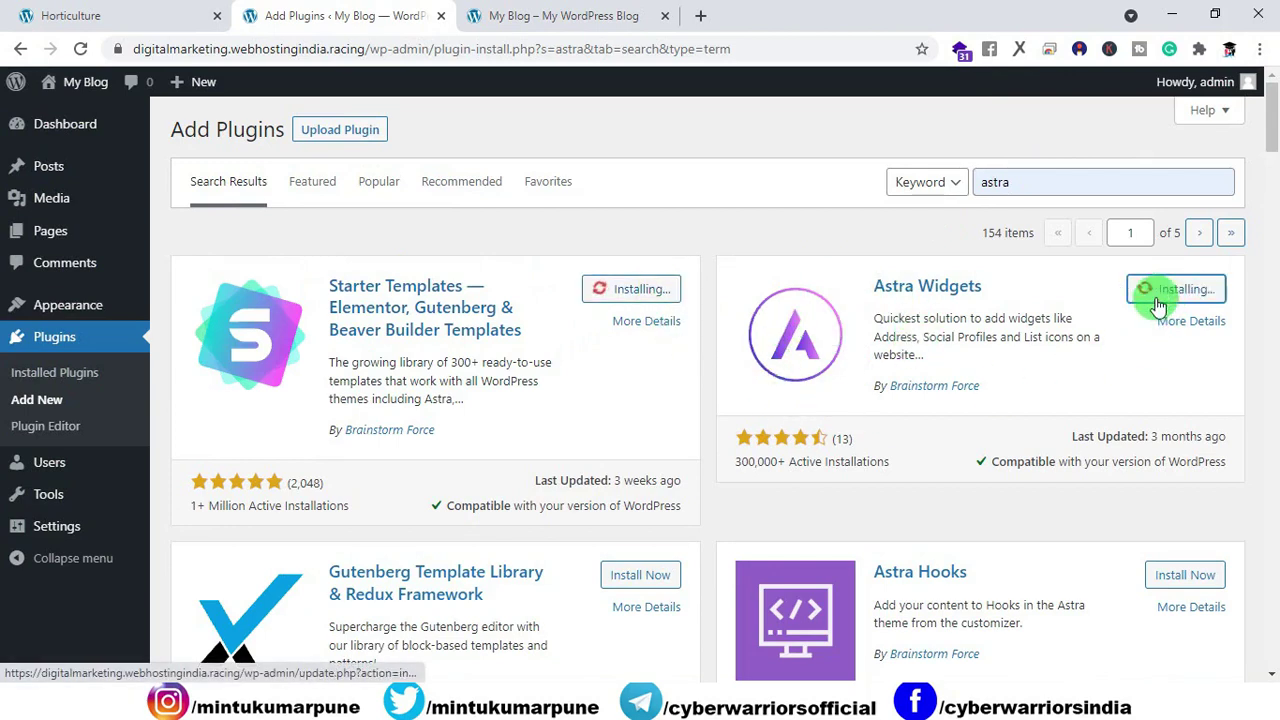
Step: Search the plugin directory for wpforms lite and install Contact Form by WPForms
double_click(1025, 190)
type("wpforms lite")
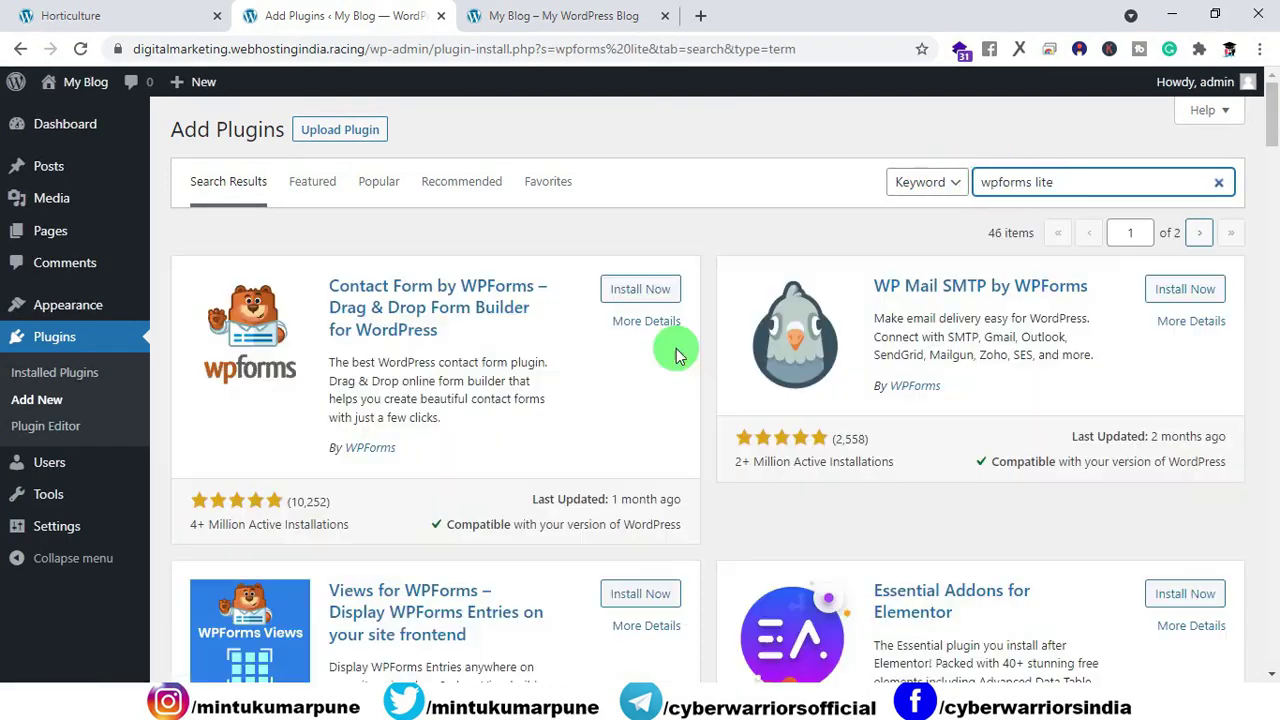
left_click(620, 296)
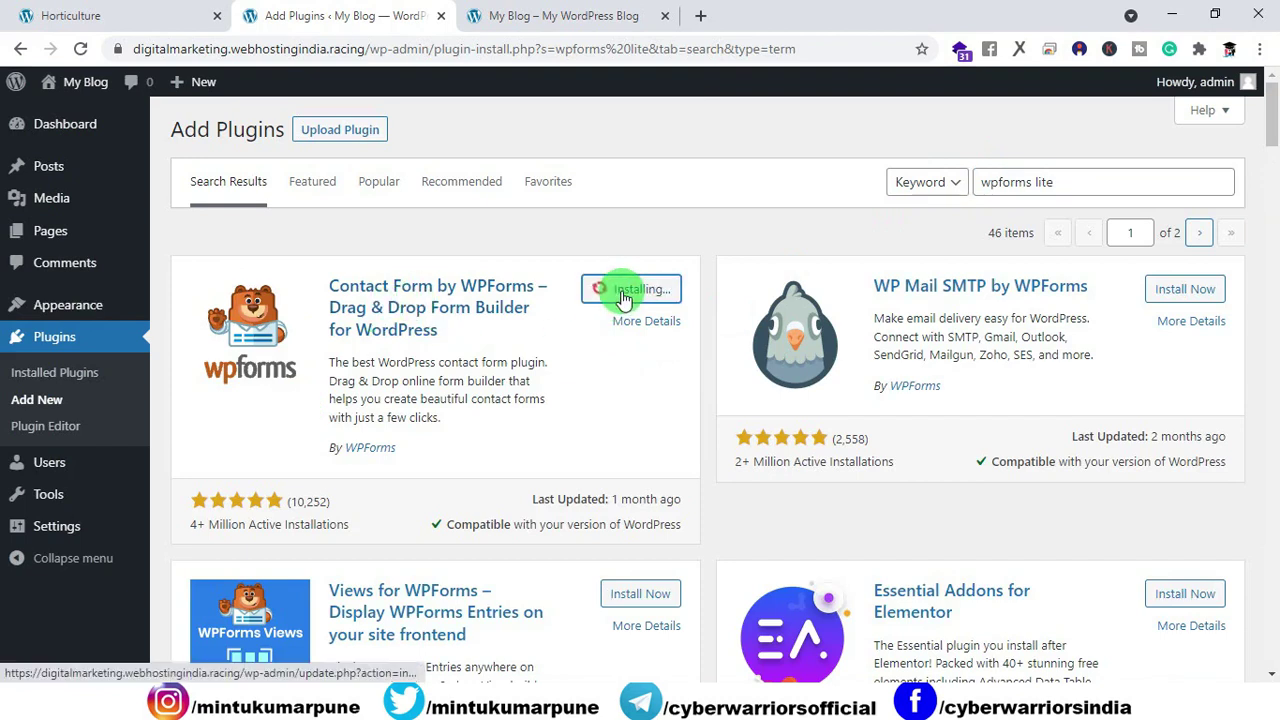
Step: Search the plugin directory for elementor and install Elementor Website Builder
left_click_drag(1063, 190, 958, 188)
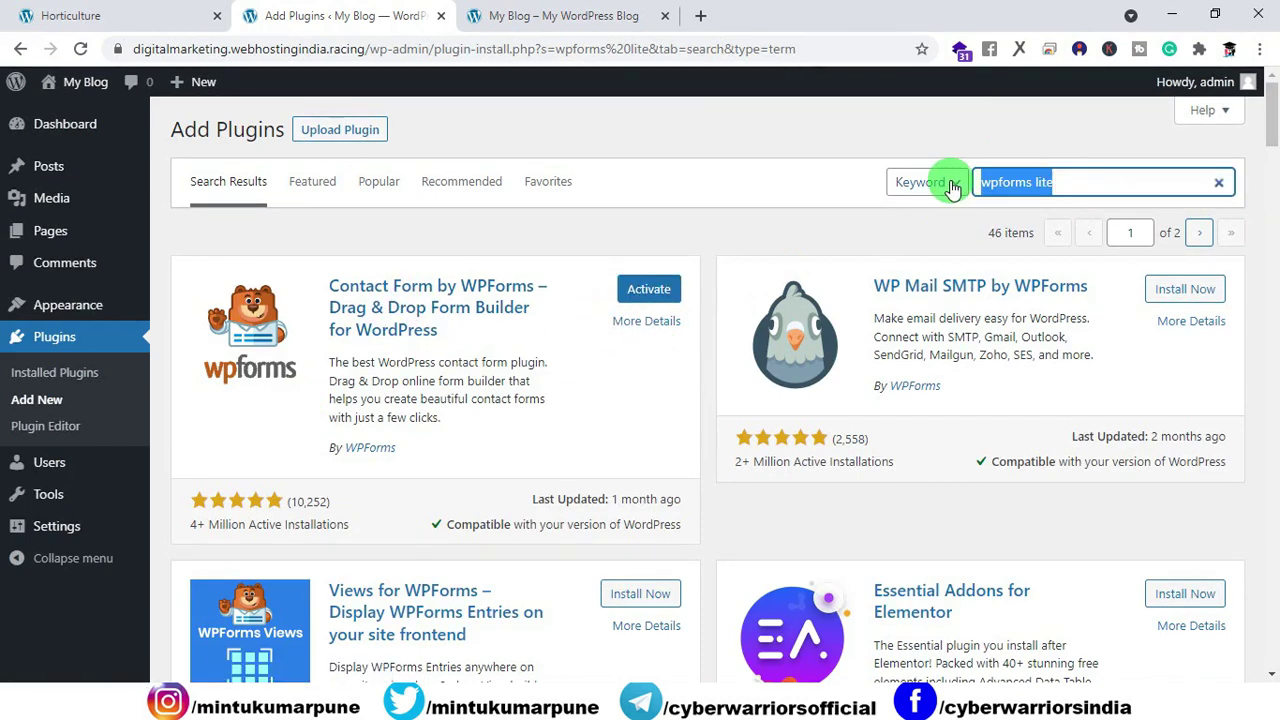
type("elementor")
left_click(1014, 217)
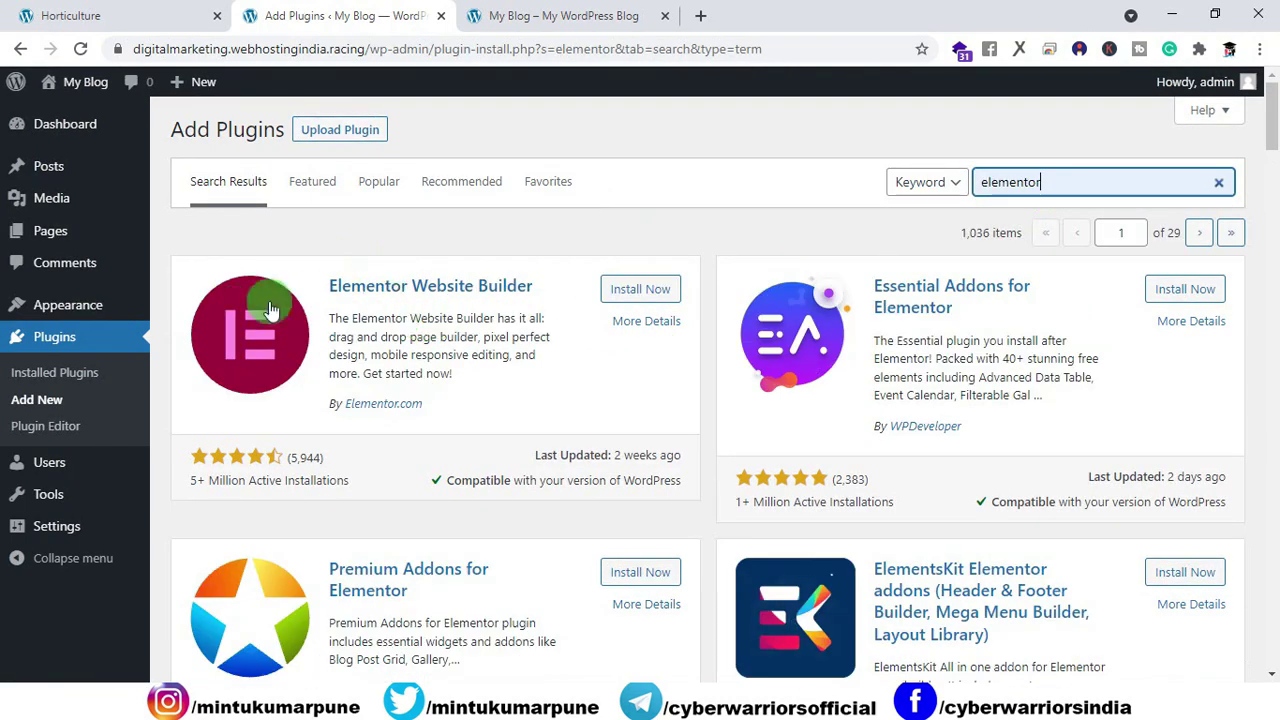
left_click(628, 289)
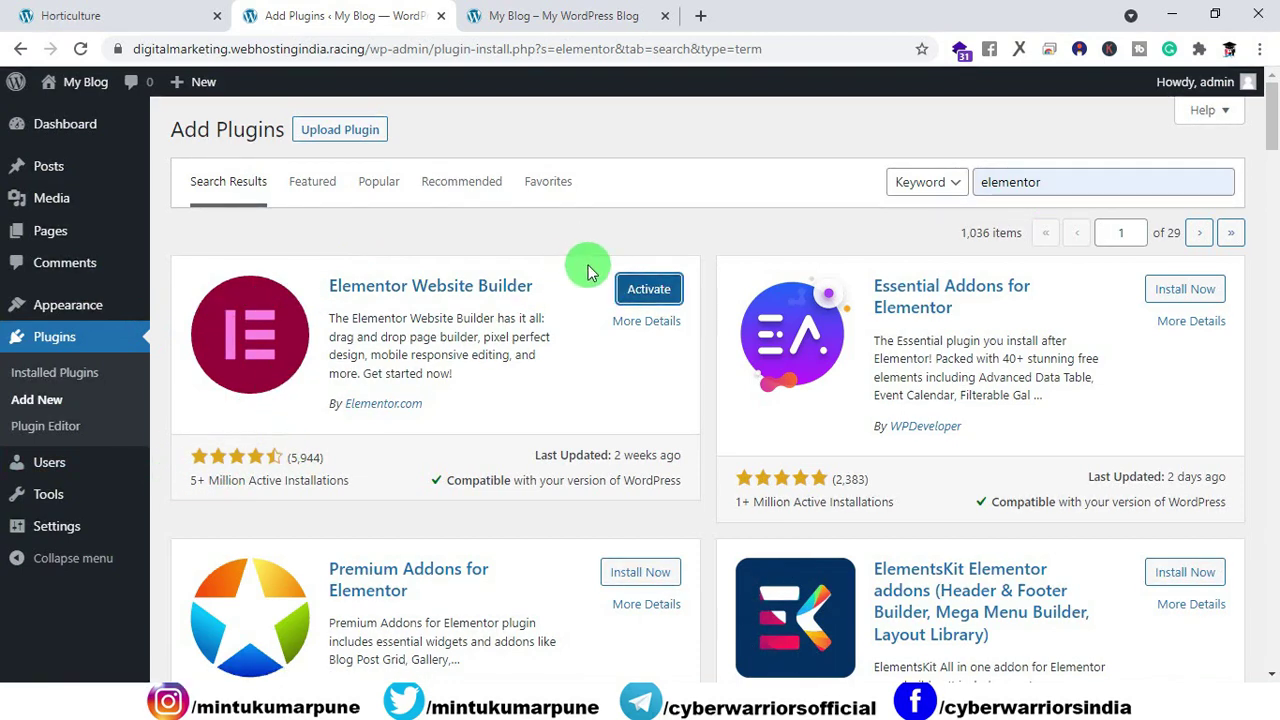
Step: Bulk-activate all installed plugins, then check the My Blog site tab and return to the admin area
left_click(38, 341)
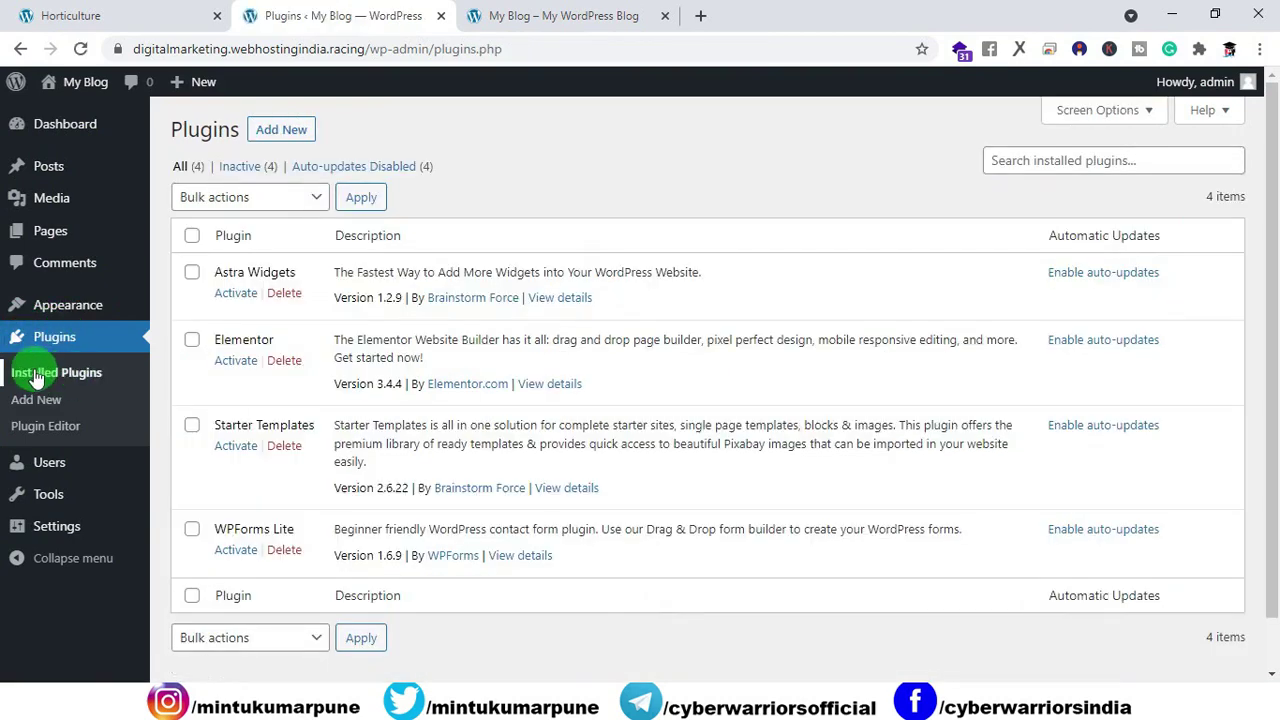
left_click(192, 237)
left_click(267, 199)
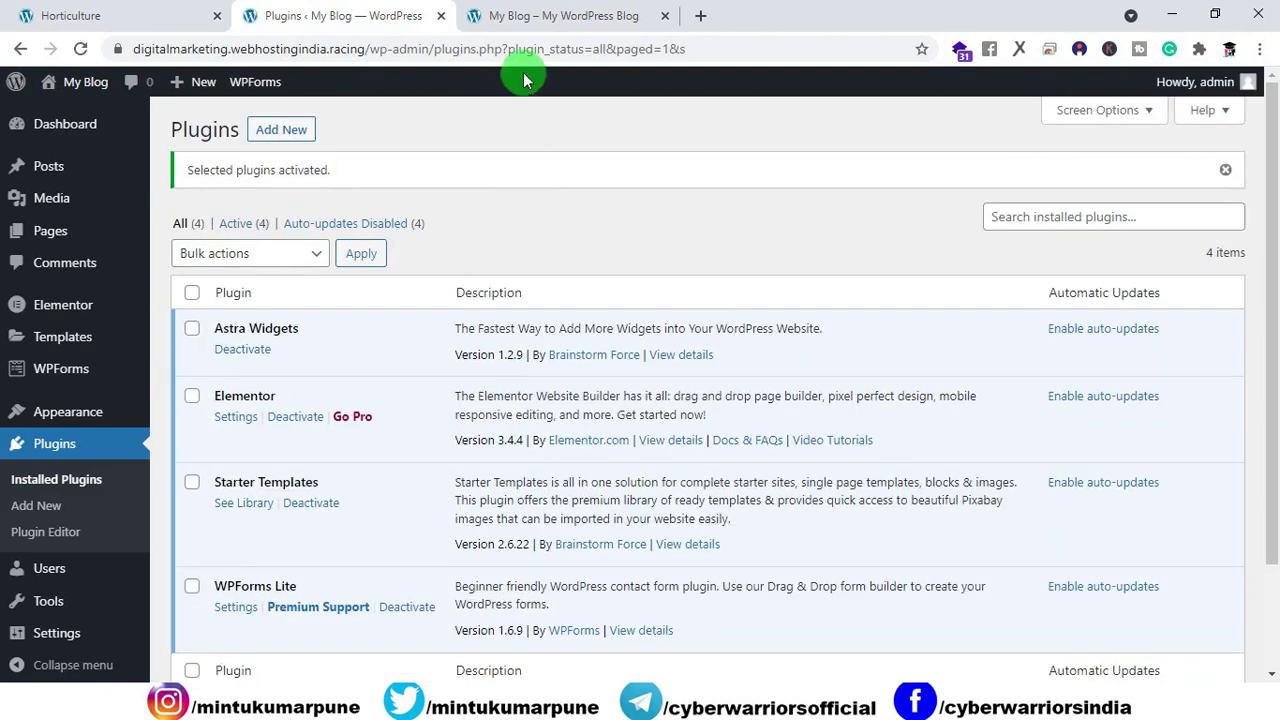
left_click(510, 16)
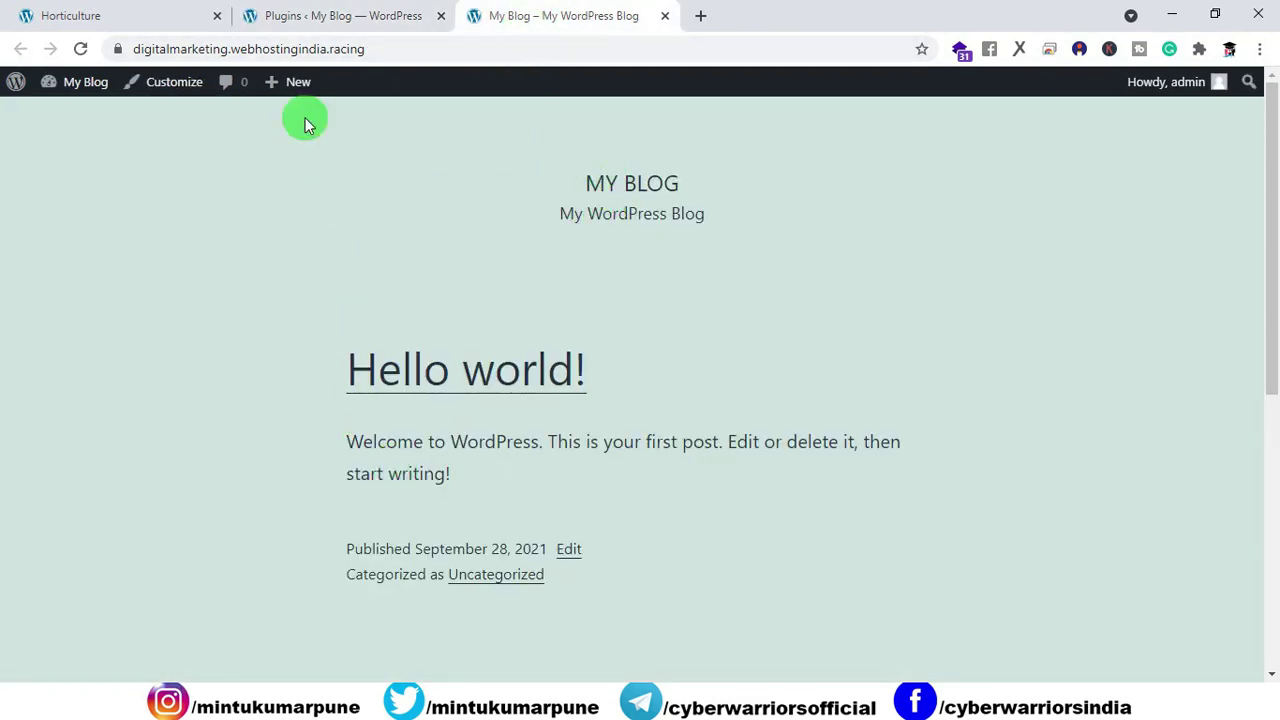
left_click(300, 16)
Step: Search the theme directory for astra, then install and activate the Astra theme
mouse_move(68, 415)
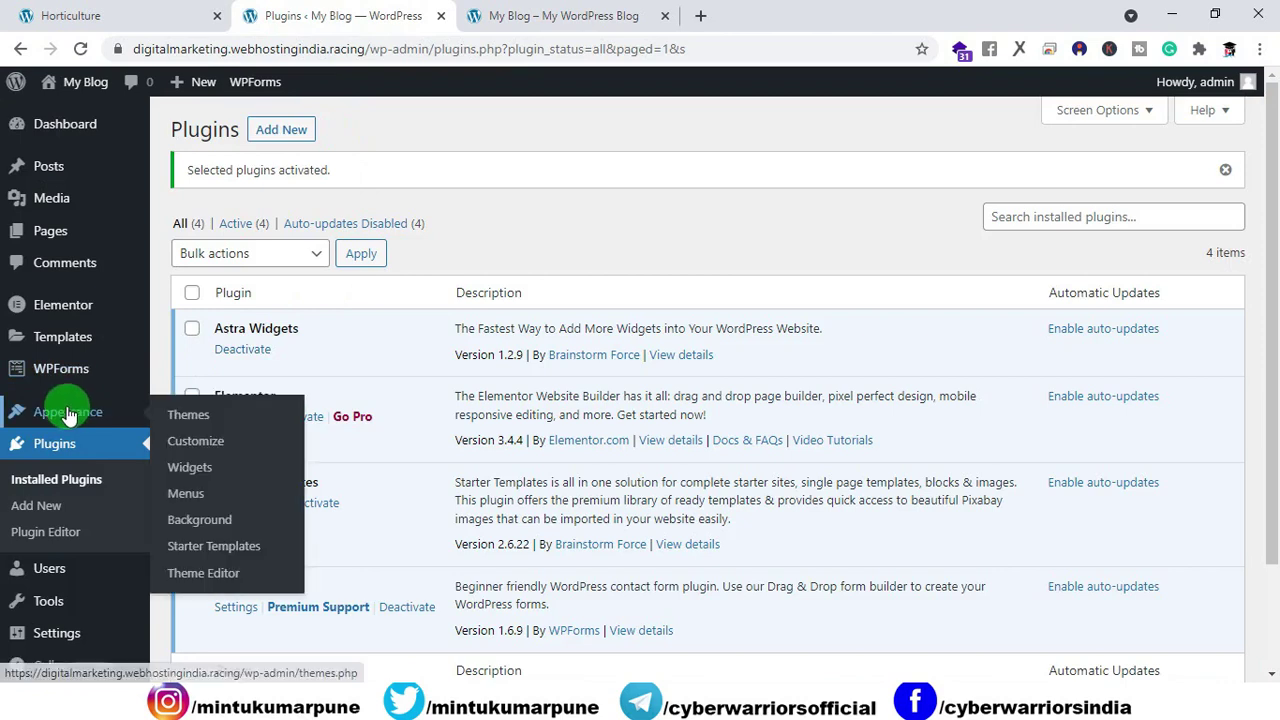
left_click(205, 418)
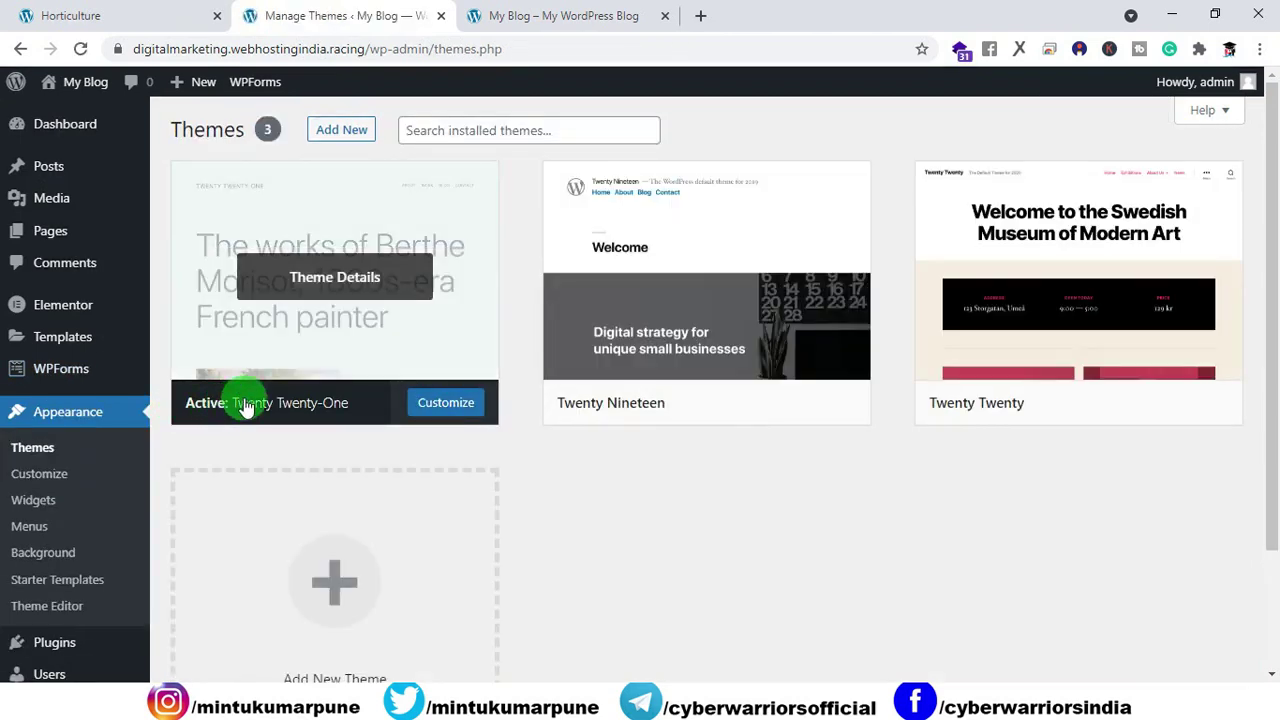
left_click(350, 131)
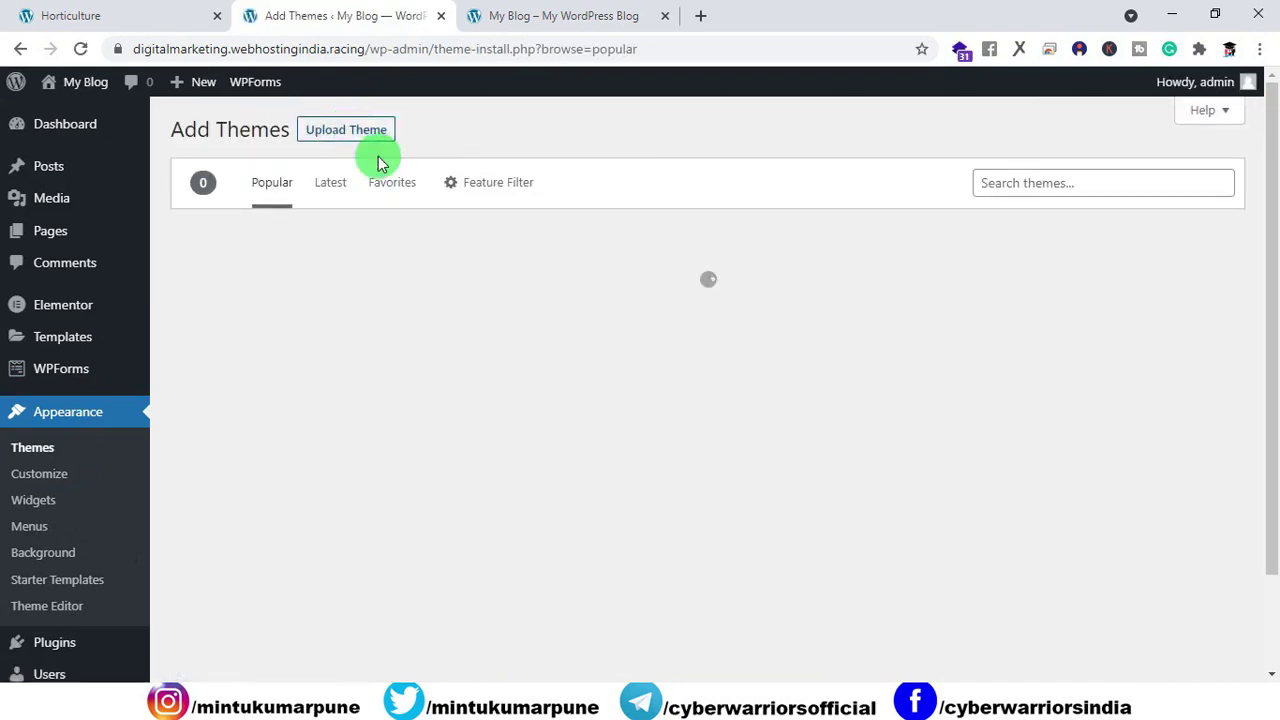
left_click(1014, 183)
left_click(1014, 223)
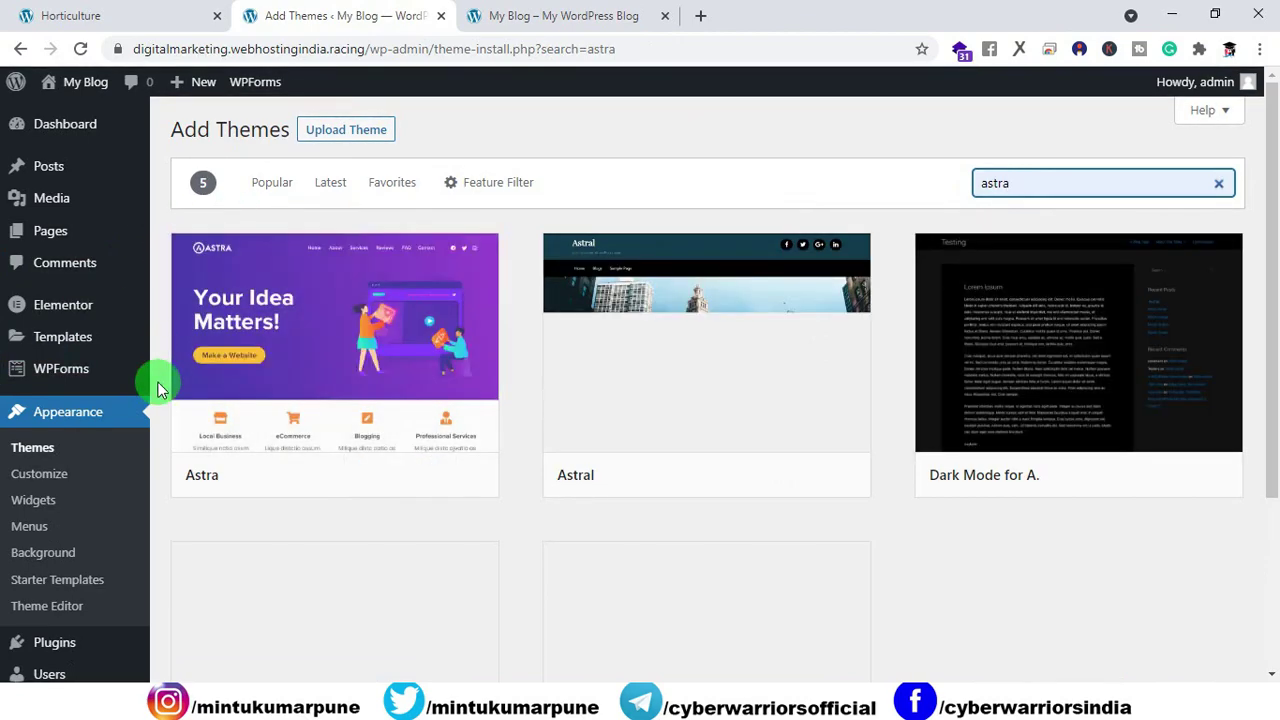
mouse_move(205, 468)
left_click(387, 476)
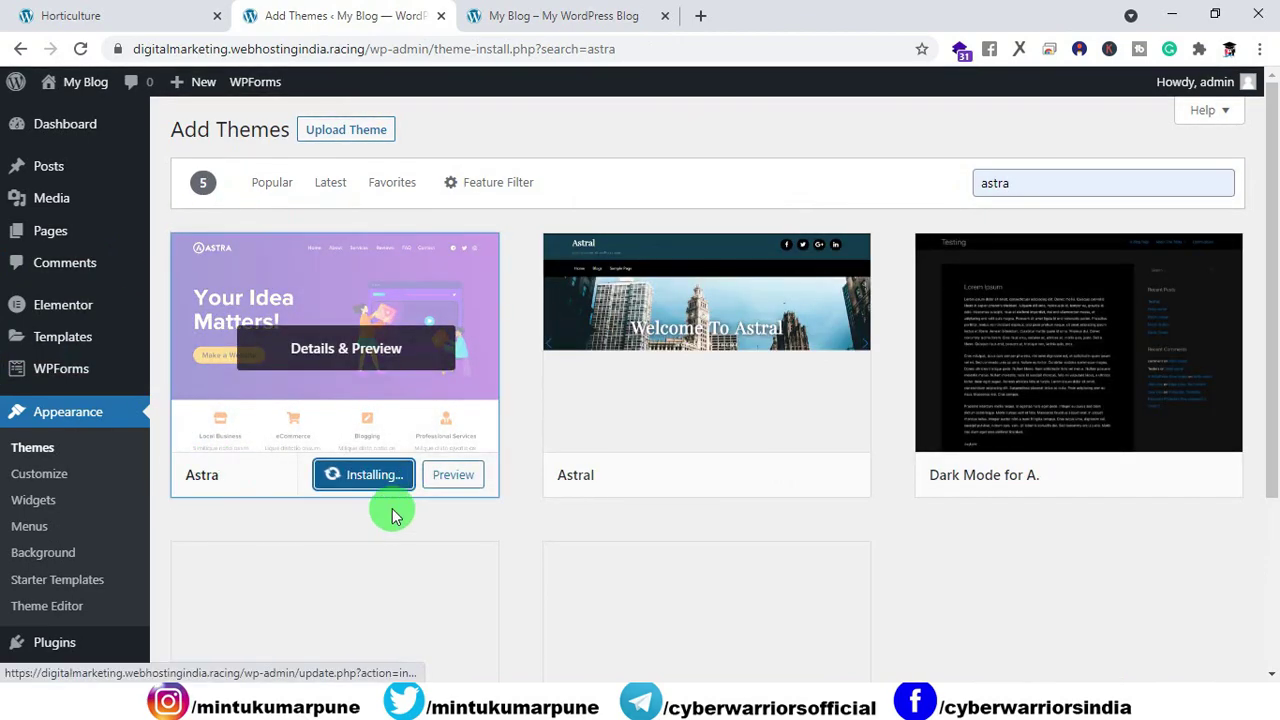
left_click(360, 478)
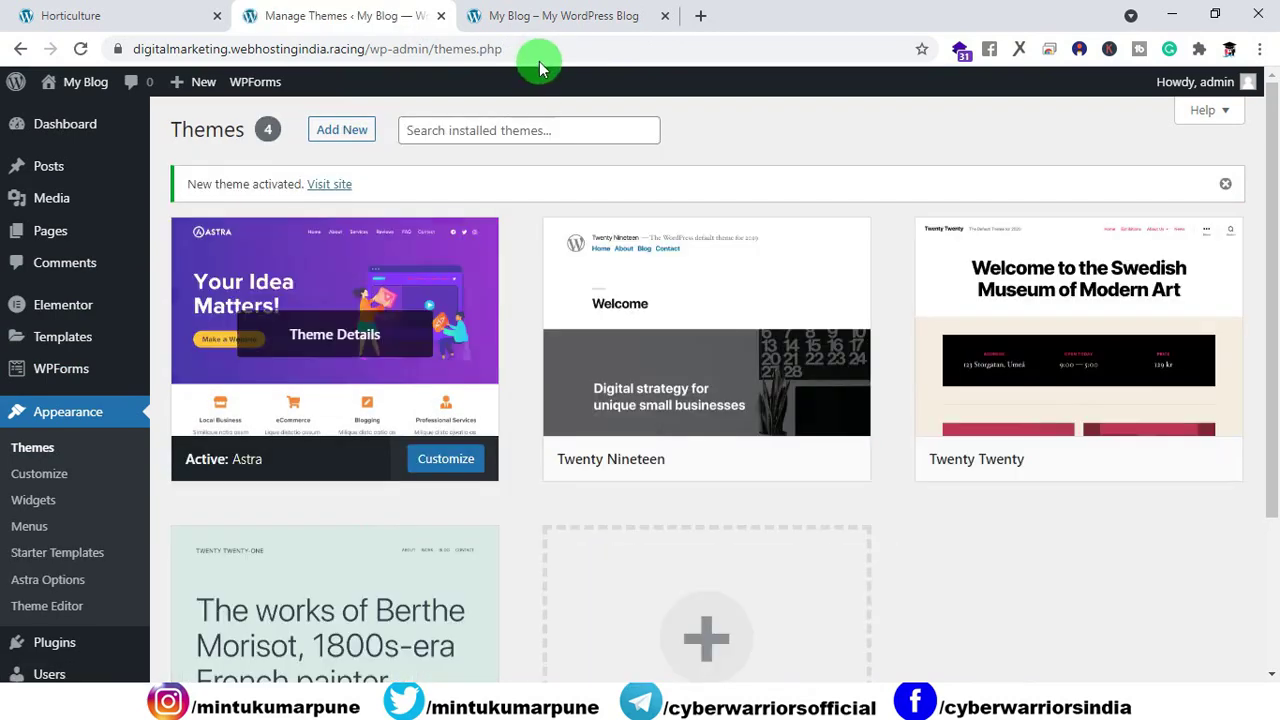
Step: Reload the My Blog site tab to check it with the Astra theme, and return to the Themes page
left_click(535, 15)
left_click(80, 48)
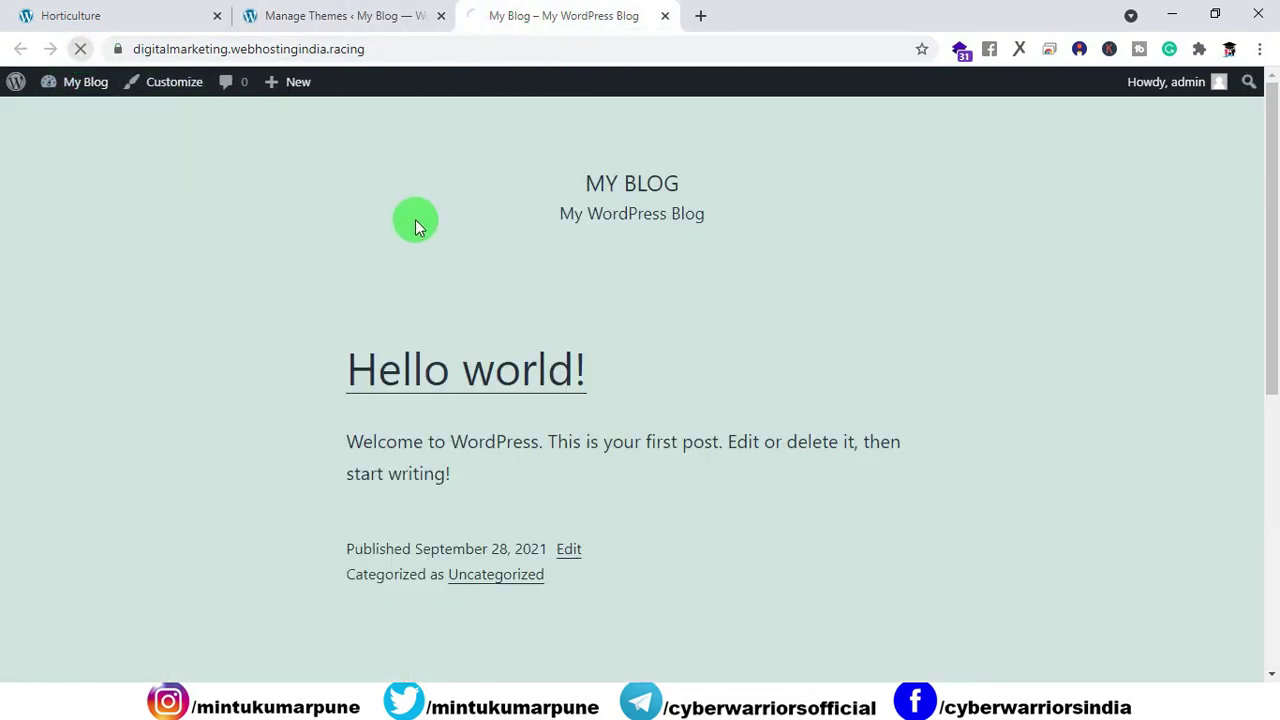
left_click(360, 25)
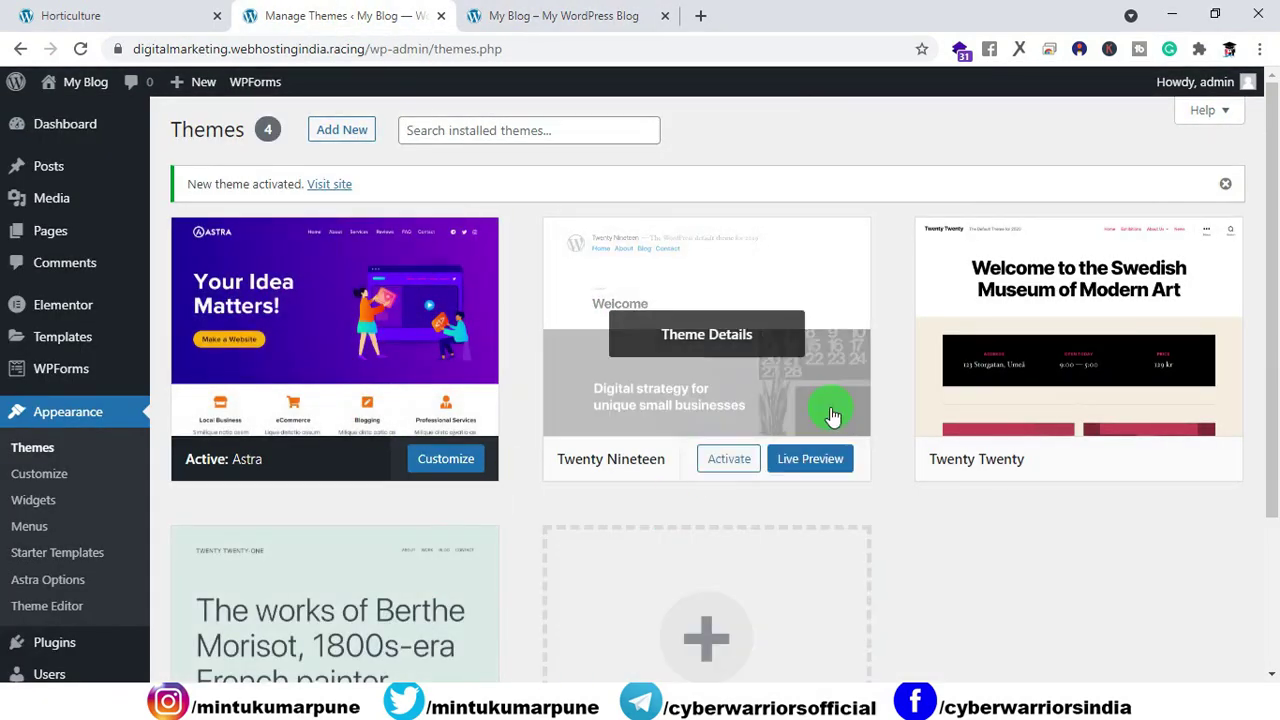
Step: Delete the Twenty Nineteen theme from the installed themes
left_click(790, 410)
left_click(1210, 641)
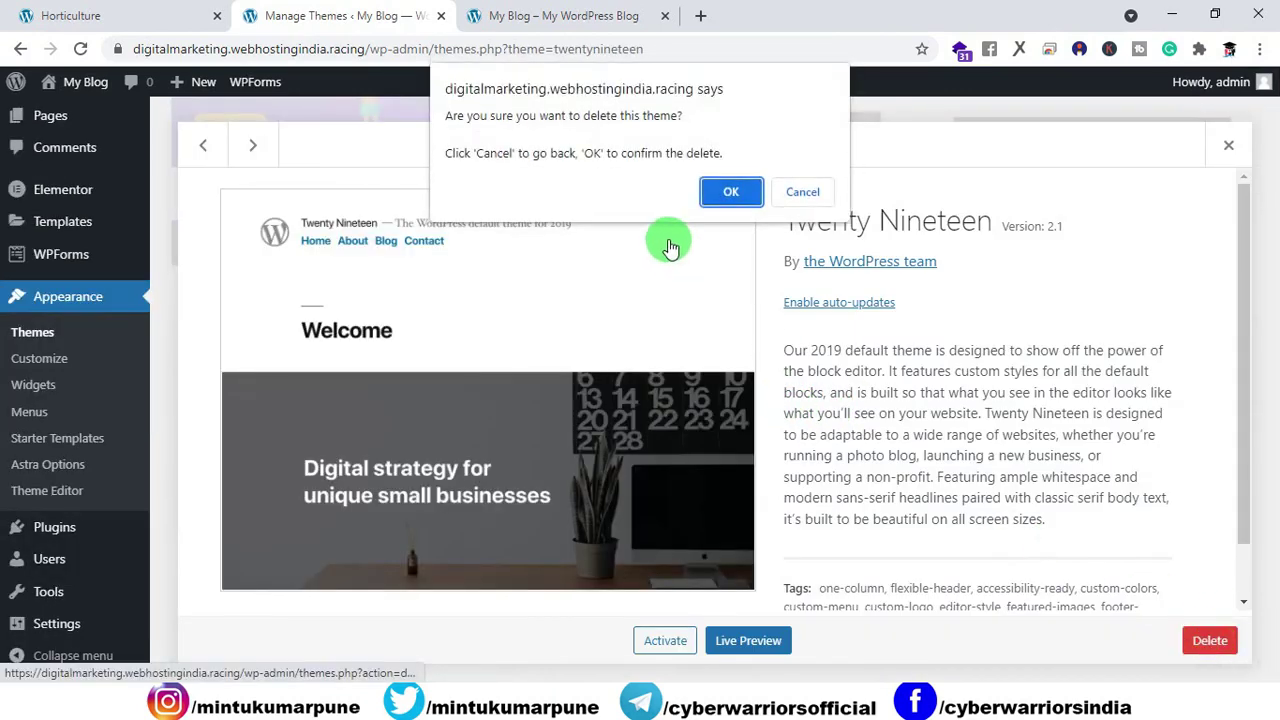
left_click(723, 191)
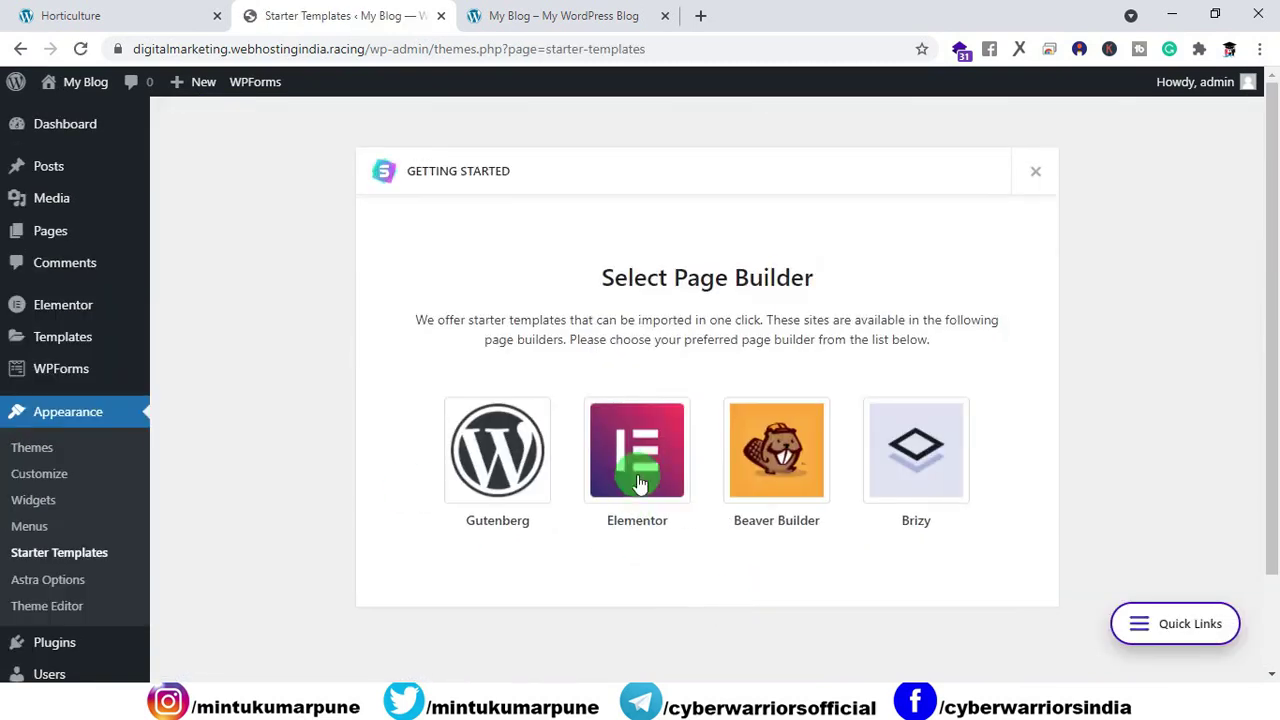
Step: In Starter Templates, choose Elementor as page builder, search for horticulture, and start importing the complete Horticulture site
left_click(638, 455)
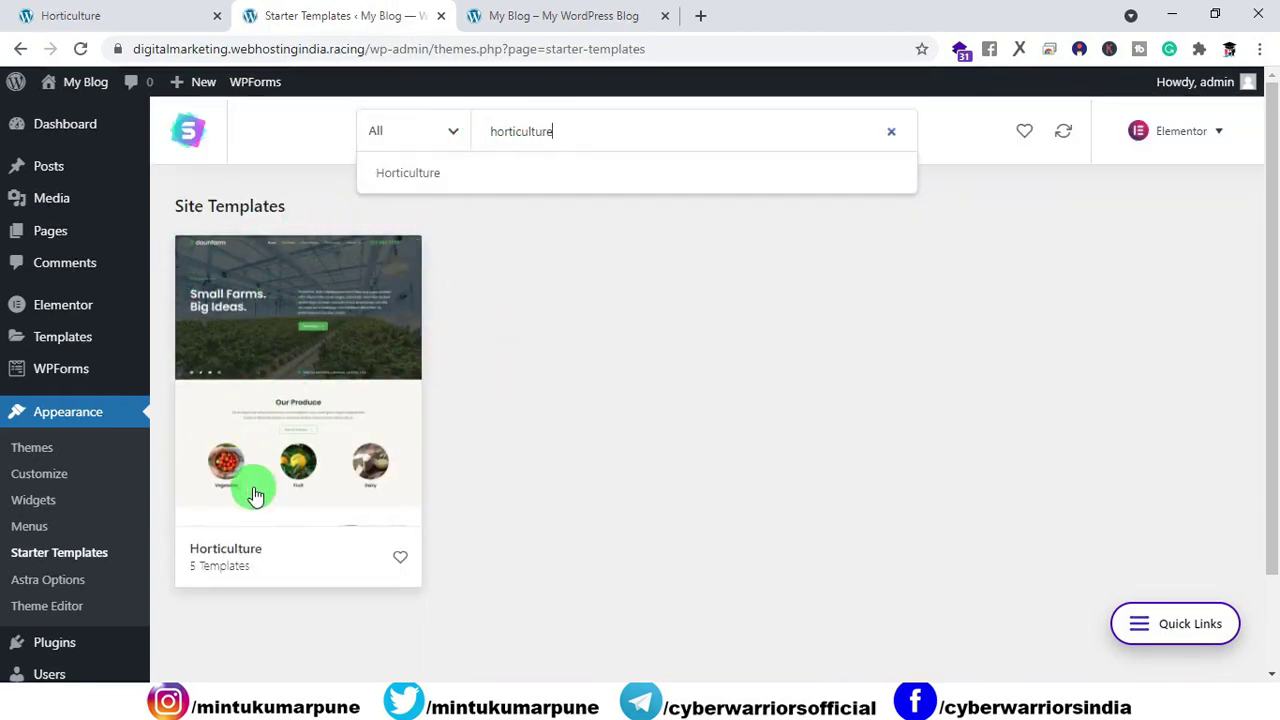
left_click(298, 397)
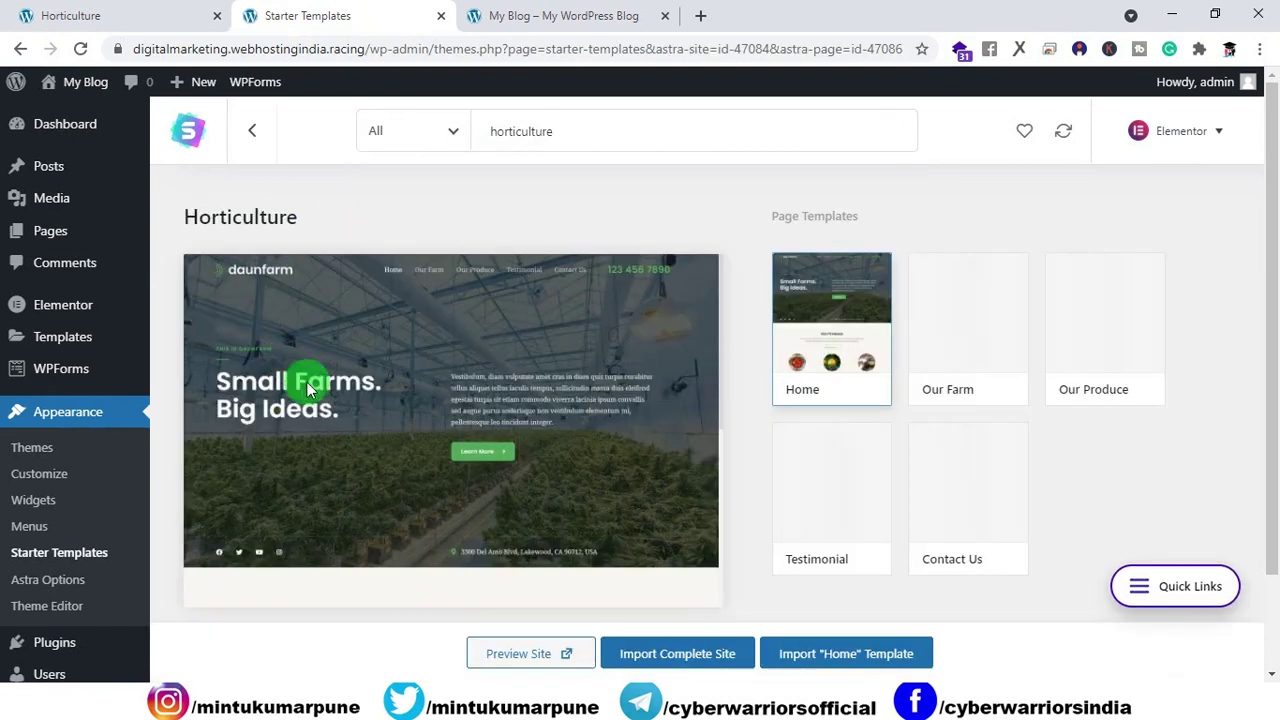
left_click(651, 658)
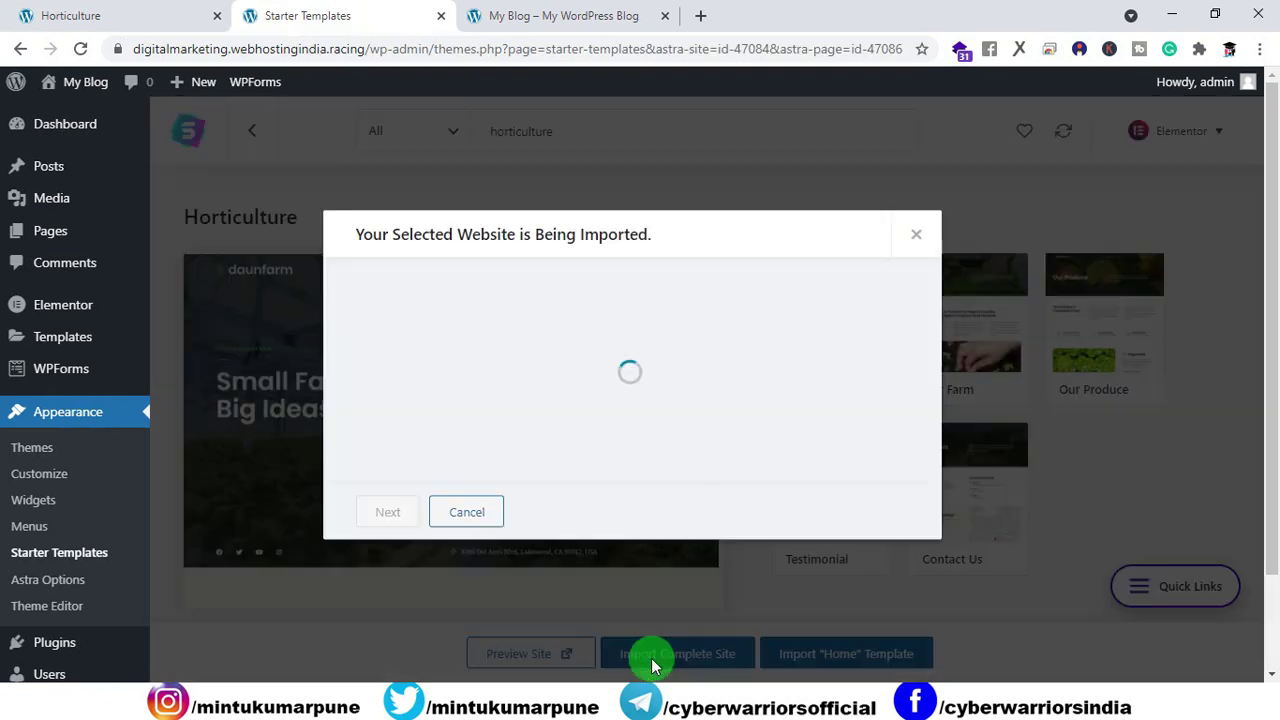
Step: Set the import survey to Beginner and Myself/My company, run the Horticulture site import, and close the import dialog
left_click(530, 352)
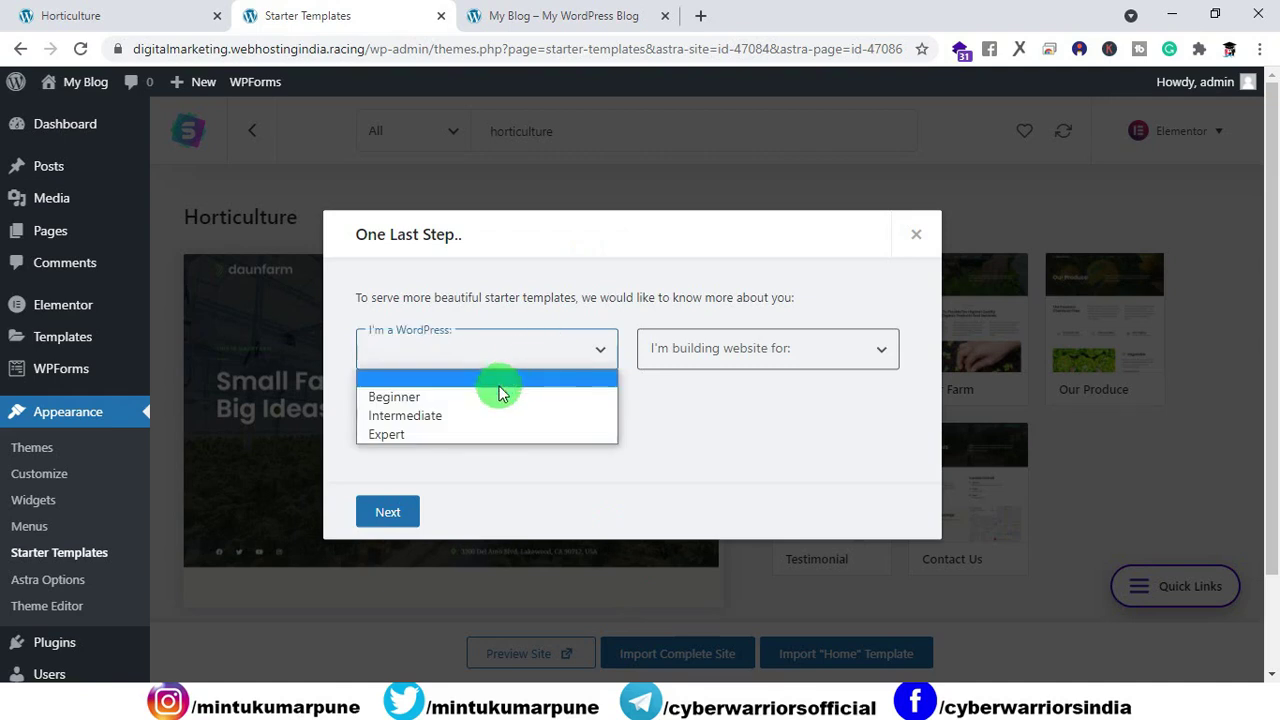
left_click(500, 395)
left_click(680, 355)
left_click(682, 397)
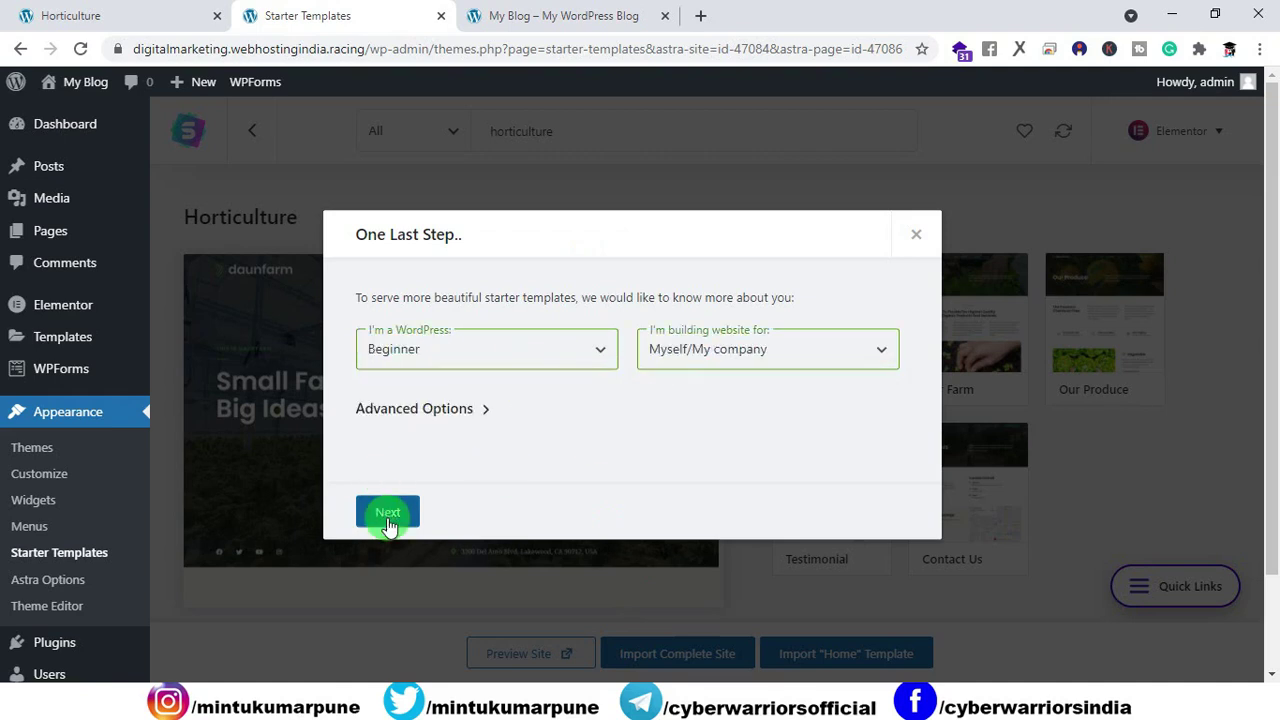
left_click(384, 514)
left_click(627, 487)
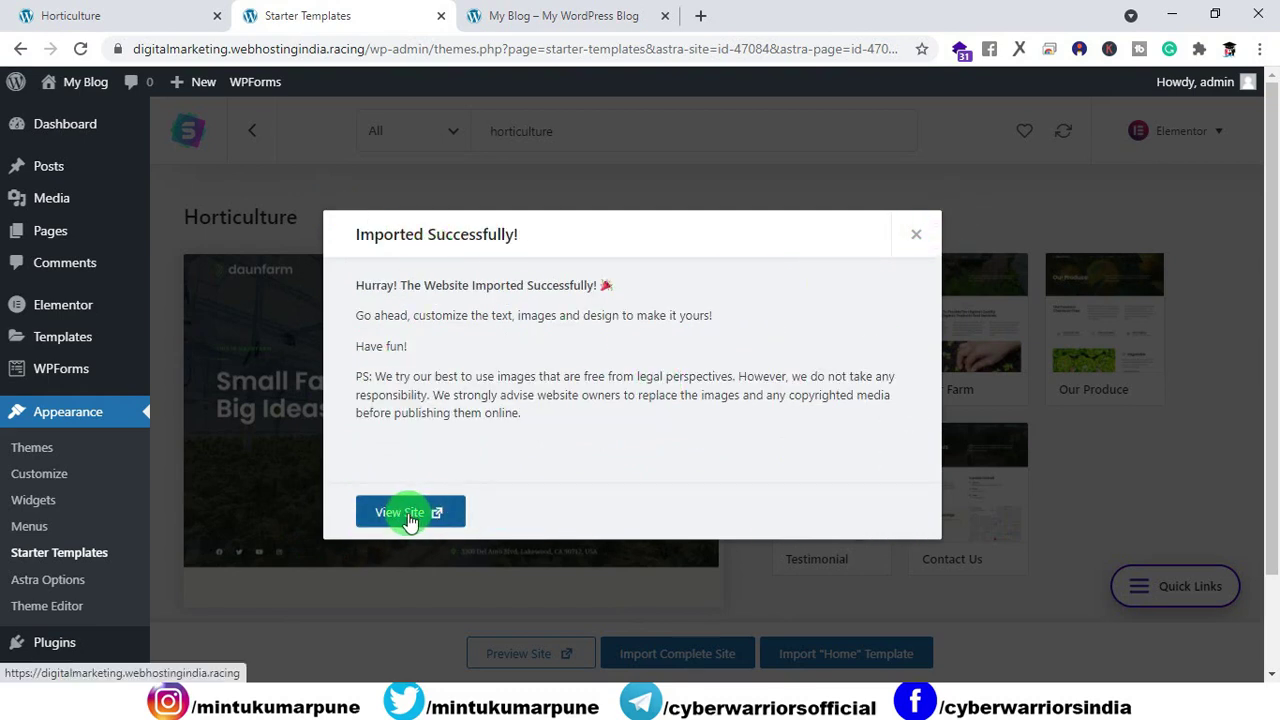
left_click(916, 234)
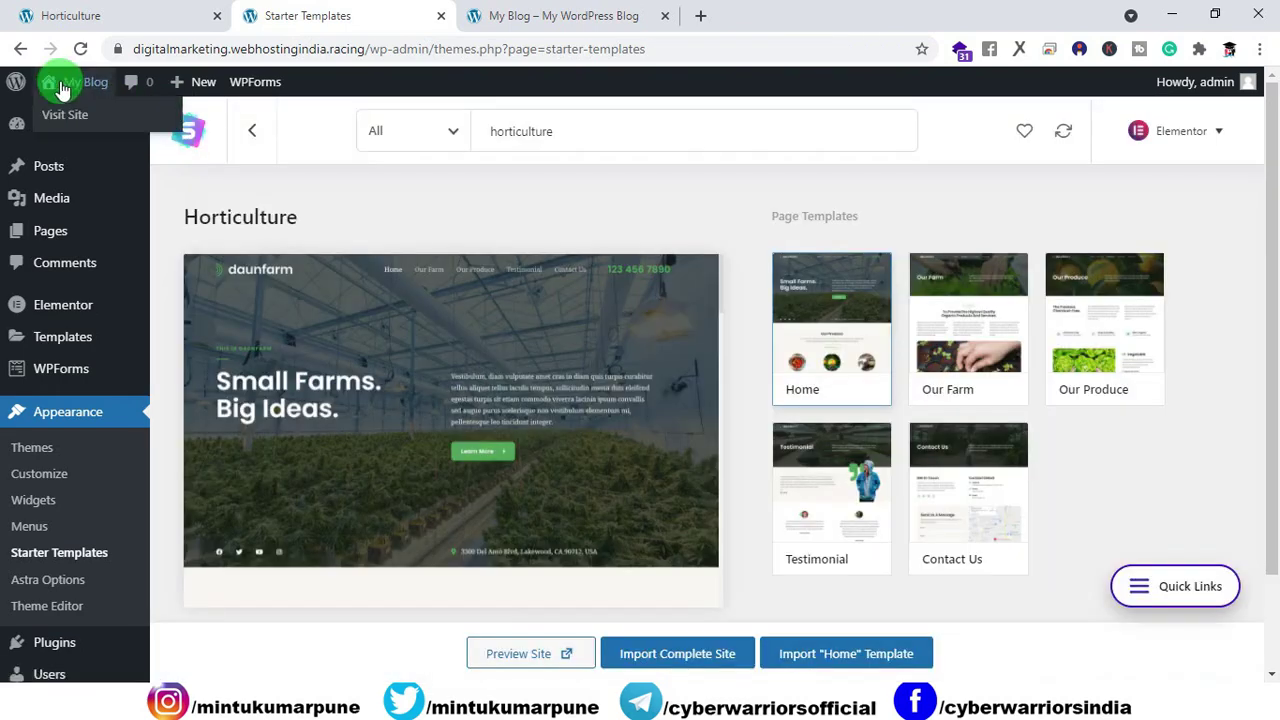
Step: Reload the My Blog tab to view the imported Horticulture site and its Edit with Elementor options
left_click(565, 15)
left_click(80, 48)
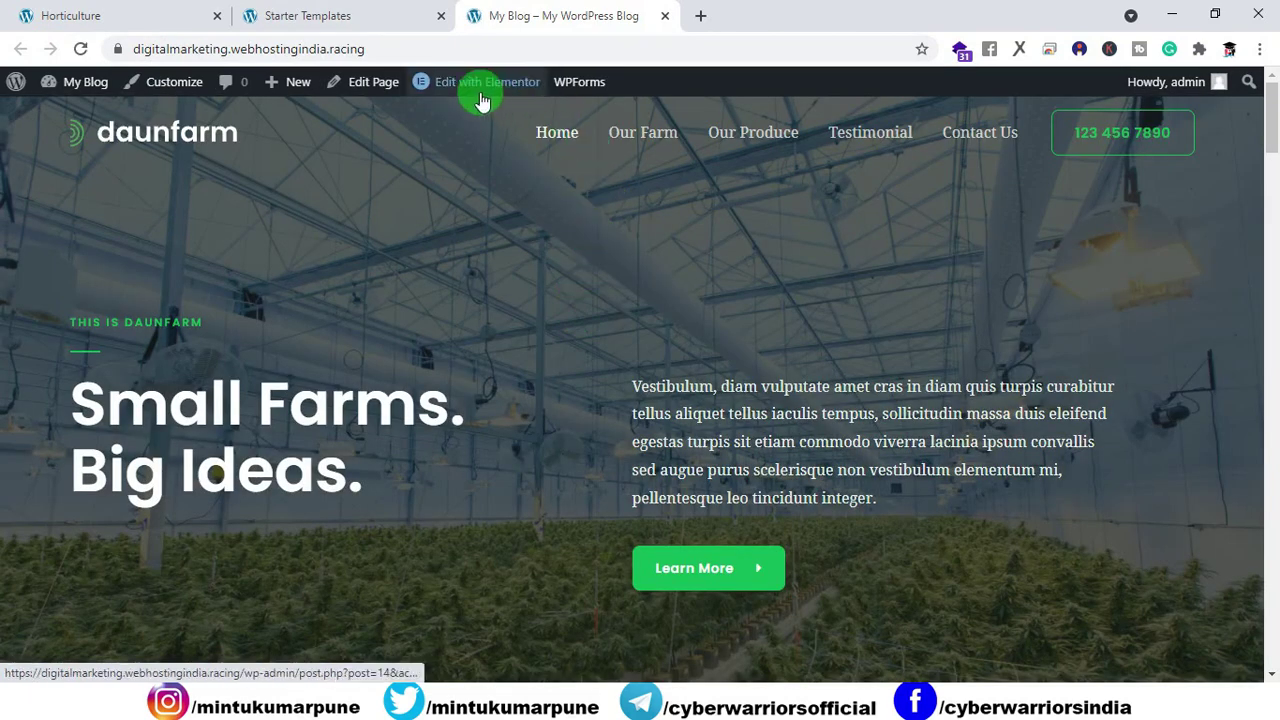
mouse_move(522, 85)
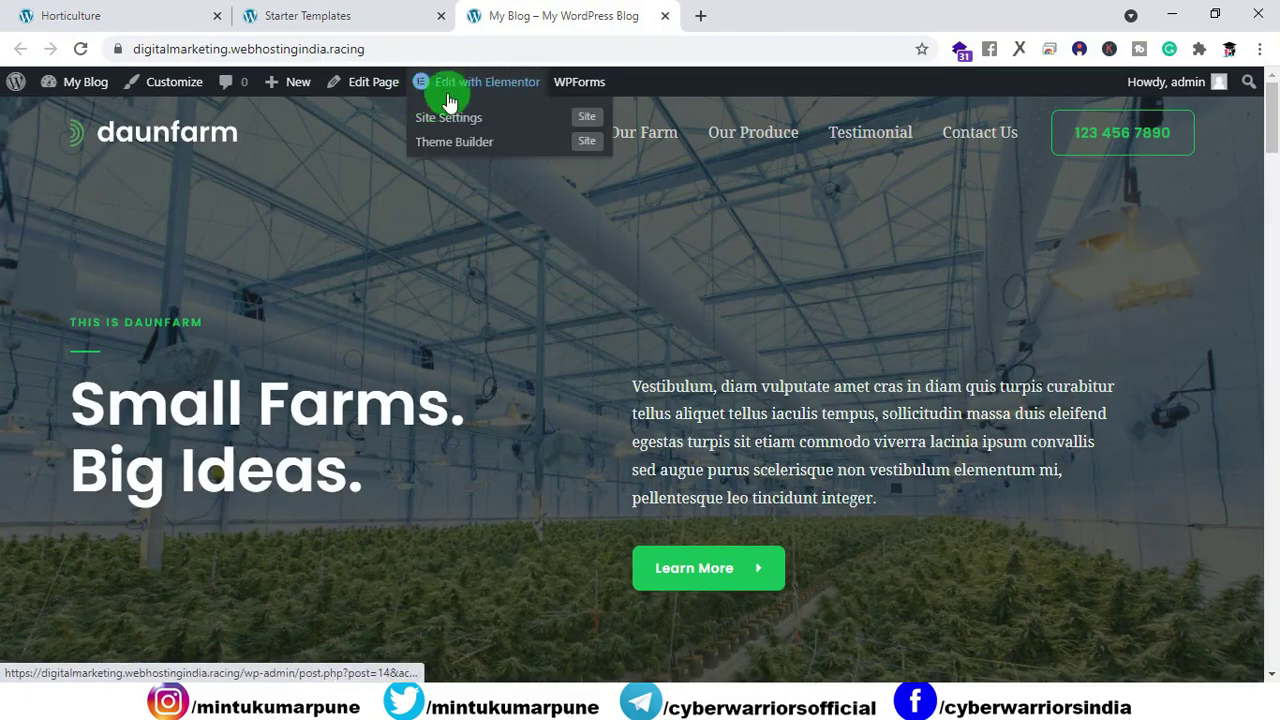
Step: Reopen the site's front page in a fresh tab, look over it, and close the Horticulture preview tab
left_click(665, 17)
mouse_move(64, 88)
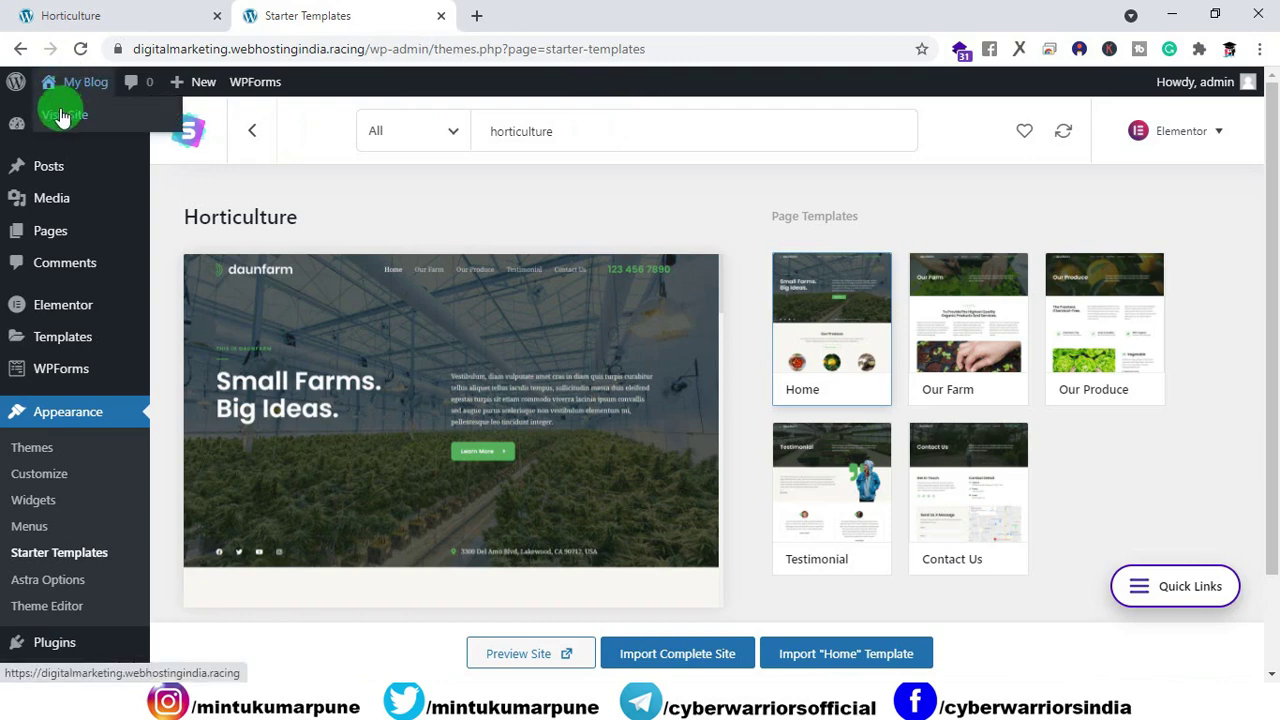
right_click(67, 122)
left_click(110, 127)
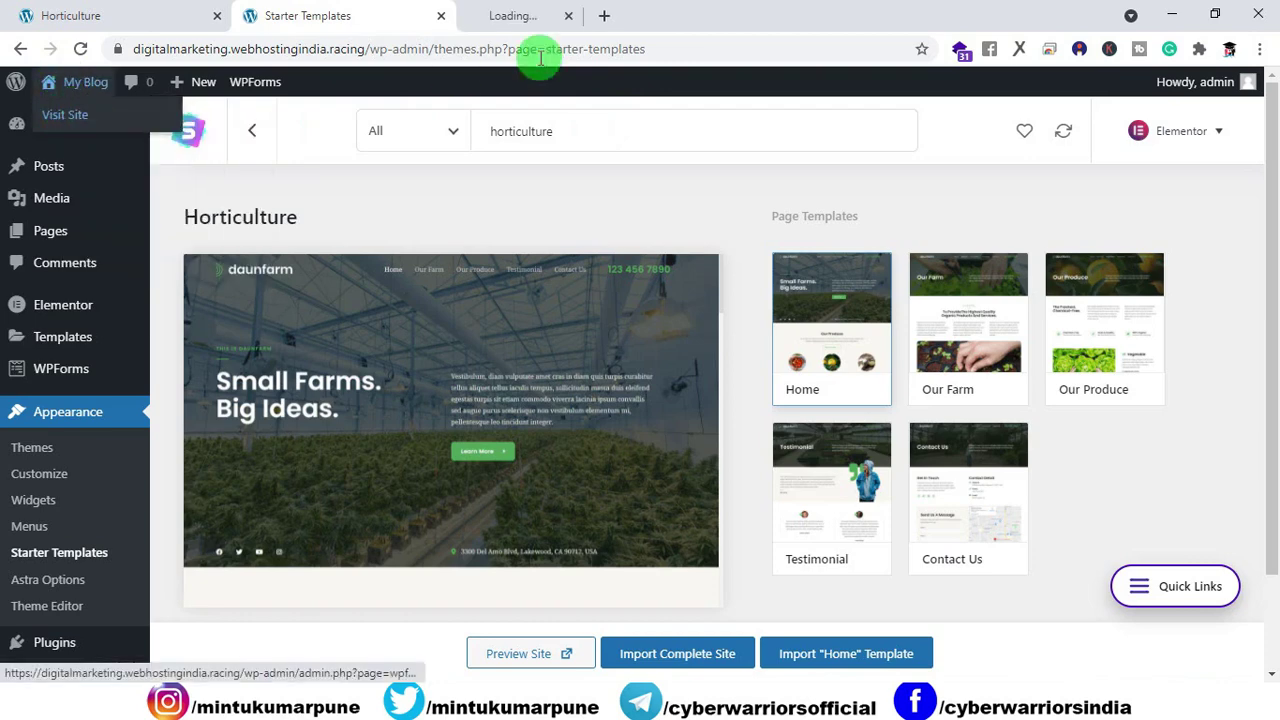
left_click(571, 14)
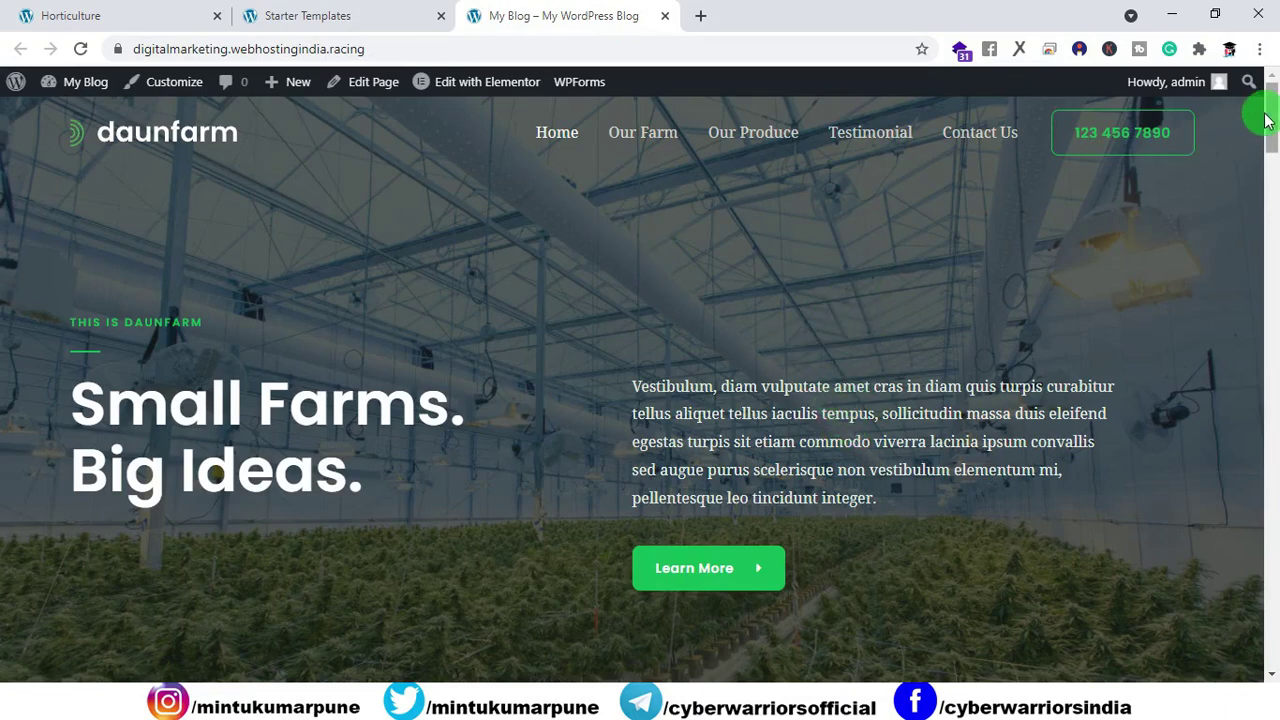
mouse_move(1268, 120)
left_mouse_down()
mouse_move(1268, 637)
mouse_move(1268, 110)
left_mouse_up()
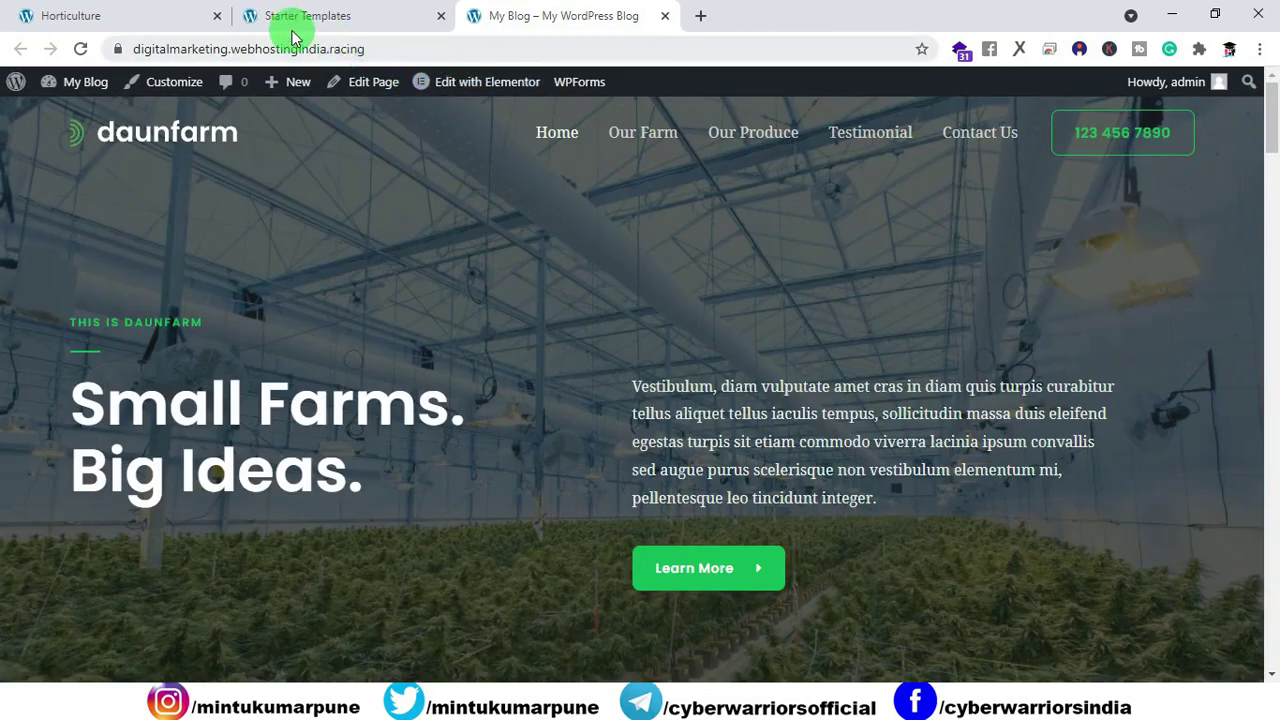
left_click(217, 16)
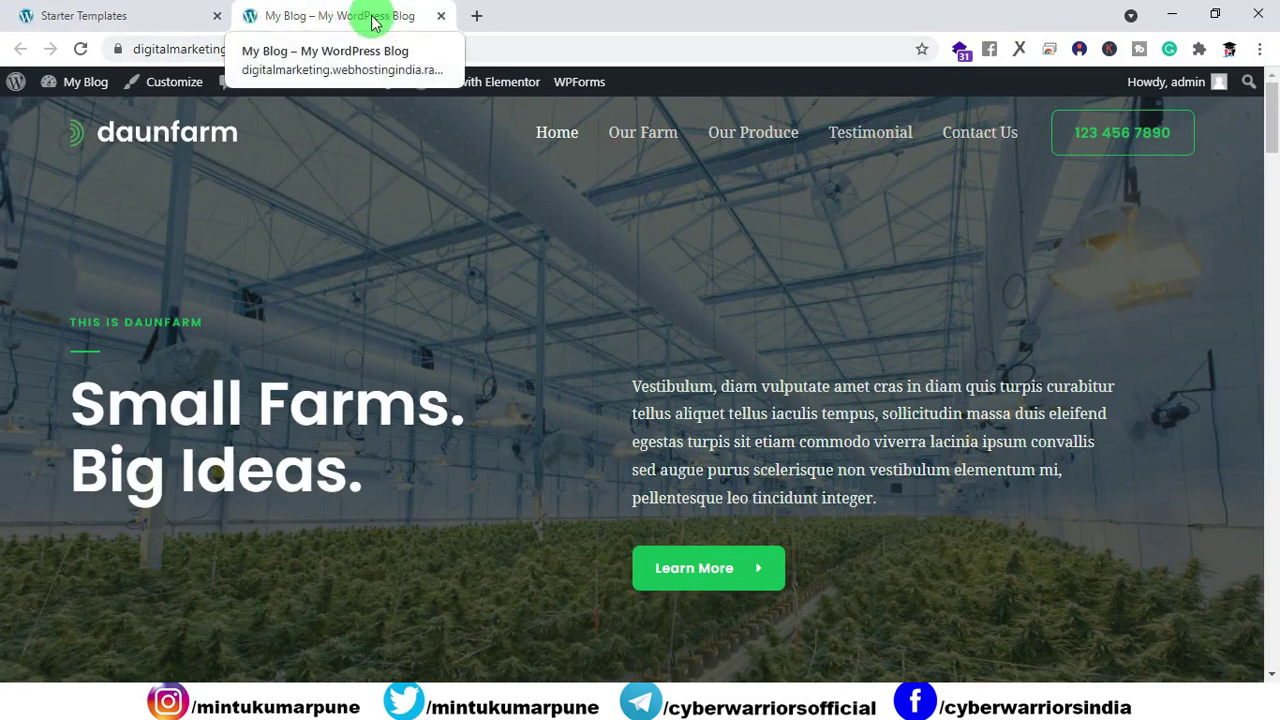
Step: In the general settings, set the site title to Horticulture, clear the tagline, and save the changes
left_click(94, 15)
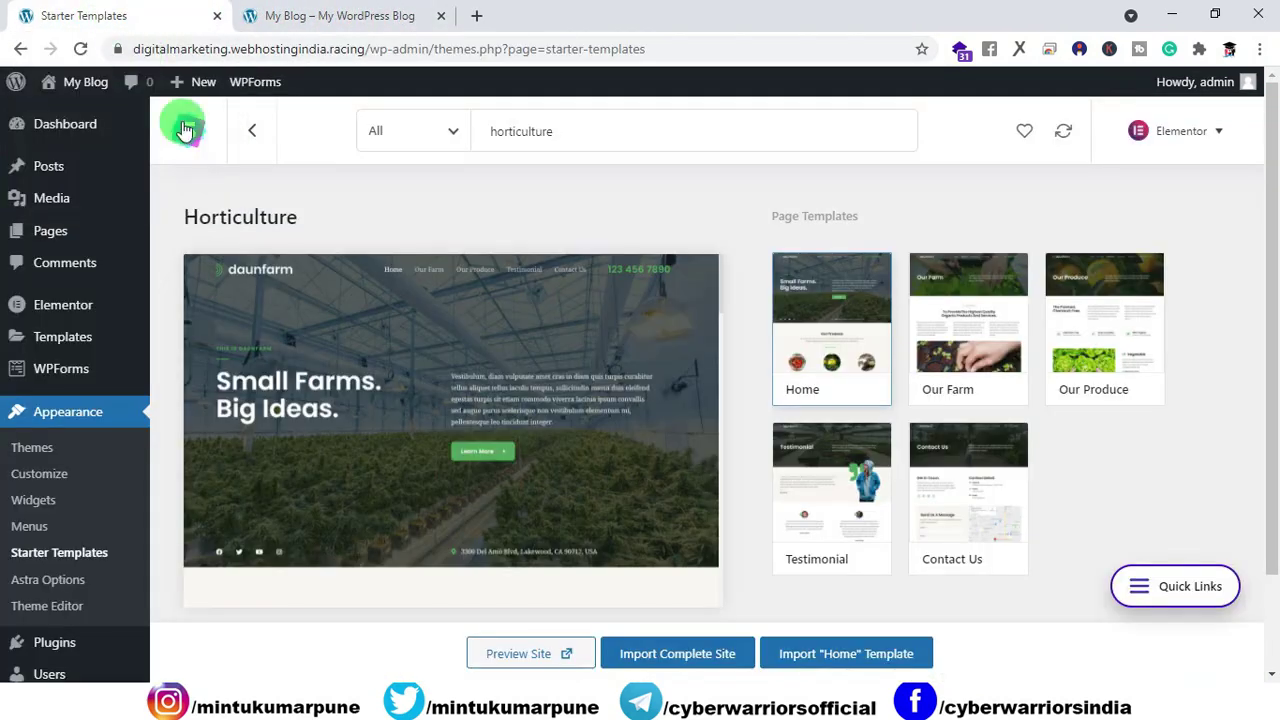
left_click(80, 127)
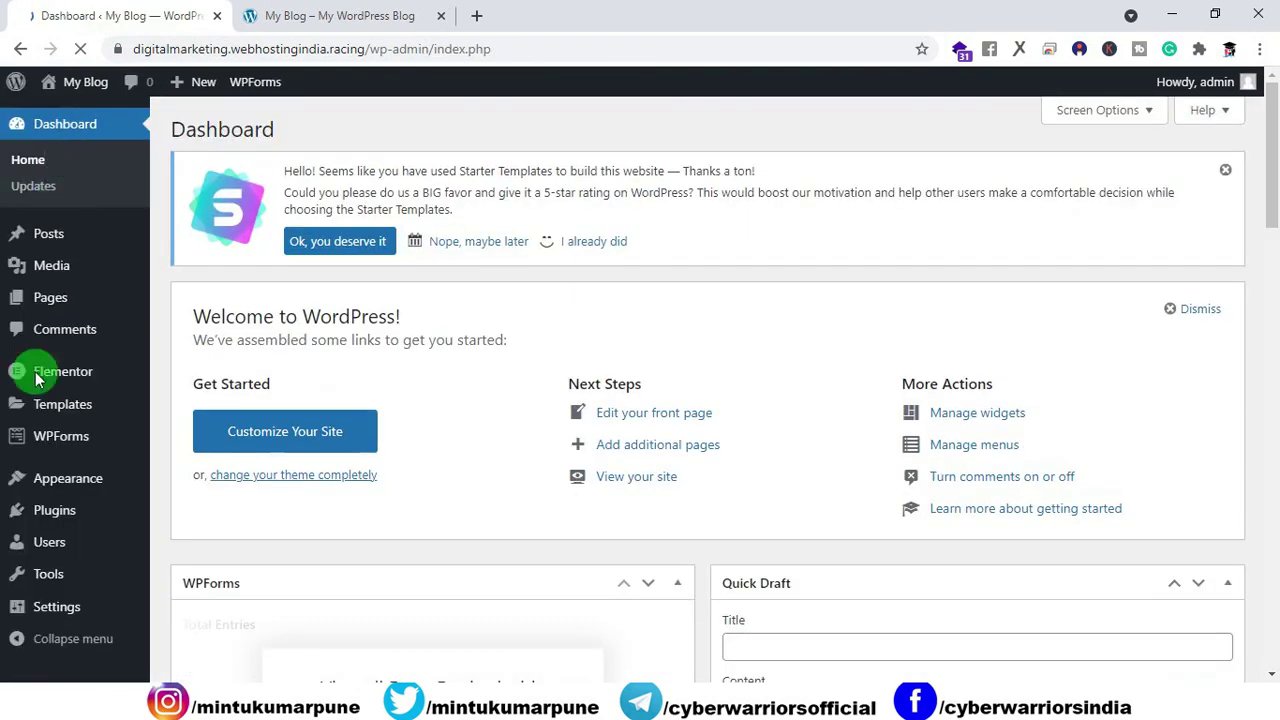
left_click(47, 618)
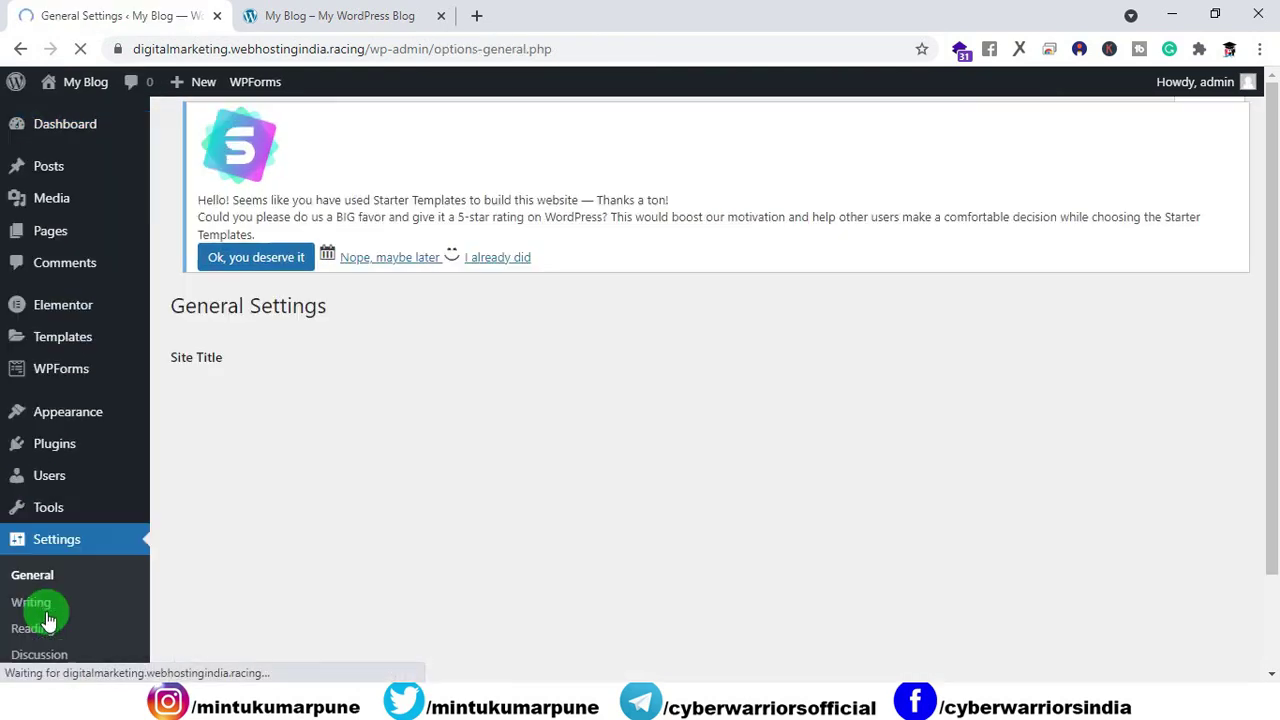
left_click(432, 308)
left_click_drag(432, 308, 348, 295)
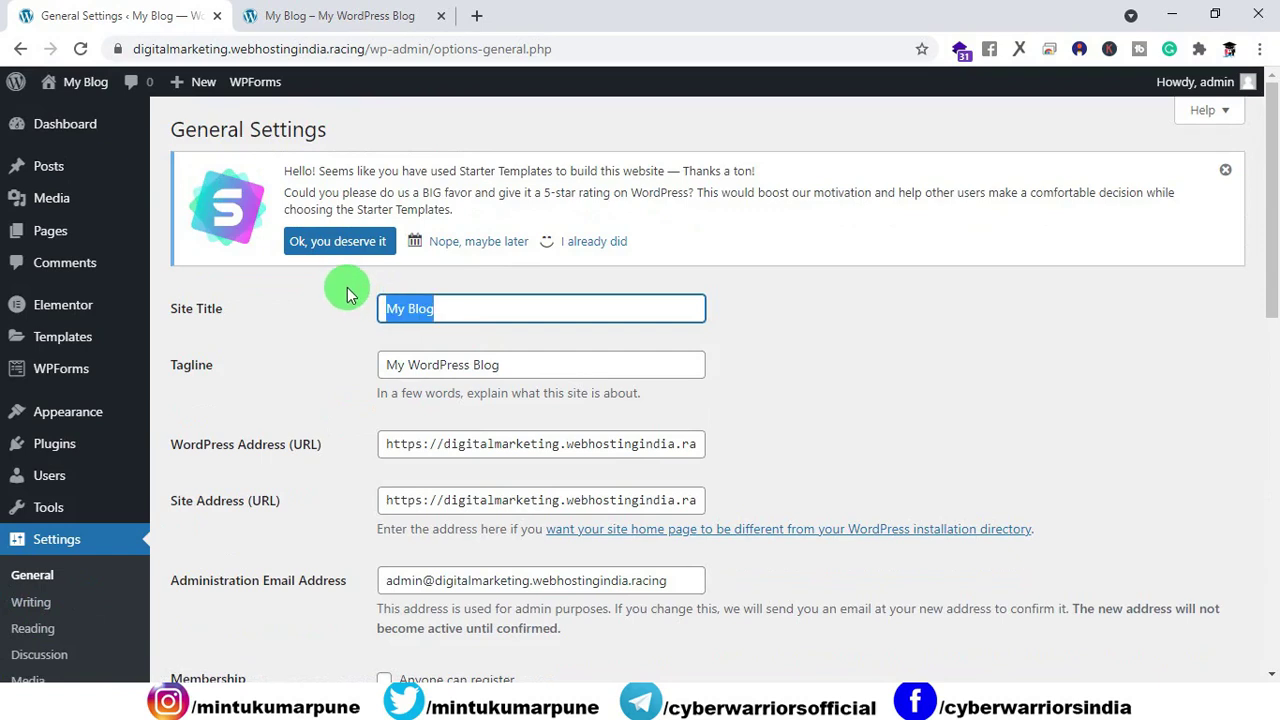
type("H")
left_click(400, 345)
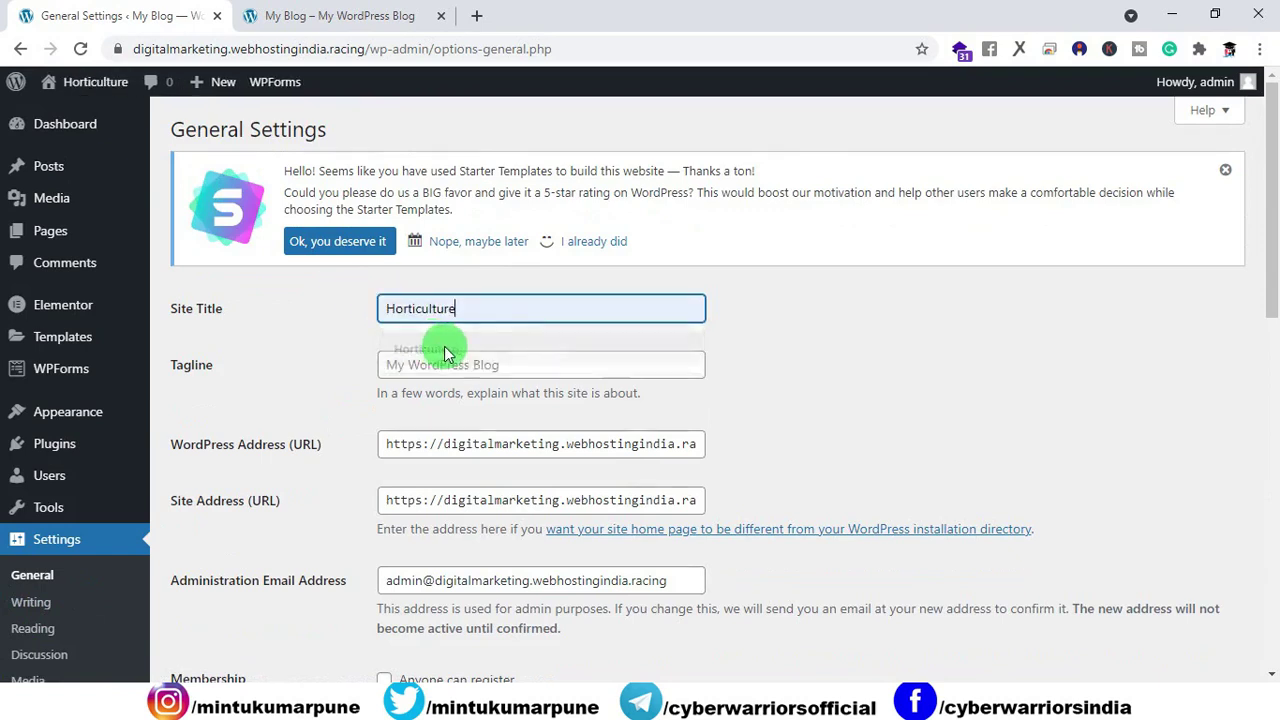
left_click_drag(500, 364, 333, 374)
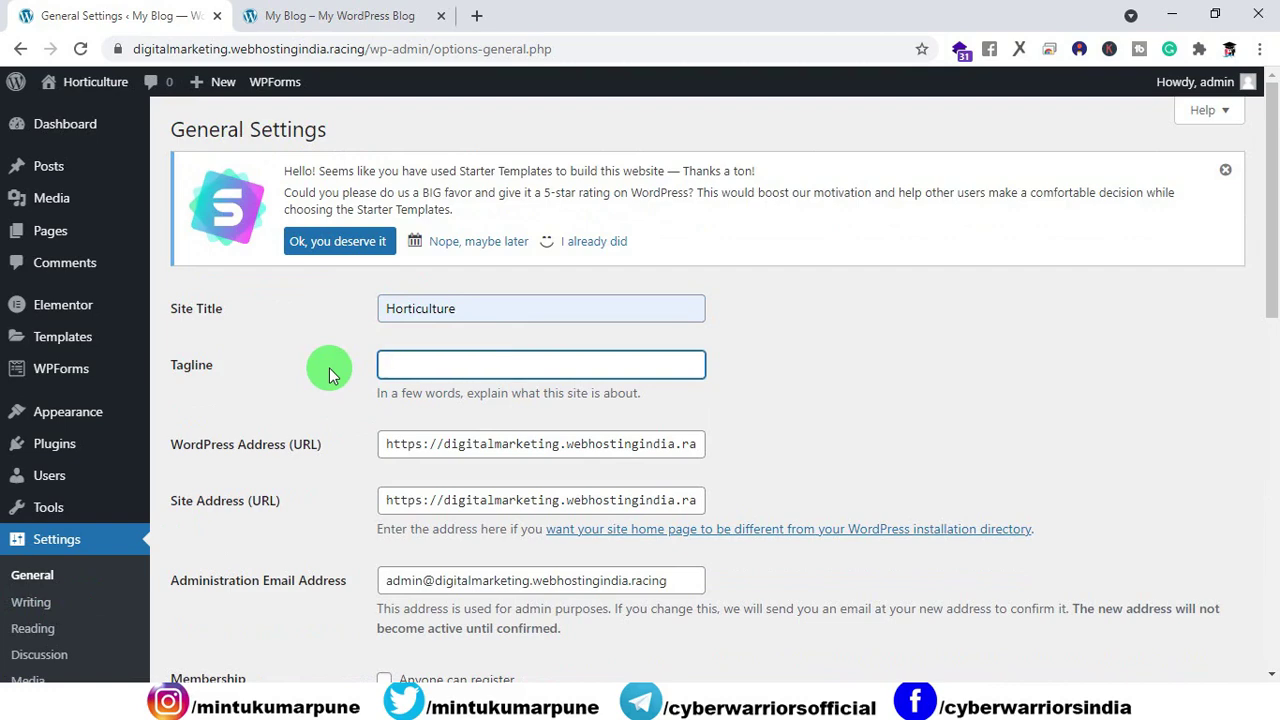
scroll(330, 372, "down", 15)
left_click(215, 587)
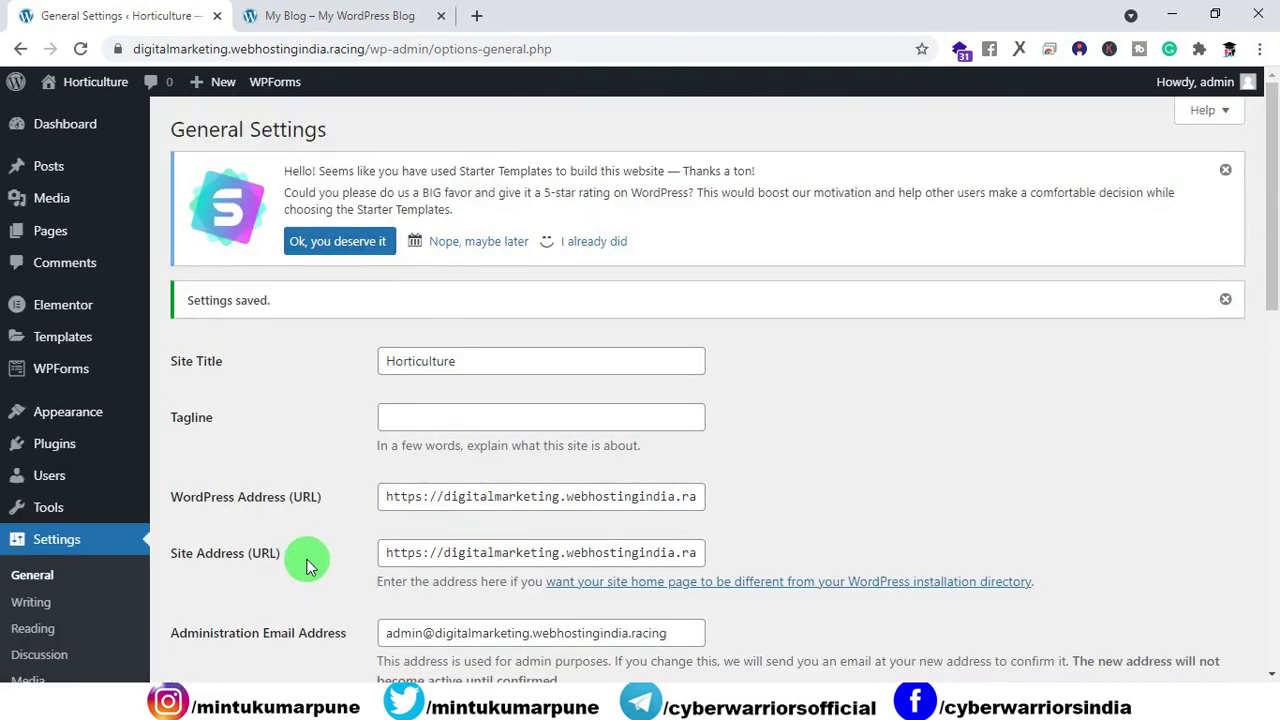
Step: Set the permalink structure to Post name and save it
scroll(114, 551, "down", 2)
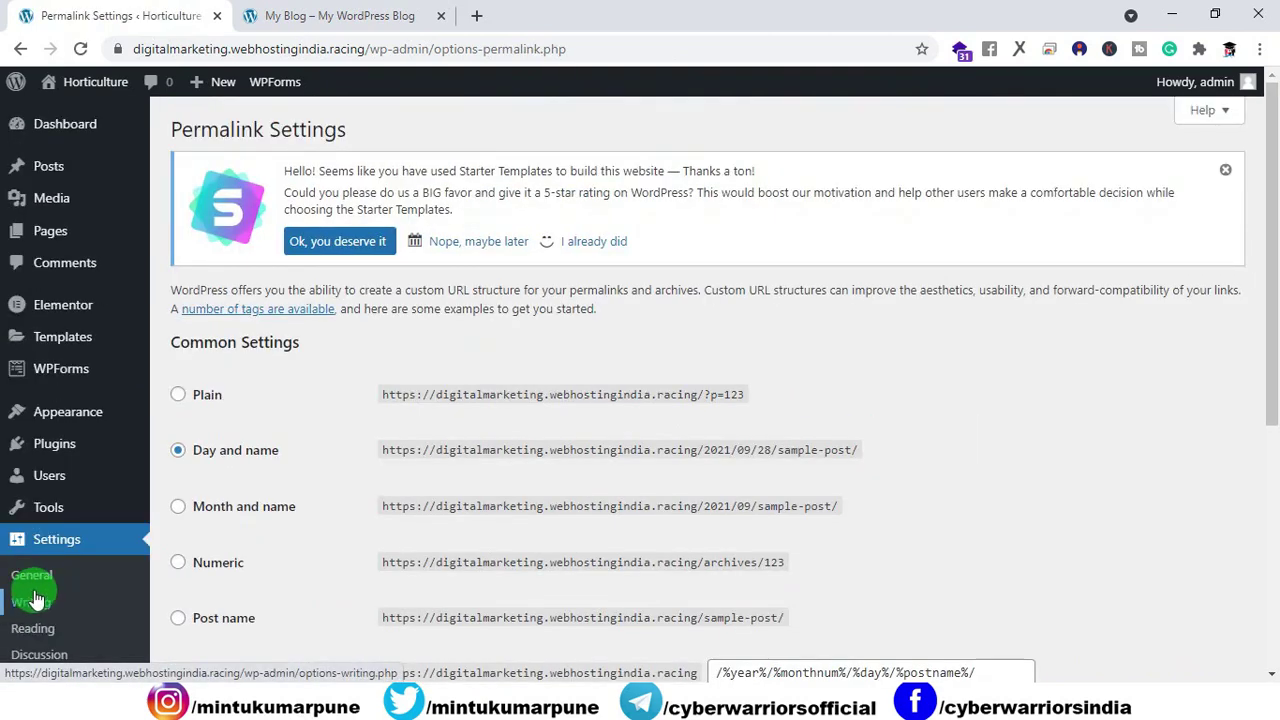
scroll(184, 458, "down", 2)
left_click(180, 436)
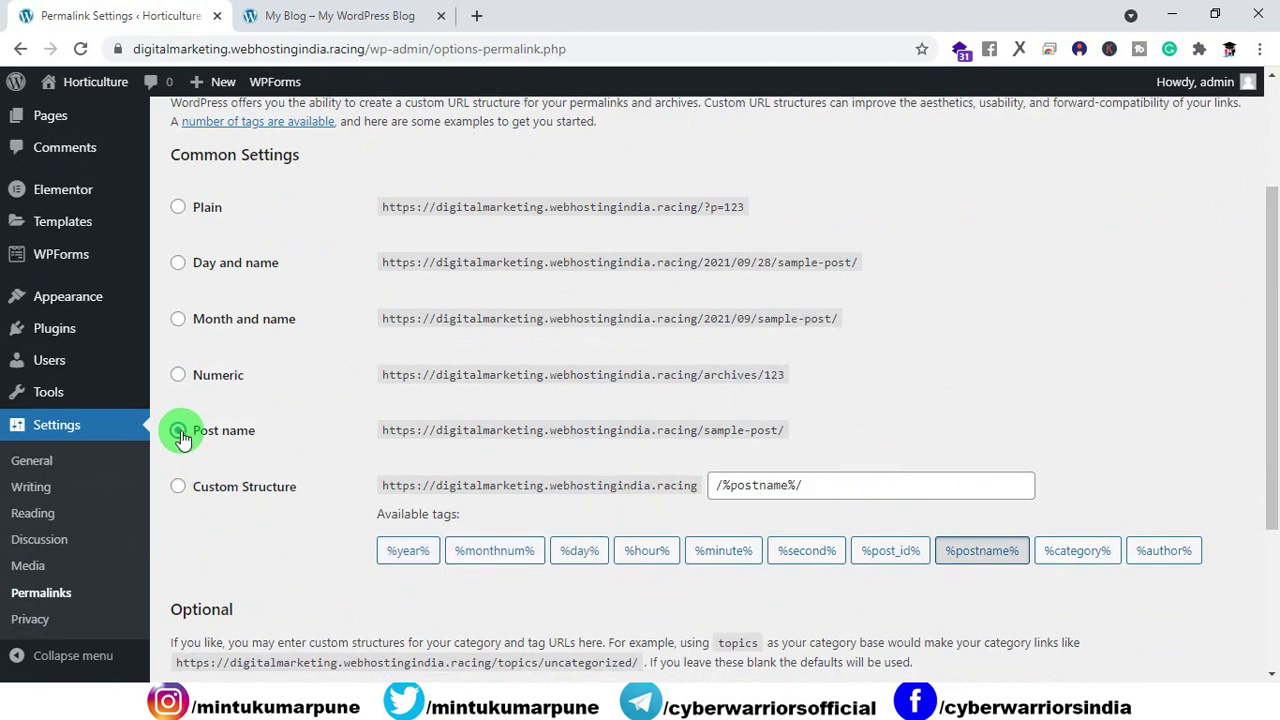
scroll(178, 434, "down", 3)
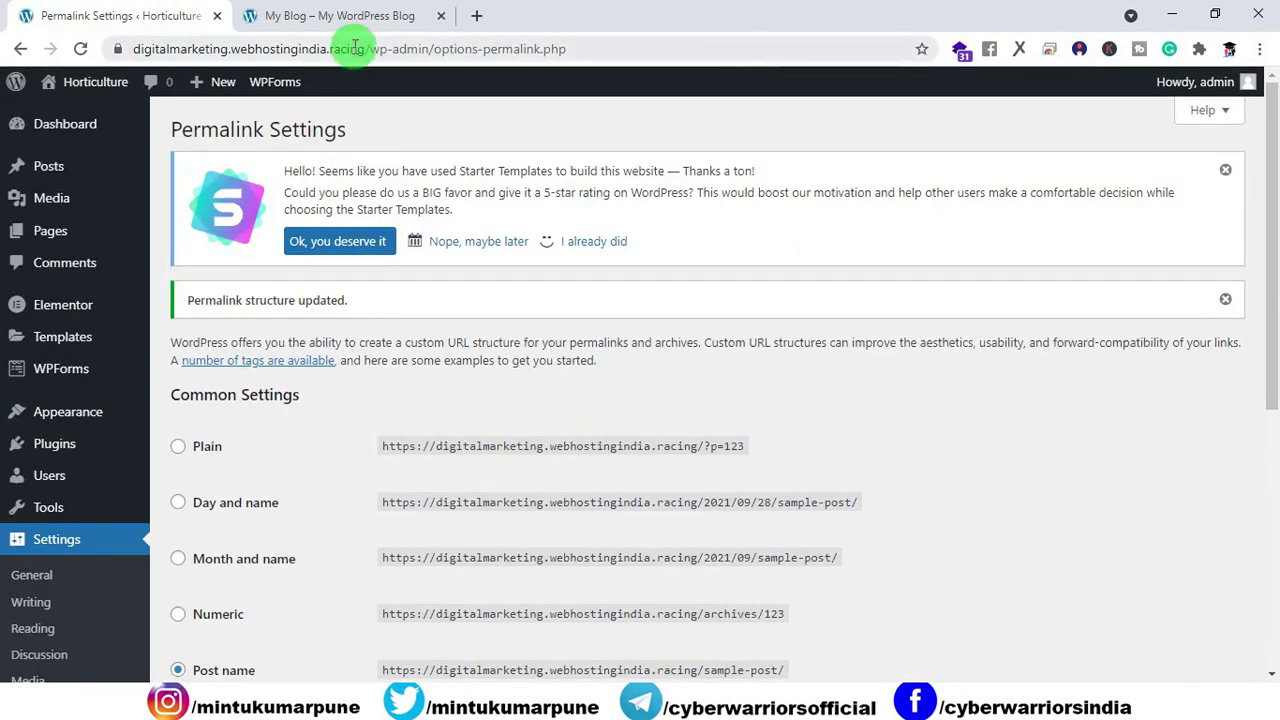
Step: Check the live site, return to the dashboard, and open the header's site title and logo settings in the theme customizer
left_click(335, 16)
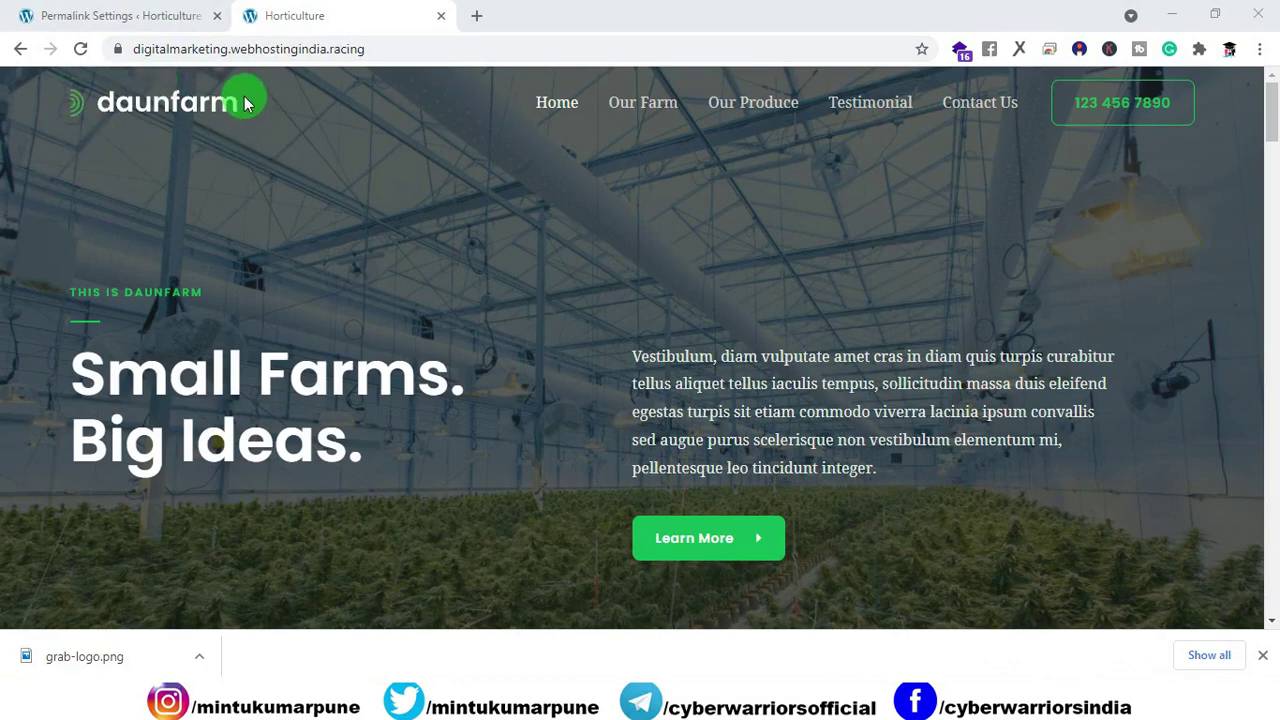
left_click(90, 16)
left_click(80, 135)
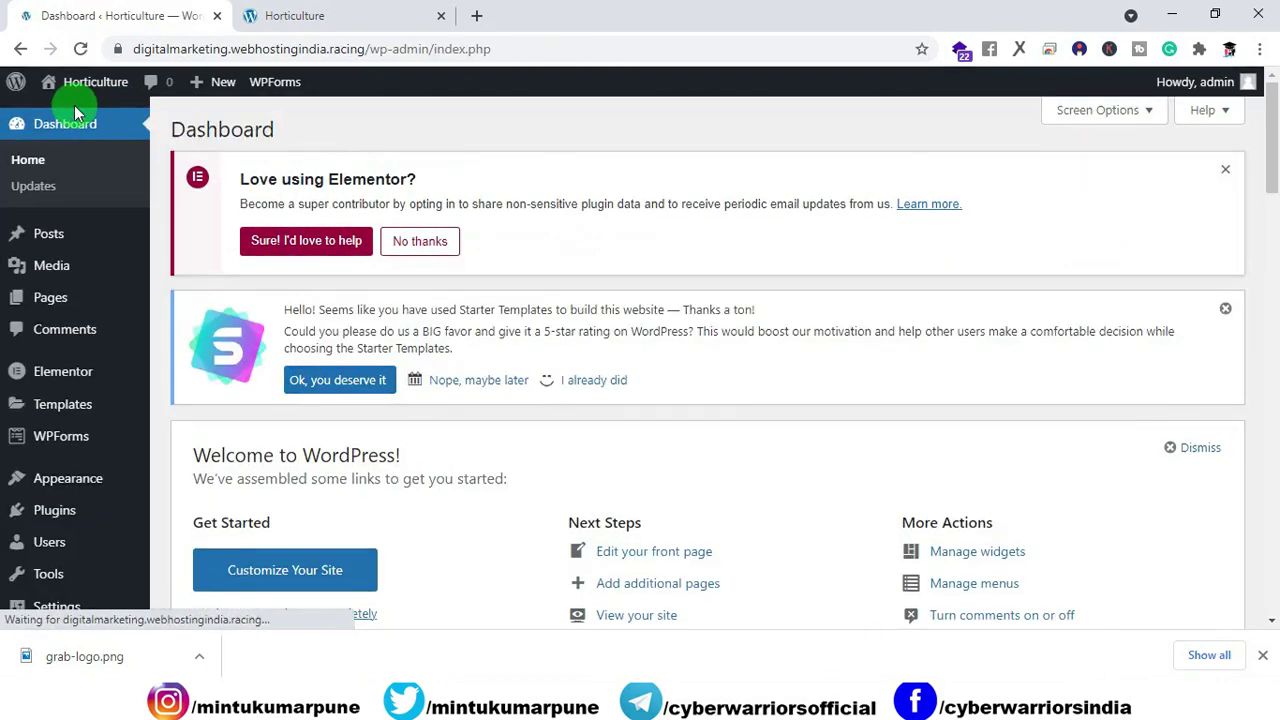
mouse_move(58, 494)
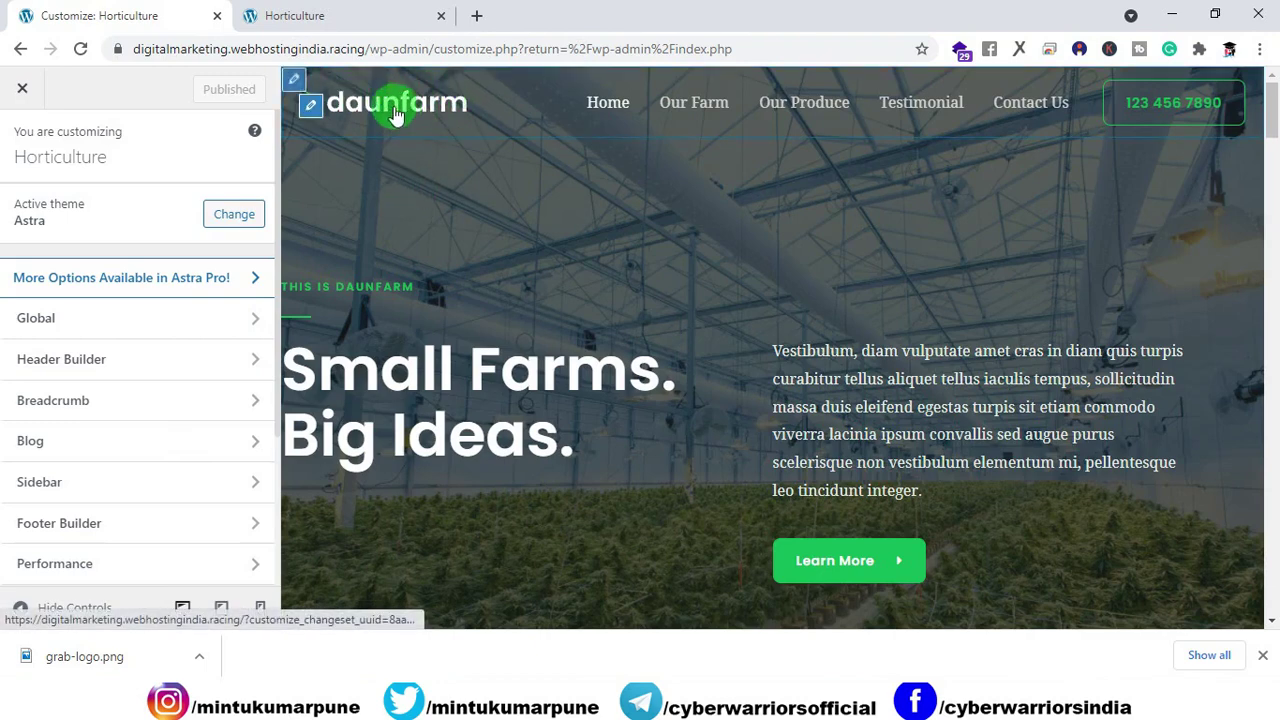
left_click(312, 110)
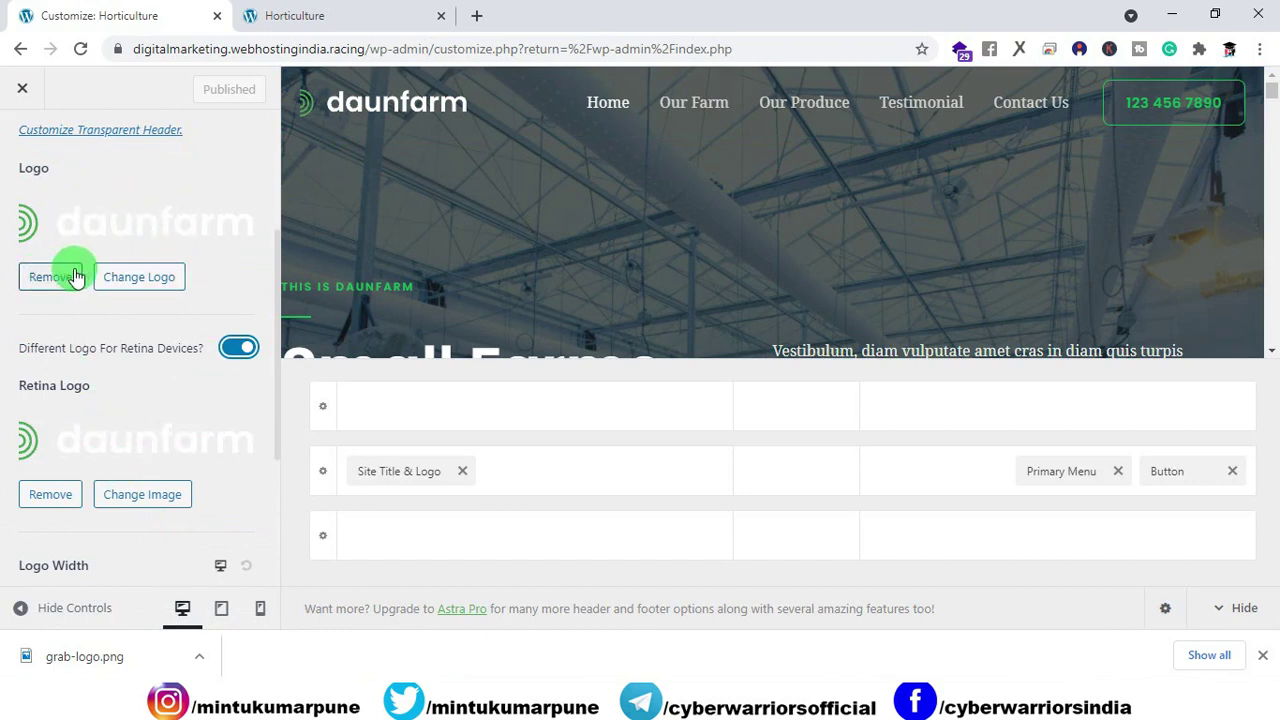
Step: Replace the header logo with the downloaded grab-logo.png, uploading it and skipping the cropping
left_click(124, 279)
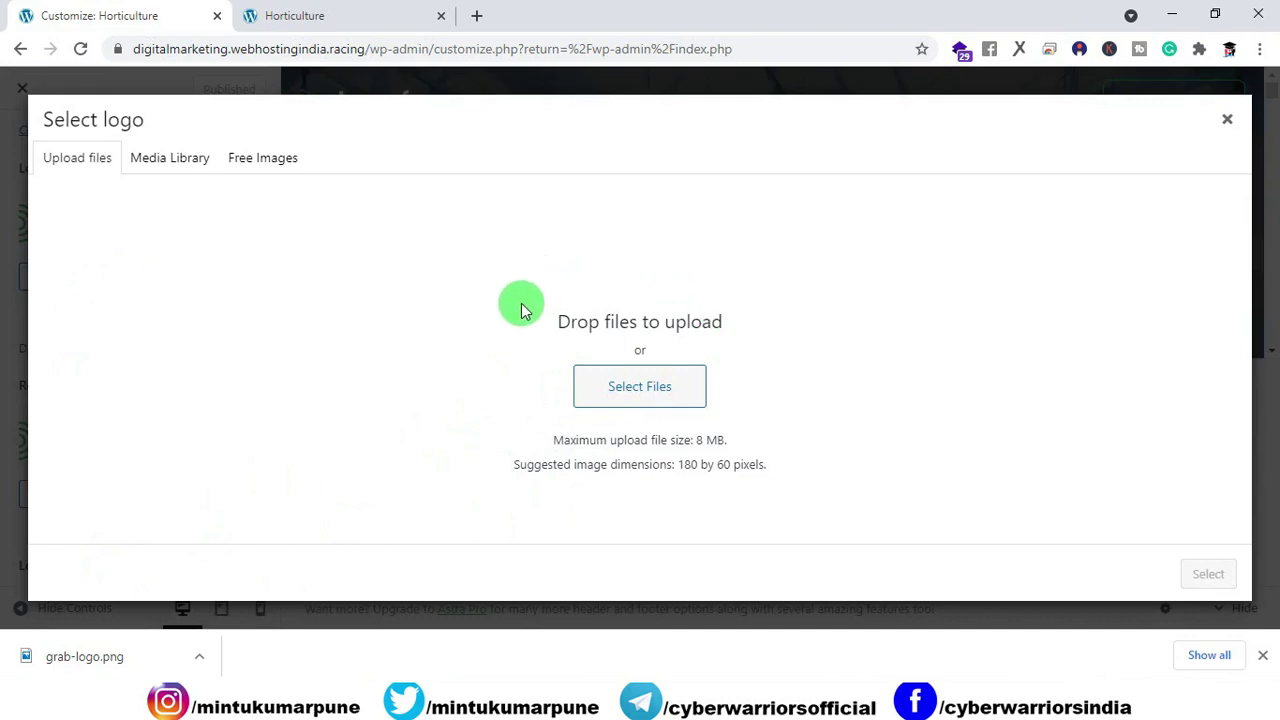
left_click(158, 158)
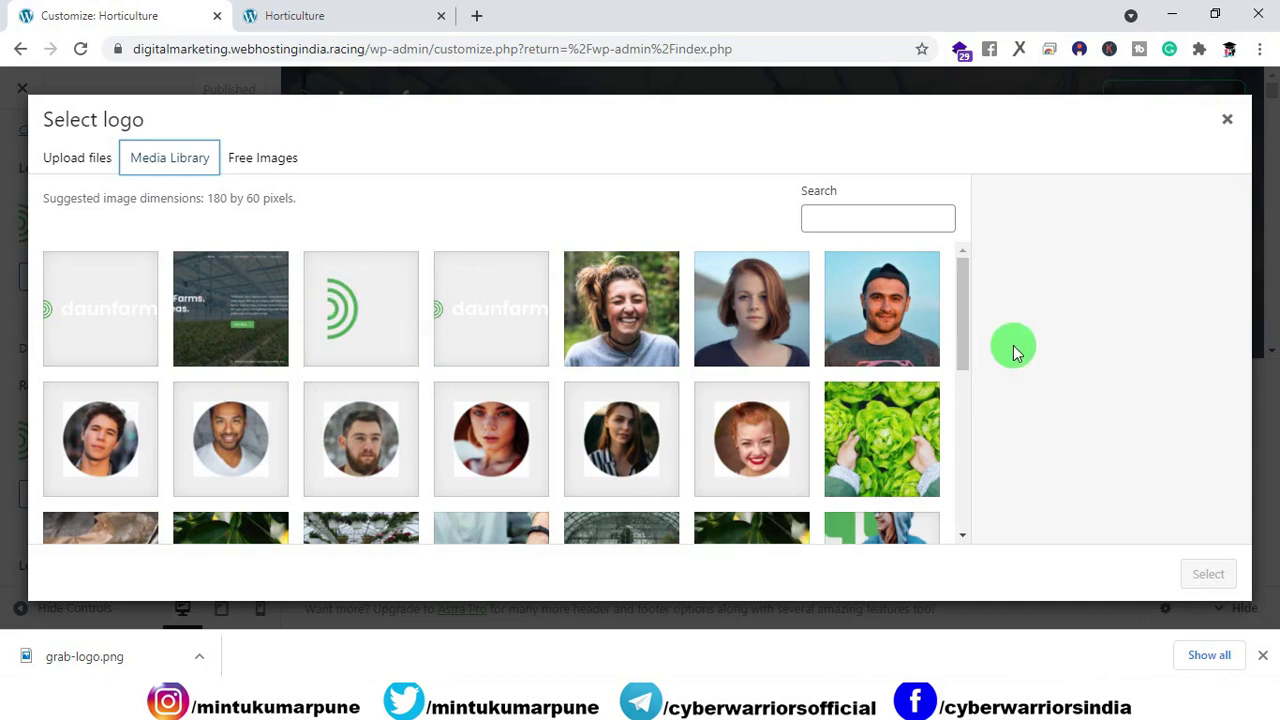
left_click_drag(963, 306, 171, 243)
left_click(80, 160)
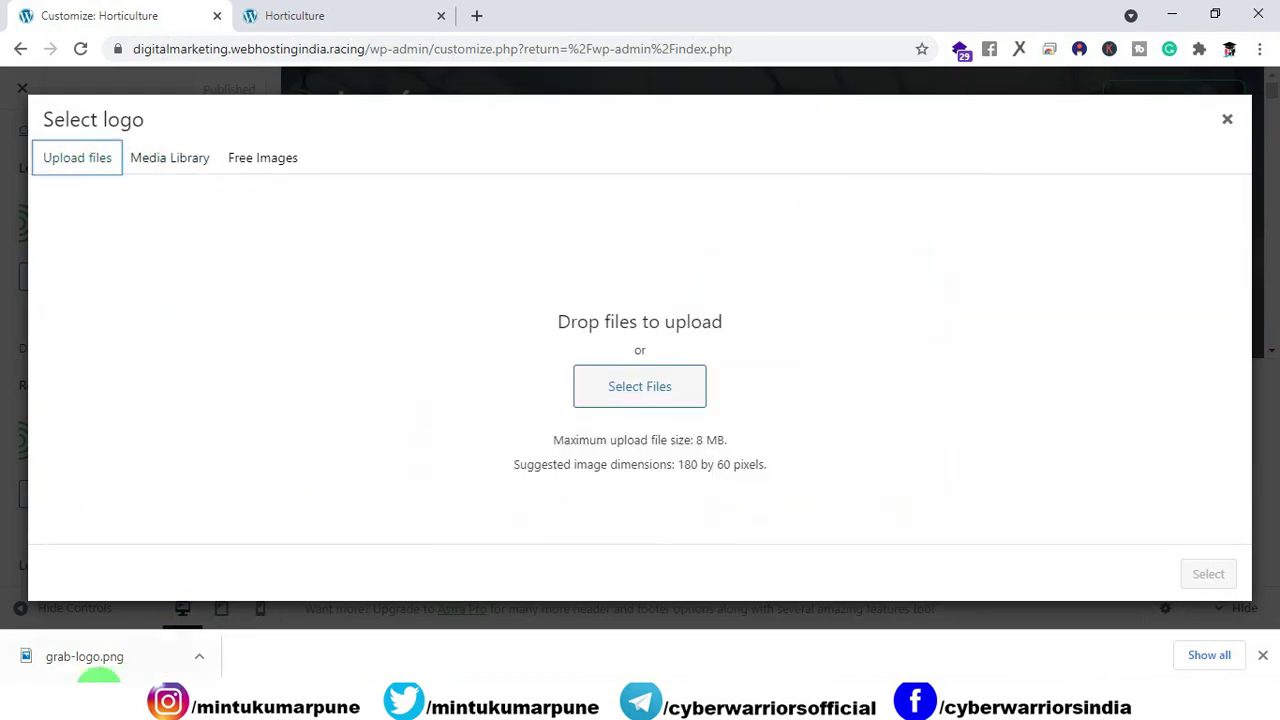
left_click_drag(60, 656, 660, 365)
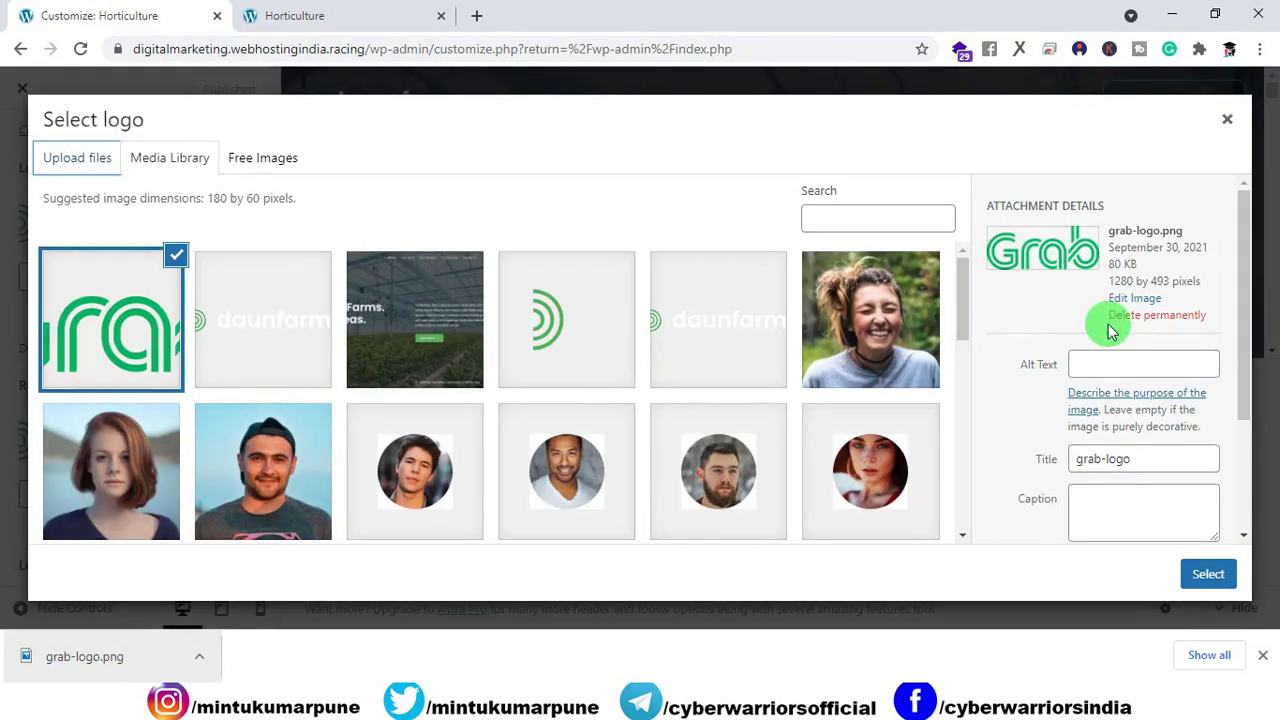
left_click(1207, 574)
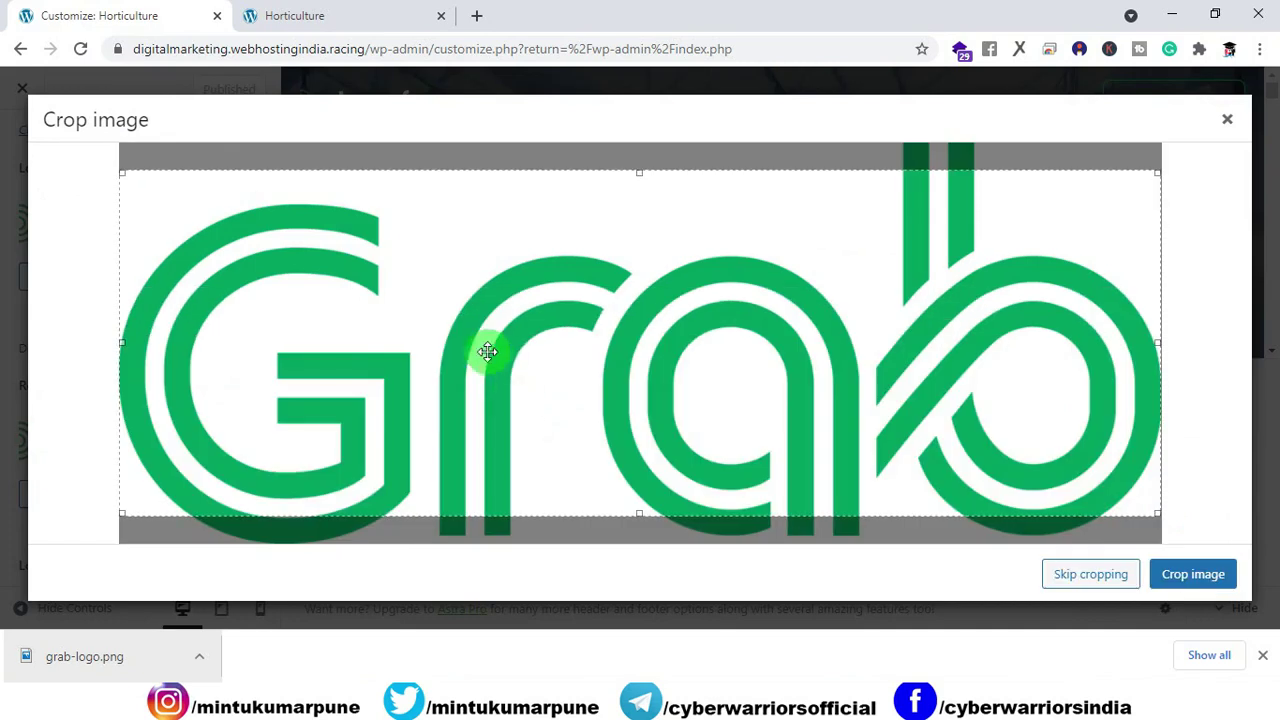
left_click(1057, 575)
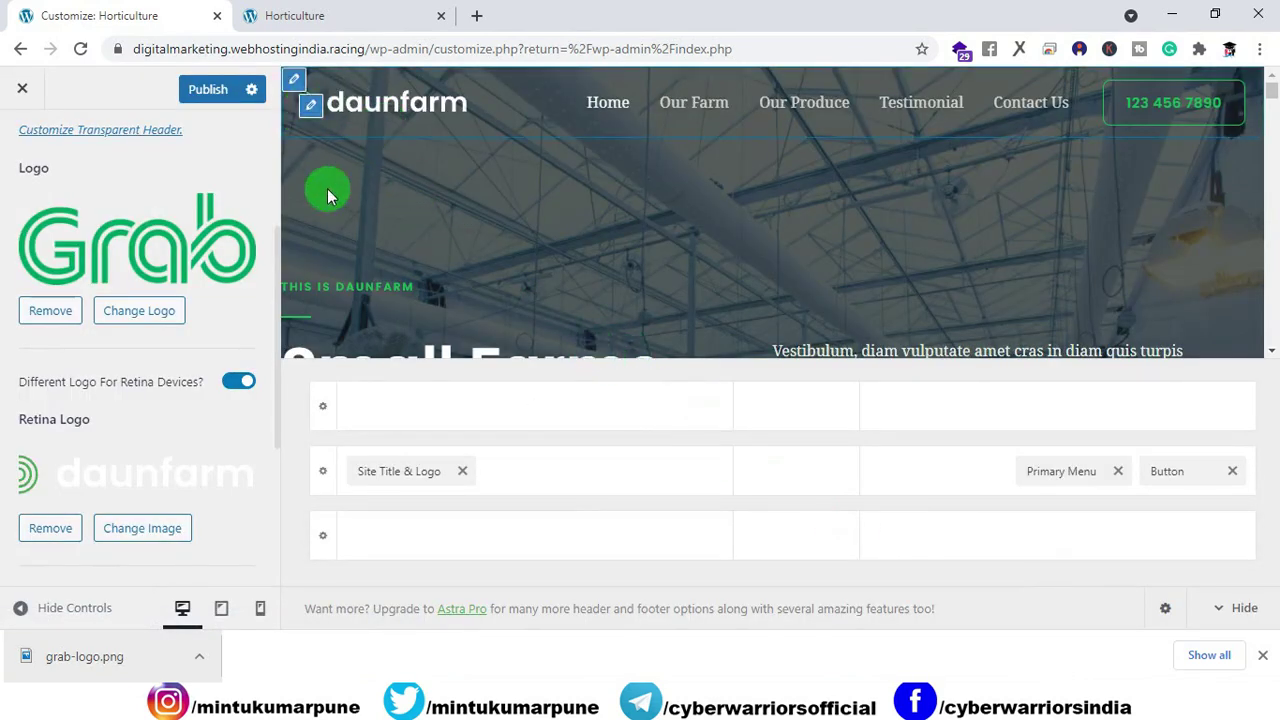
Step: Change the retina logo to grab-logo.png from the media library and dismiss the browser's downloads bar
left_click(137, 538)
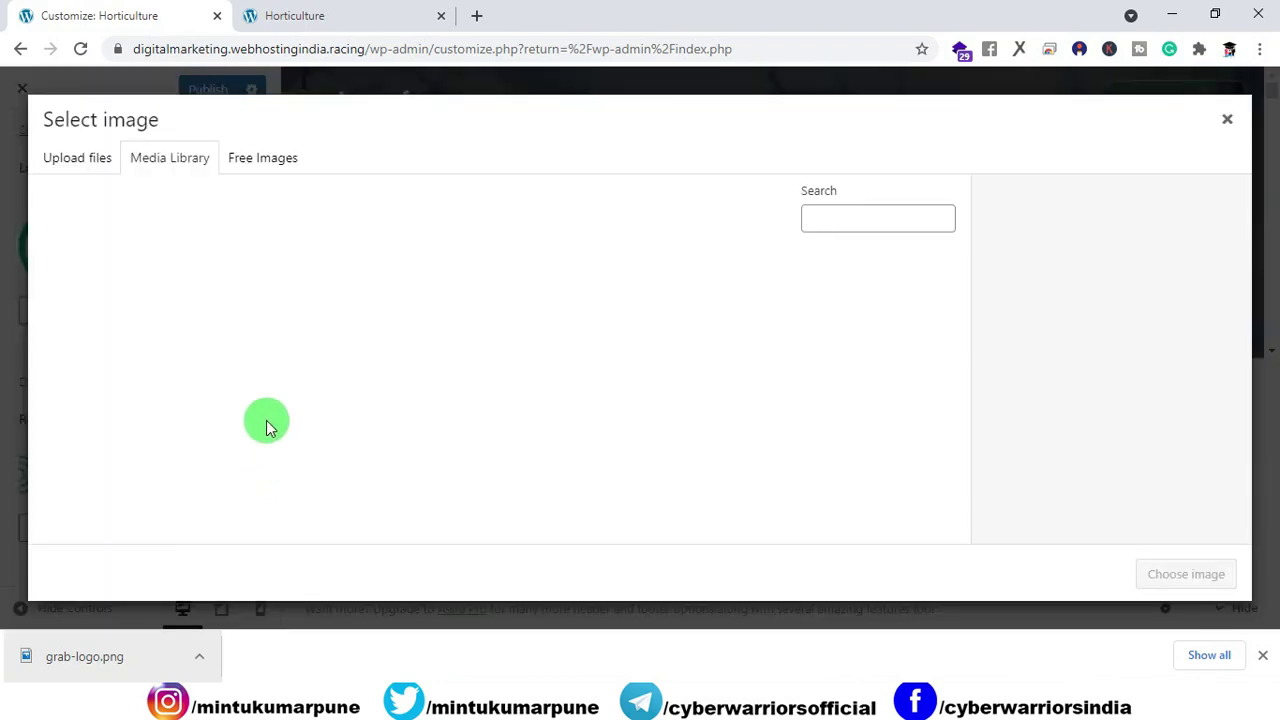
left_click(127, 320)
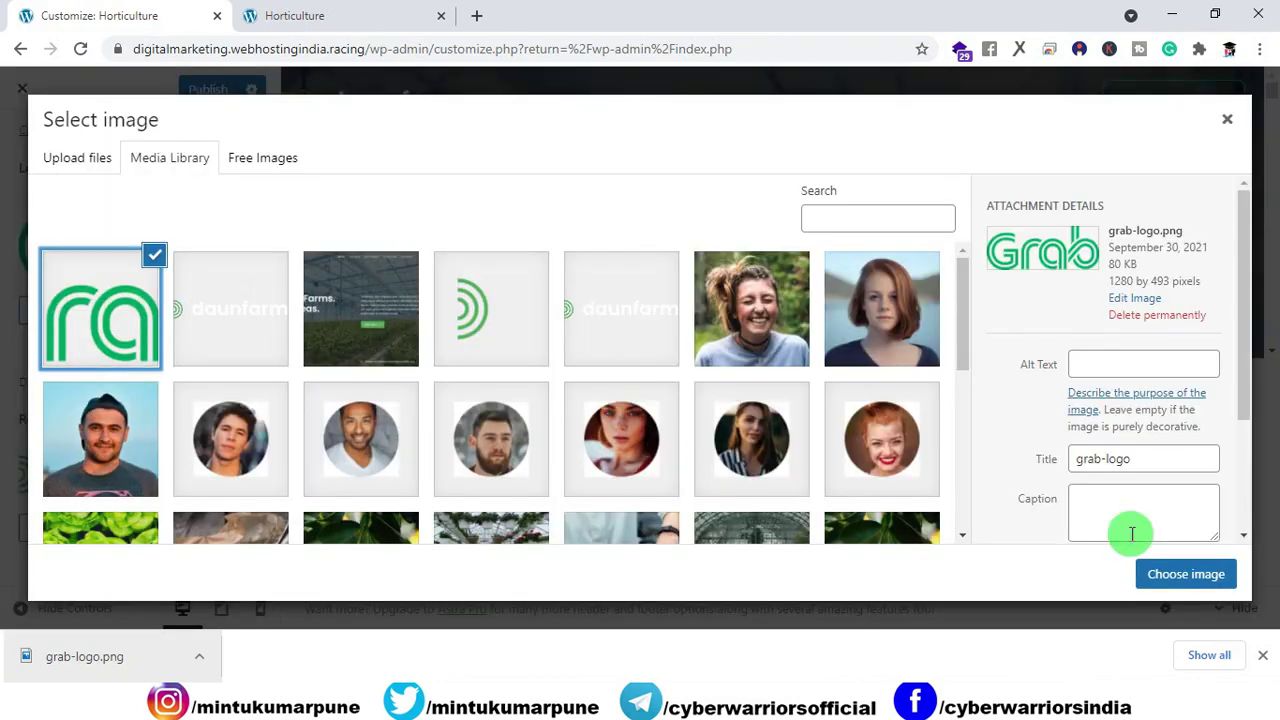
left_click(1170, 576)
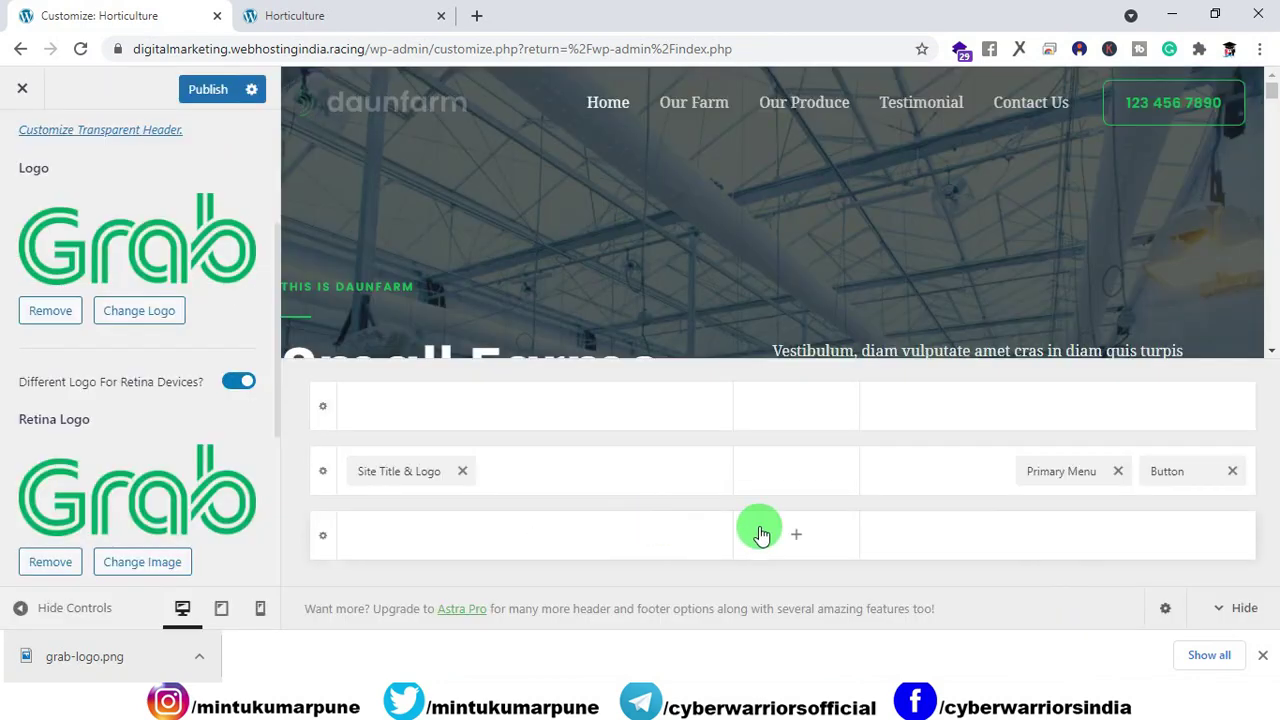
left_click(1263, 655)
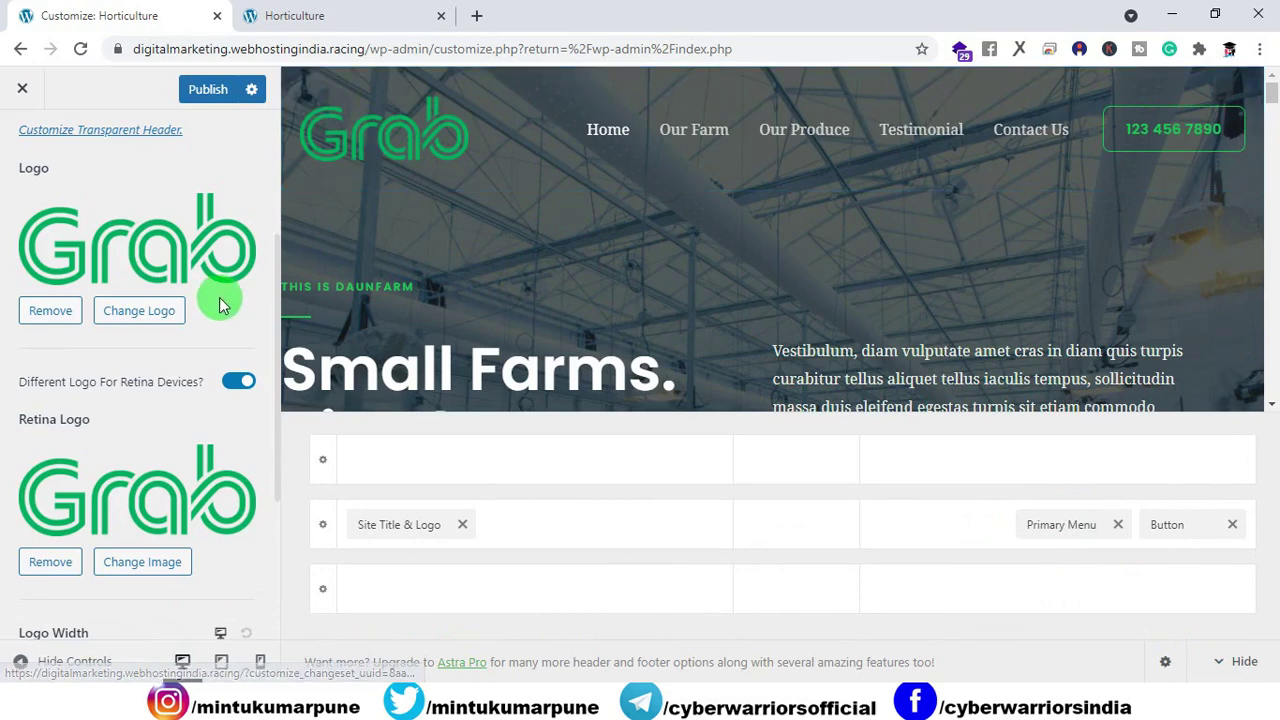
Step: Set the logo width to 119 px, publish the customization, and reload the live site to check the logo
scroll(155, 378, "down", 3)
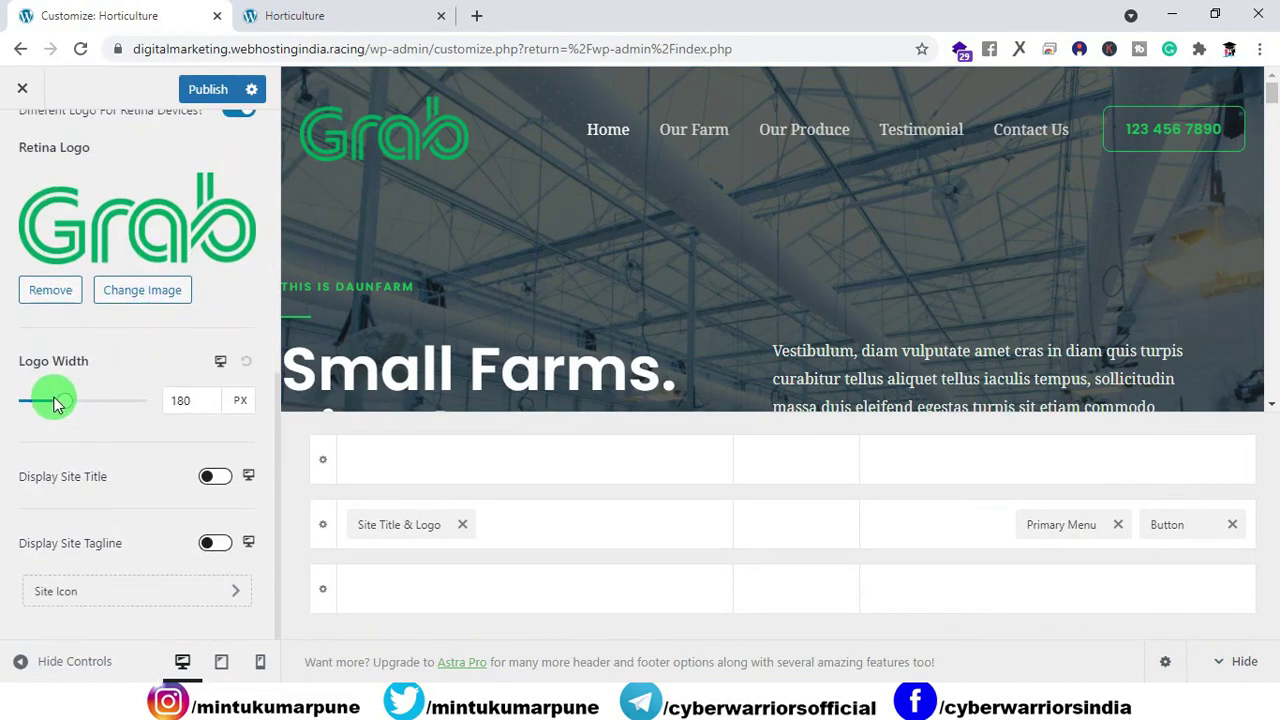
left_click_drag(62, 410, 43, 412)
left_click(199, 100)
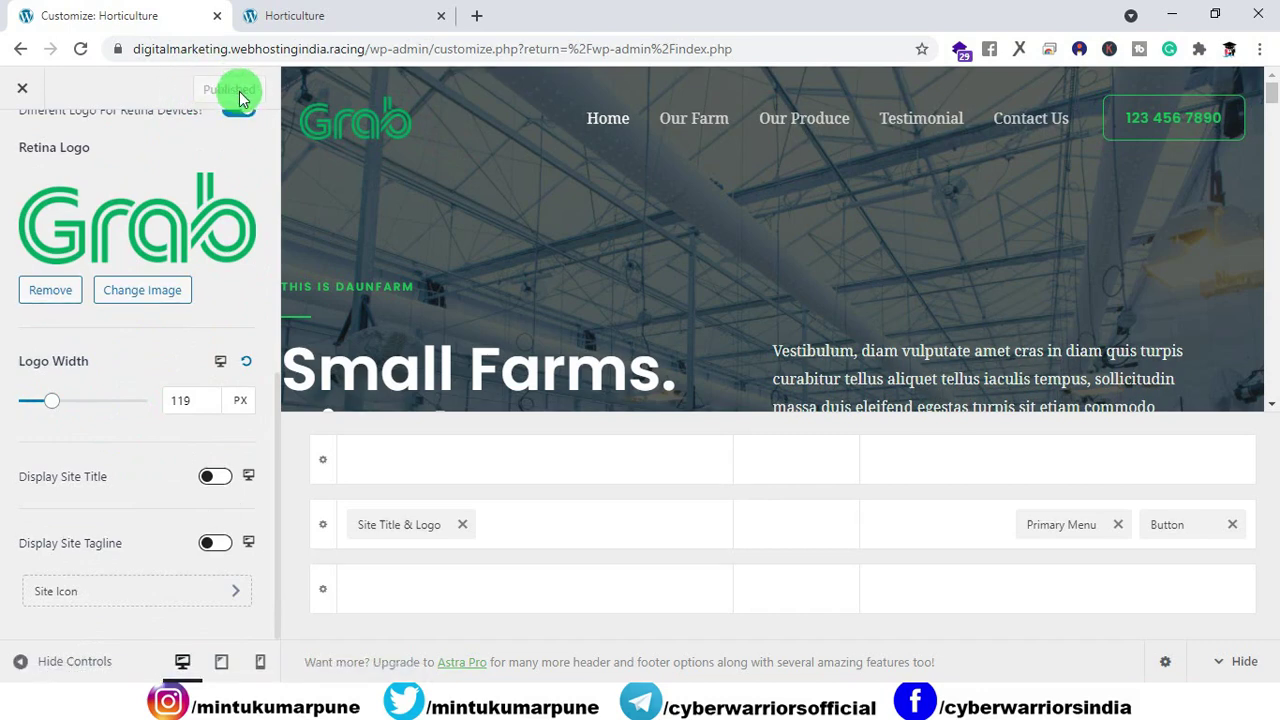
left_click(305, 16)
left_click(80, 48)
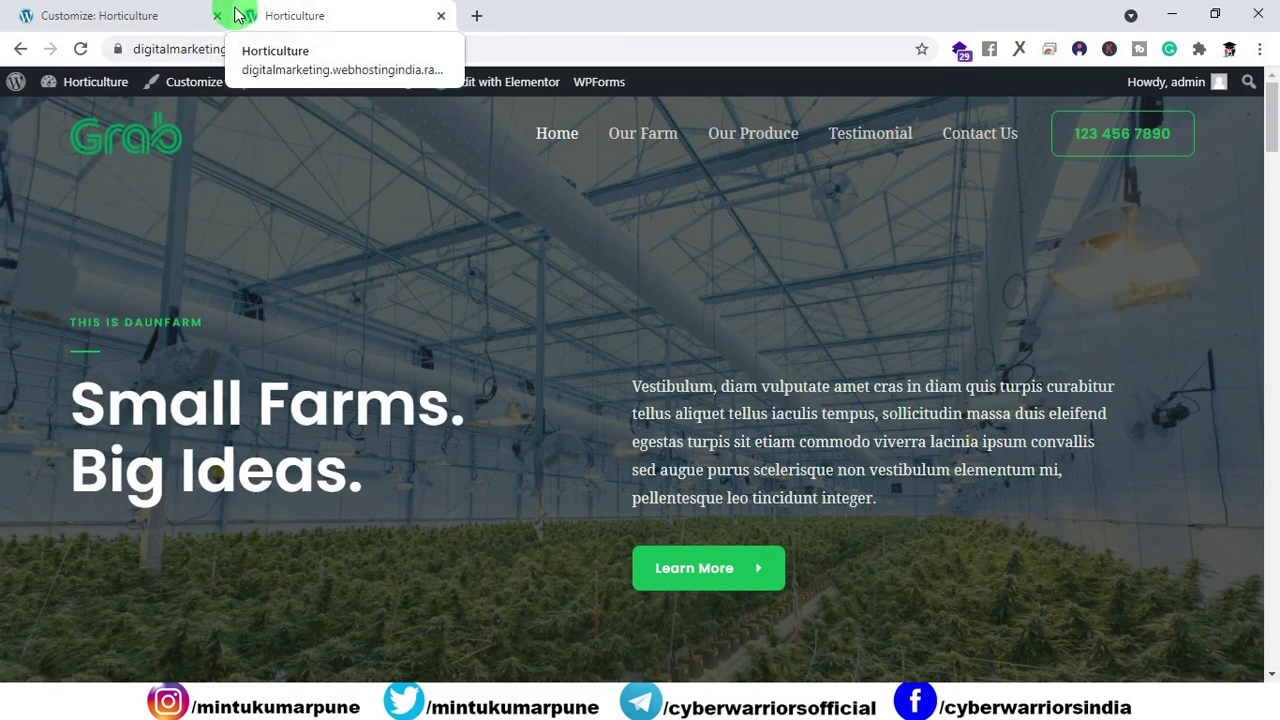
Step: Change the site icon to the Grab logo from the media library, cropped to its left end around the letter G
left_click(163, 15)
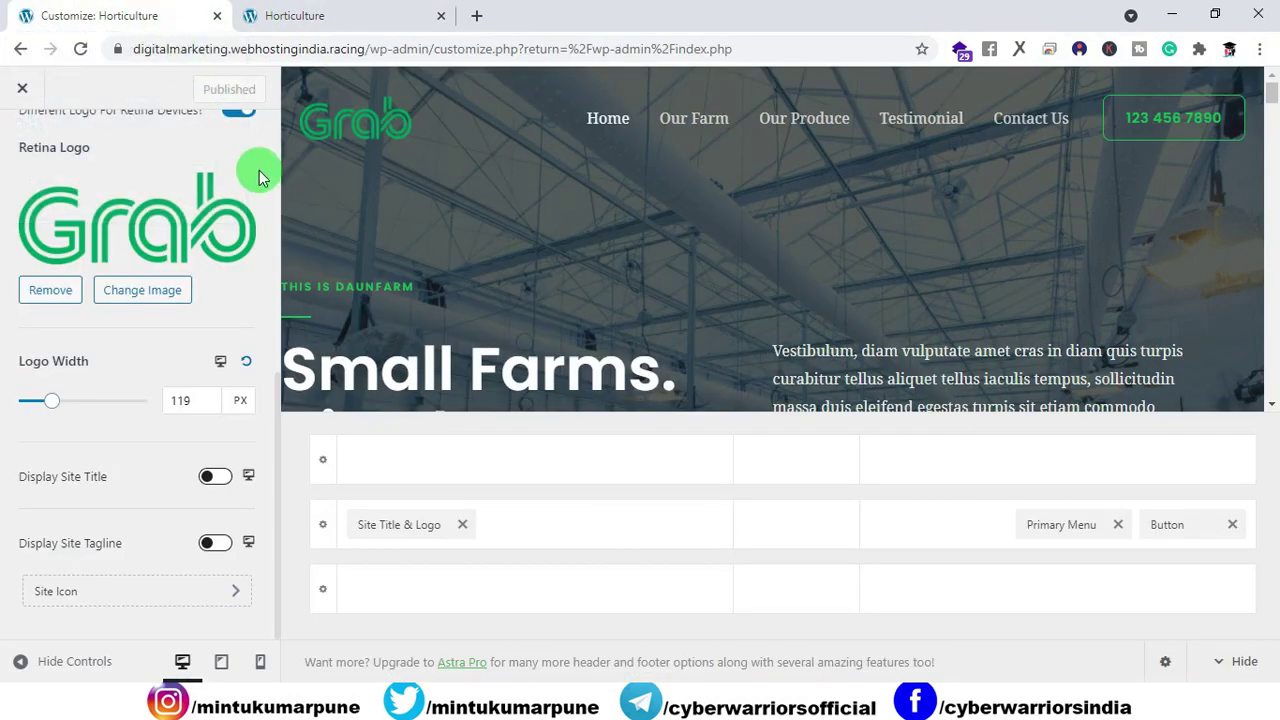
left_click(84, 595)
left_click(131, 326)
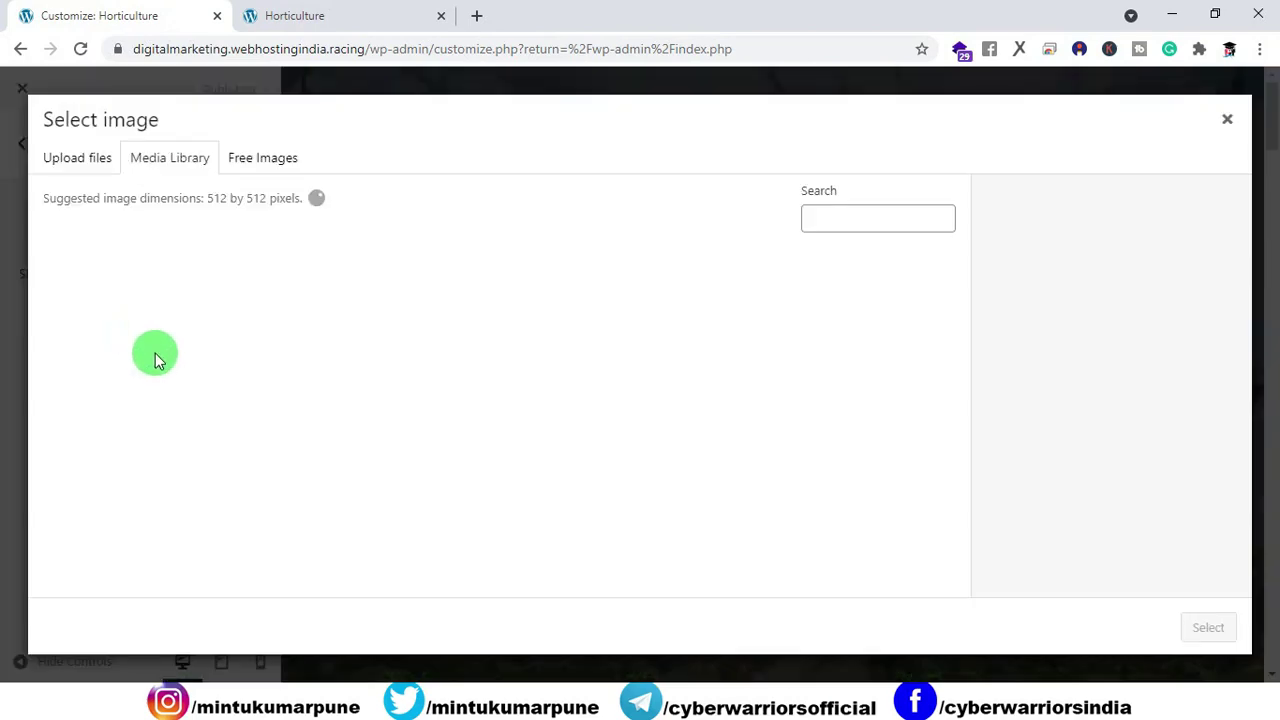
left_click(157, 358)
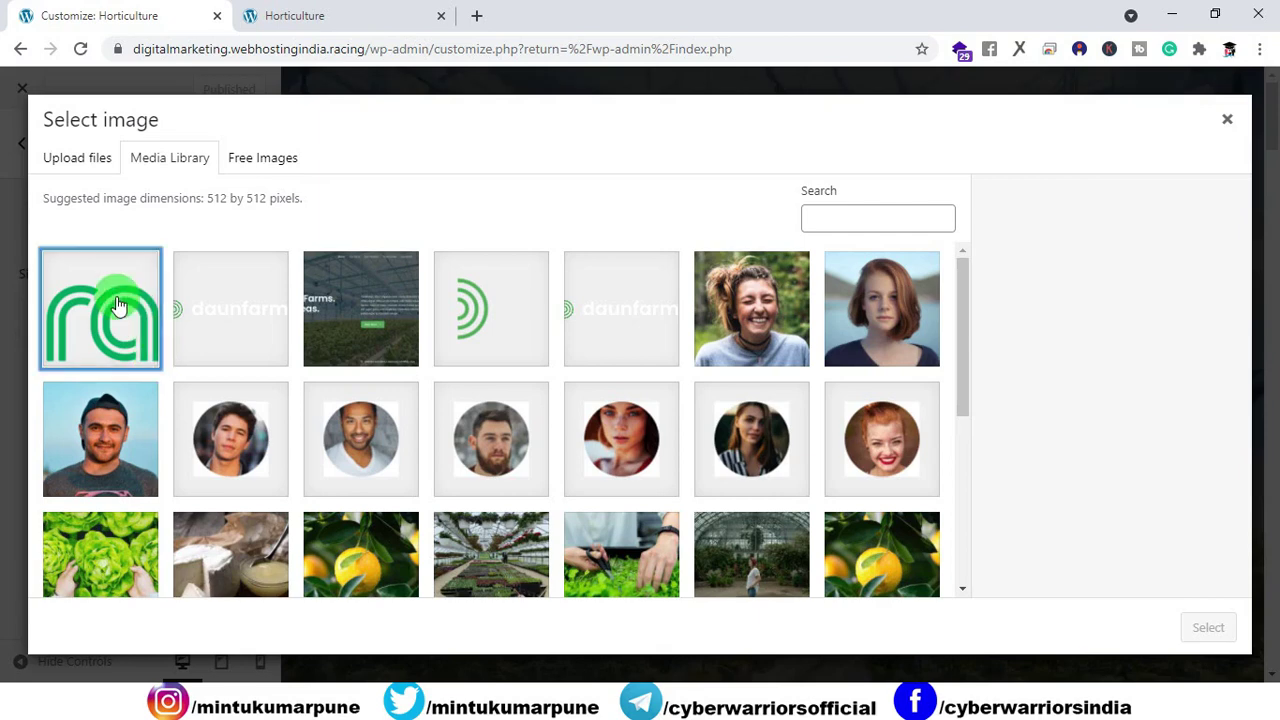
left_click(1208, 636)
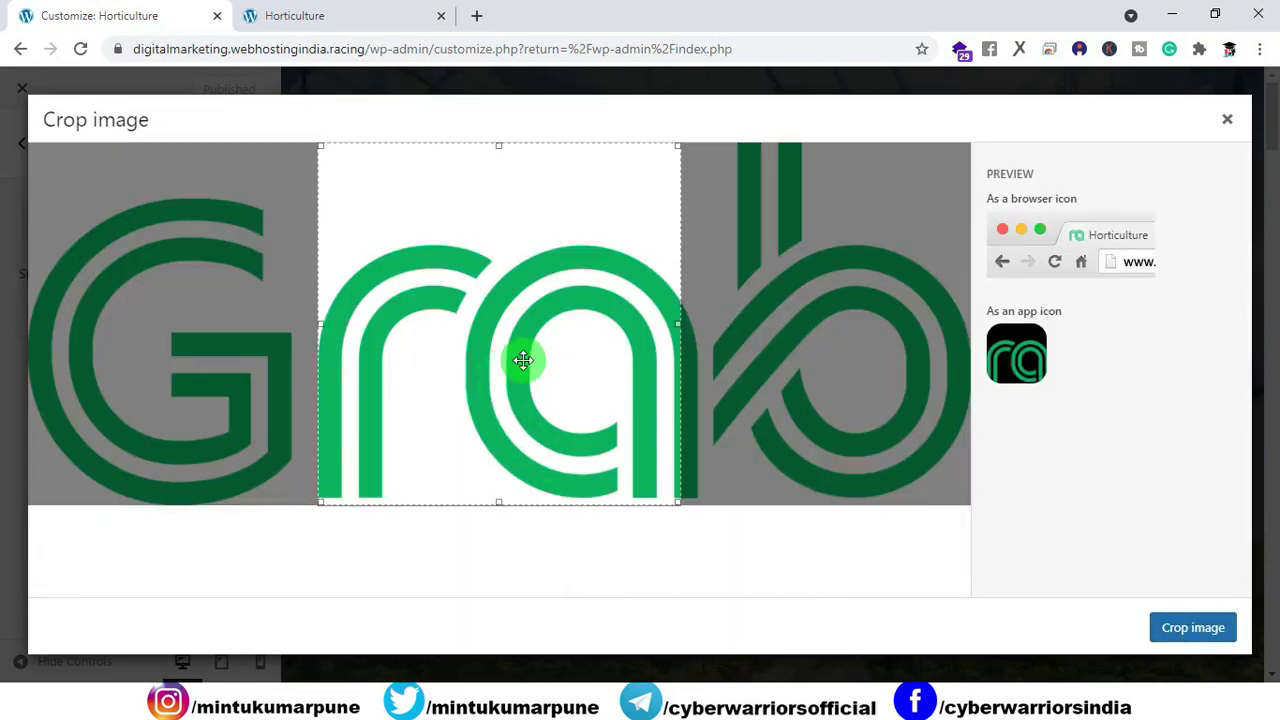
left_click_drag(520, 357, 189, 337)
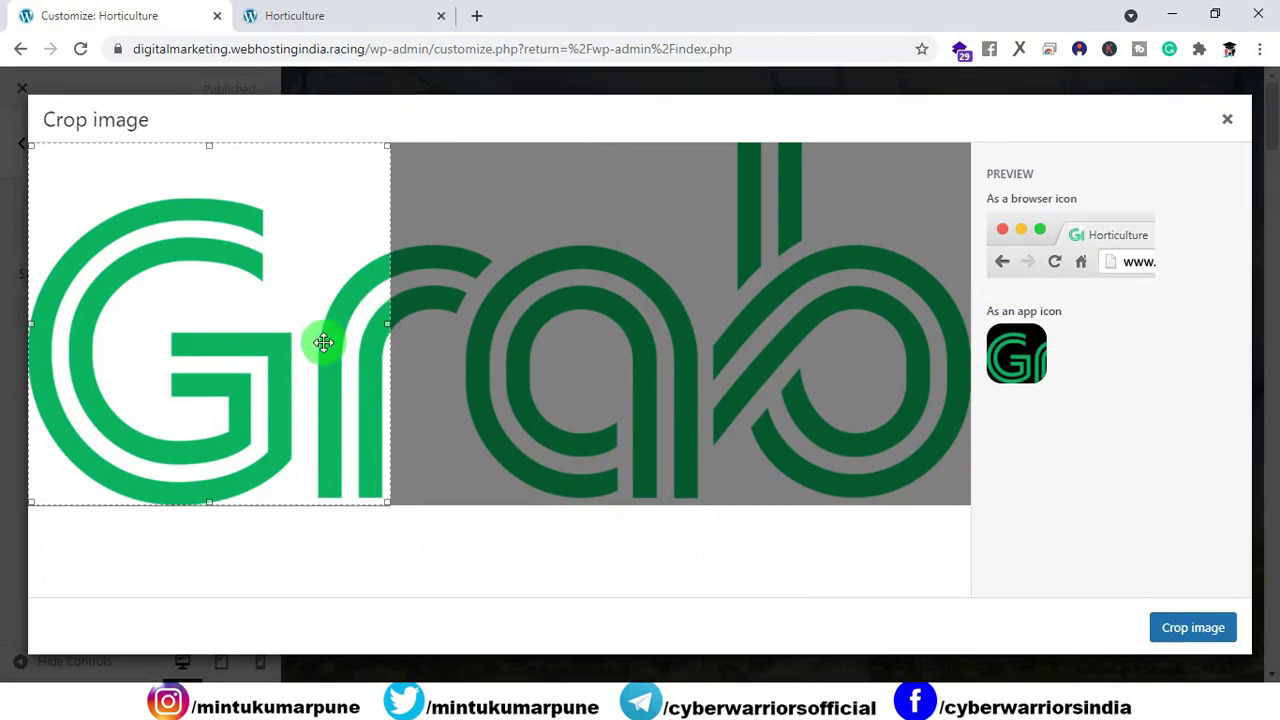
left_click(1205, 637)
Step: Publish the new site icon, reload the live site to check it, and close the customizer
left_click(209, 95)
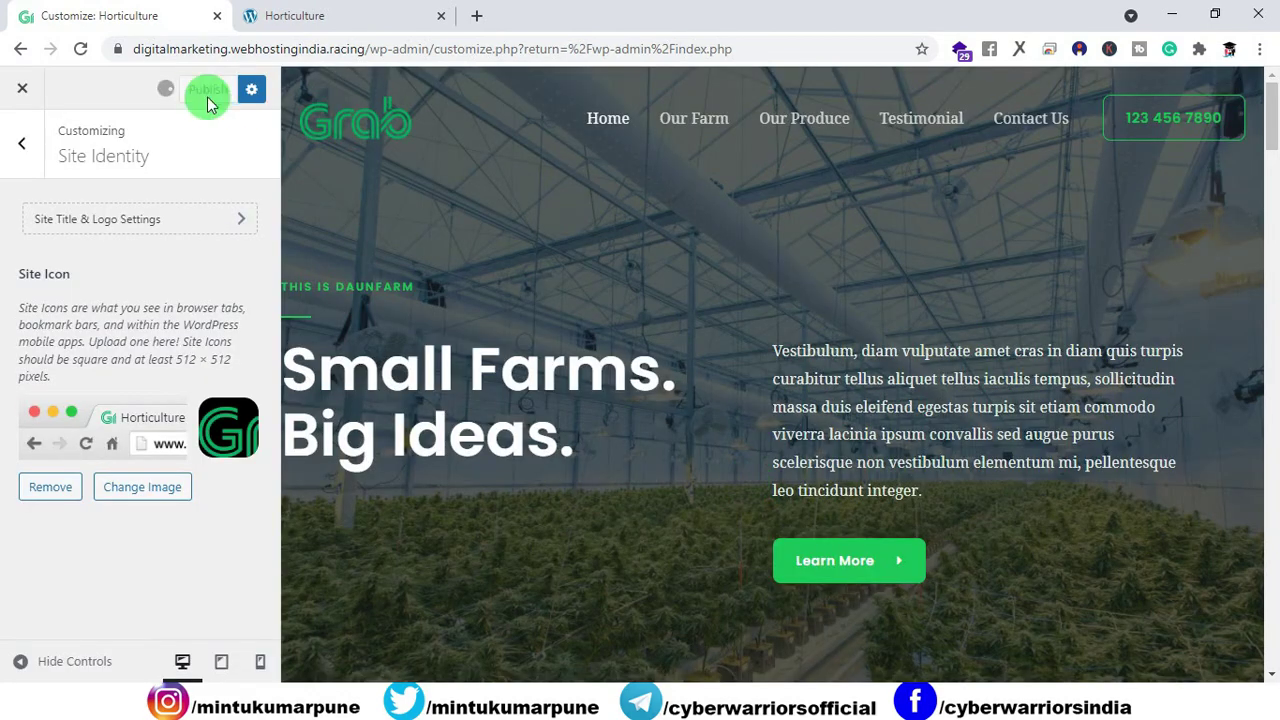
left_click(334, 22)
left_click(80, 48)
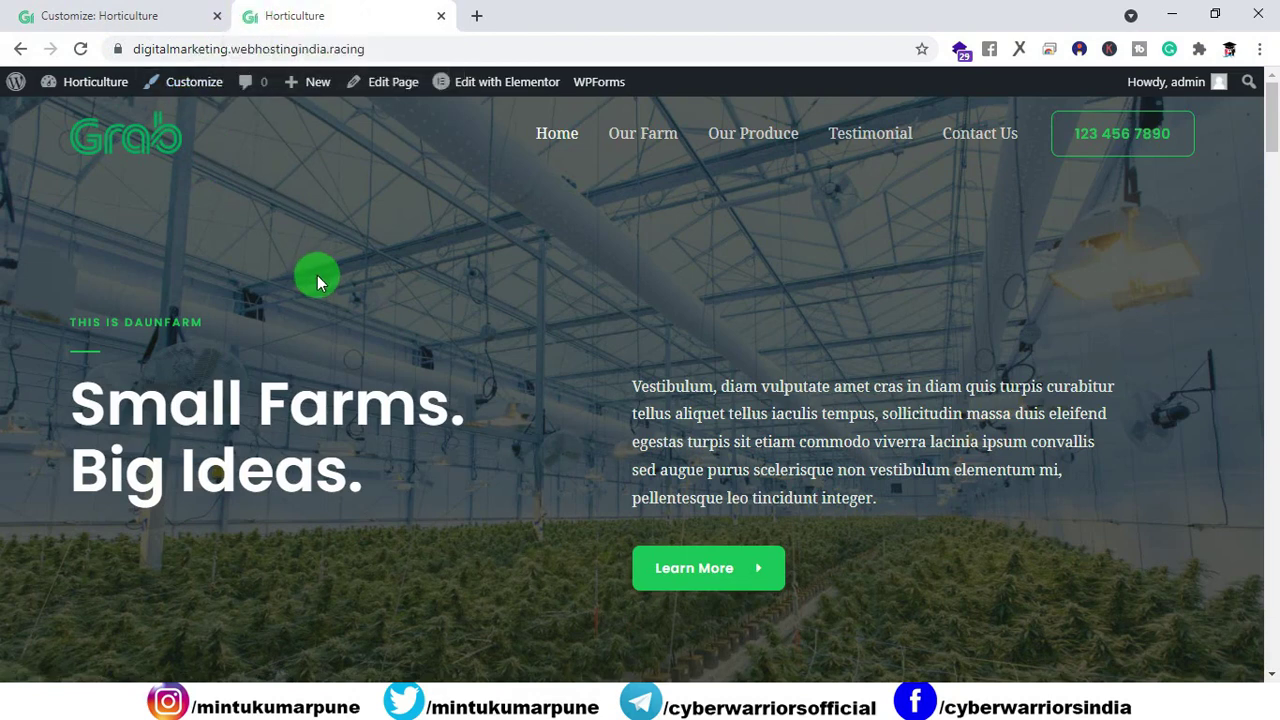
left_click(198, 22)
left_click(217, 16)
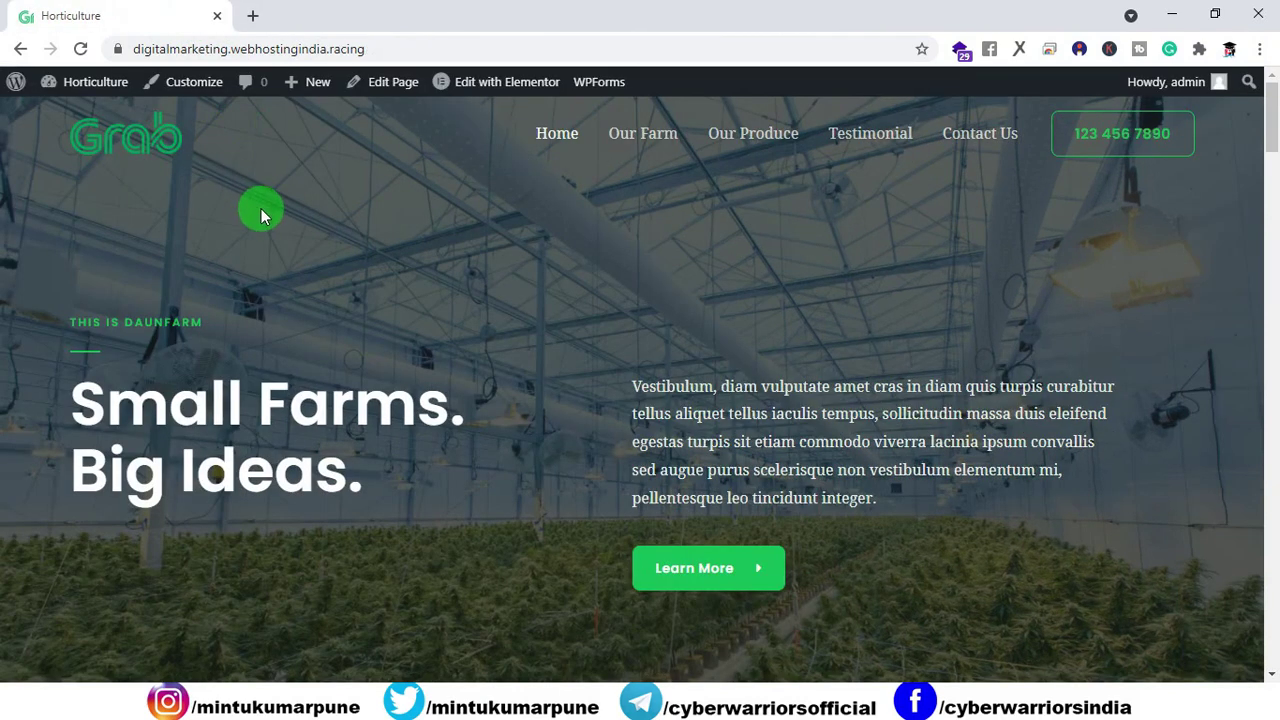
left_click(80, 48)
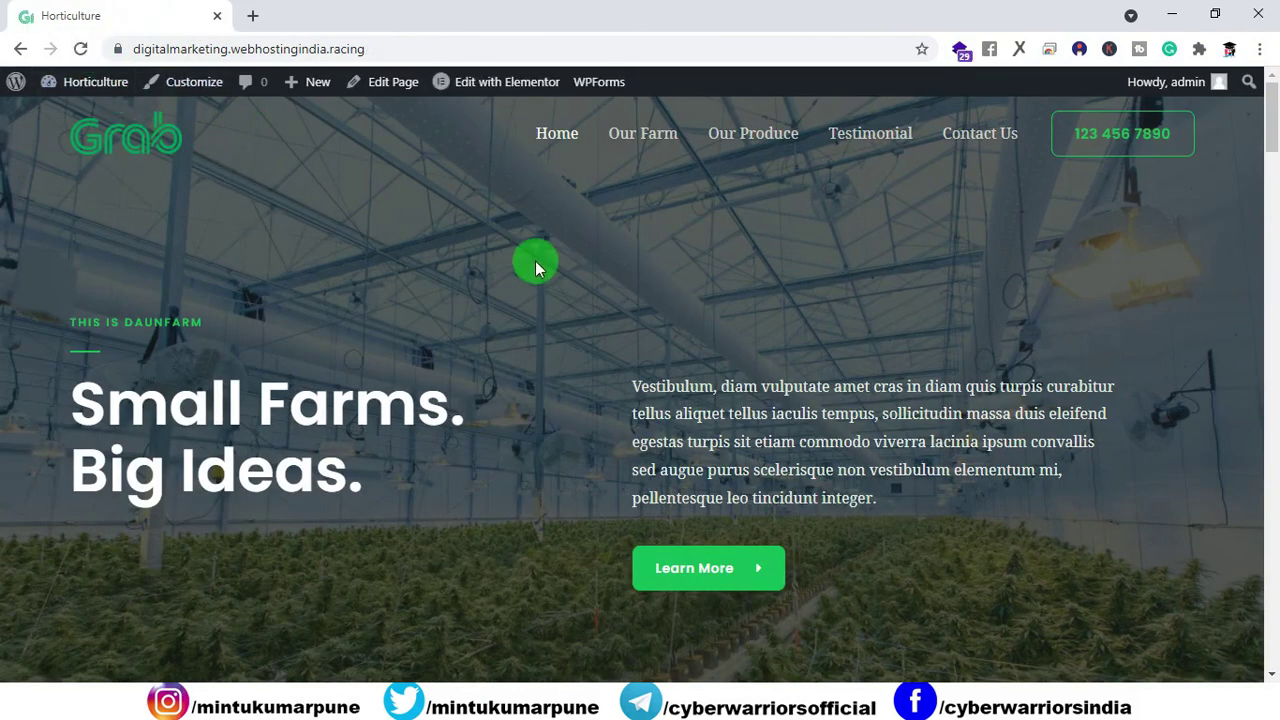
Step: Open the home page for editing in Elementor in a separate browser tab placed before the live site, and compare the two
right_click(476, 86)
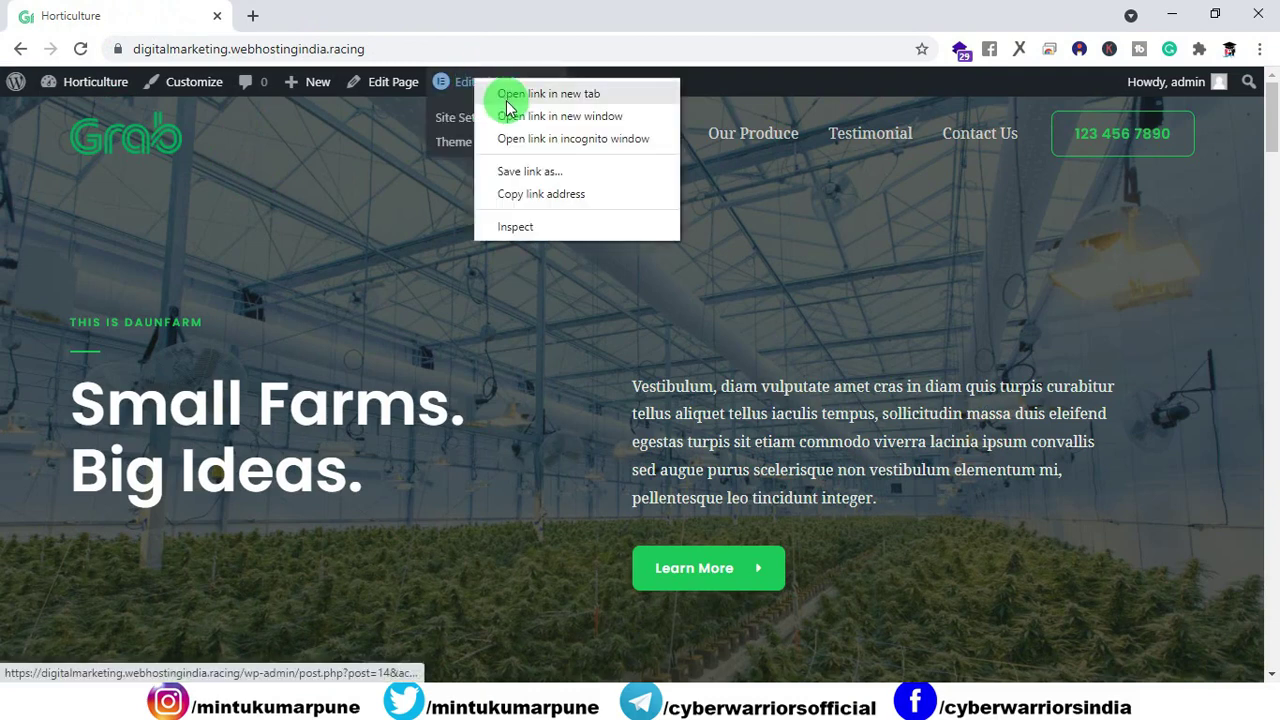
left_click(497, 92)
left_click(360, 20)
left_click_drag(360, 20, 131, 14)
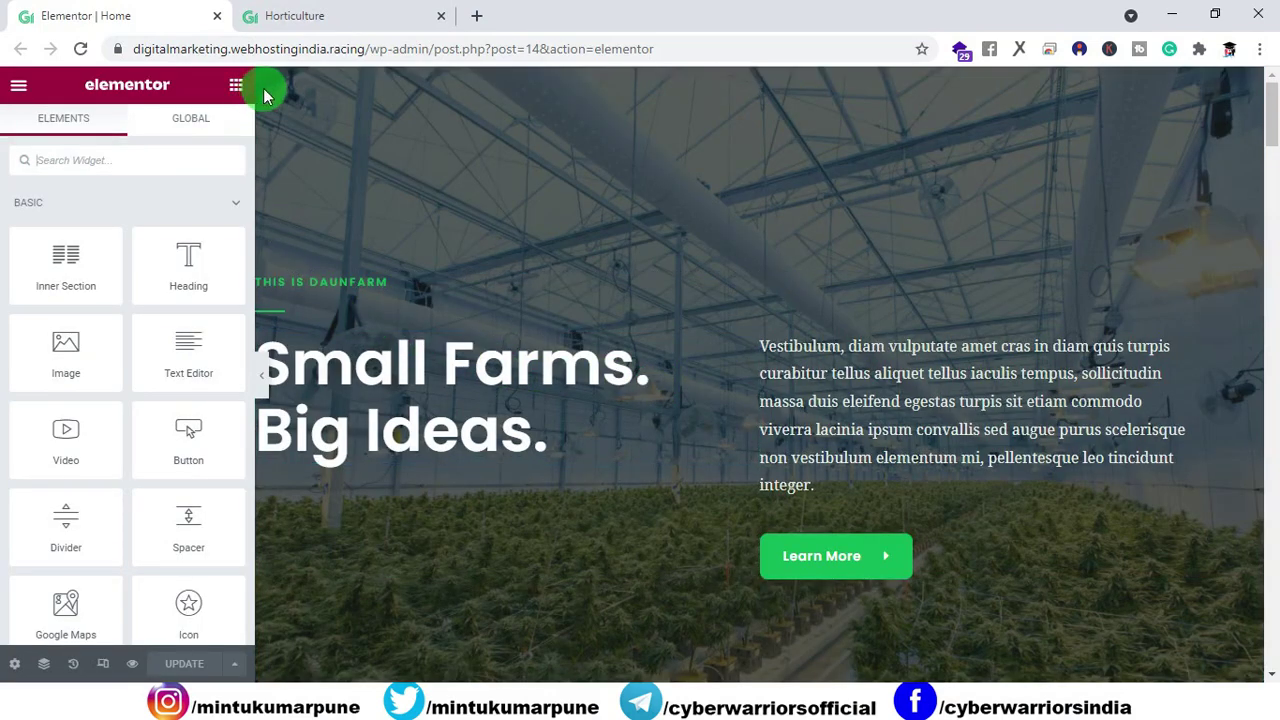
left_click(345, 20)
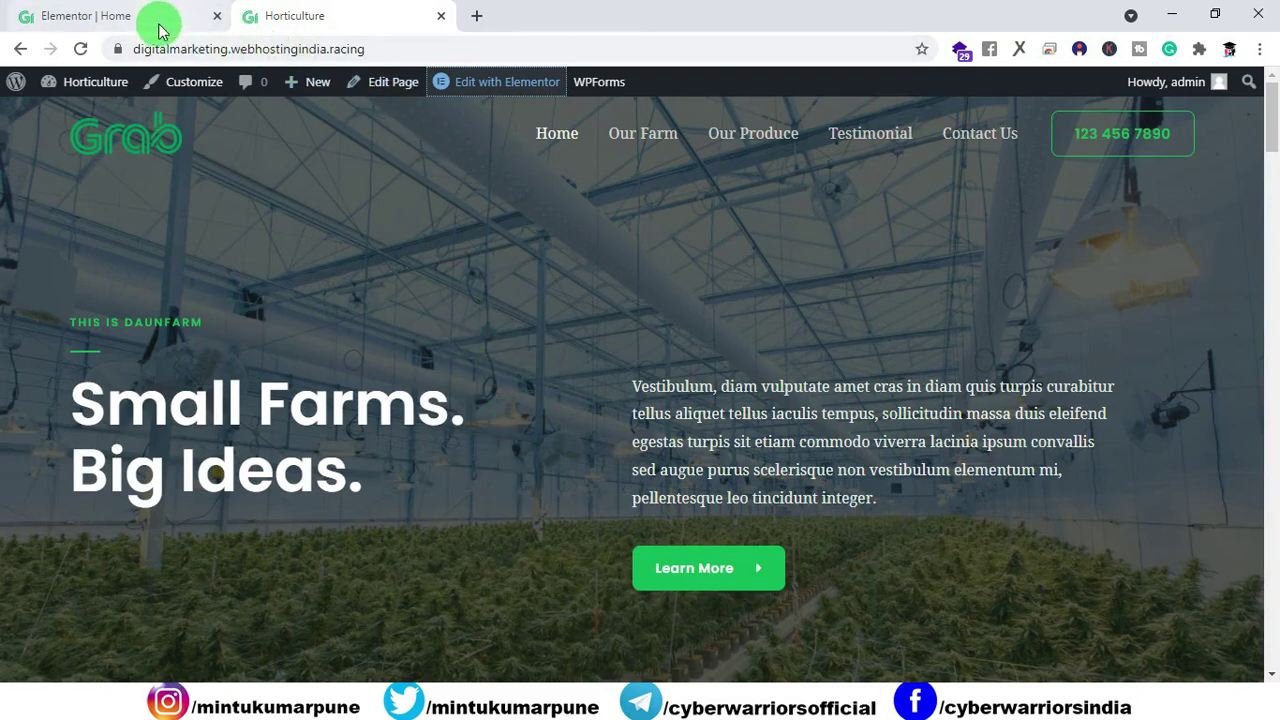
left_click(88, 18)
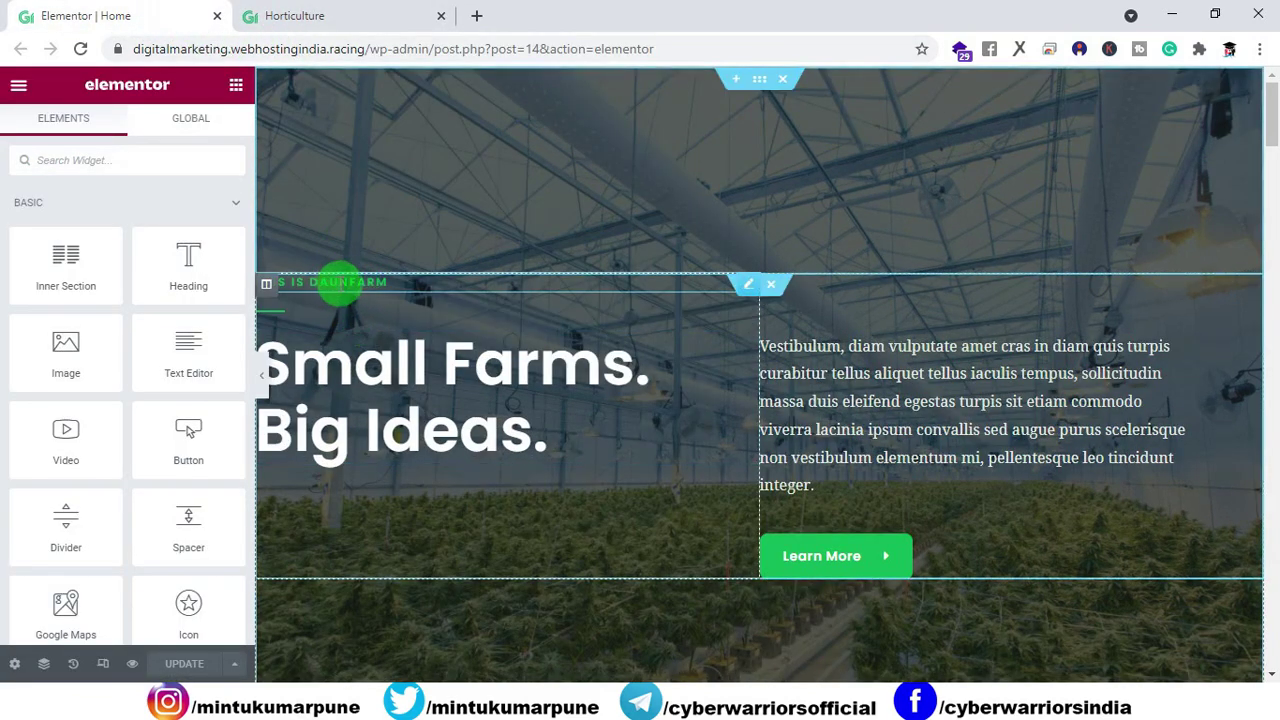
Step: Center-align the "This is Daunfarm" heading, the divider and the "Small Farms. Big Ideas." heading, and update the page
left_click(335, 283)
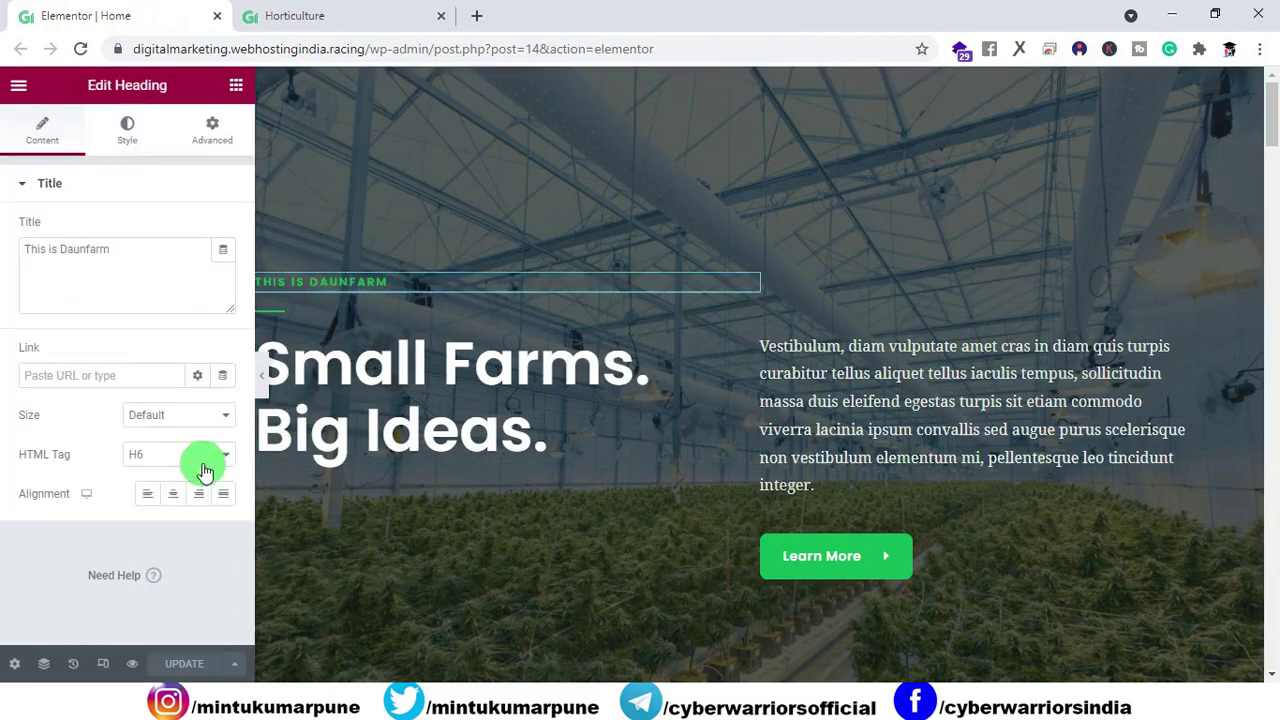
left_click(172, 500)
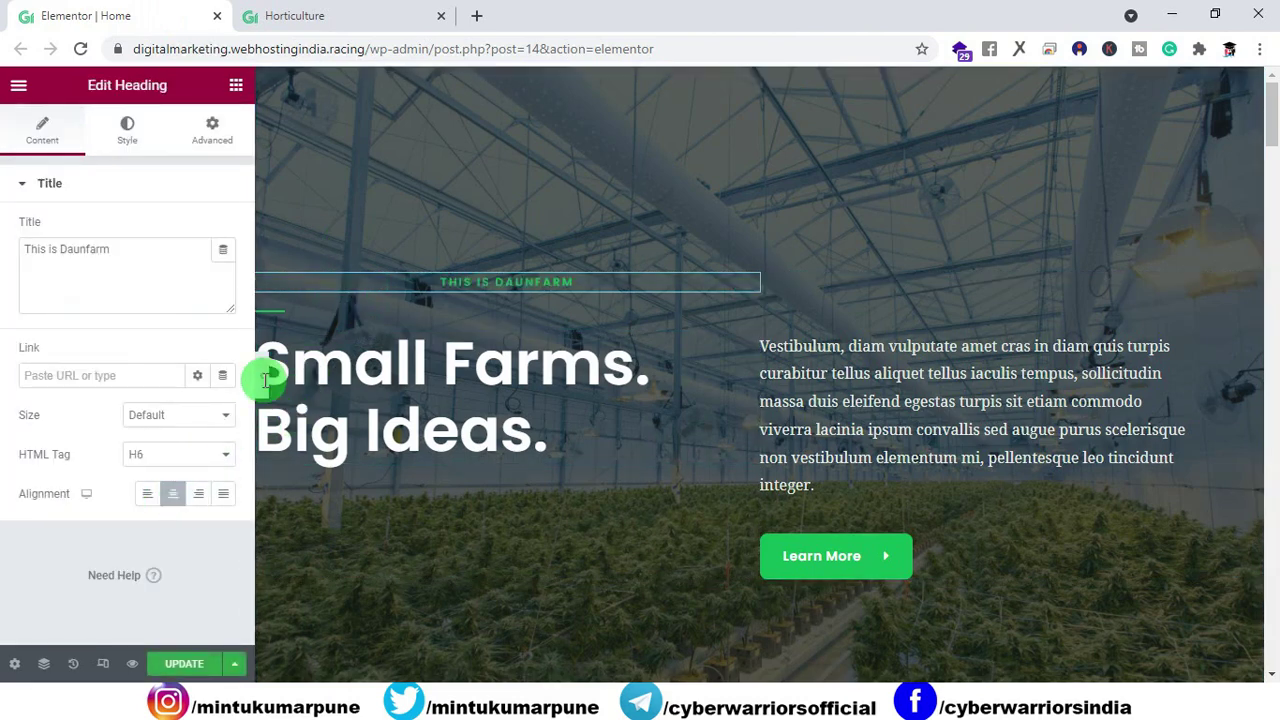
left_click(270, 313)
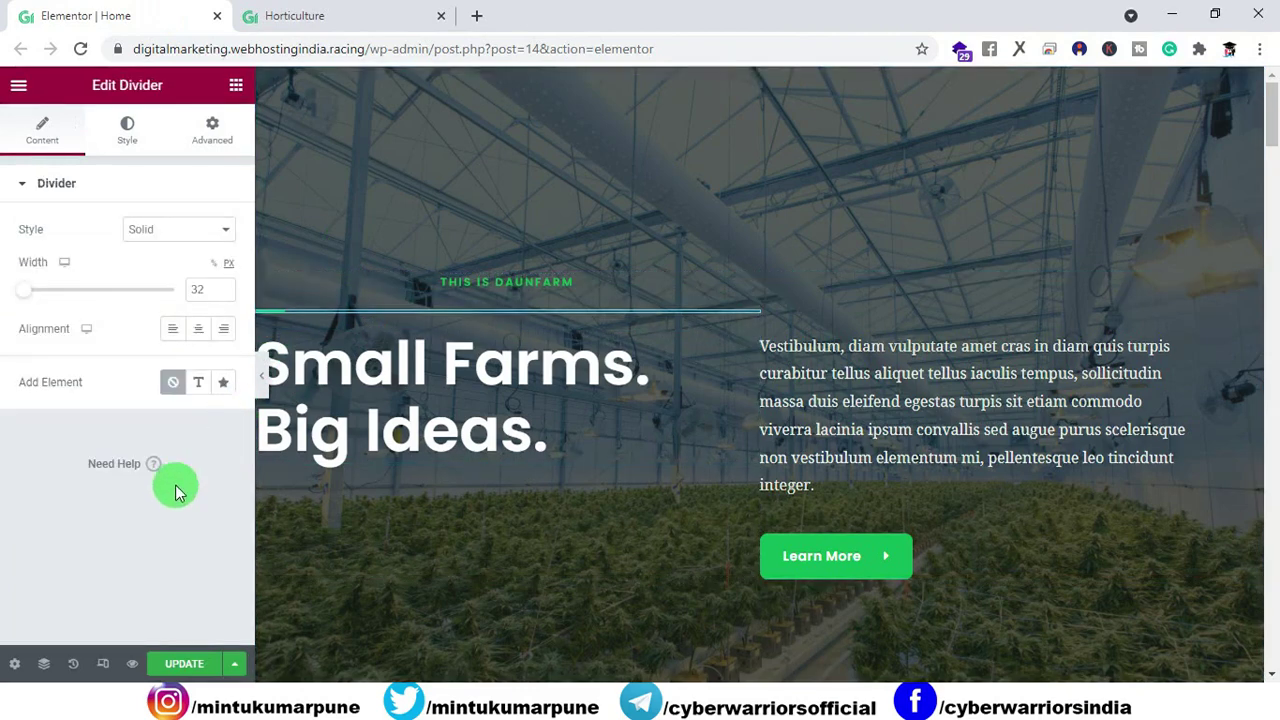
left_click(198, 336)
left_click(394, 372)
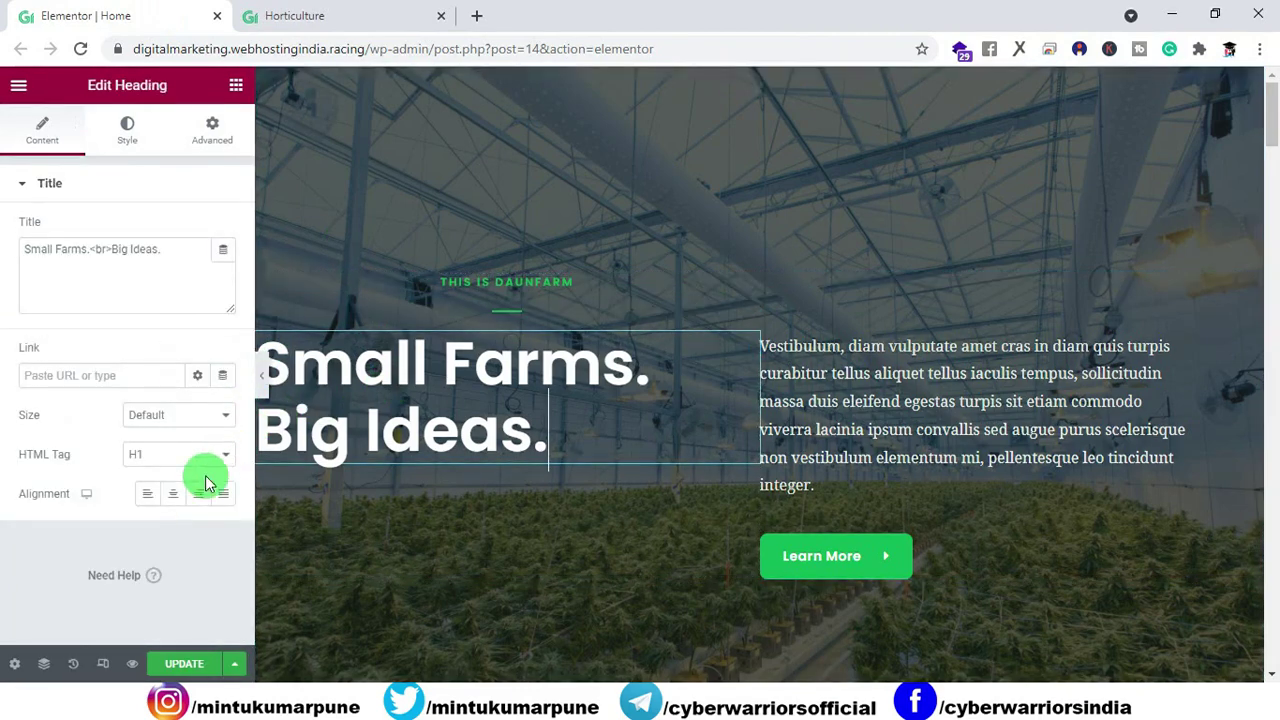
left_click(176, 490)
left_click(181, 657)
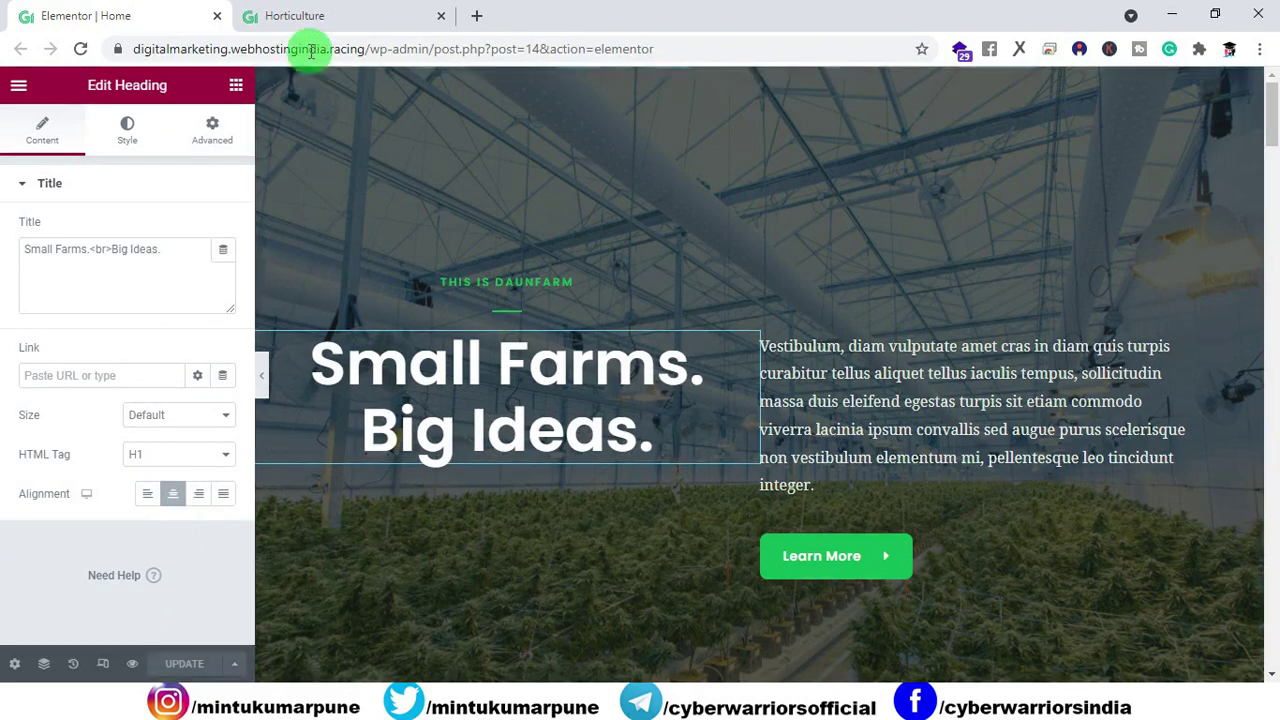
Step: Reload the live home page to check the centered headings and review the sections further down
left_click(294, 16)
left_click(81, 48)
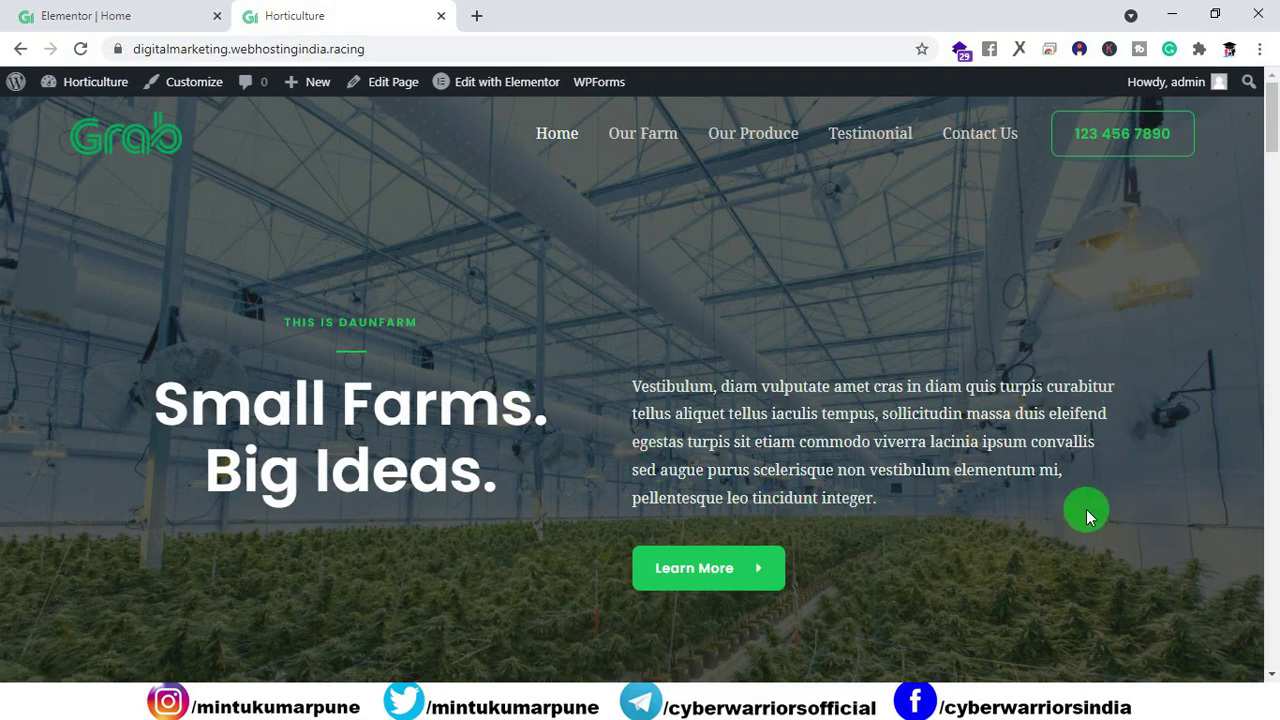
scroll(1075, 505, "down", 20)
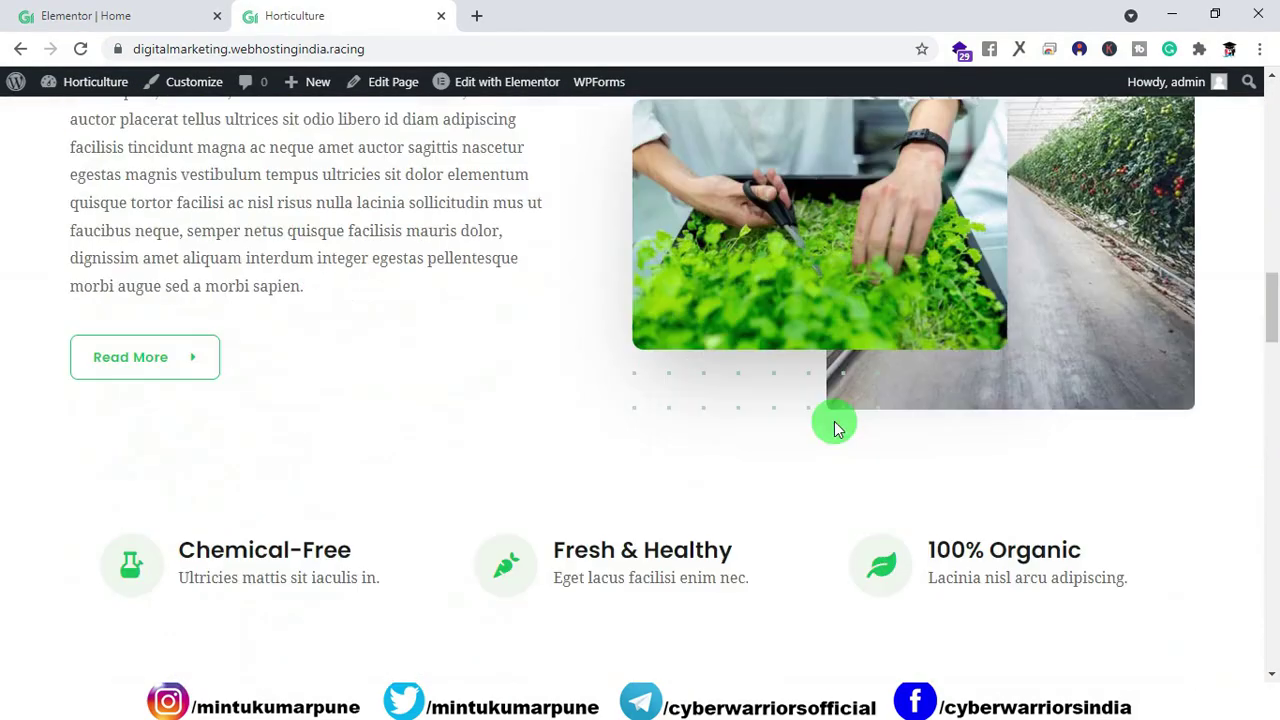
scroll(280, 349, "up", 1)
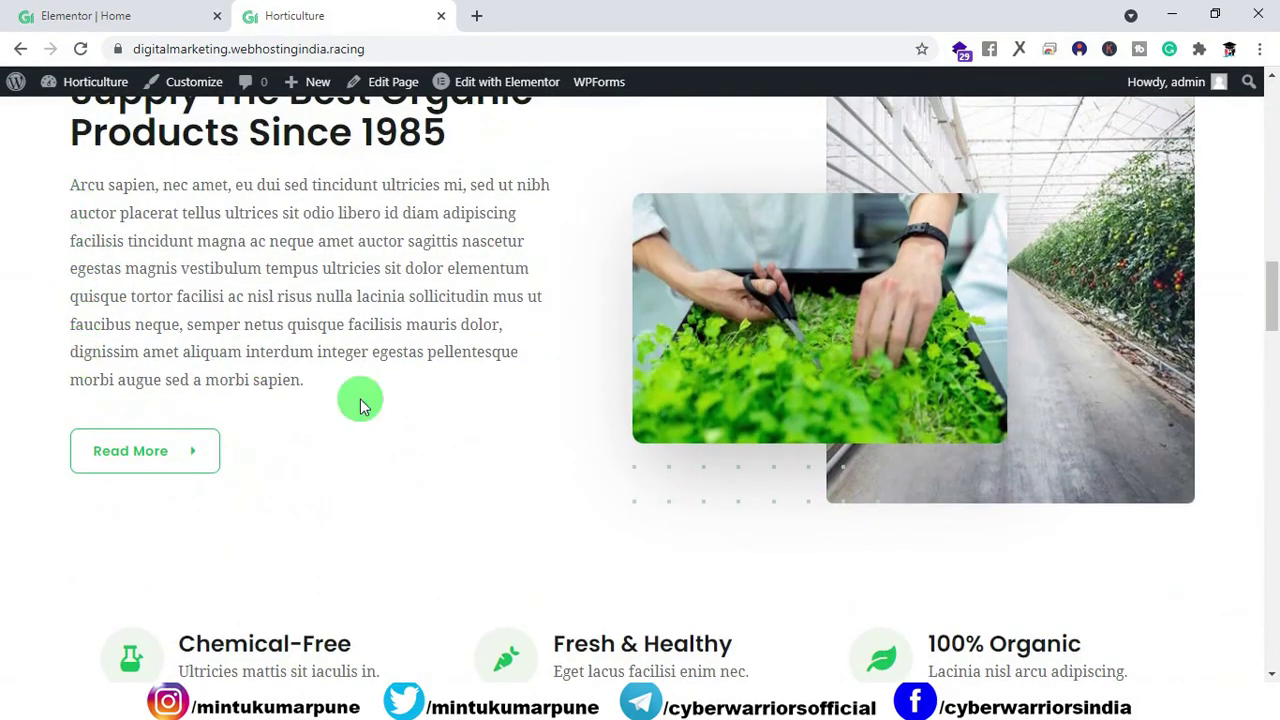
scroll(557, 403, "down", 10)
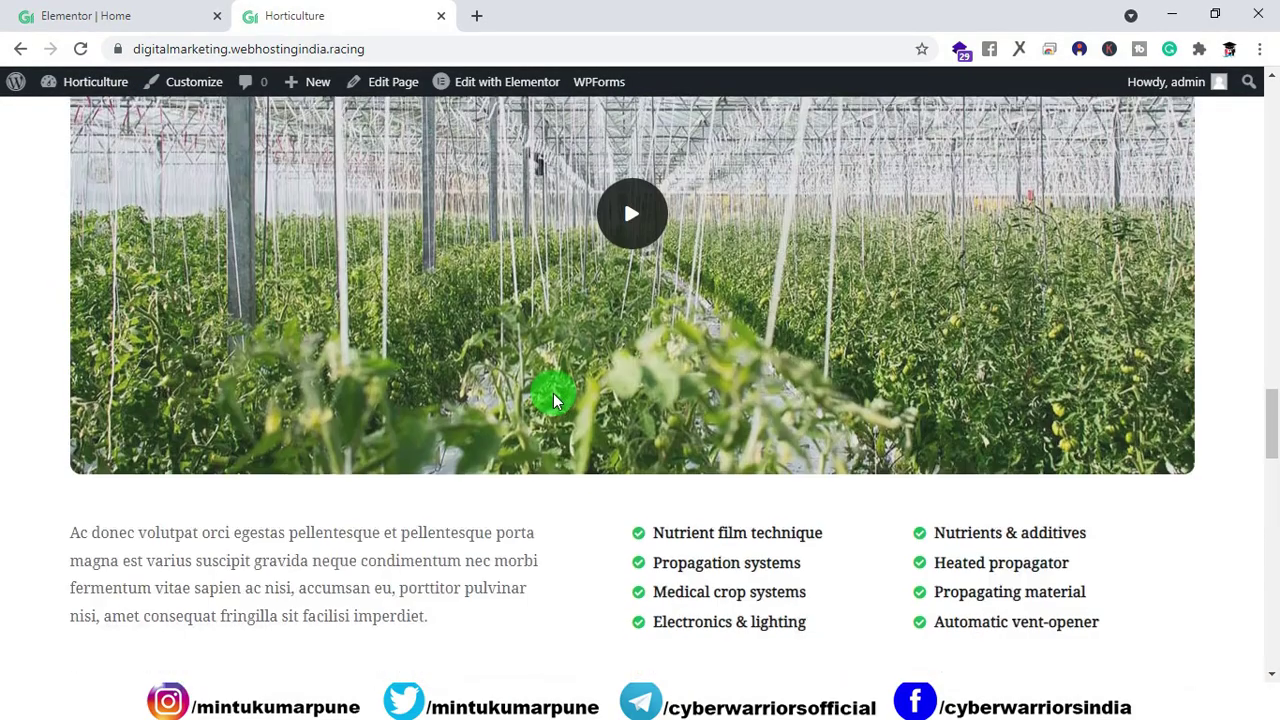
scroll(557, 403, "down", 2)
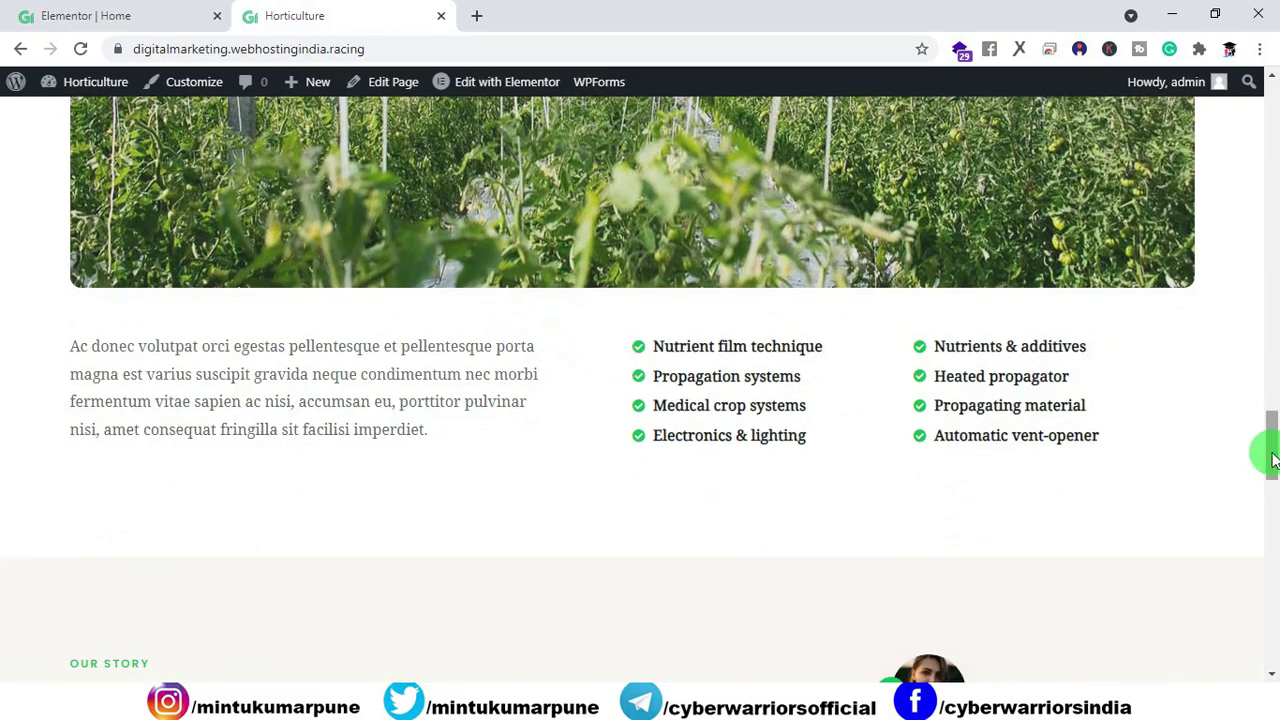
left_click_drag(1273, 459, 1254, 128)
Step: Copy the tag <p align = "justify"> from the Notepad note and return to the Elementor editor
key("alt+Tab")
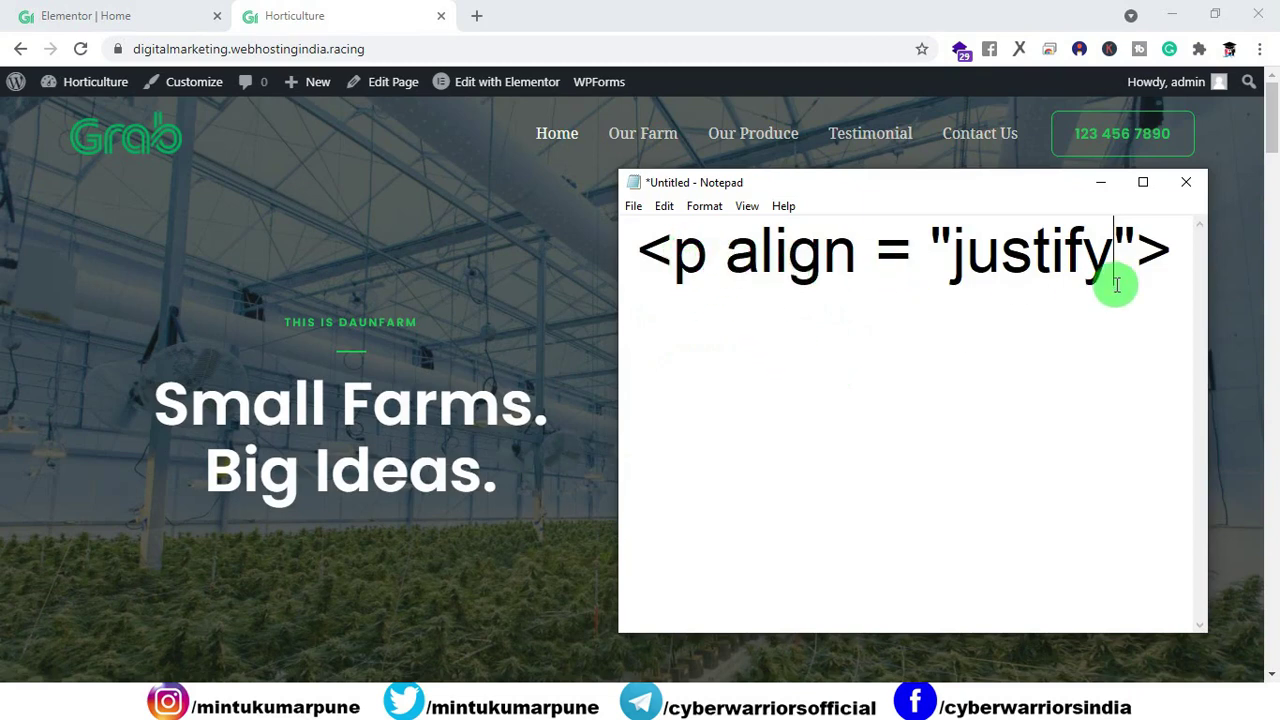
left_click_drag(1171, 249, 634, 246)
key("ctrl+c")
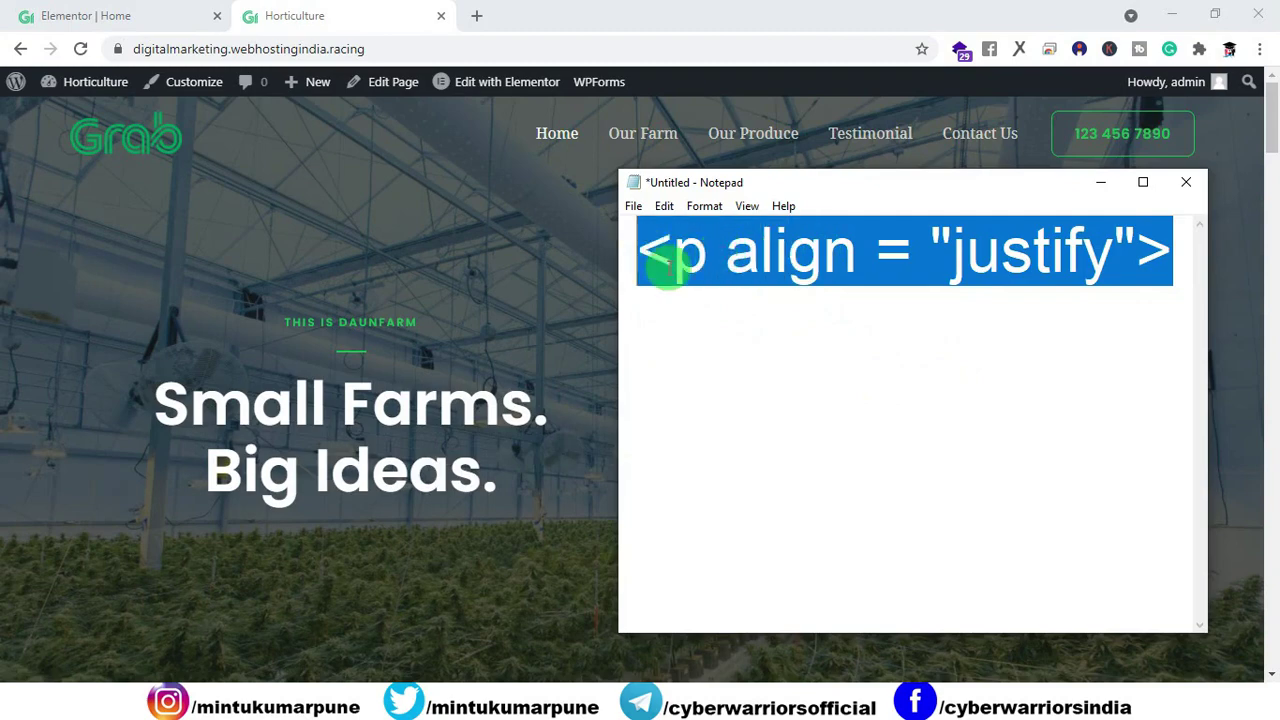
key("alt+Tab")
left_click(165, 22)
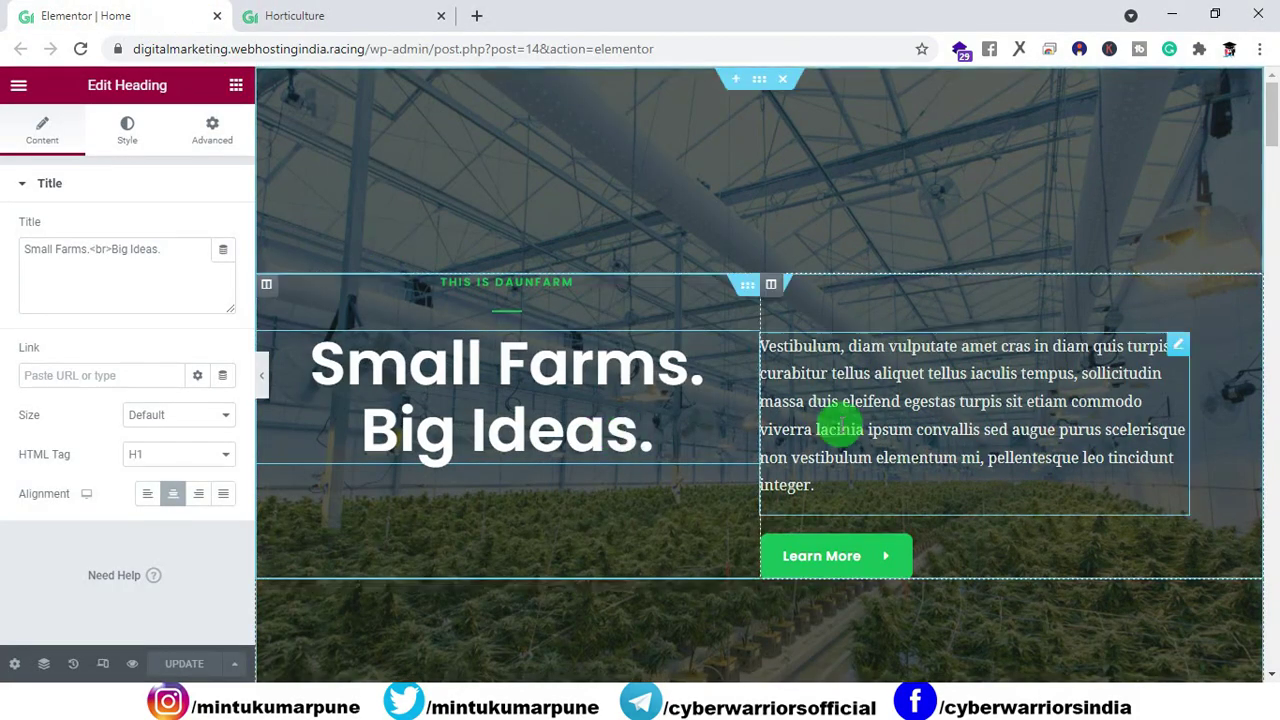
Step: Justify the hero paragraph by inserting <p align = "justify"> before its text in the HTML source, and update the page
left_click(832, 410)
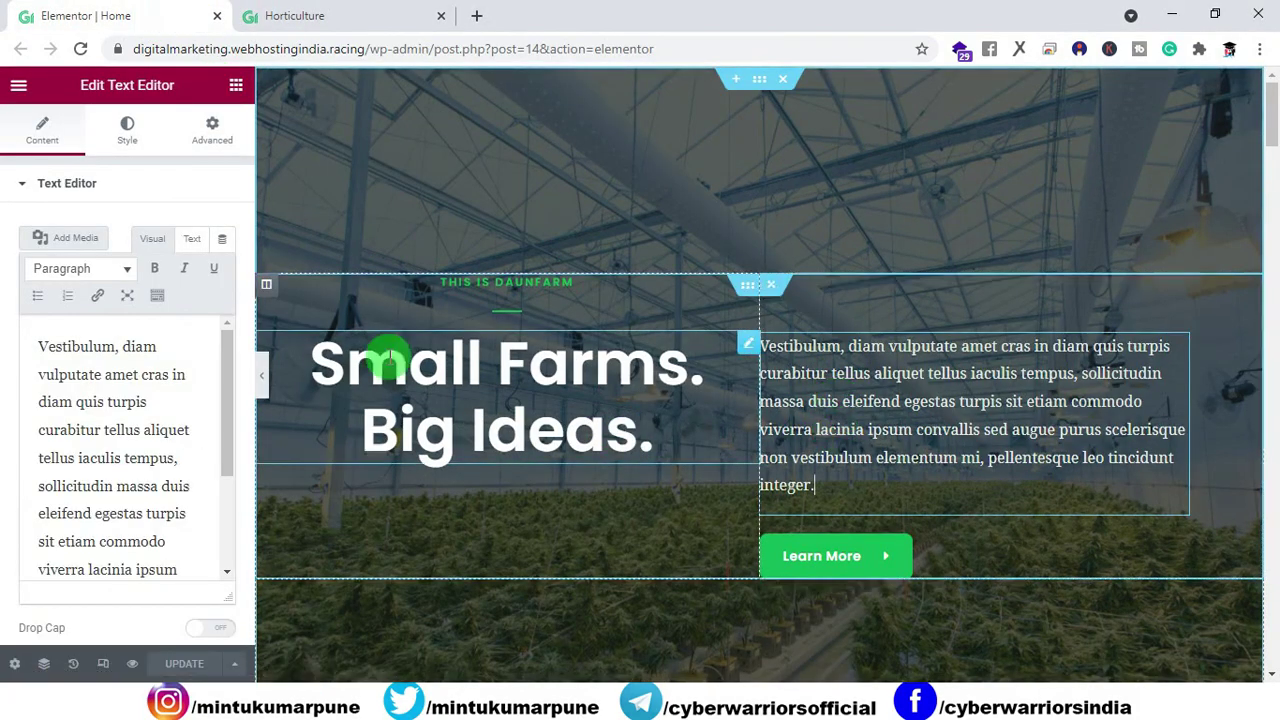
left_click(195, 244)
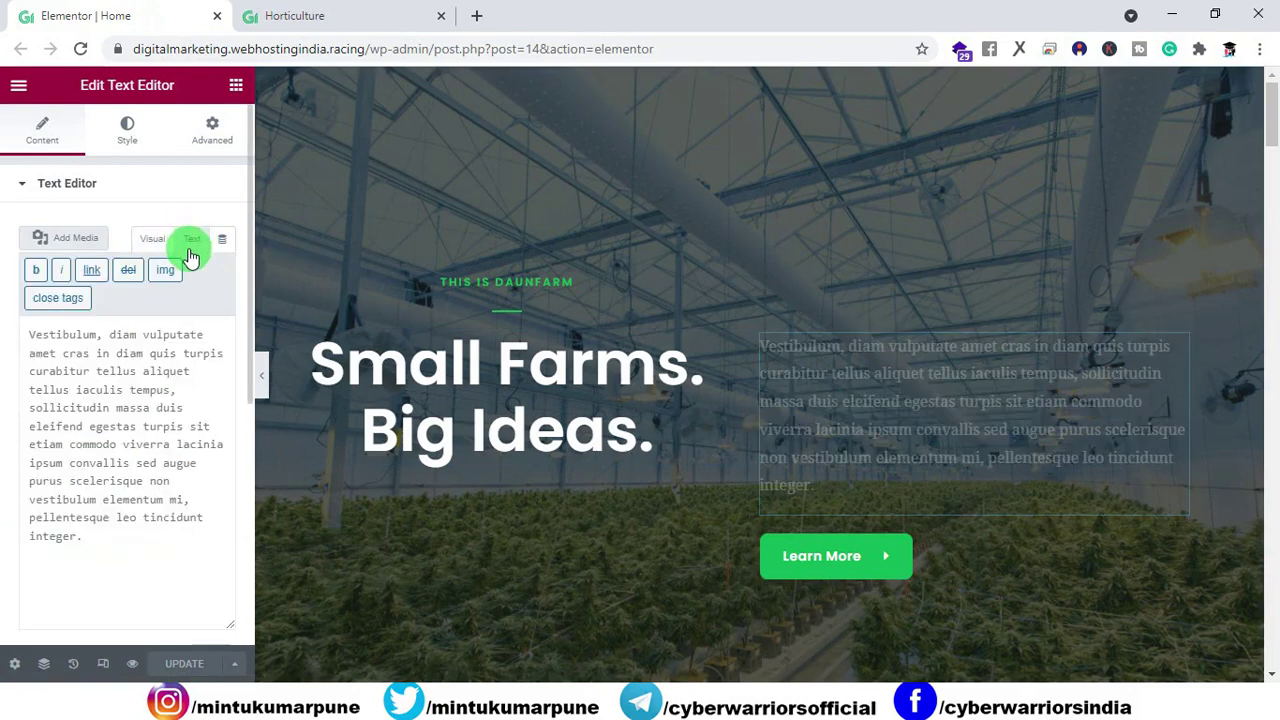
left_click(32, 336)
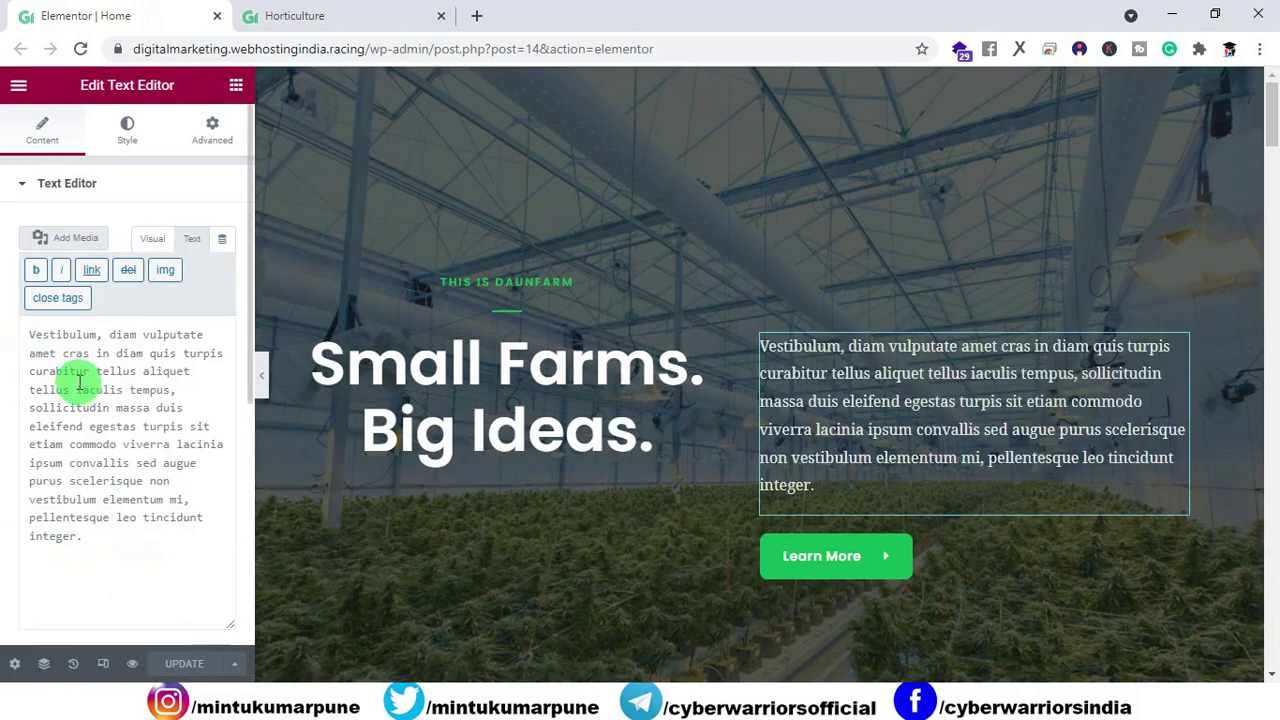
key("ctrl+v")
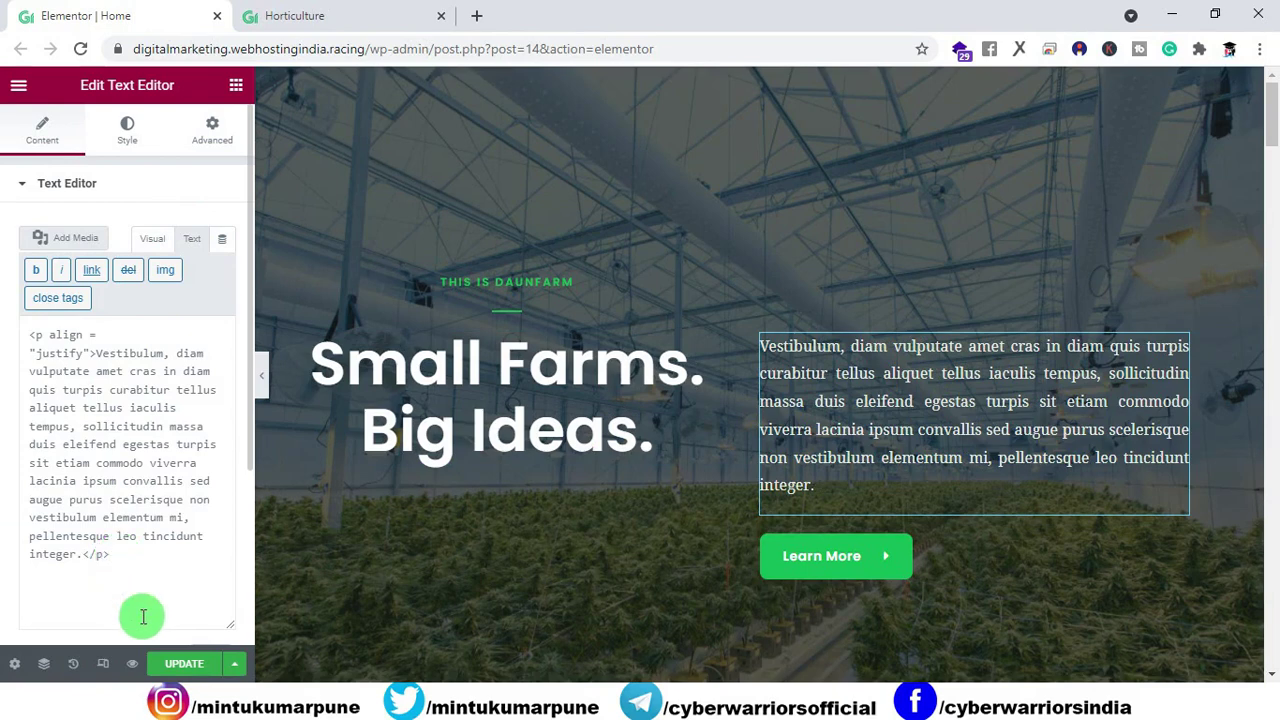
left_click(180, 663)
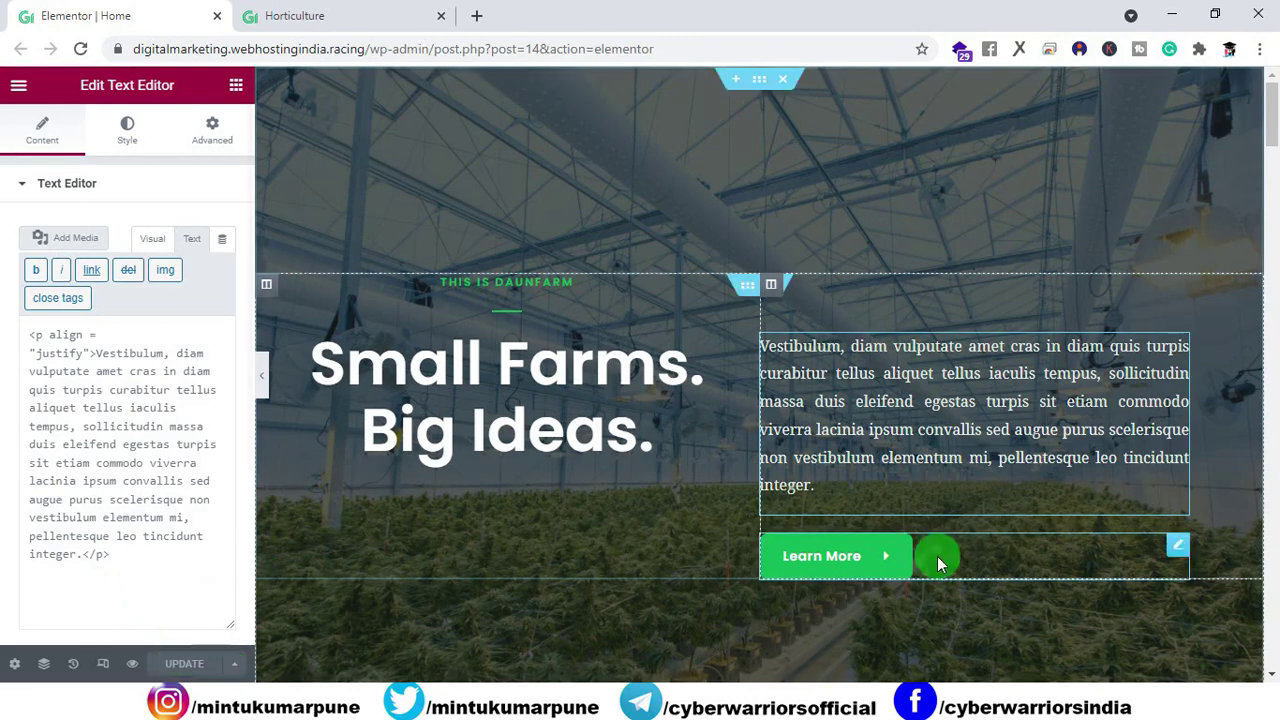
Step: Change the hero section's Learn More button text to "Contact Us"
left_click(876, 560)
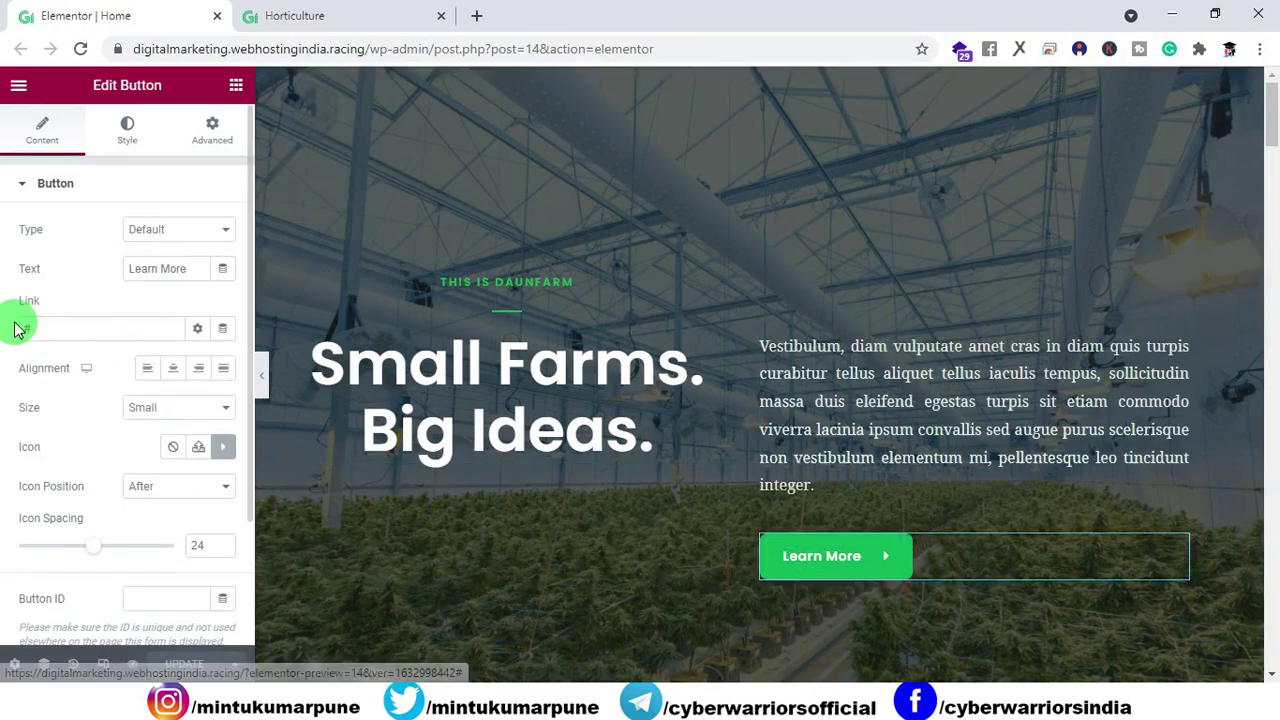
left_click_drag(188, 268, 120, 272)
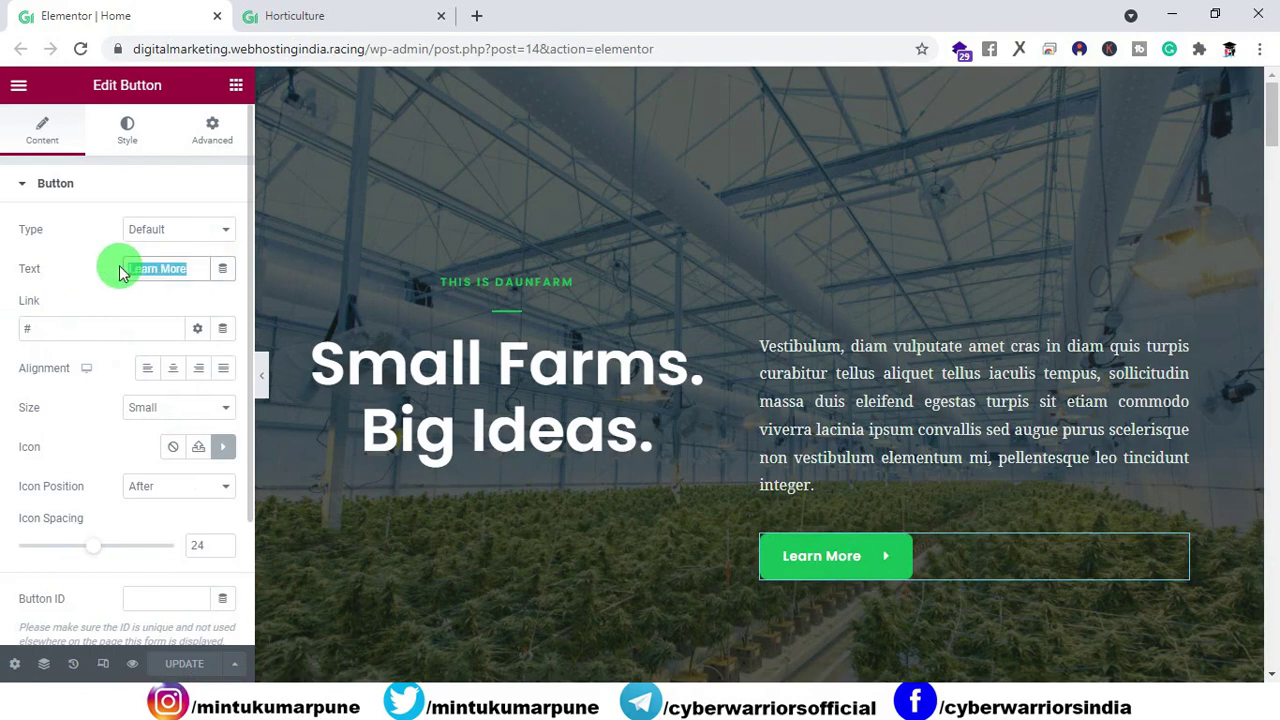
type("Contact Us")
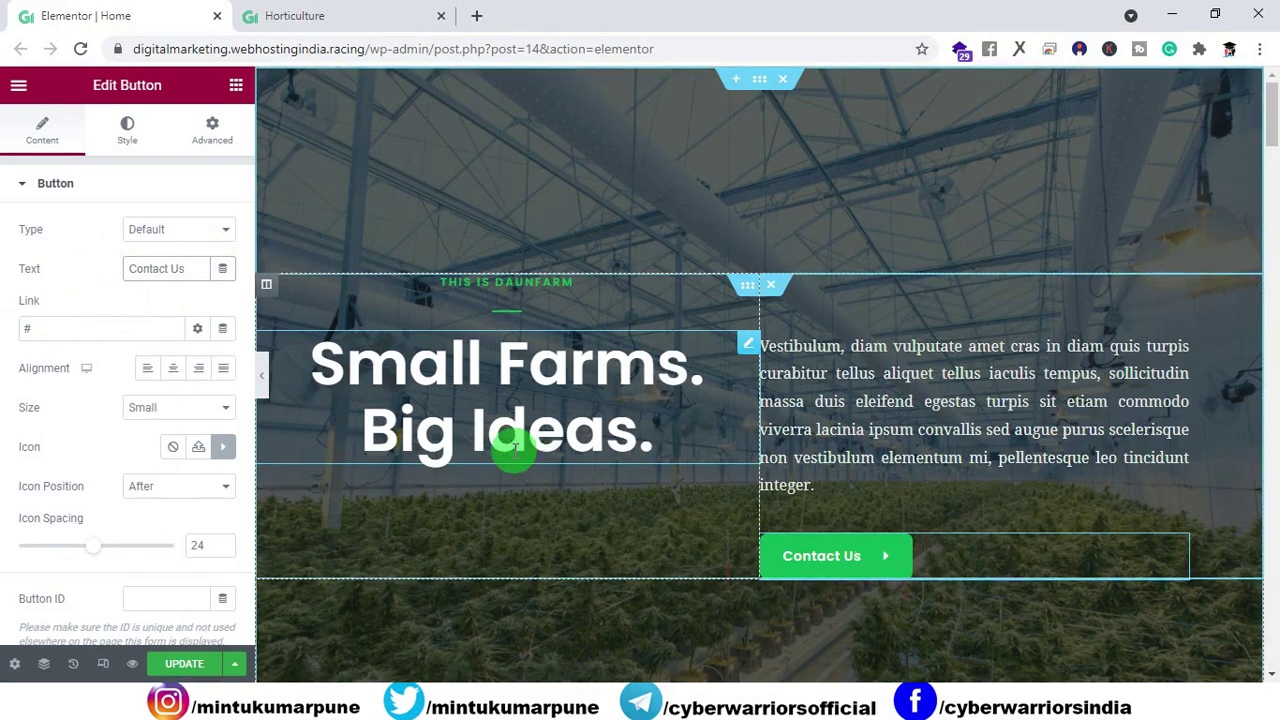
Step: Copy the Contact Us page's URL from the live site, set it as the hero button's link, and update the page
left_click(395, 18)
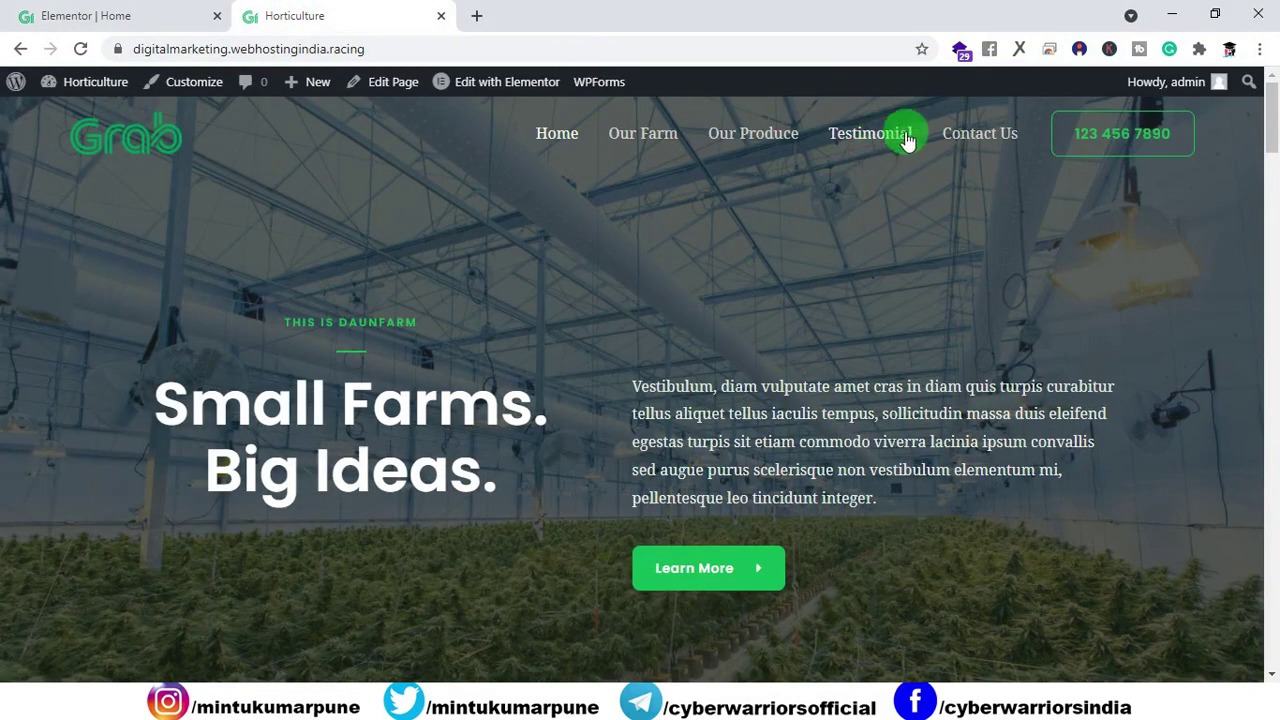
right_click(958, 136)
left_click(990, 141)
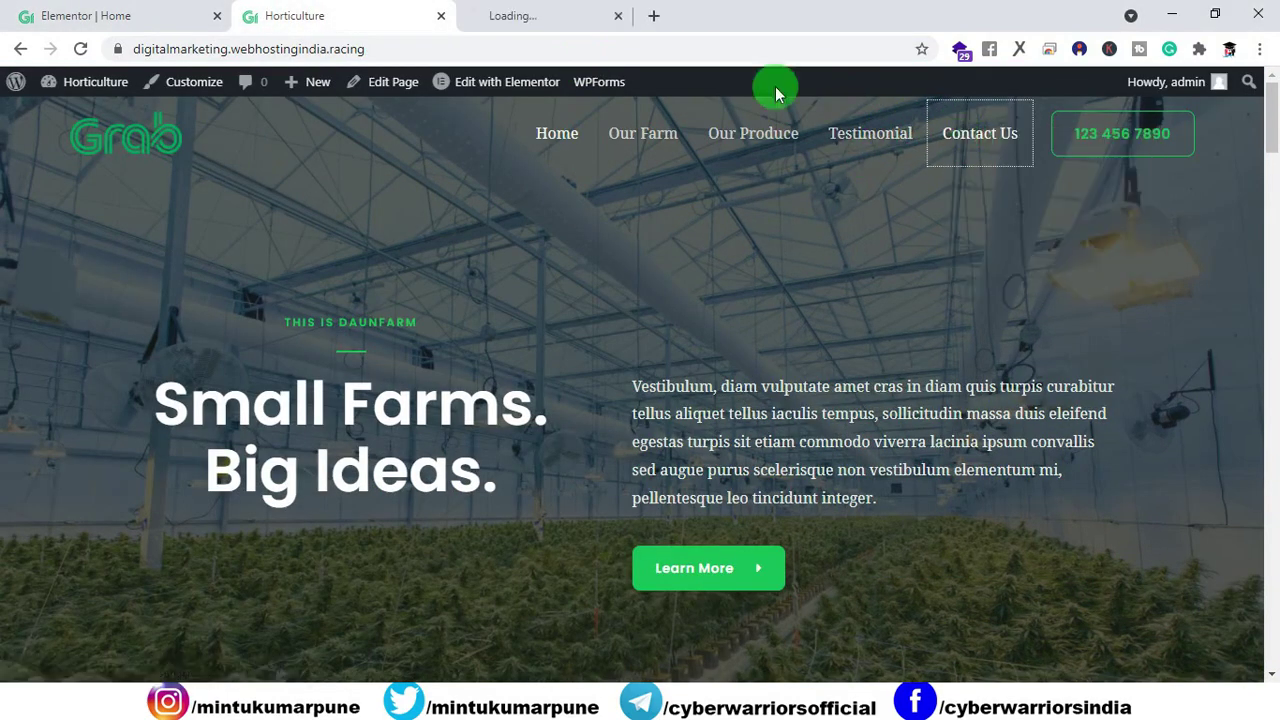
left_click(610, 18)
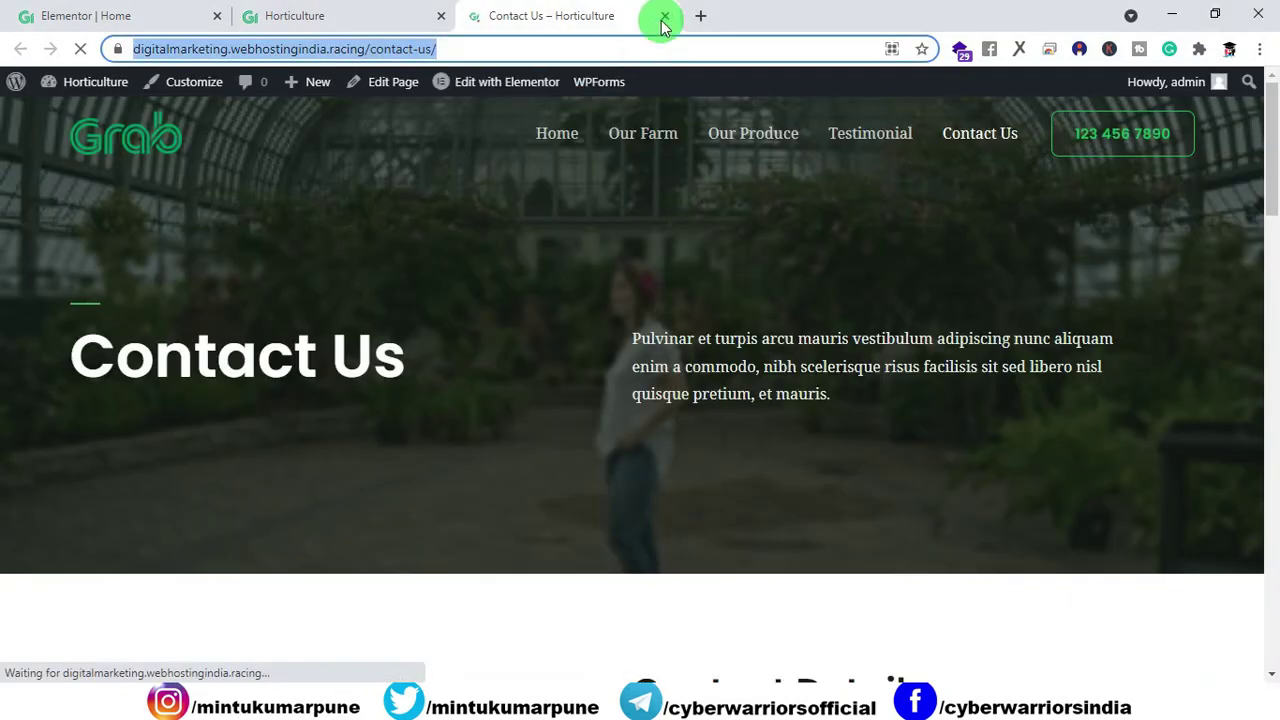
left_click(665, 15)
left_click(200, 18)
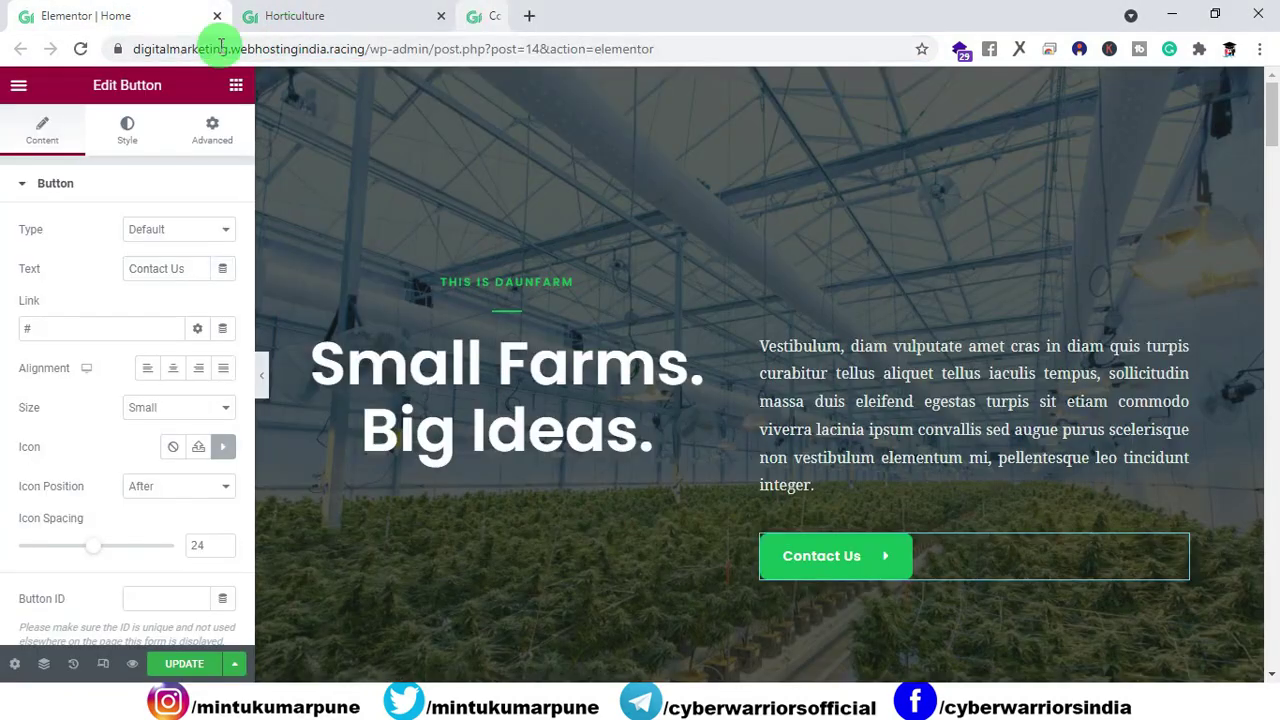
left_click(59, 323)
type("https://digitalmarketing.webhostingindia.racing/contact-us/")
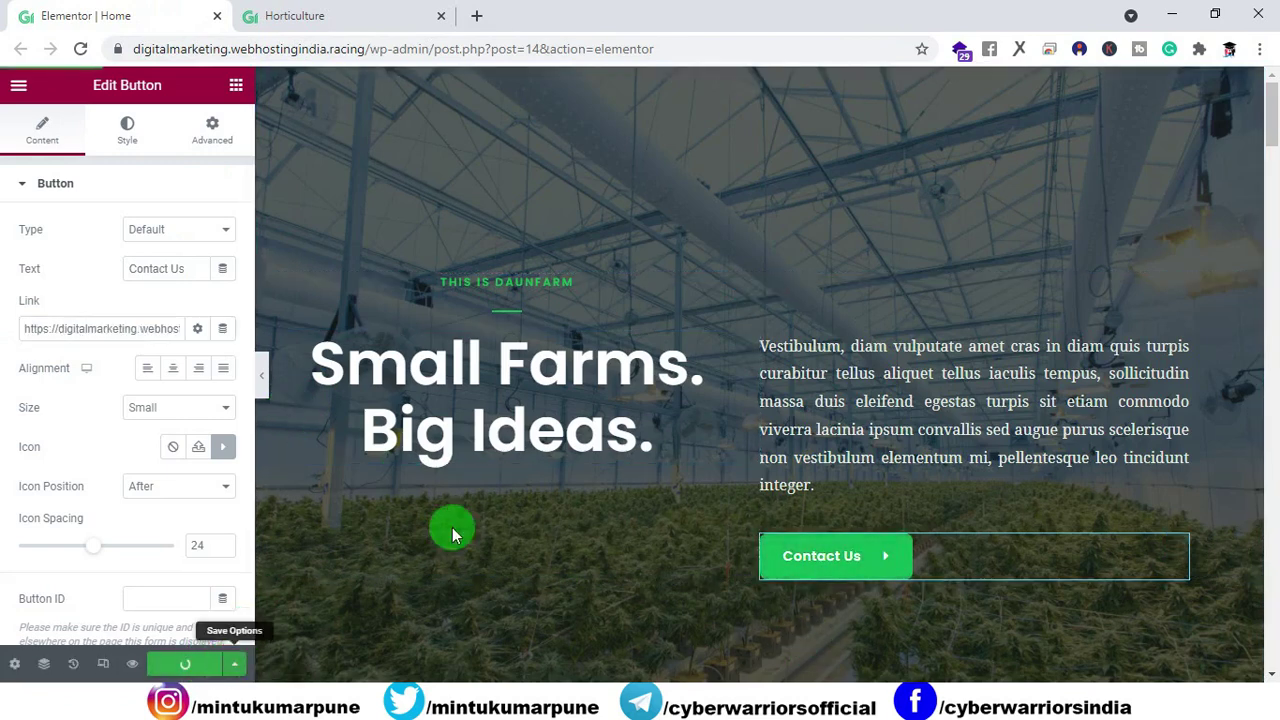
Step: Open the hero's social icons and examine the Facebook item's icon, link and color settings
scroll(740, 418, "down", 6)
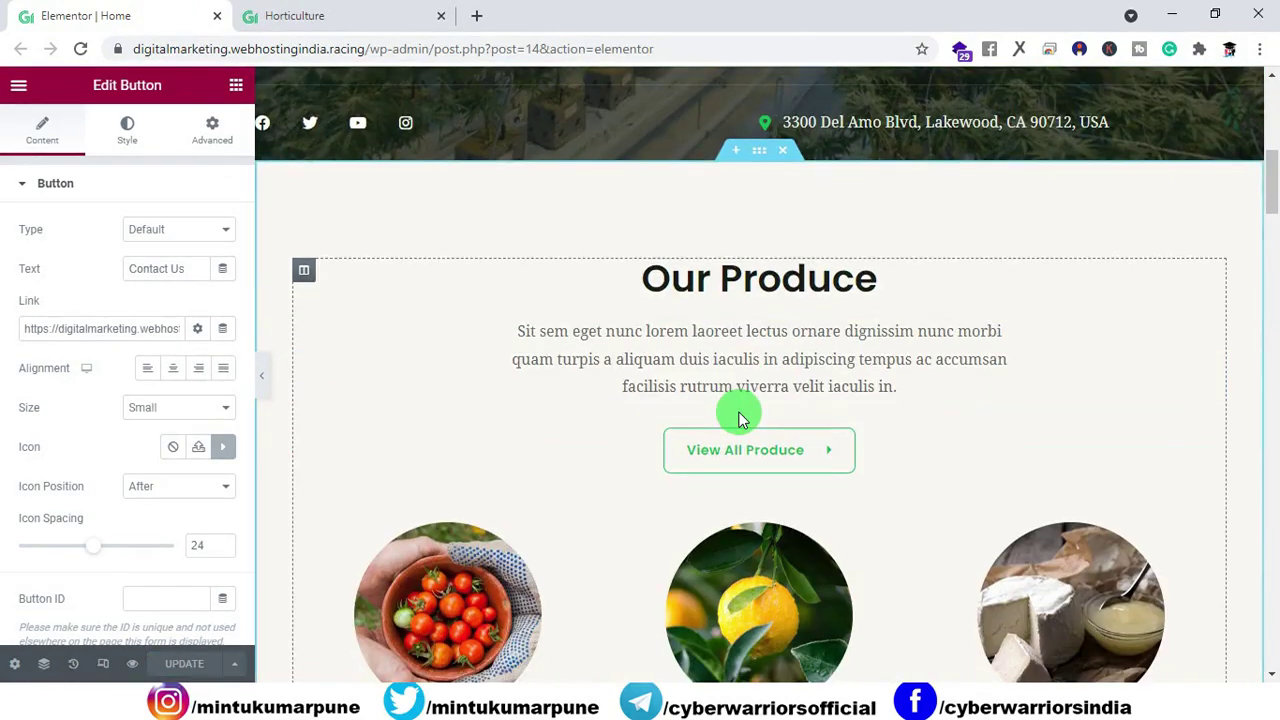
scroll(366, 357, "up", 2)
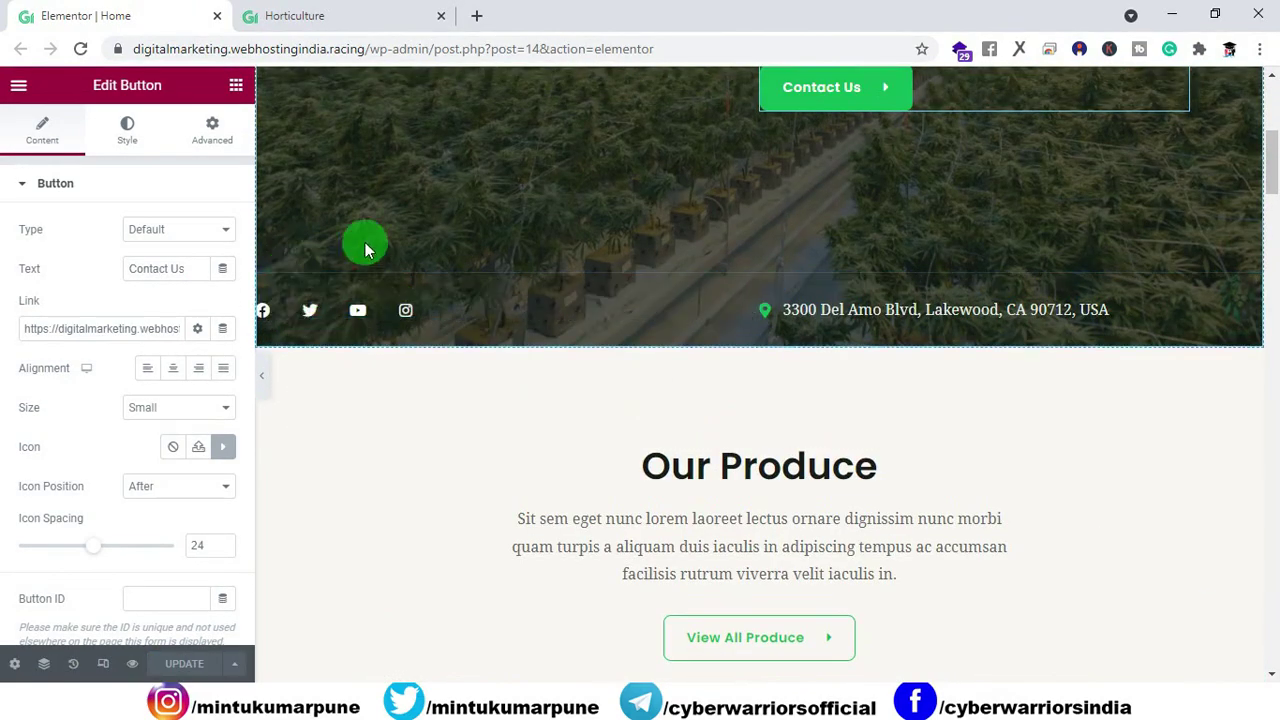
left_click(312, 316)
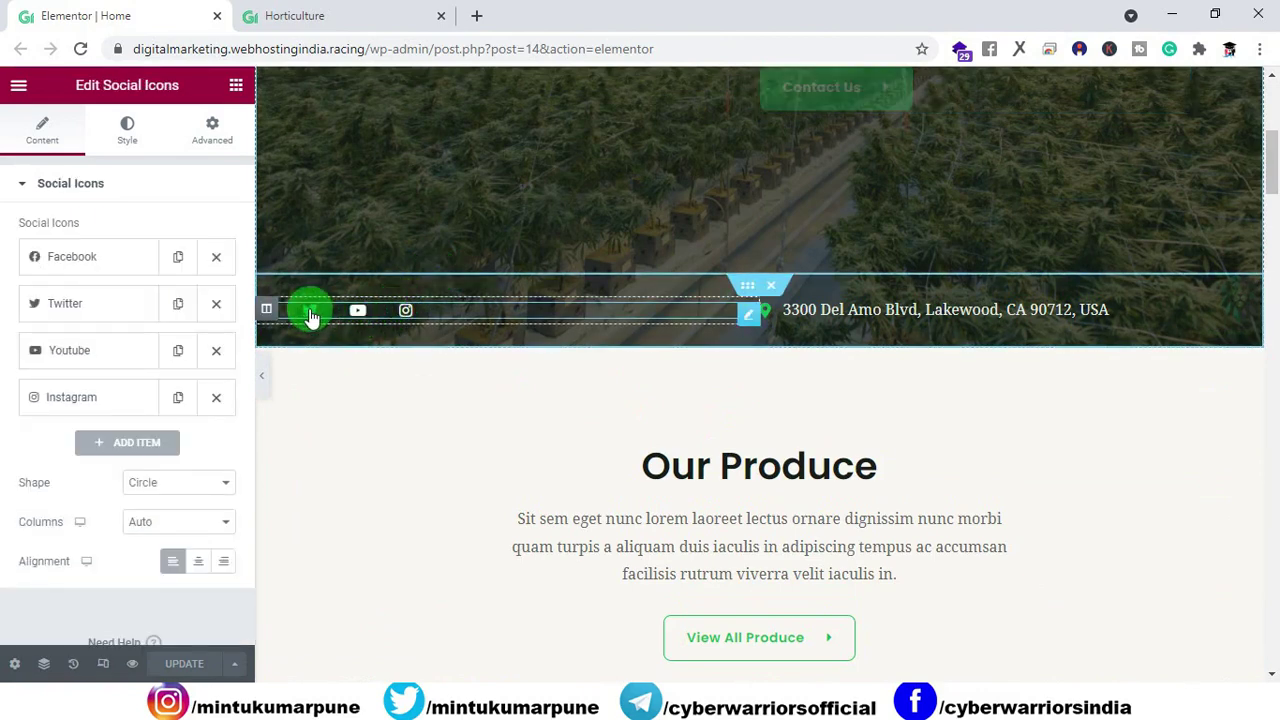
left_click(80, 268)
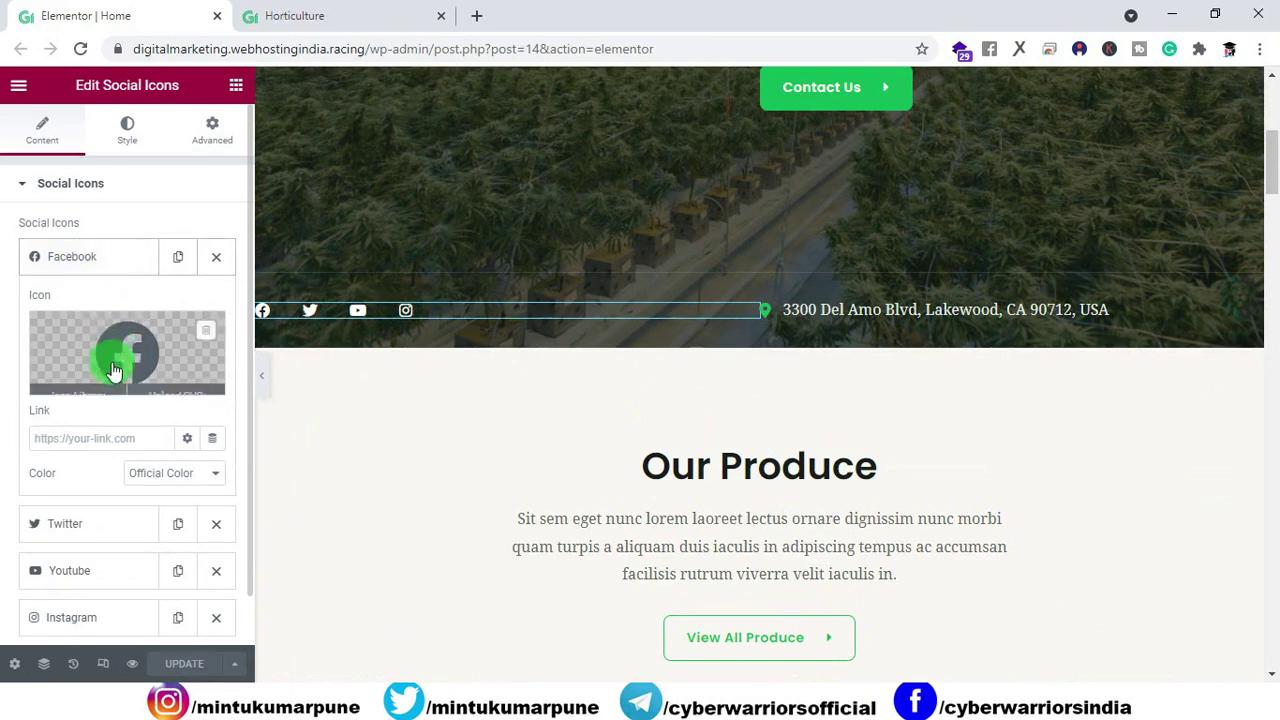
left_click(117, 443)
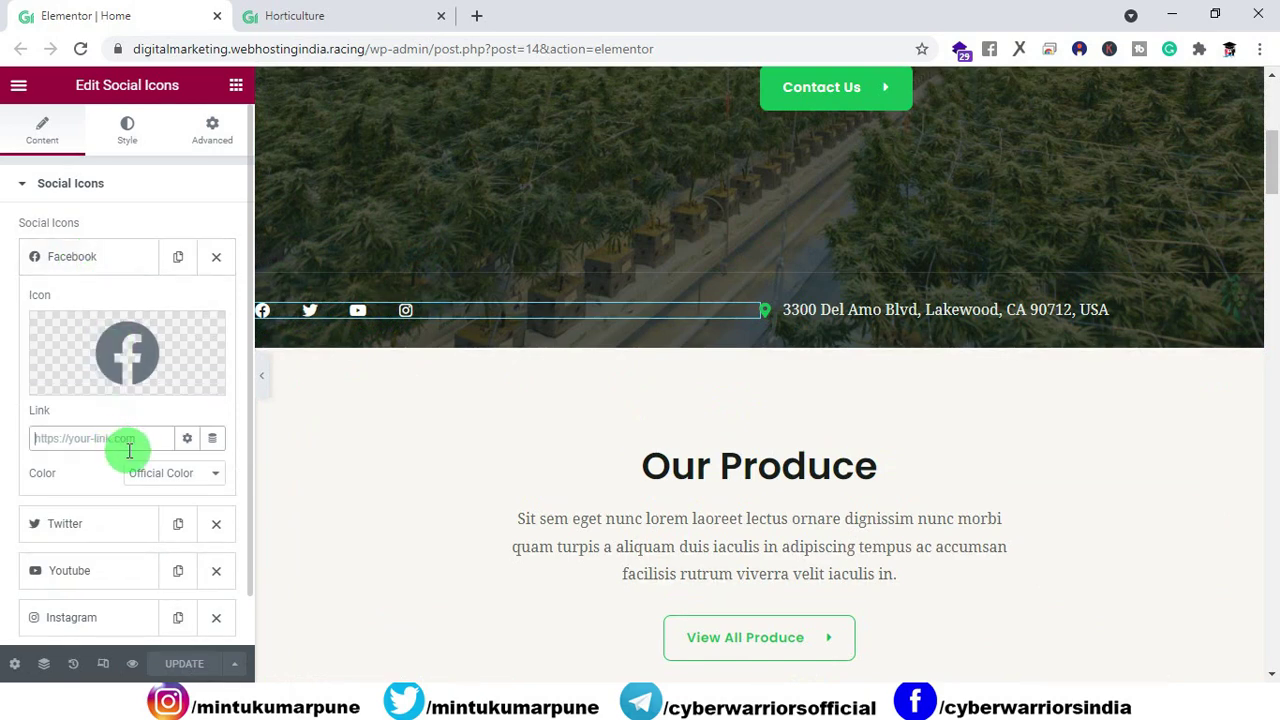
mouse_move(147, 398)
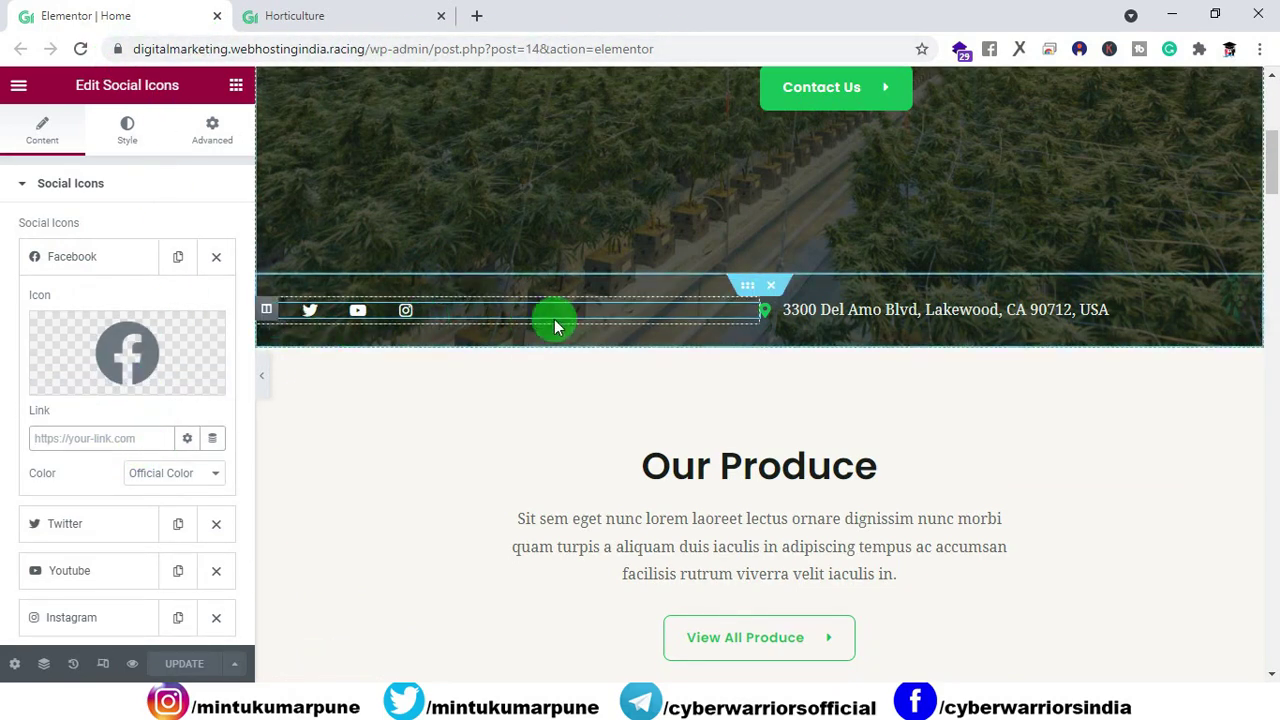
Step: Replace the country in the hero's address line with "INDIA" and update the page
left_click(1100, 318)
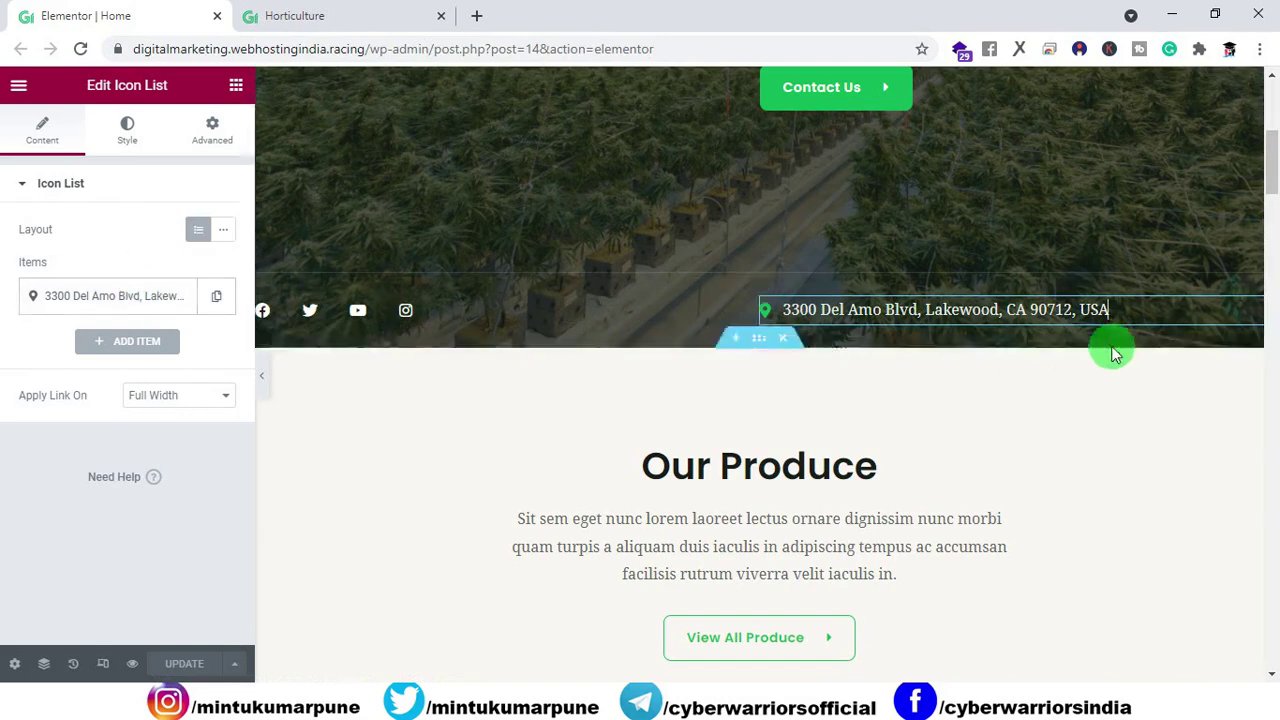
key("BackSpace")
key("BackSpace")
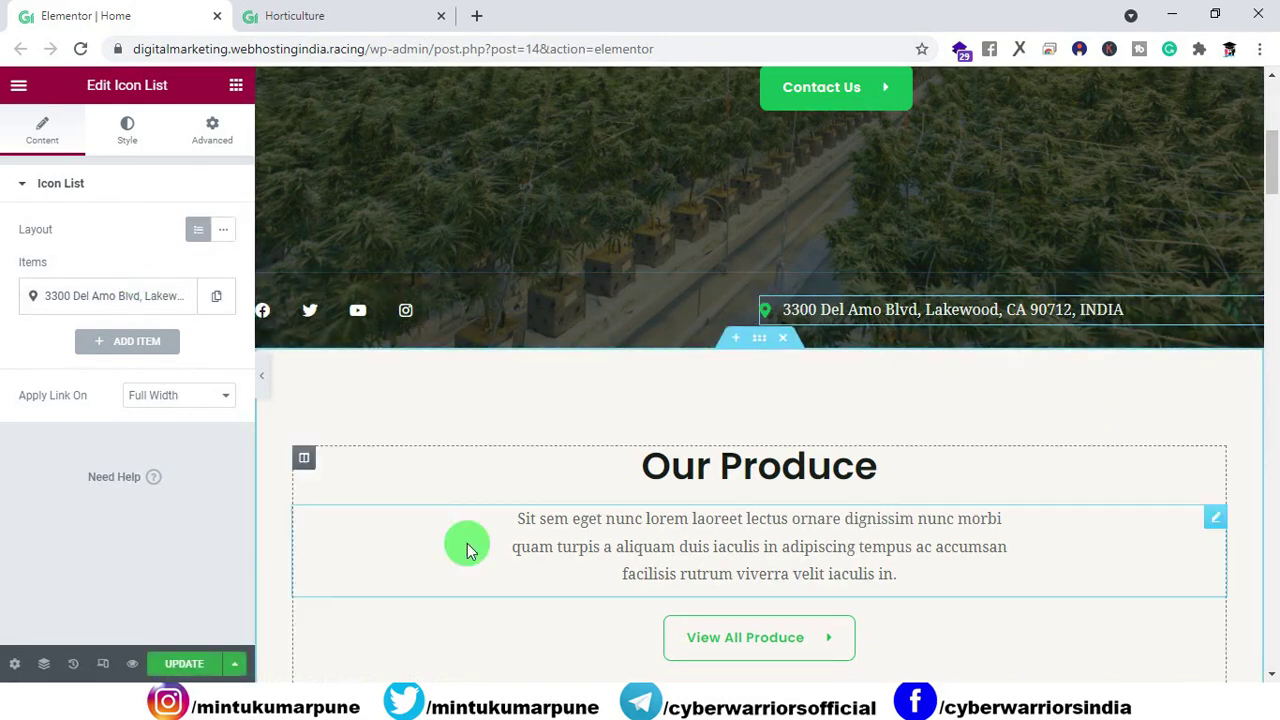
left_click(186, 664)
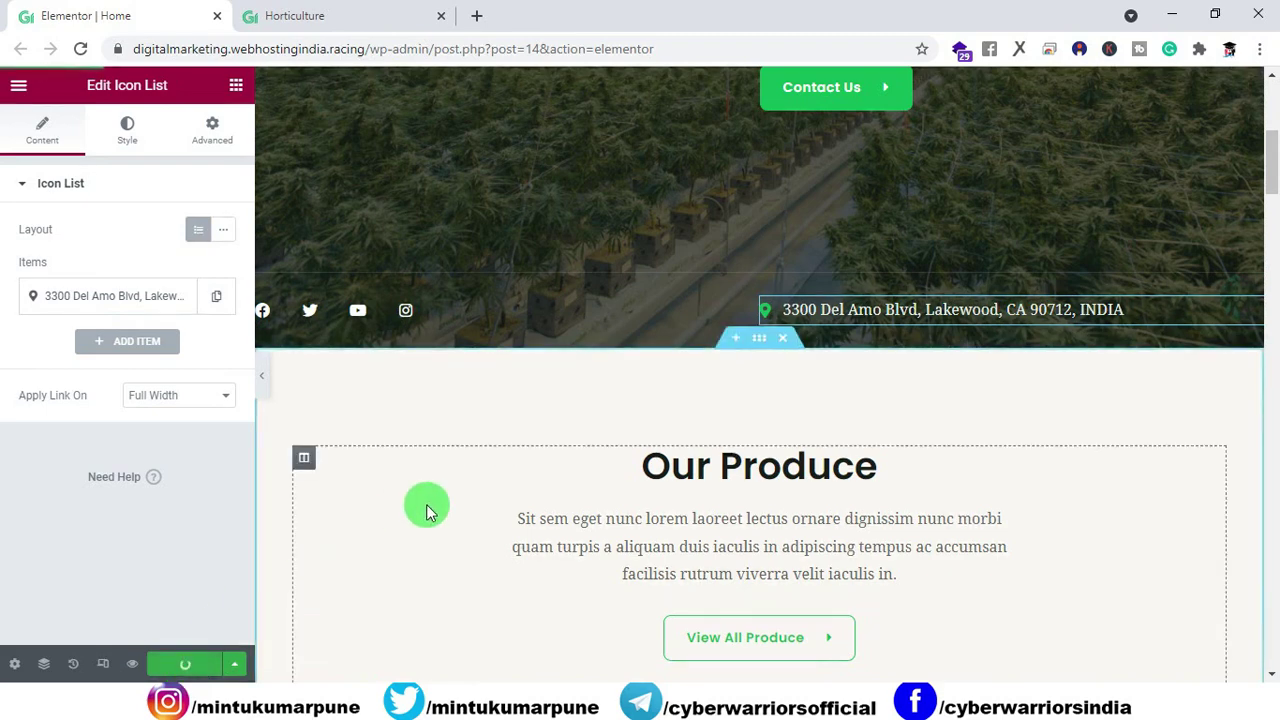
Step: Change the "Our Produce" section heading to "Our Products"
scroll(679, 378, "down", 2)
left_click(757, 366)
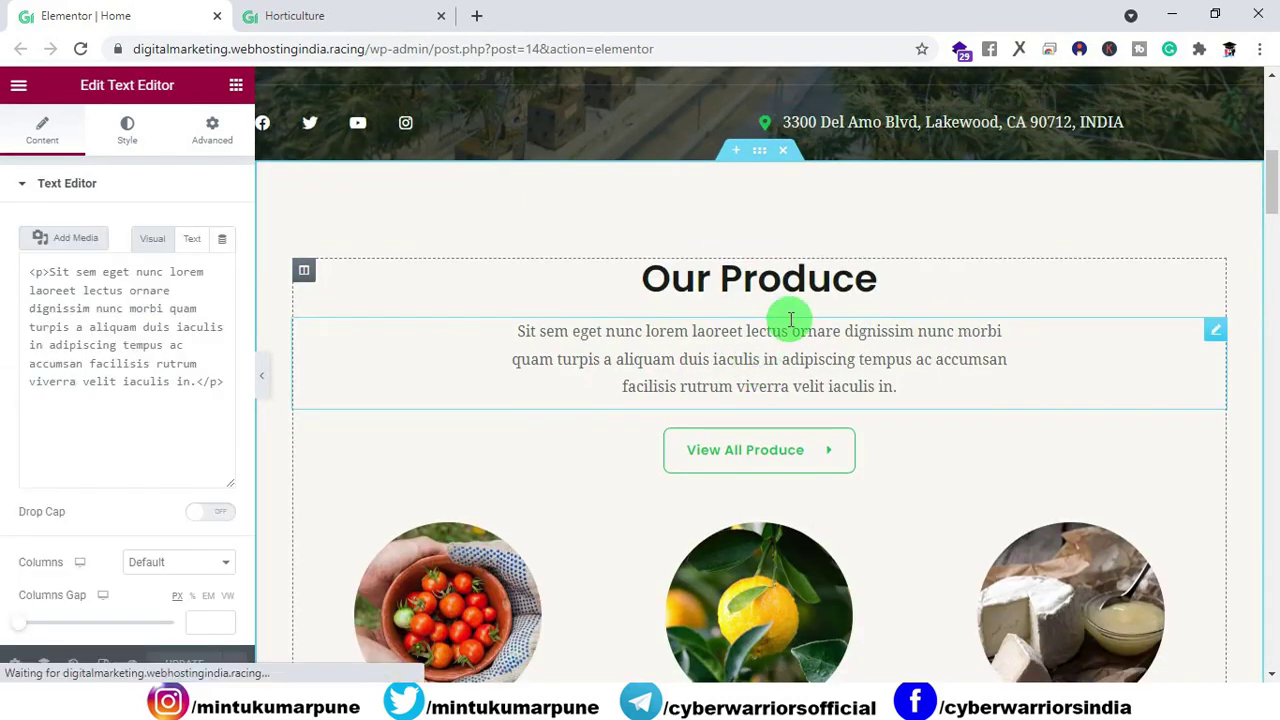
left_click(884, 283)
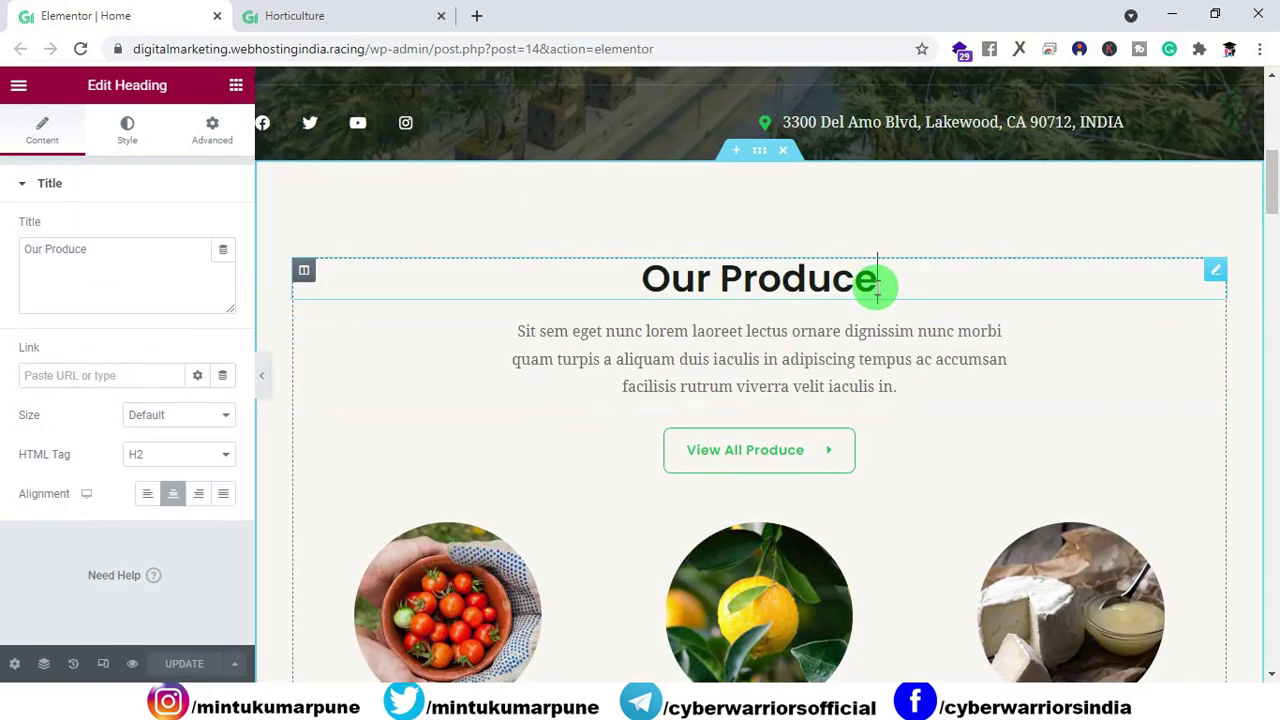
left_click_drag(852, 278, 877, 282)
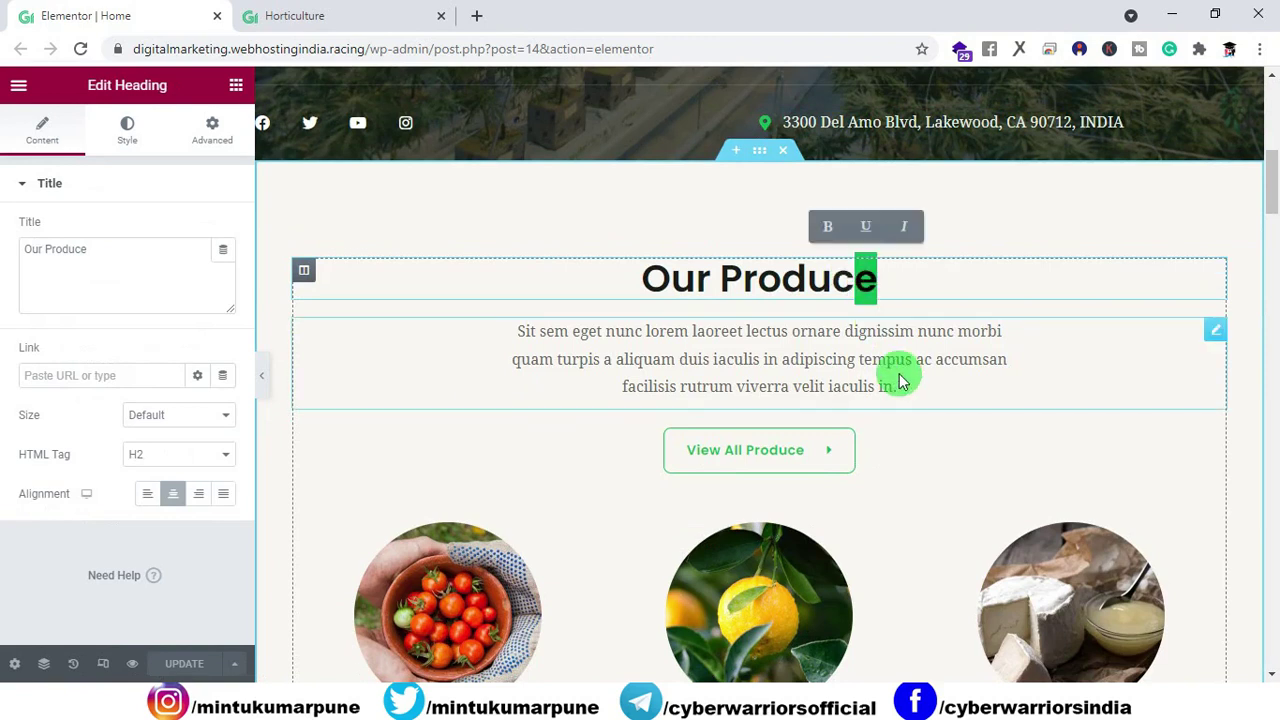
type("ts")
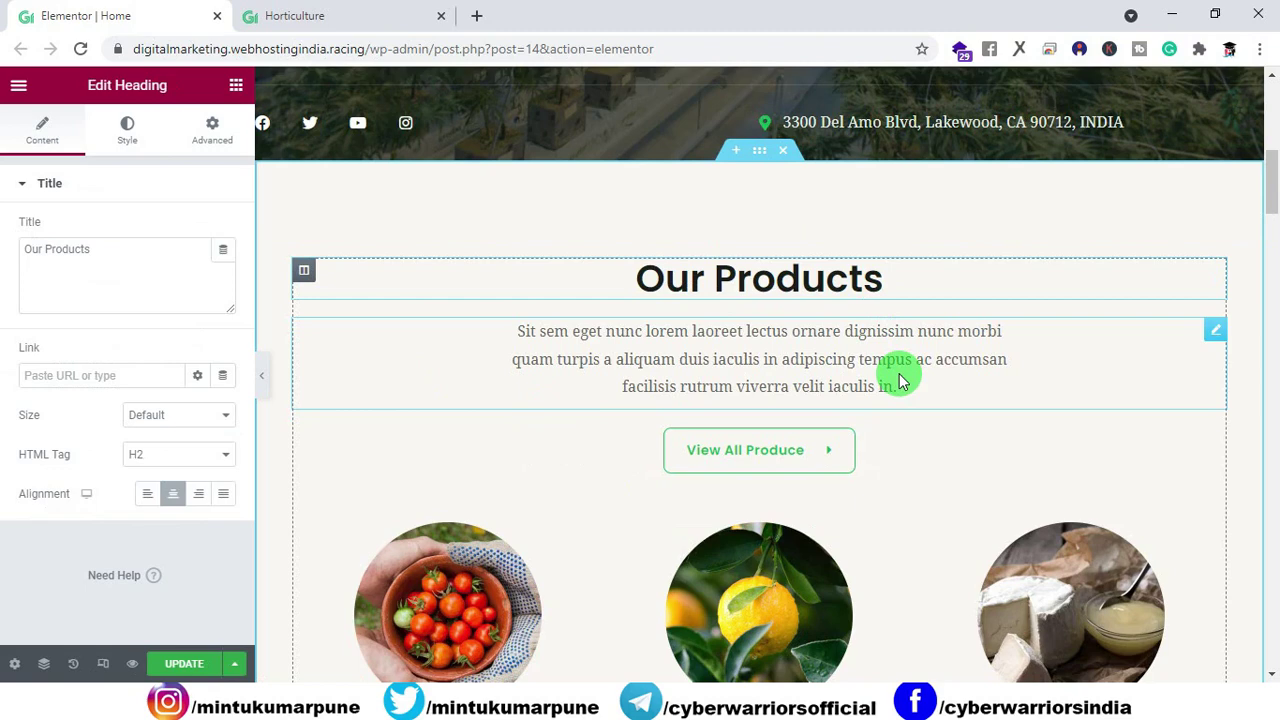
right_click(789, 461)
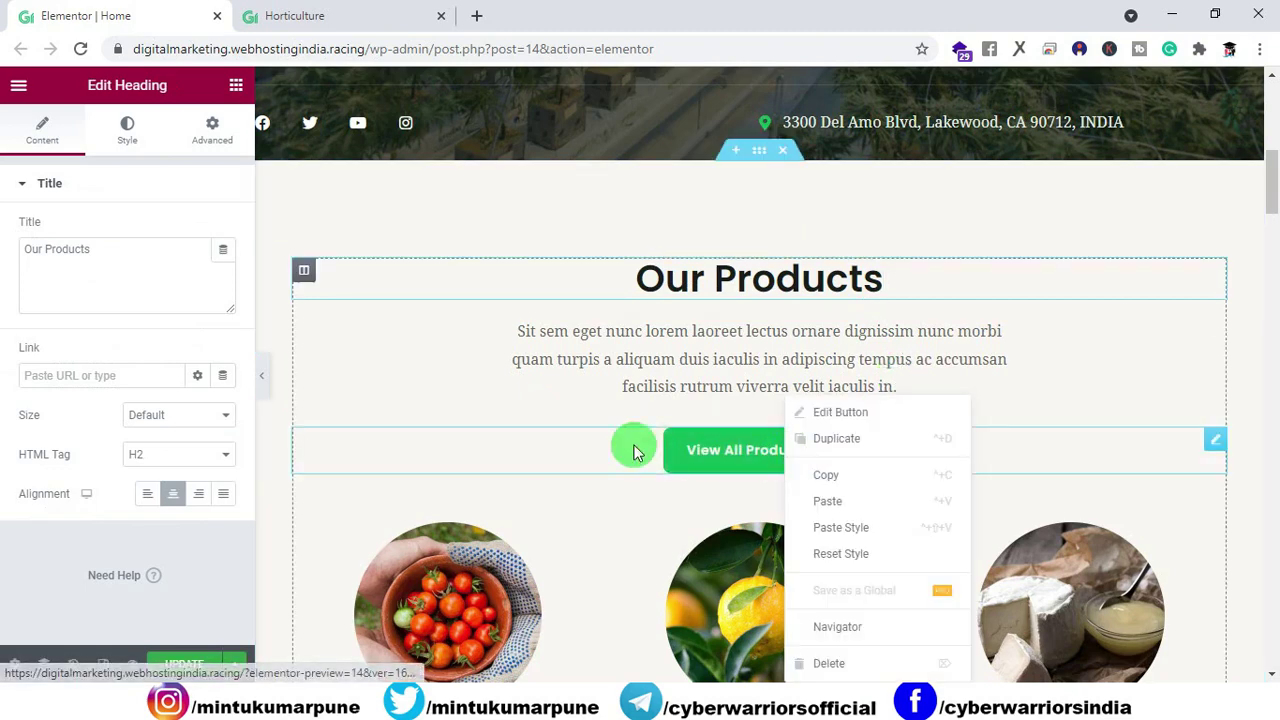
left_click(543, 421)
key("ctrl+Tab")
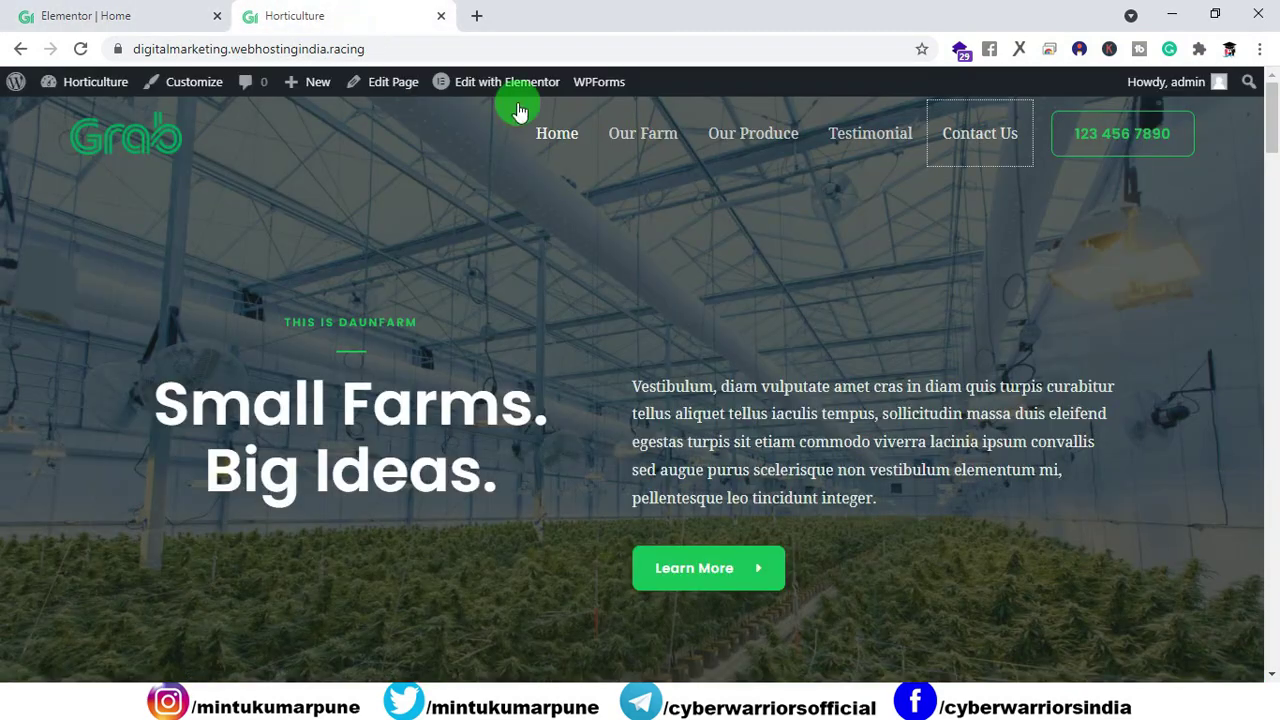
right_click(768, 147)
left_click(829, 151)
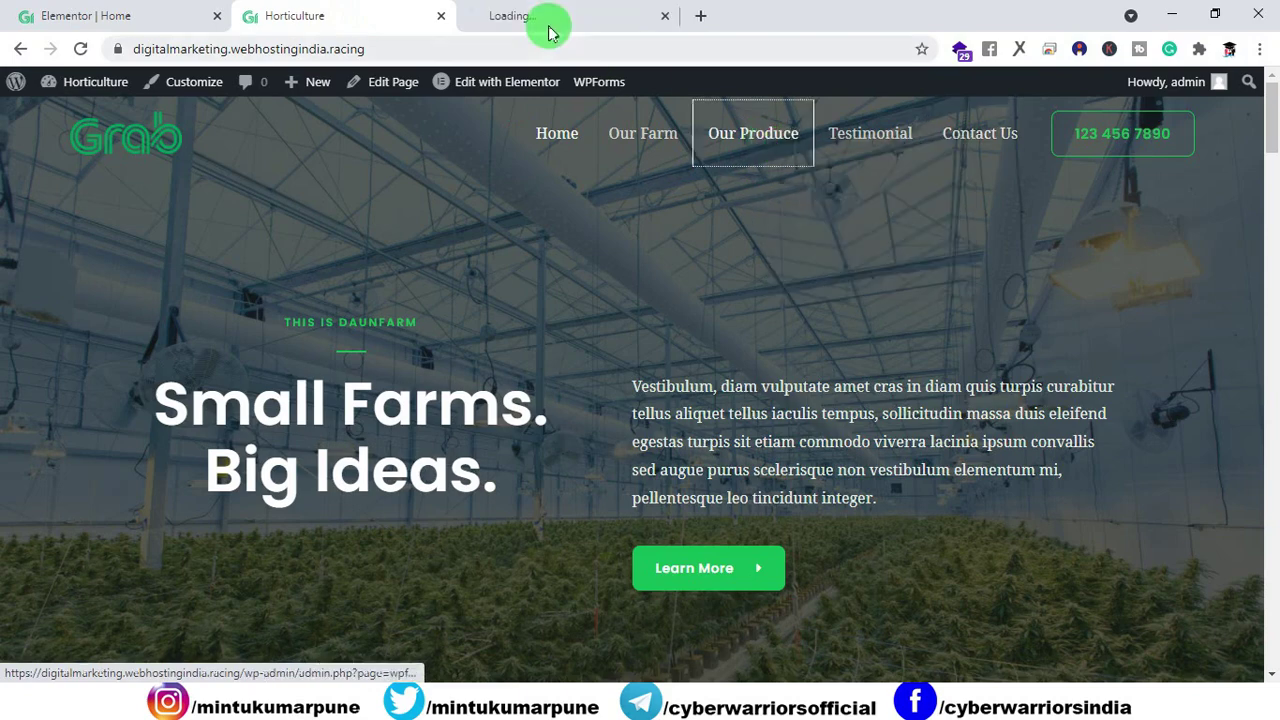
left_click(551, 22)
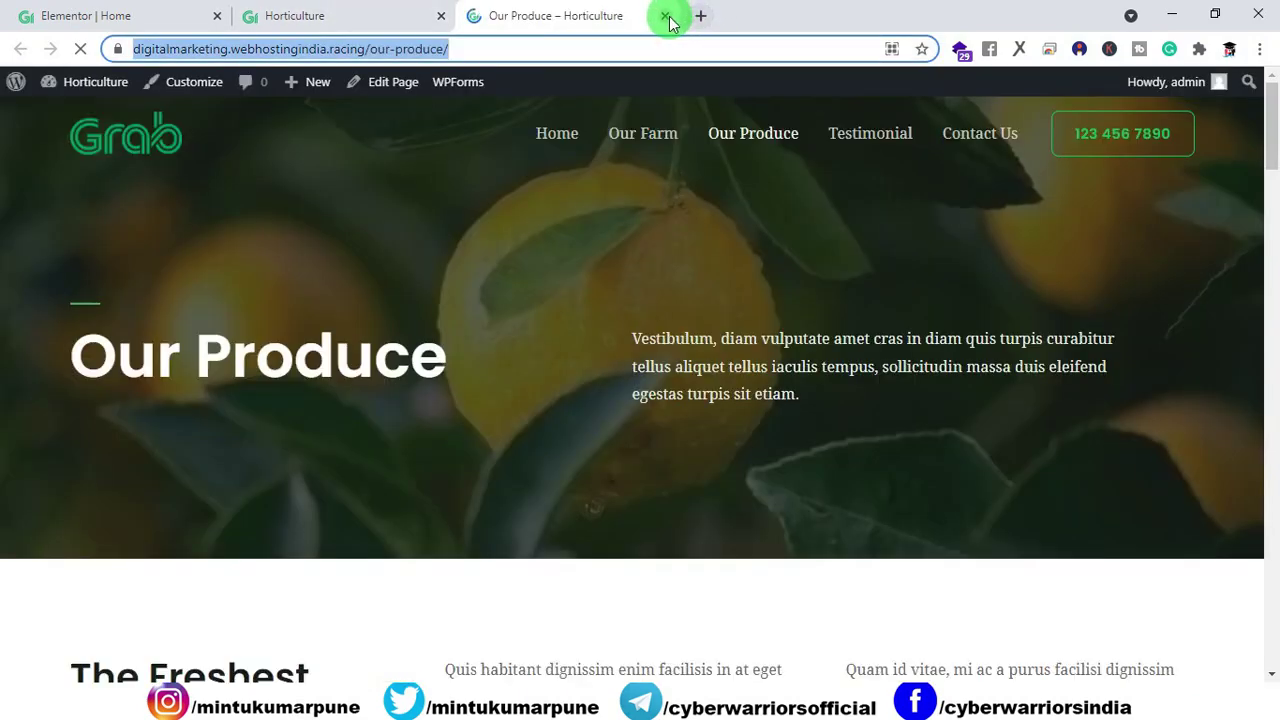
left_click(665, 15)
left_click(779, 460)
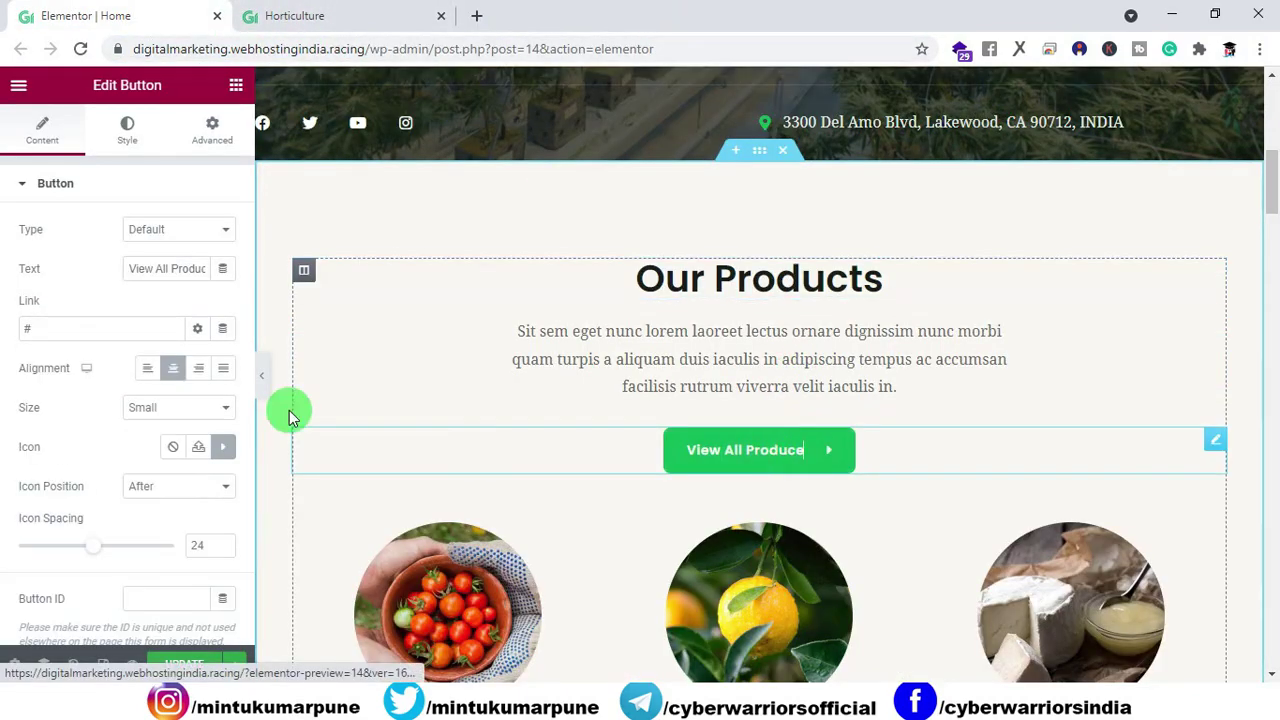
type("https://digitalmarketing.webhostingindia.racing/our-produce/")
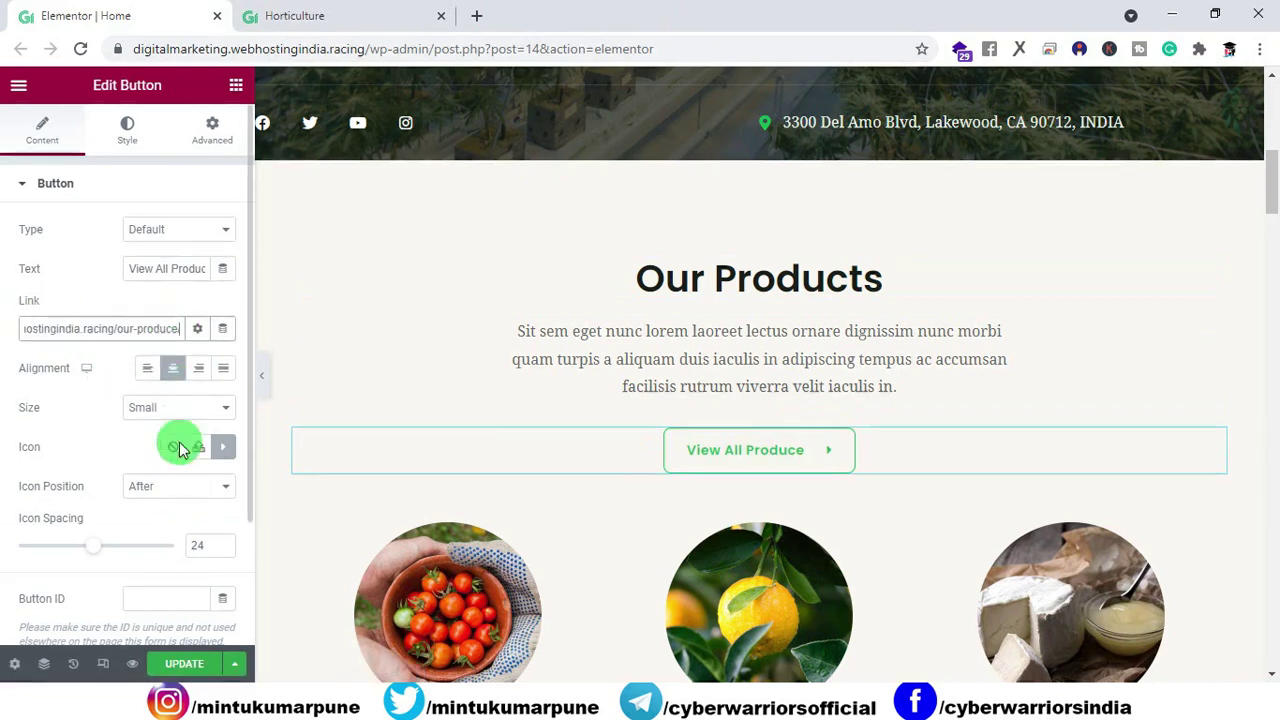
left_click(181, 666)
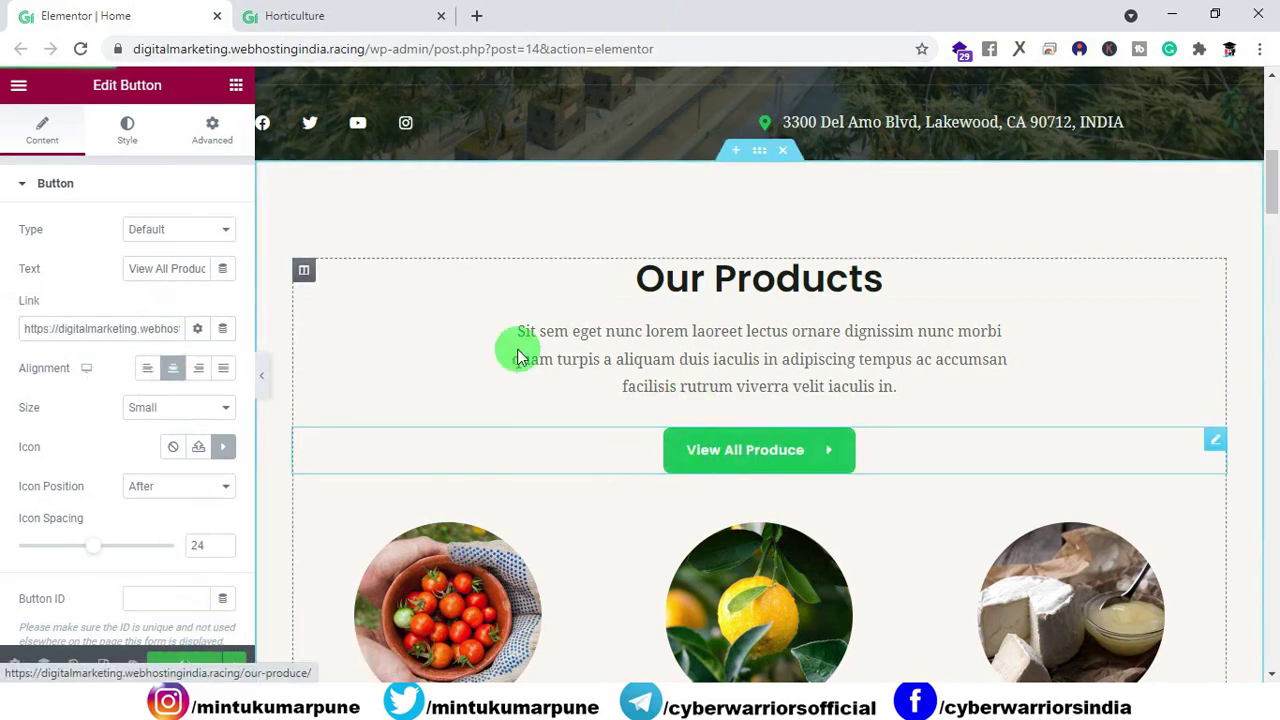
Step: Replace the full stop ending the Our Products paragraph with "Cyber Warrios" and update the page
left_click(886, 392)
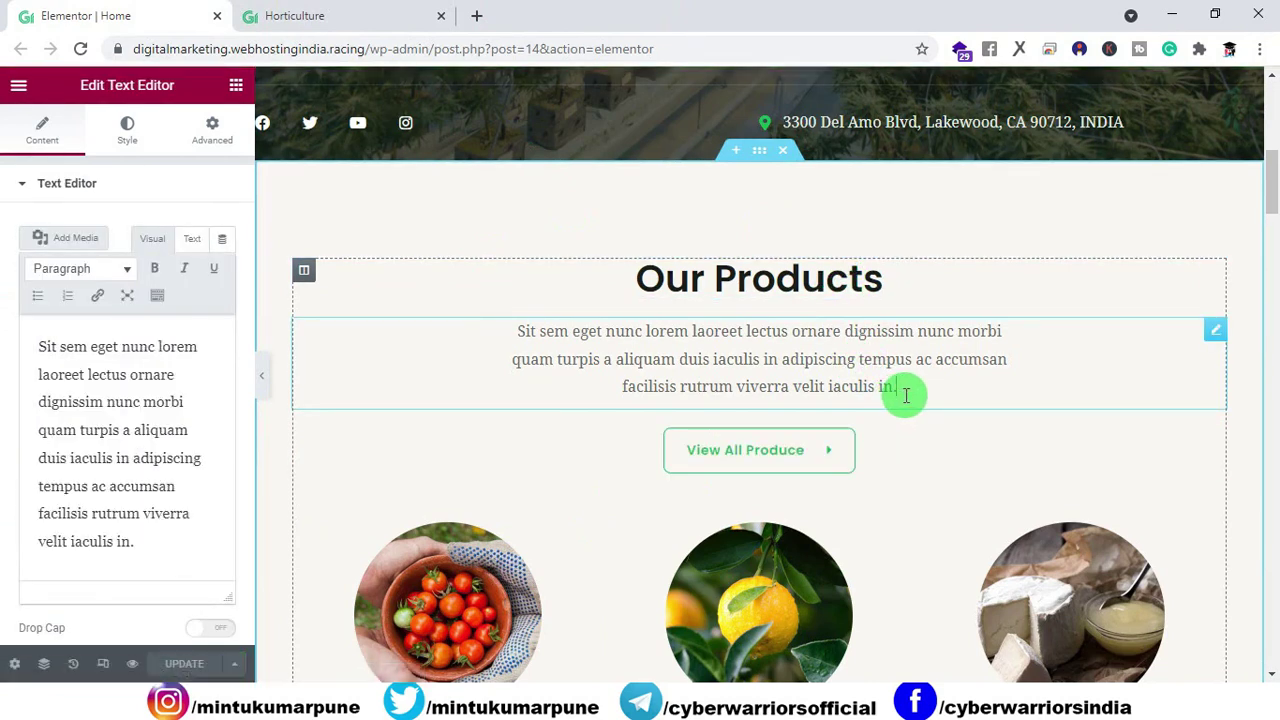
key("BackSpace")
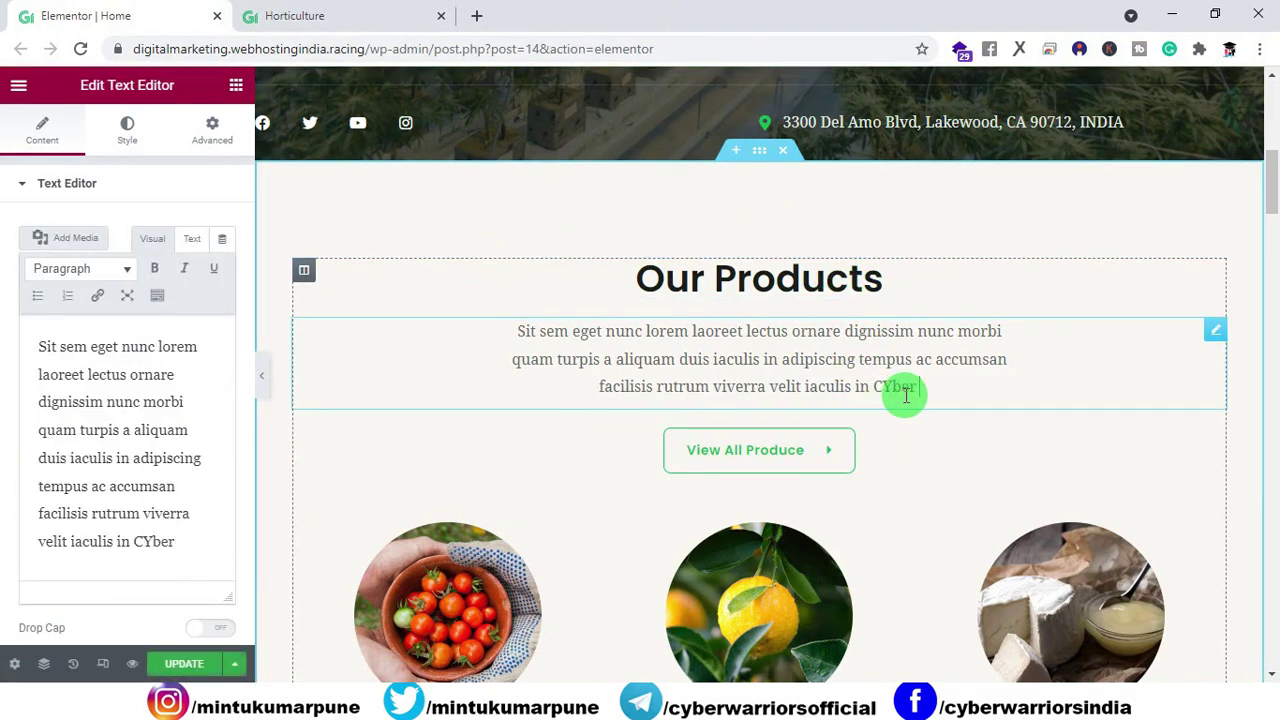
type("CYber Warrios")
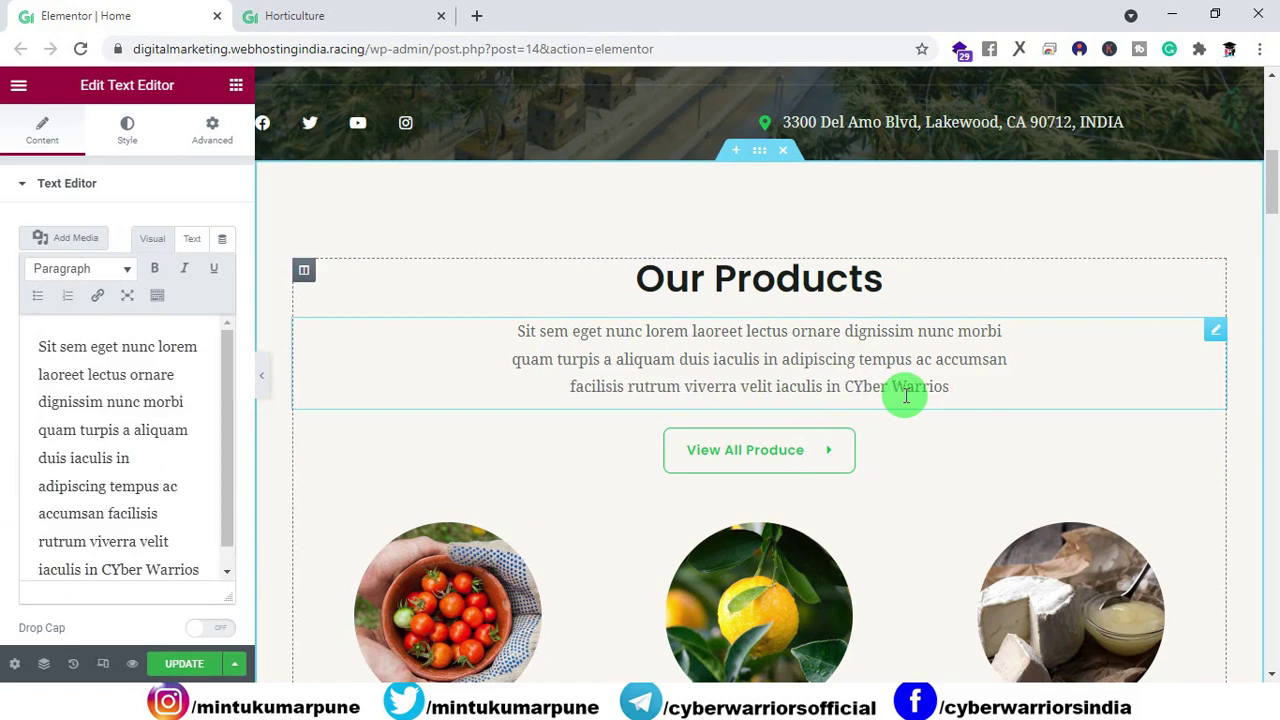
left_click(860, 387)
key("BackSpace")
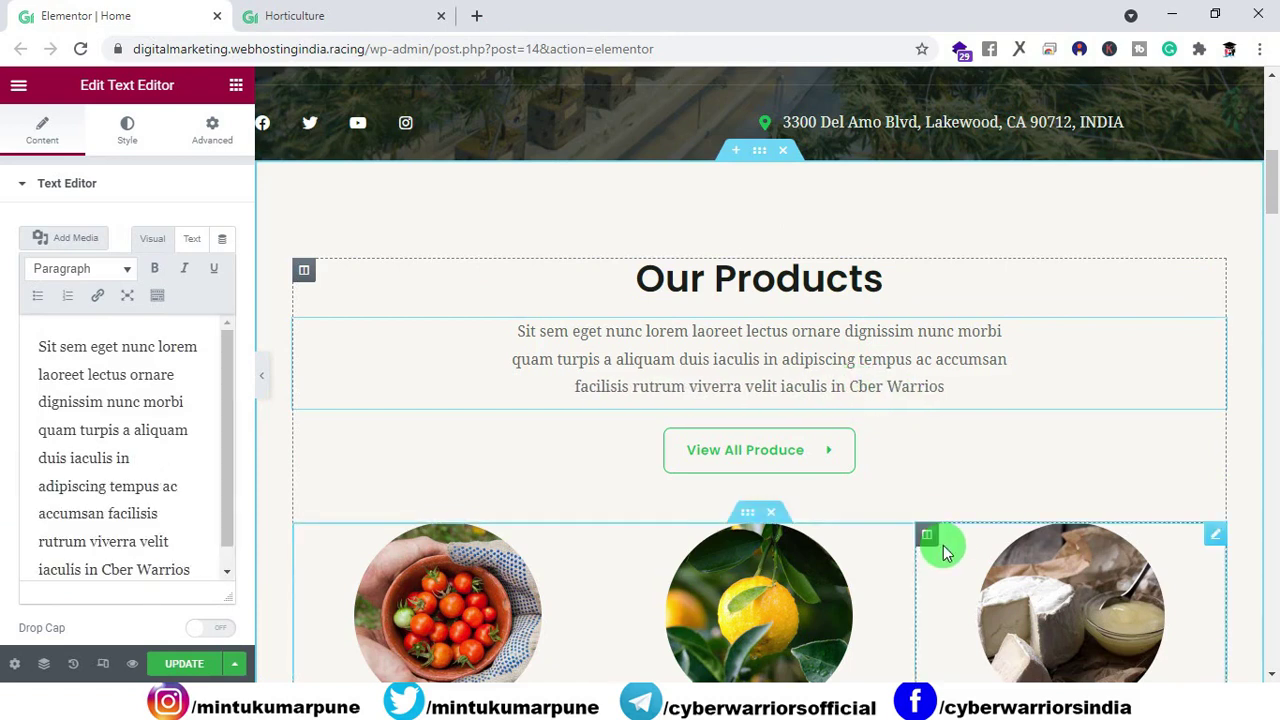
type("y")
left_click(184, 663)
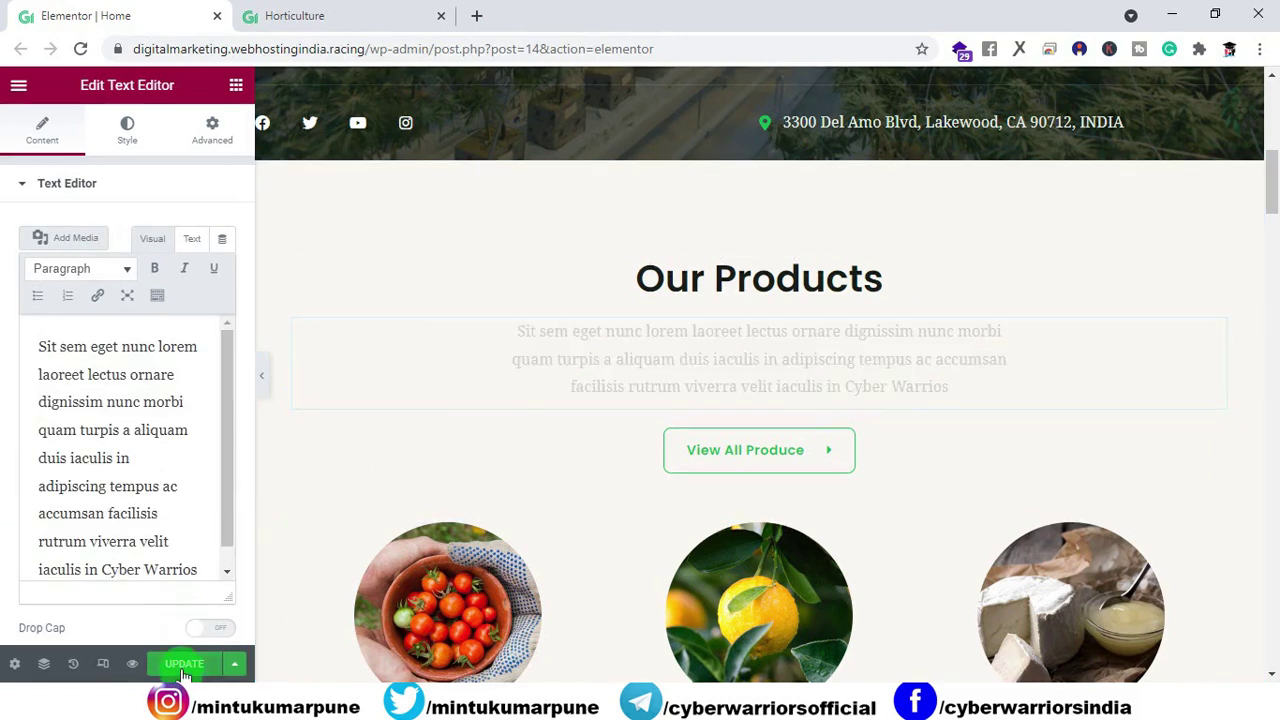
Step: Replace the Vegetable product image with horticulturist-seeding-plants.jpg from the media library
scroll(523, 551, "down", 2)
scroll(523, 548, "down", 1)
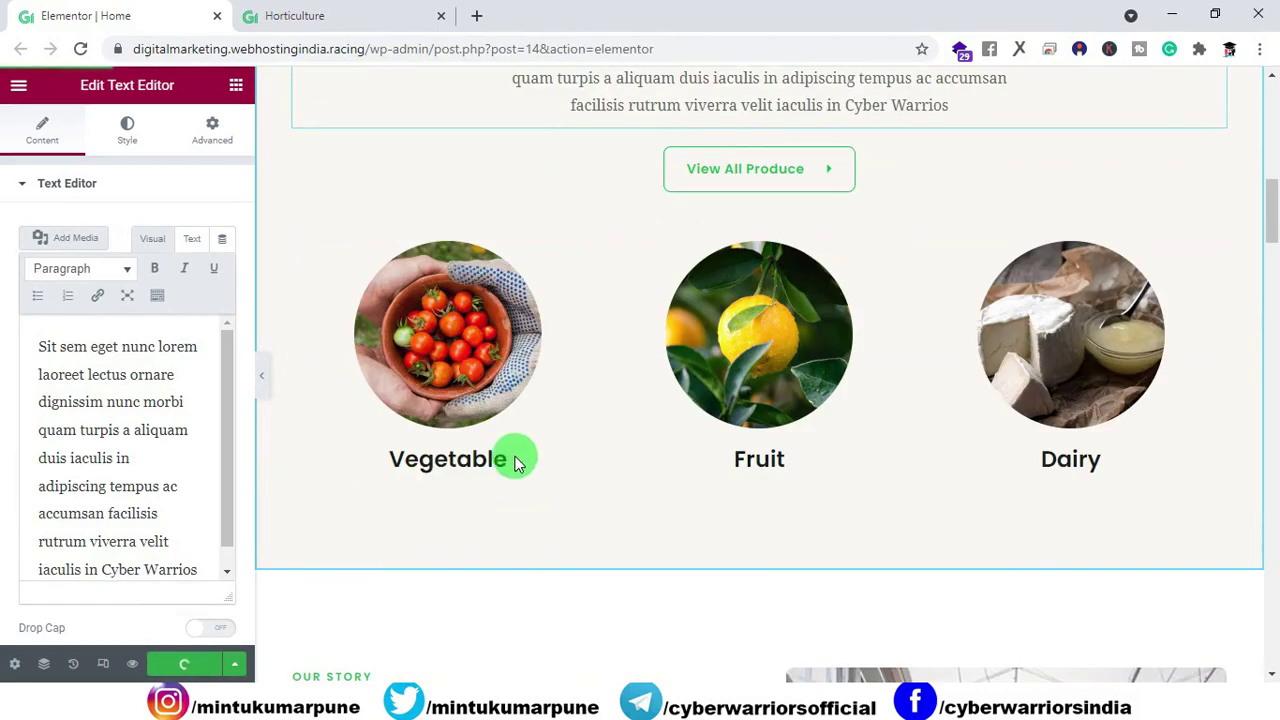
left_click(428, 317)
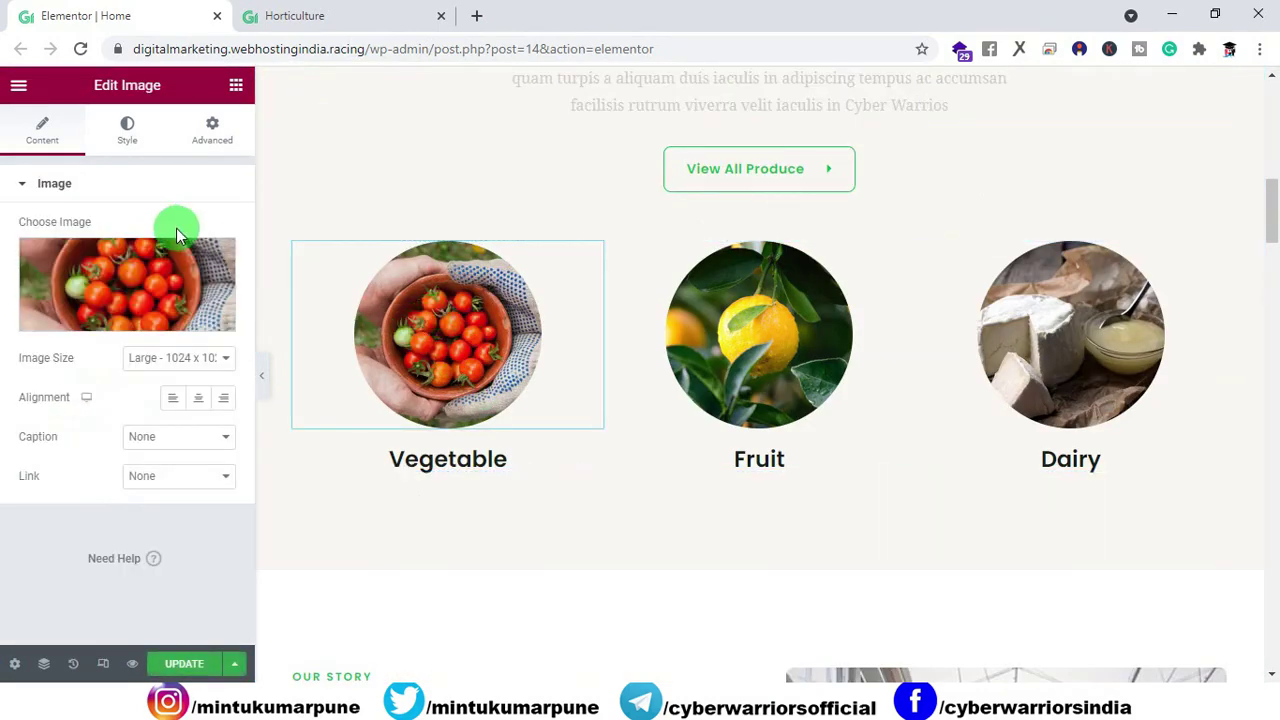
left_click(107, 318)
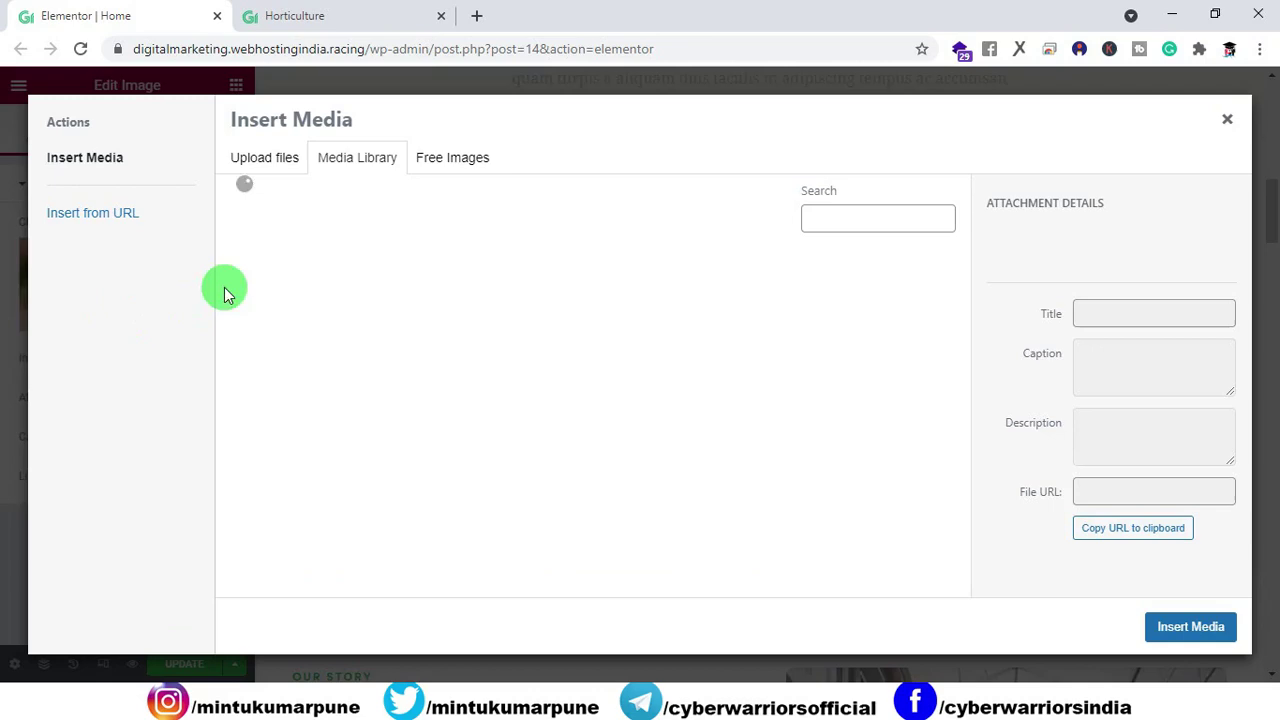
left_click(260, 170)
left_click(340, 172)
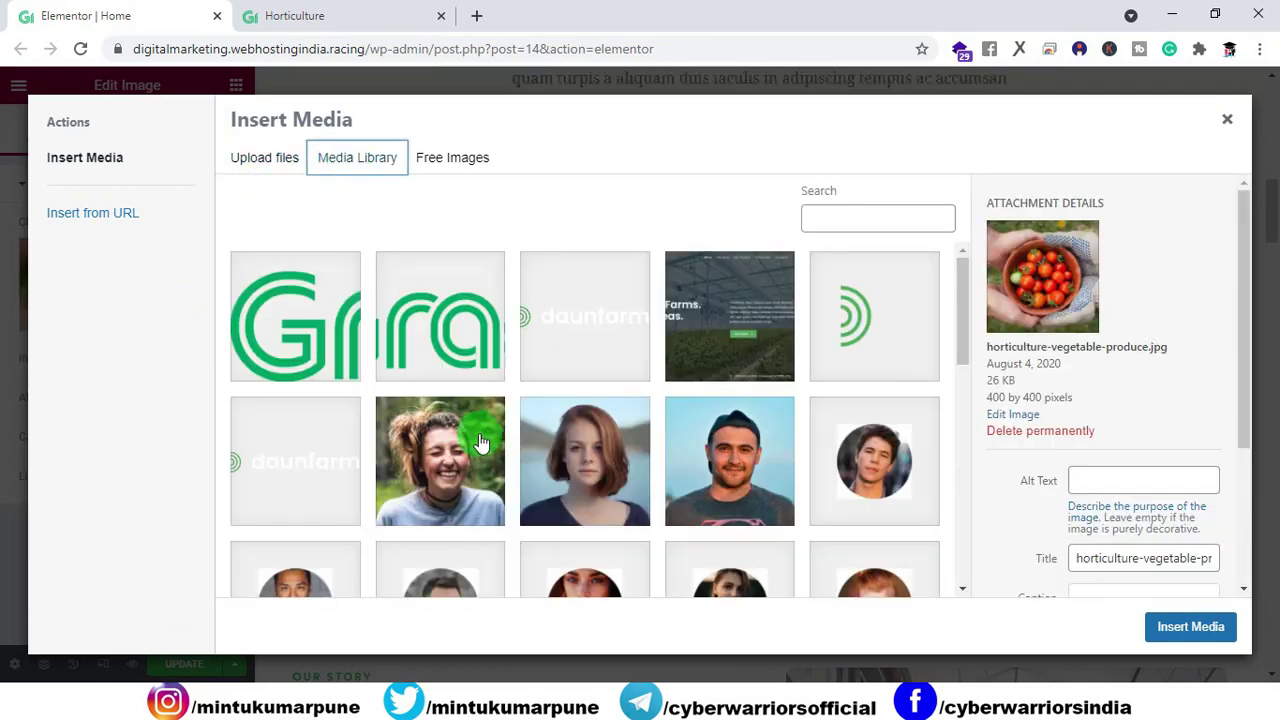
scroll(576, 468, "down", 10)
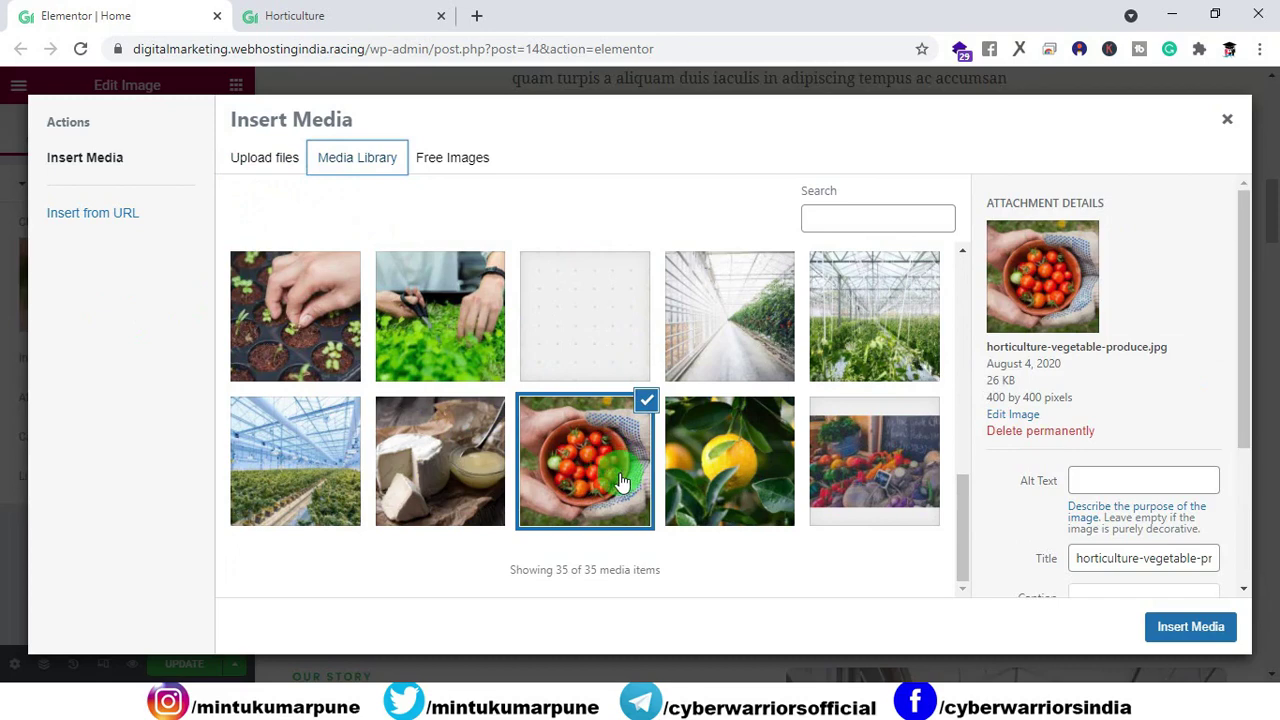
left_click(350, 345)
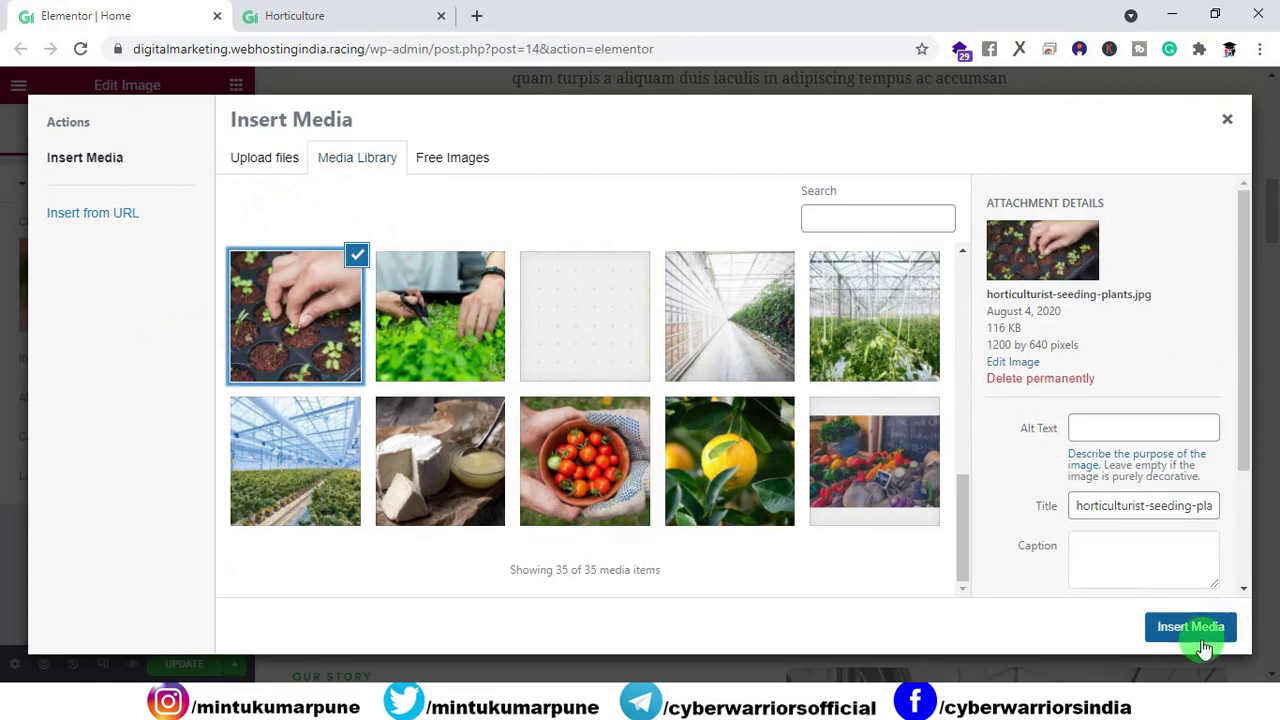
left_click(1192, 630)
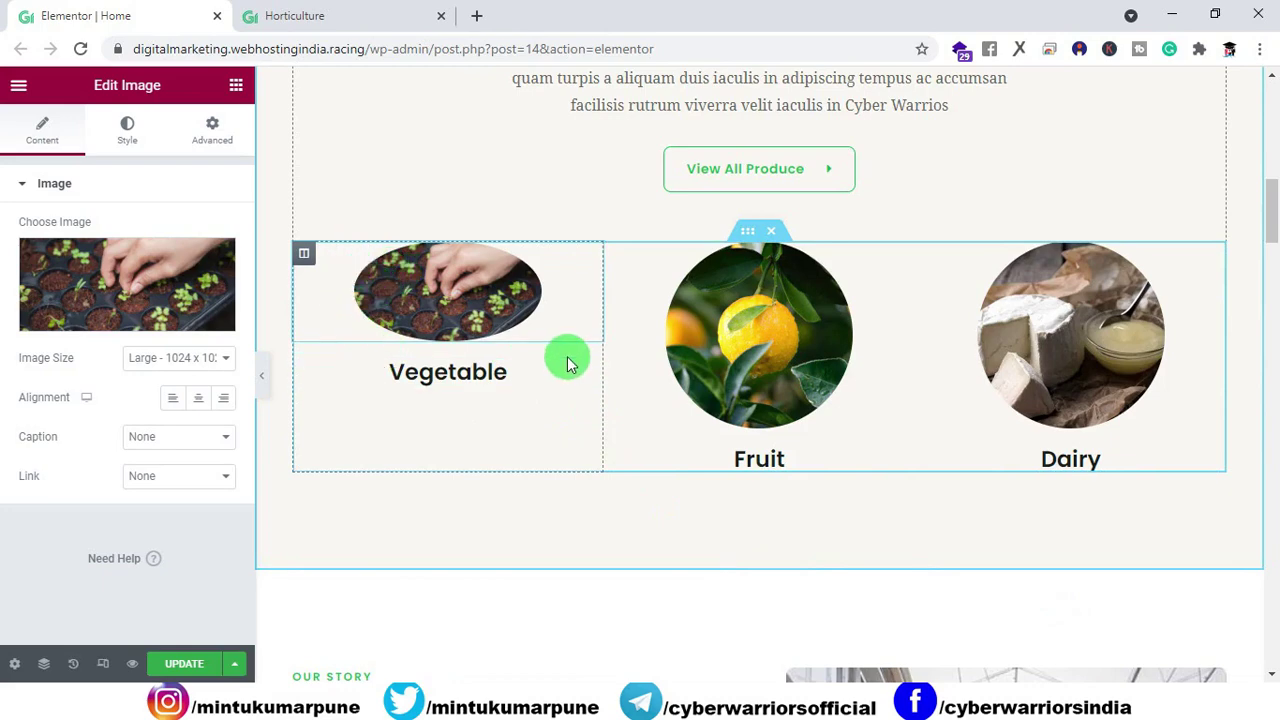
Step: Replace the Vegetable product image with horticulrurist-cutting-plant.jpg from the media library
left_click(93, 316)
left_click(471, 349)
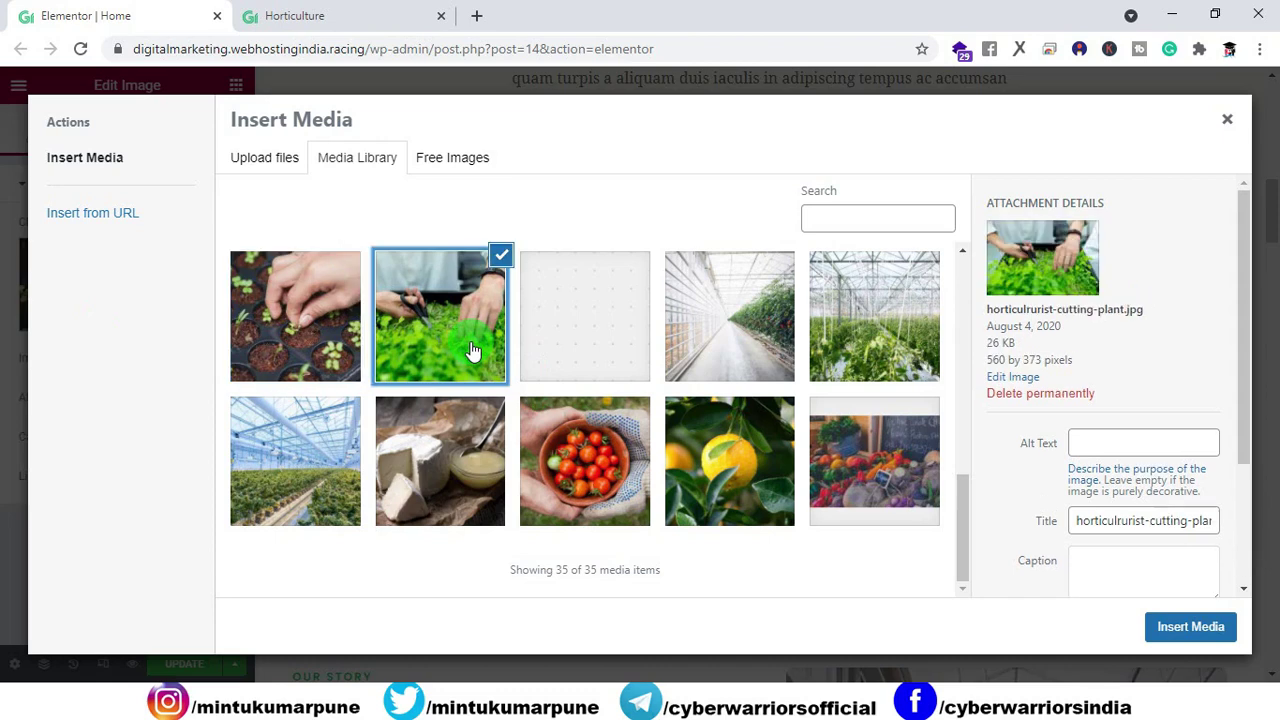
left_click(1191, 626)
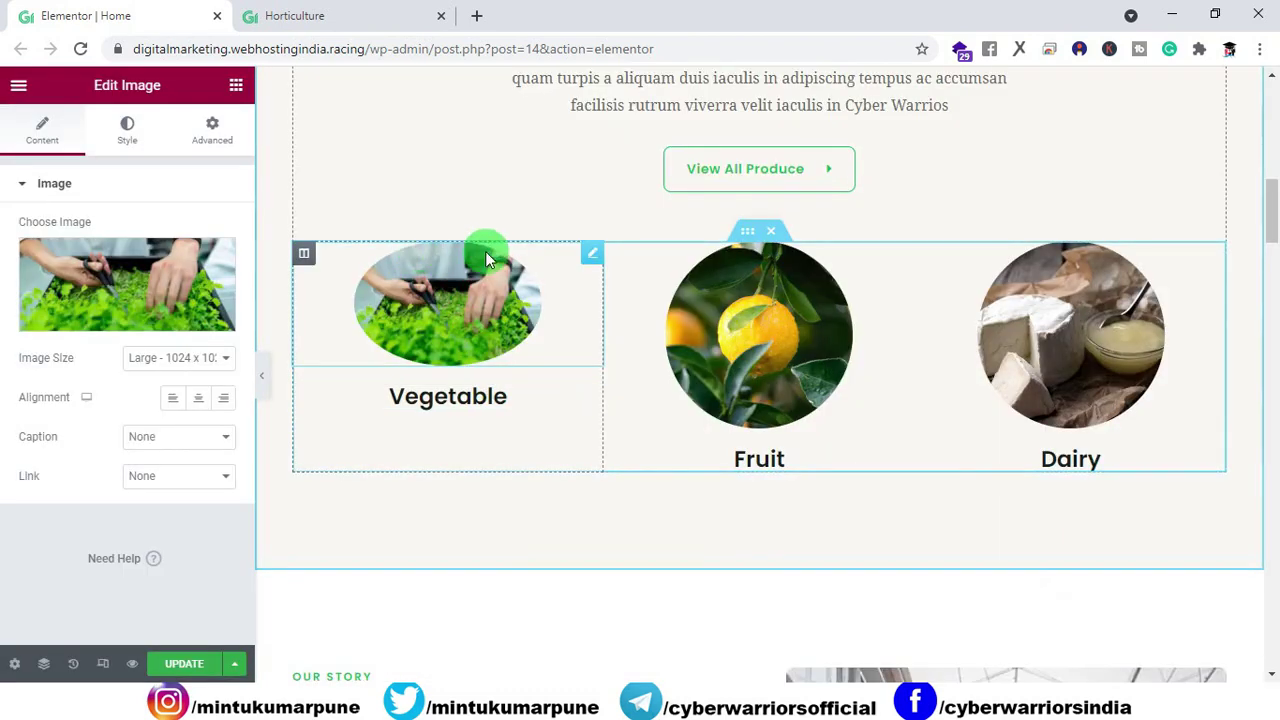
Step: Restore the original bowl-of-tomatoes picture, horticulture-vegetable-produce.jpg, as the Vegetable product image
left_click(125, 333)
left_click(600, 450)
left_click(1191, 624)
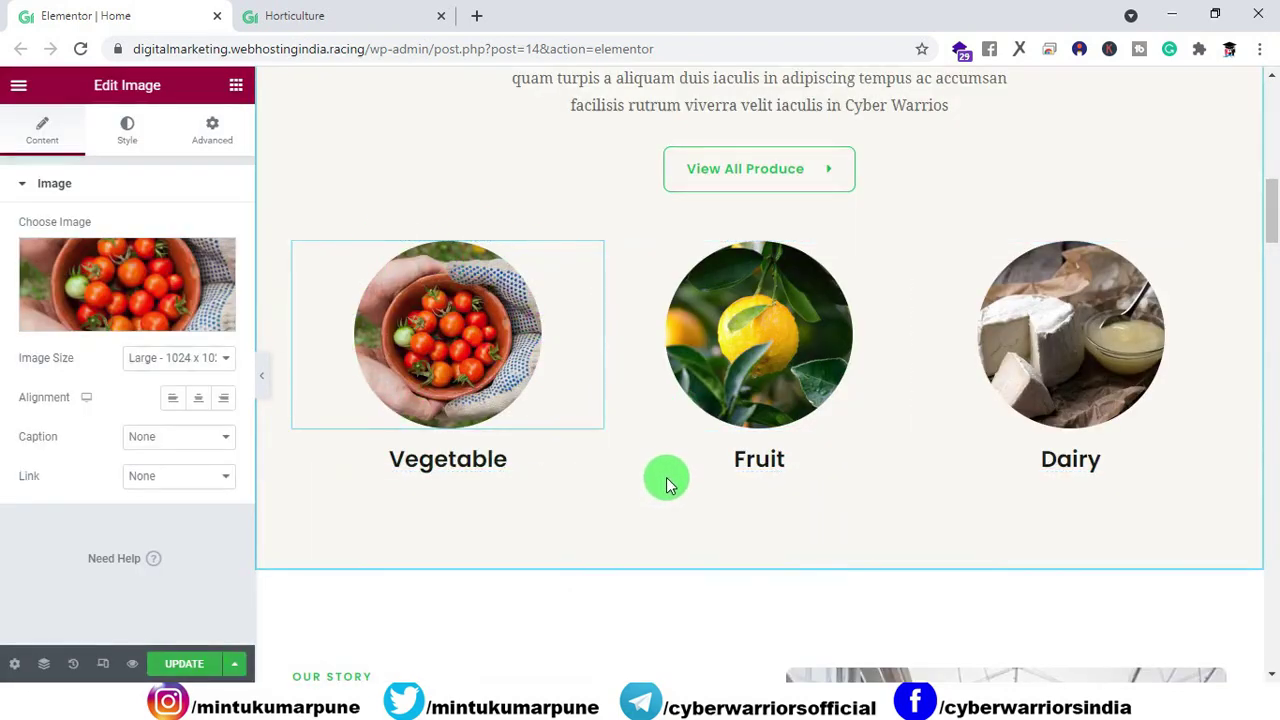
Step: Change the Vegetable product heading to "Tomato" and update the page
left_click(409, 462)
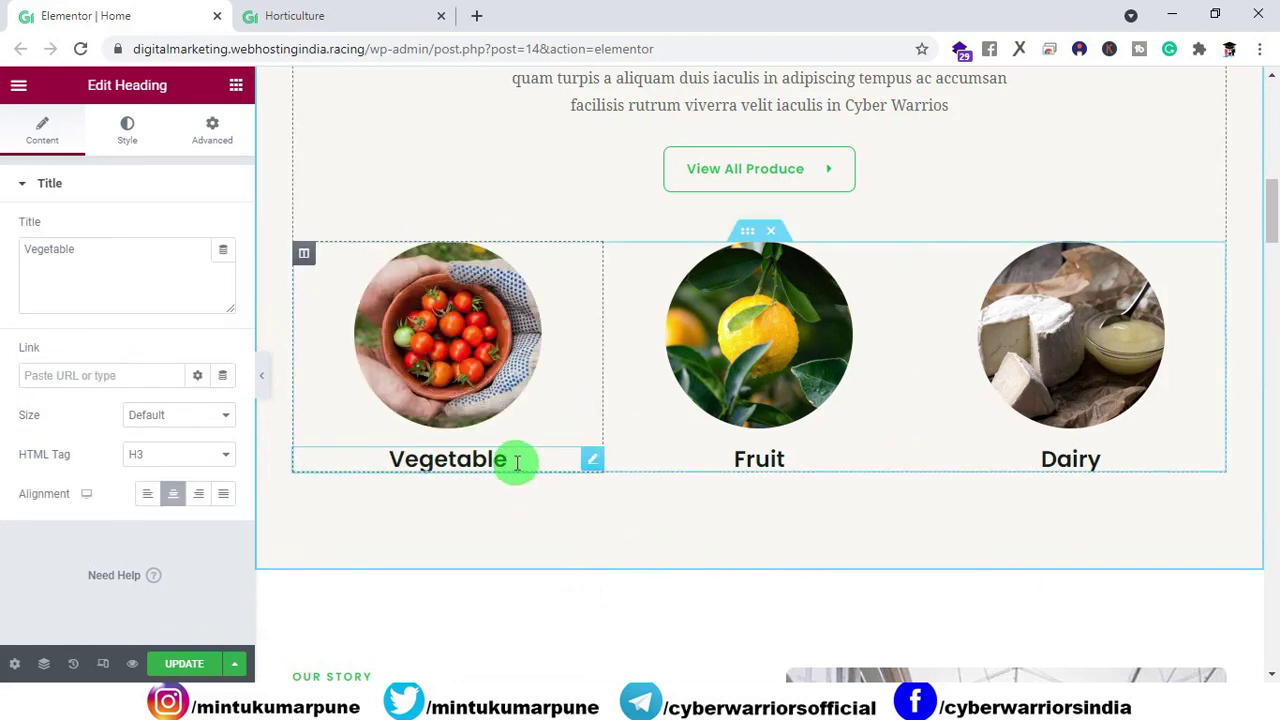
left_click_drag(512, 459, 387, 459)
type("Tomato")
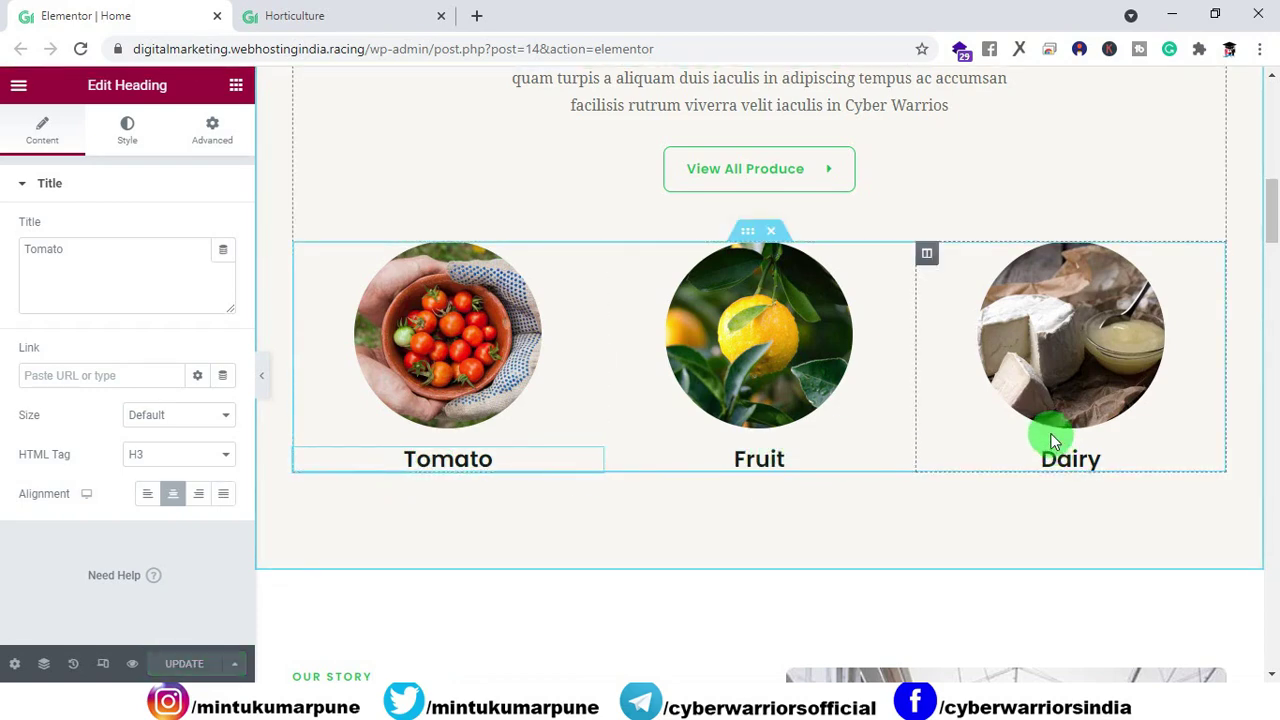
Step: Delete the Read More button under the Our Story section's paragraph
scroll(883, 374, "down", 8)
scroll(557, 337, "up", 2)
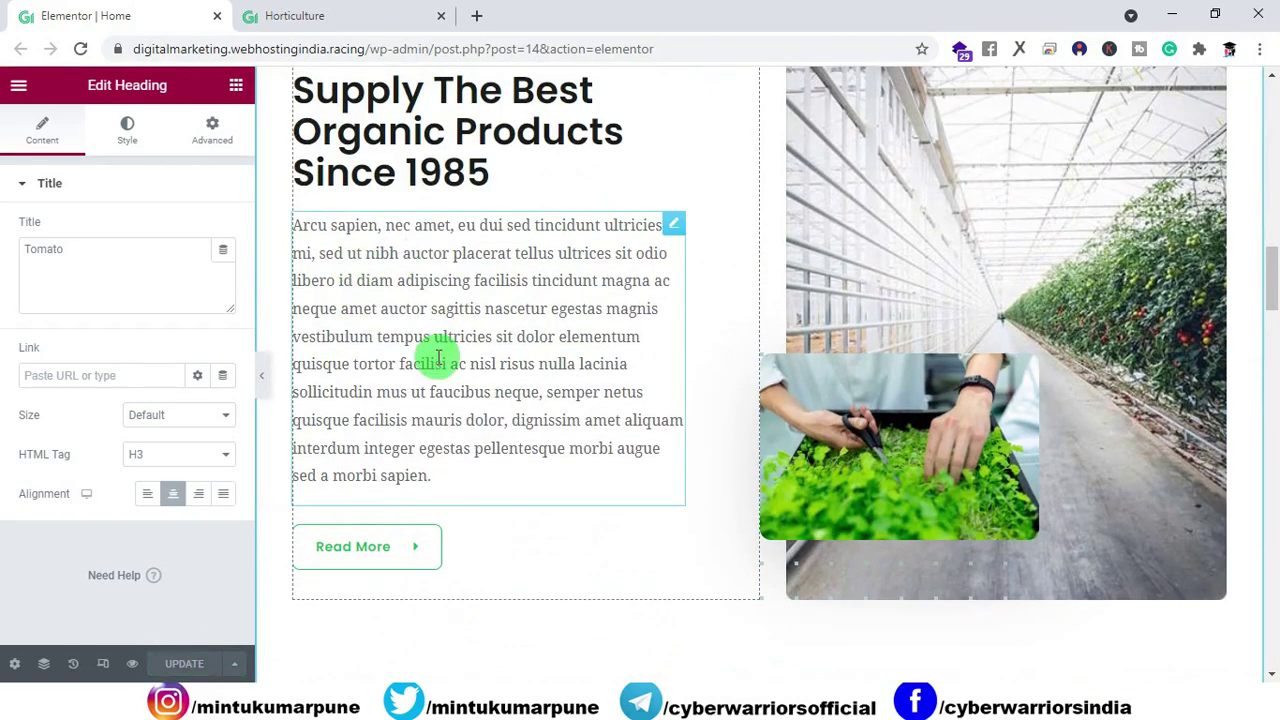
right_click(406, 549)
left_click(450, 672)
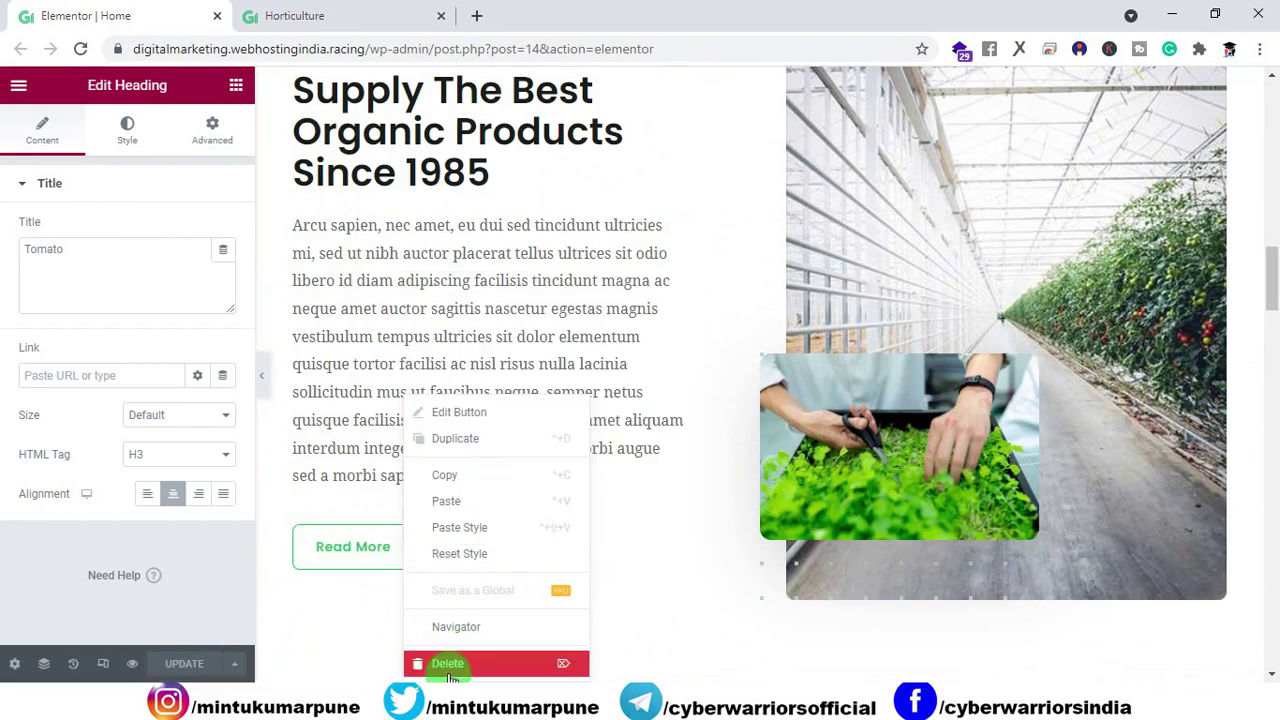
Step: Justify the Our Story paragraph by inserting <p align = "justify"> from Notepad at the start of its HTML, and update the page
left_click(457, 400)
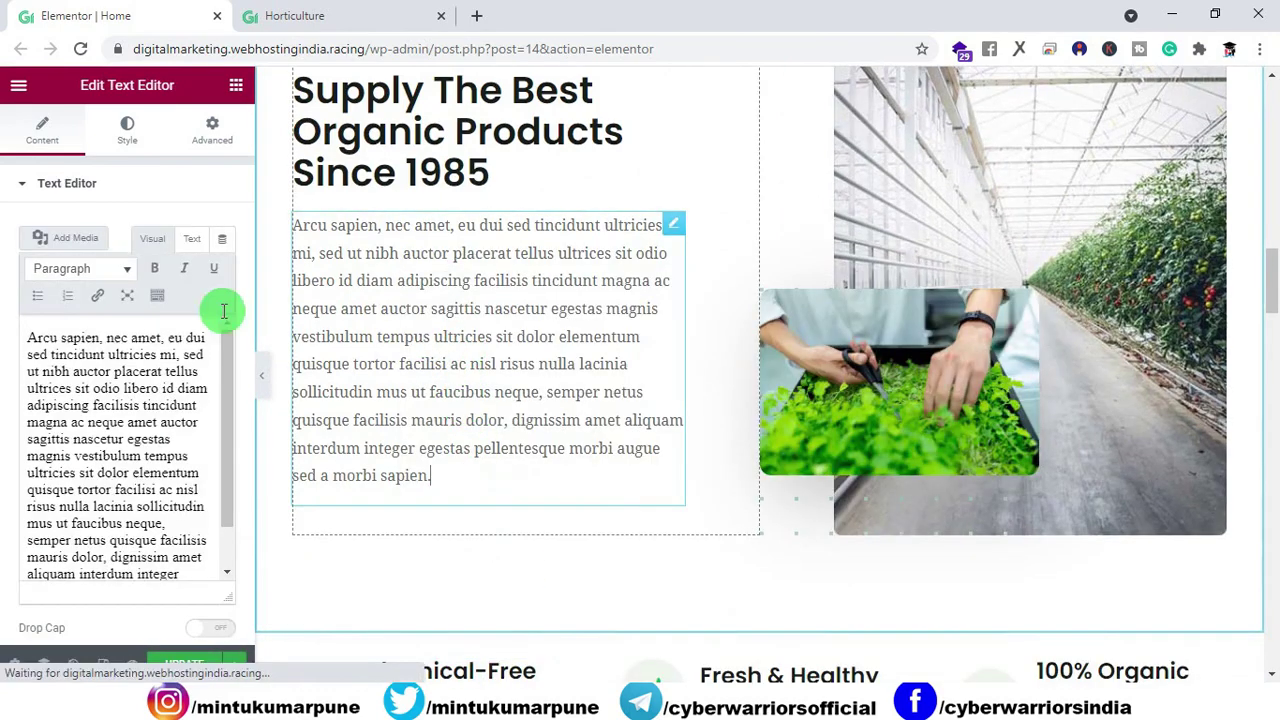
left_click(198, 243)
left_click(33, 335)
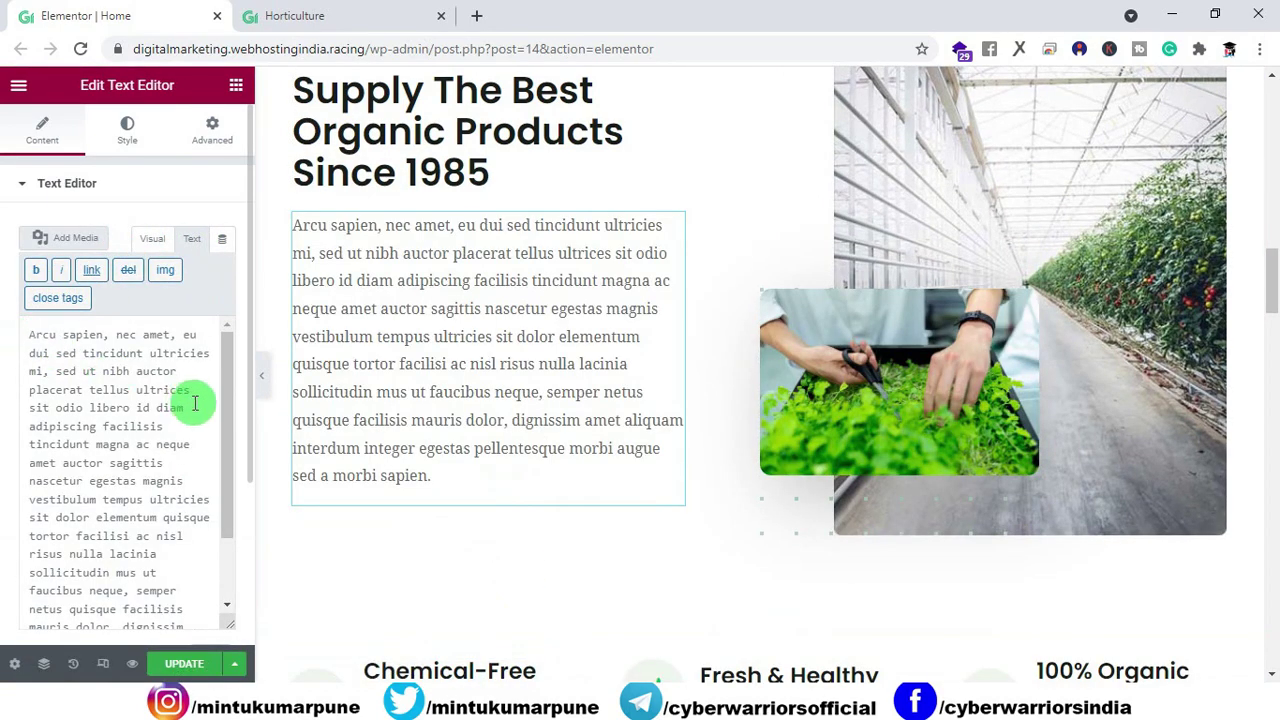
type("https://digitalmarketing.webhostingindia.racing/our-produce/")
key("ctrl+z")
key("alt+Tab")
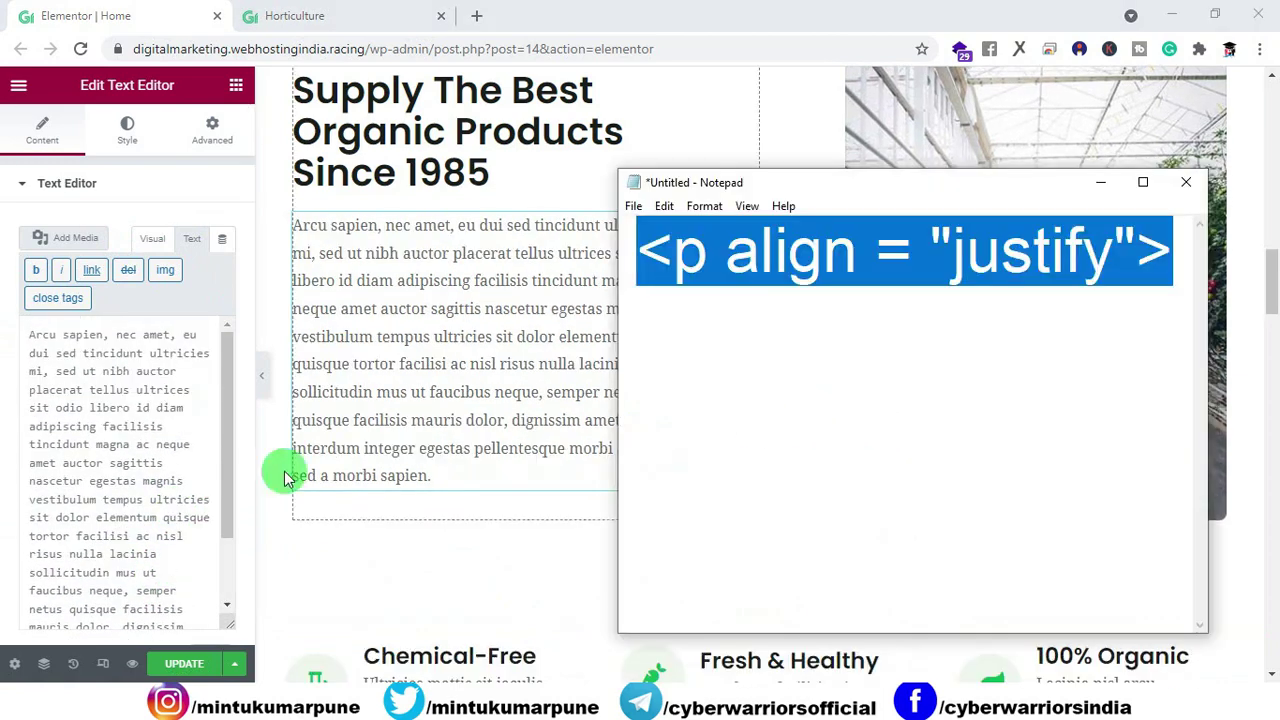
left_click(31, 338)
type("<p align = \"justify\">")
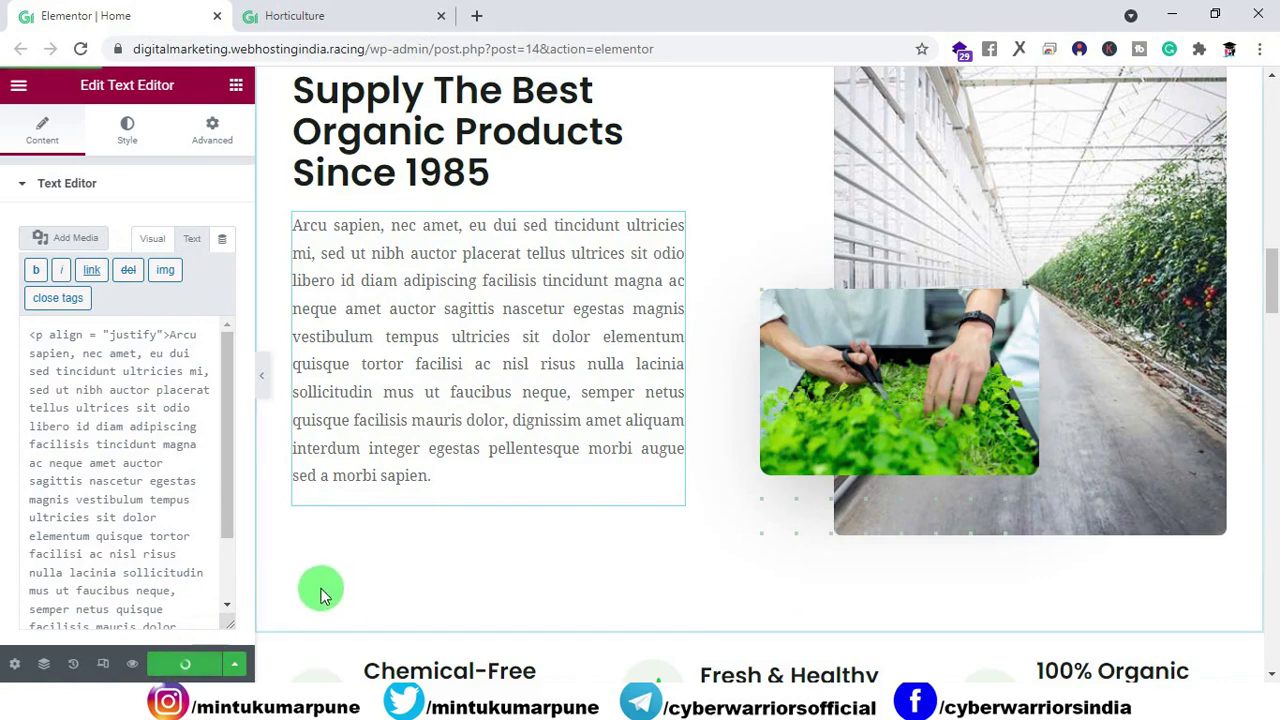
Step: Review the remaining home page sections down to the footer, including the Our Story image settings and the farm video play icon's link
left_click(891, 373)
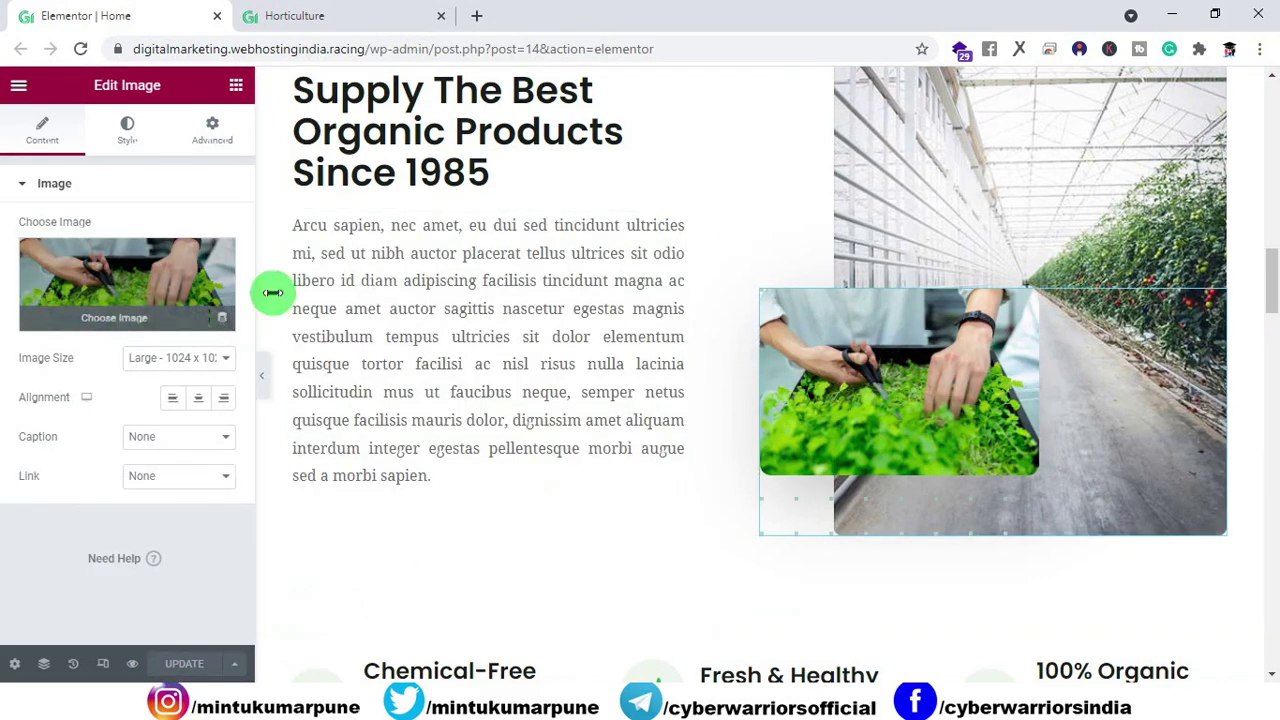
scroll(629, 356, "down", 5)
scroll(686, 337, "down", 3)
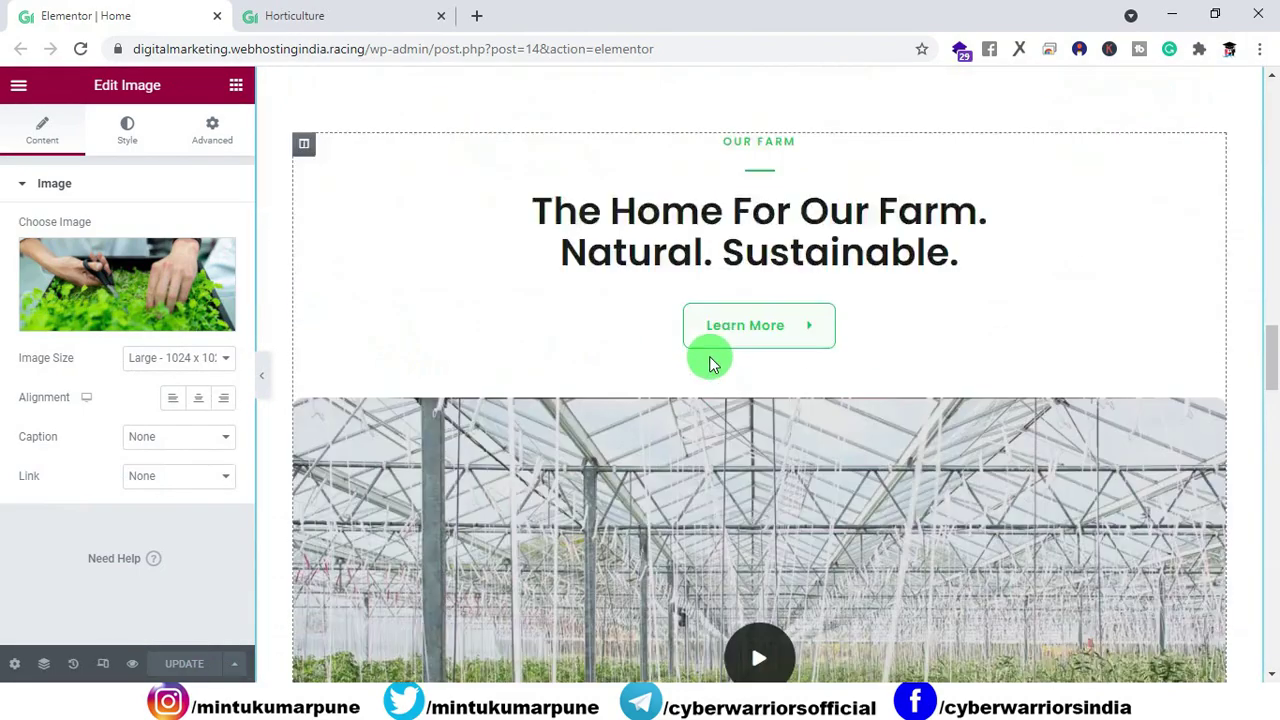
scroll(709, 357, "down", 10)
scroll(709, 357, "up", 7)
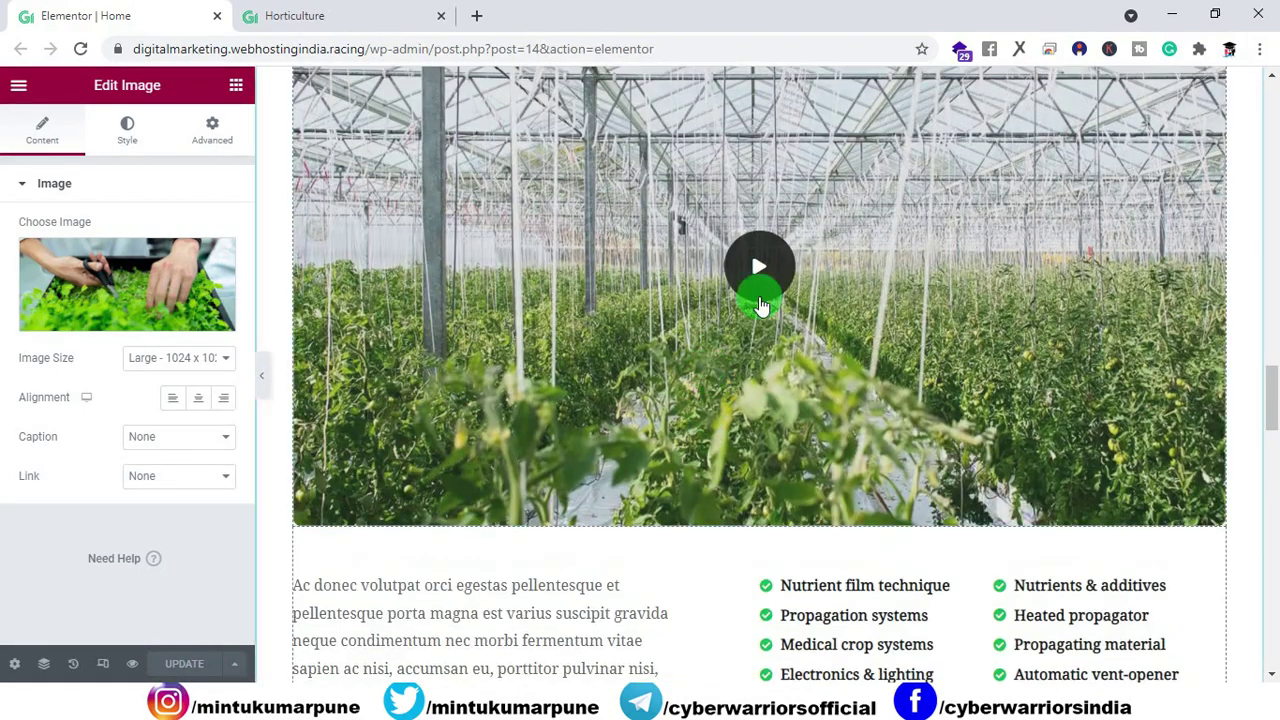
left_click(742, 280)
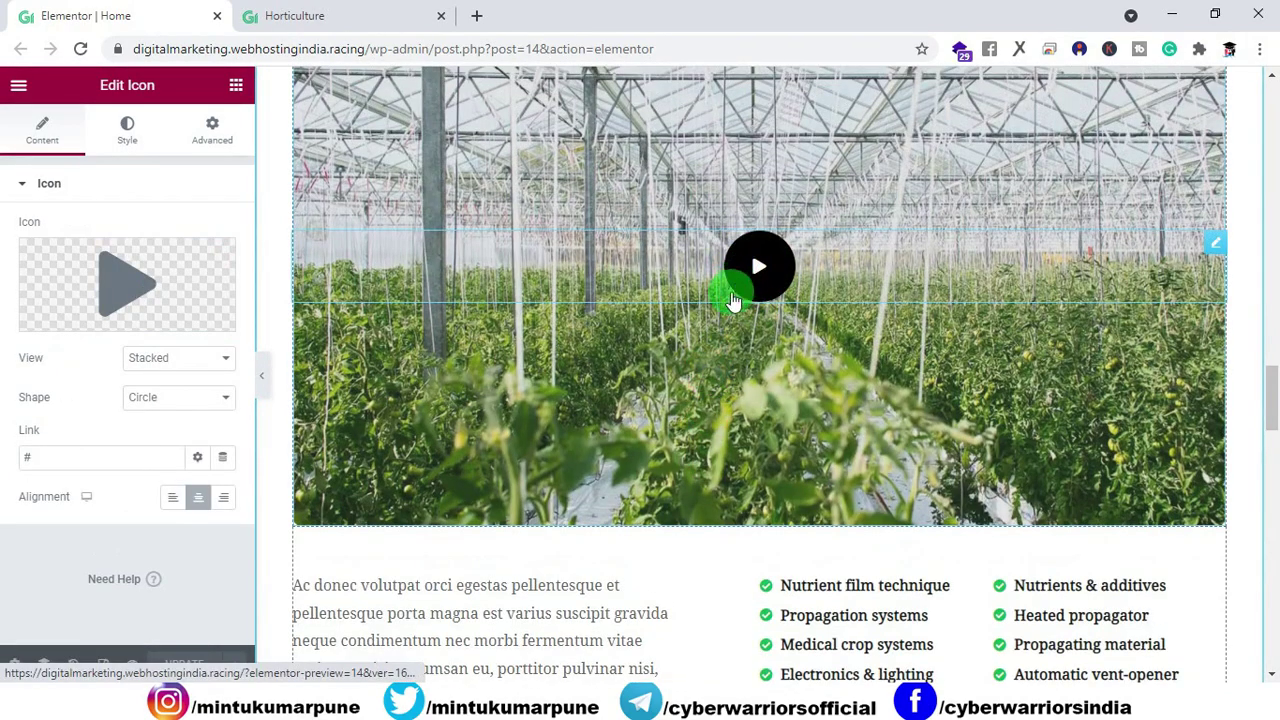
double_click(82, 461)
scroll(608, 503, "down", 5)
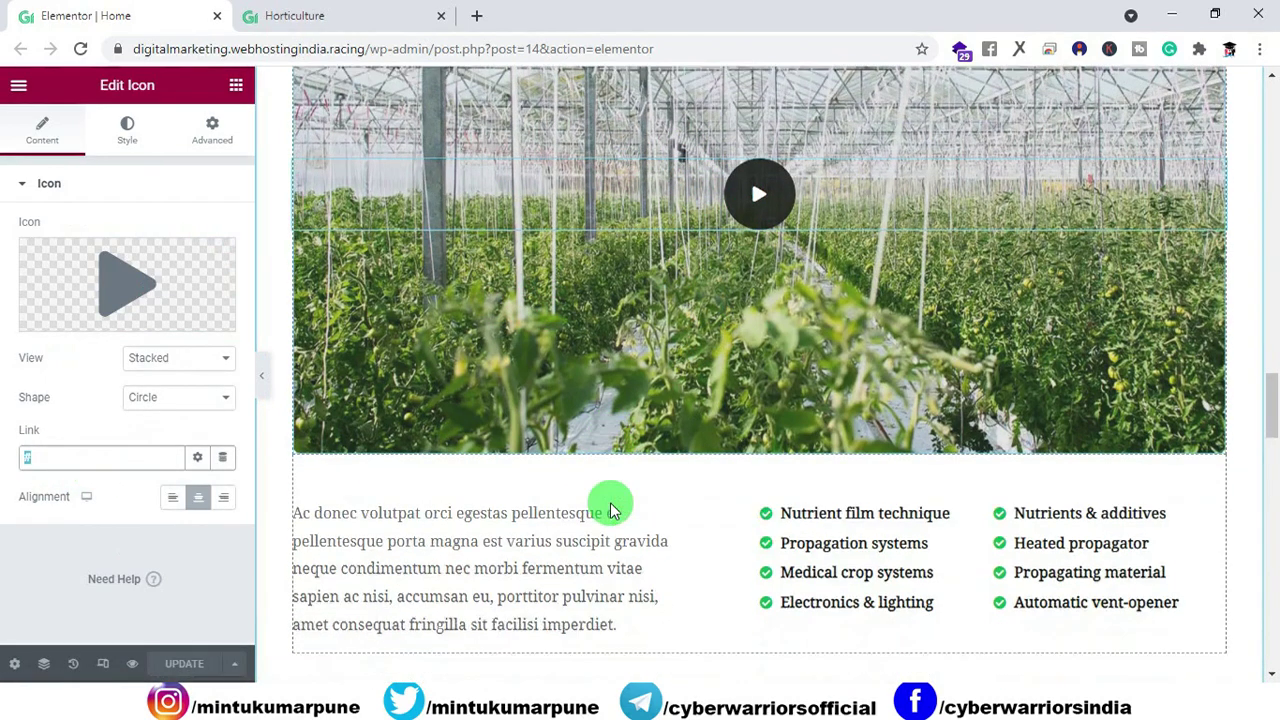
scroll(707, 472, "down", 10)
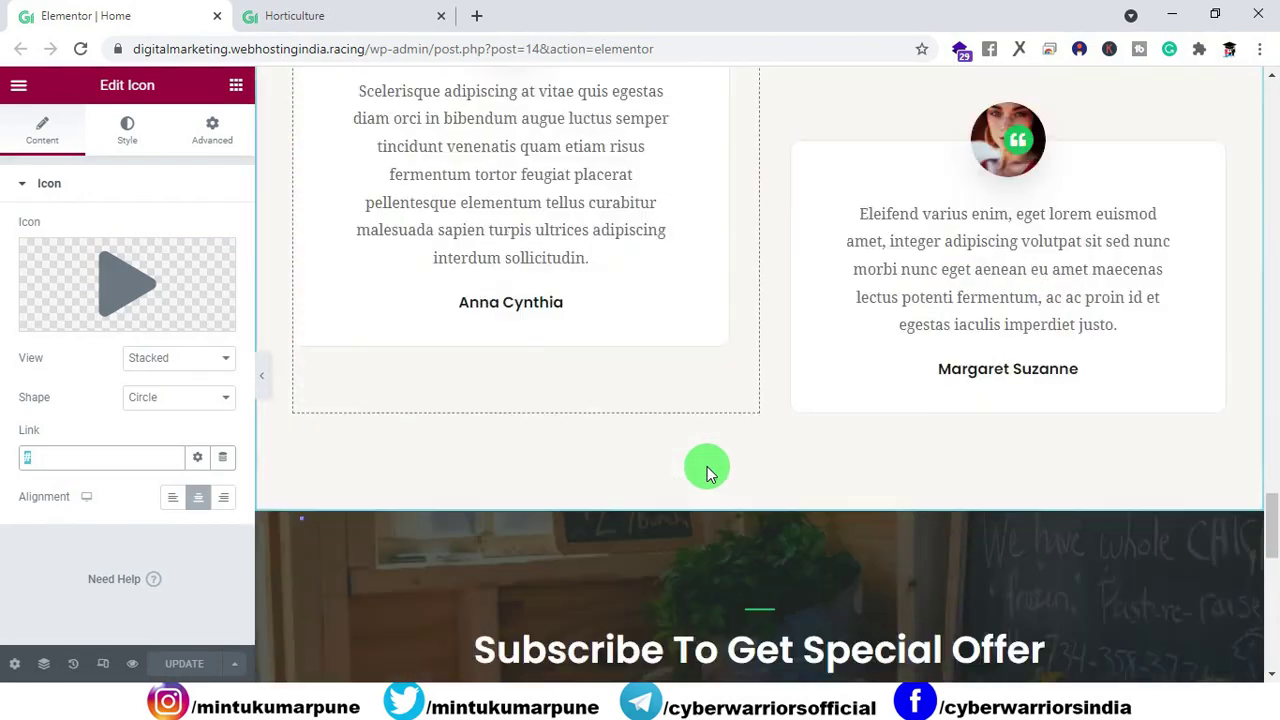
scroll(704, 467, "down", 3)
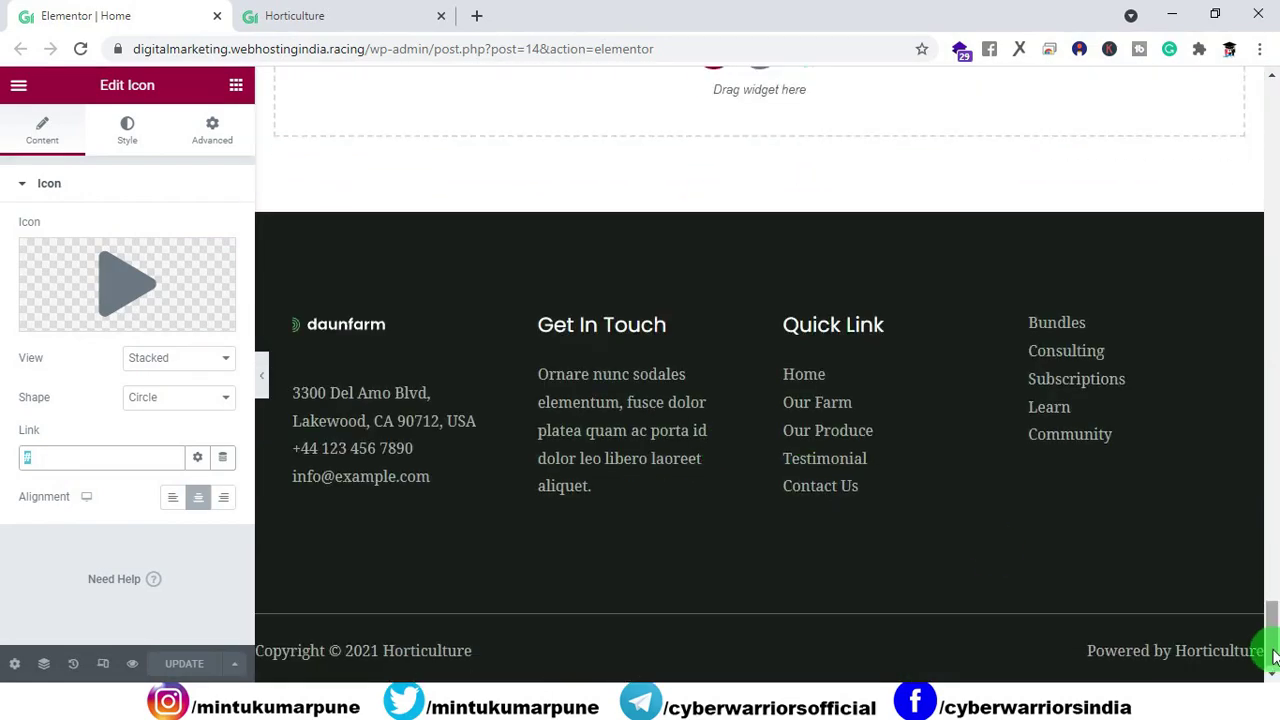
left_click_drag(1273, 655, 1270, 95)
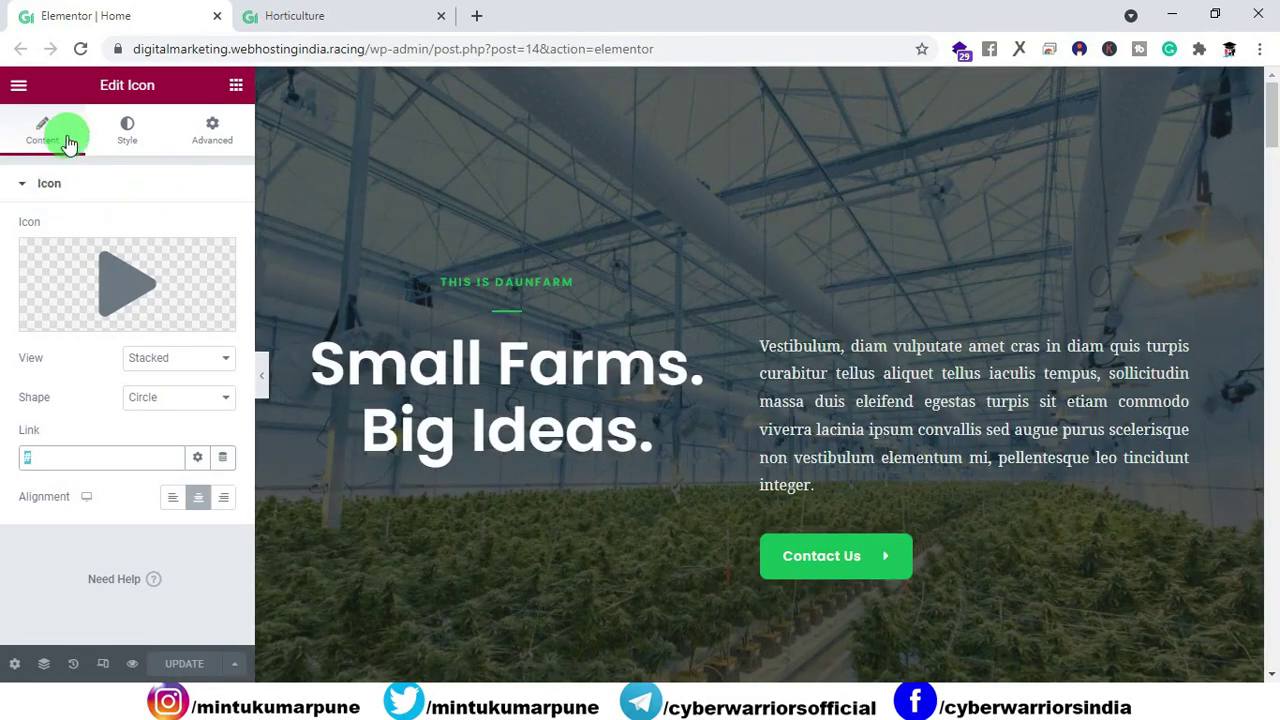
Step: Upload the downloaded 137568.jpg, insert it as the hero section's background image, and close the browser's downloads bar
key("Delete")
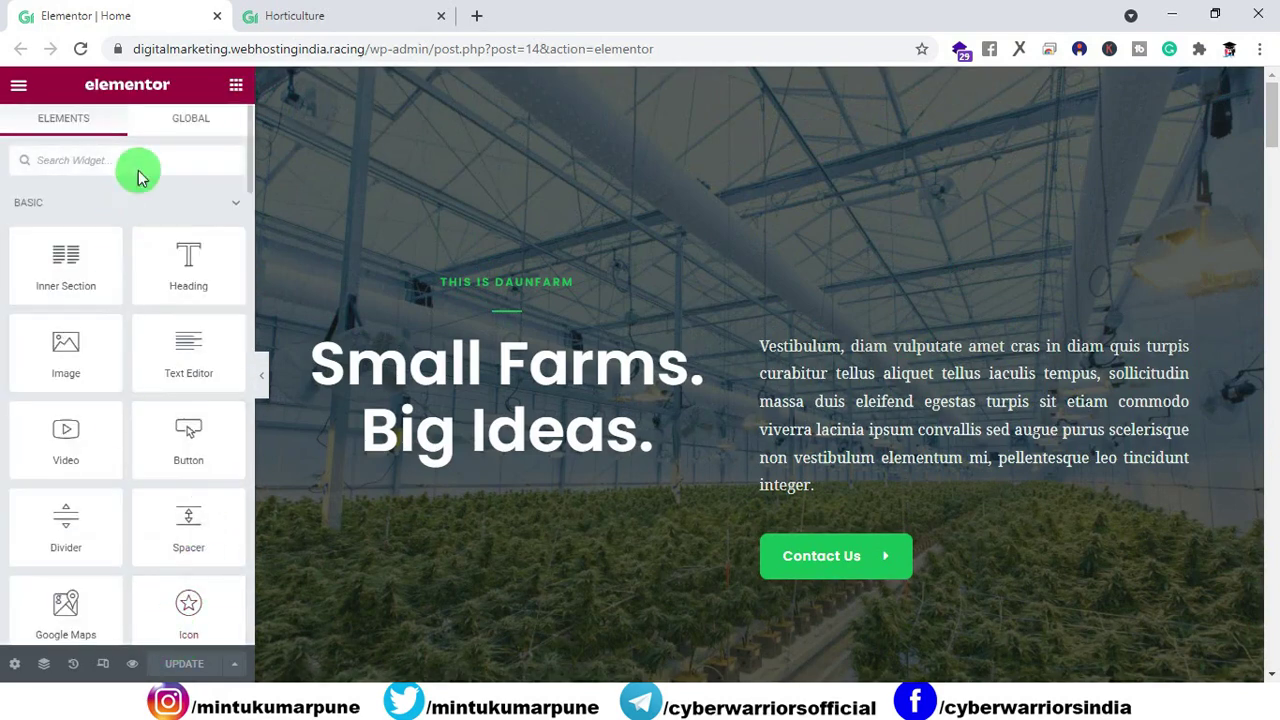
key("ctrl+Tab")
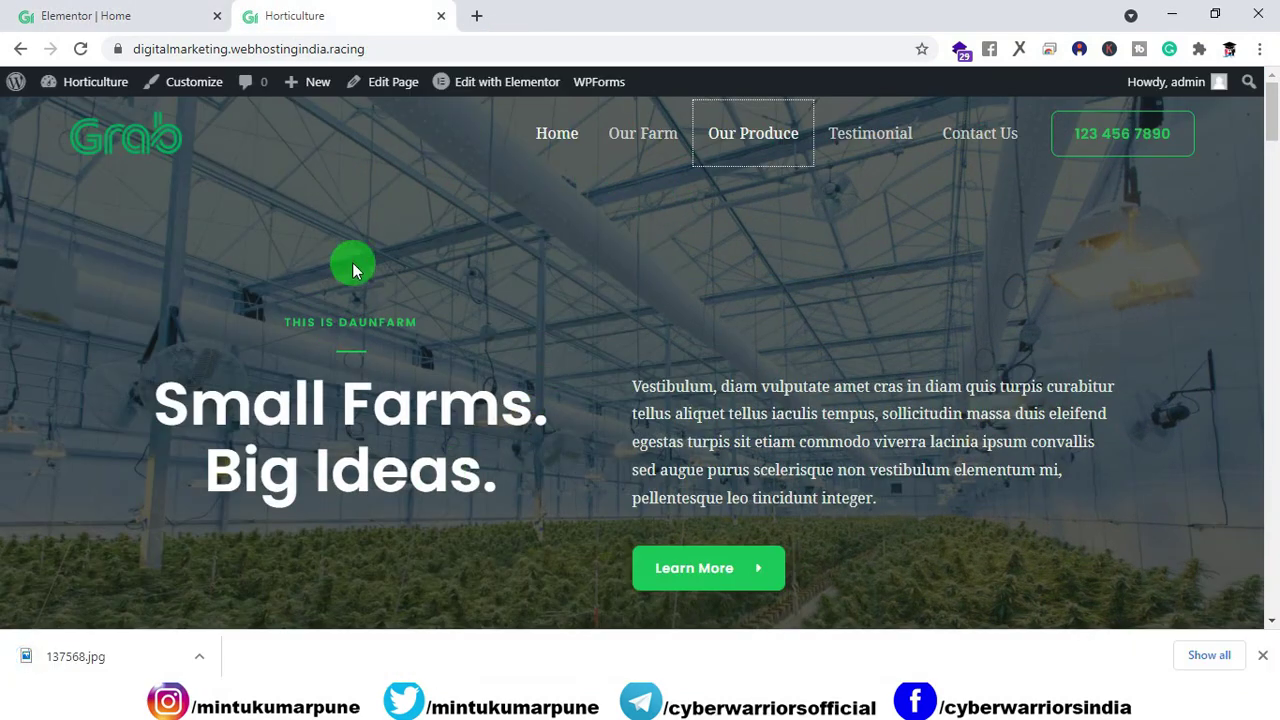
left_click(106, 22)
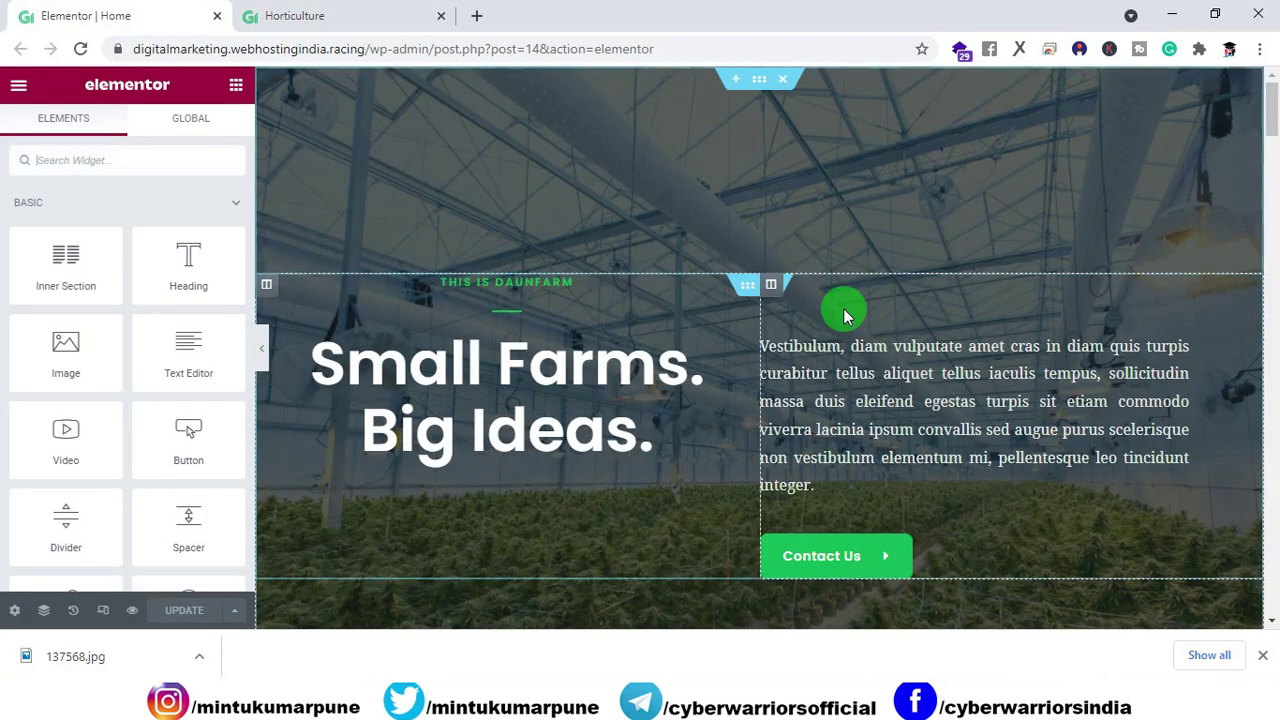
left_click(760, 85)
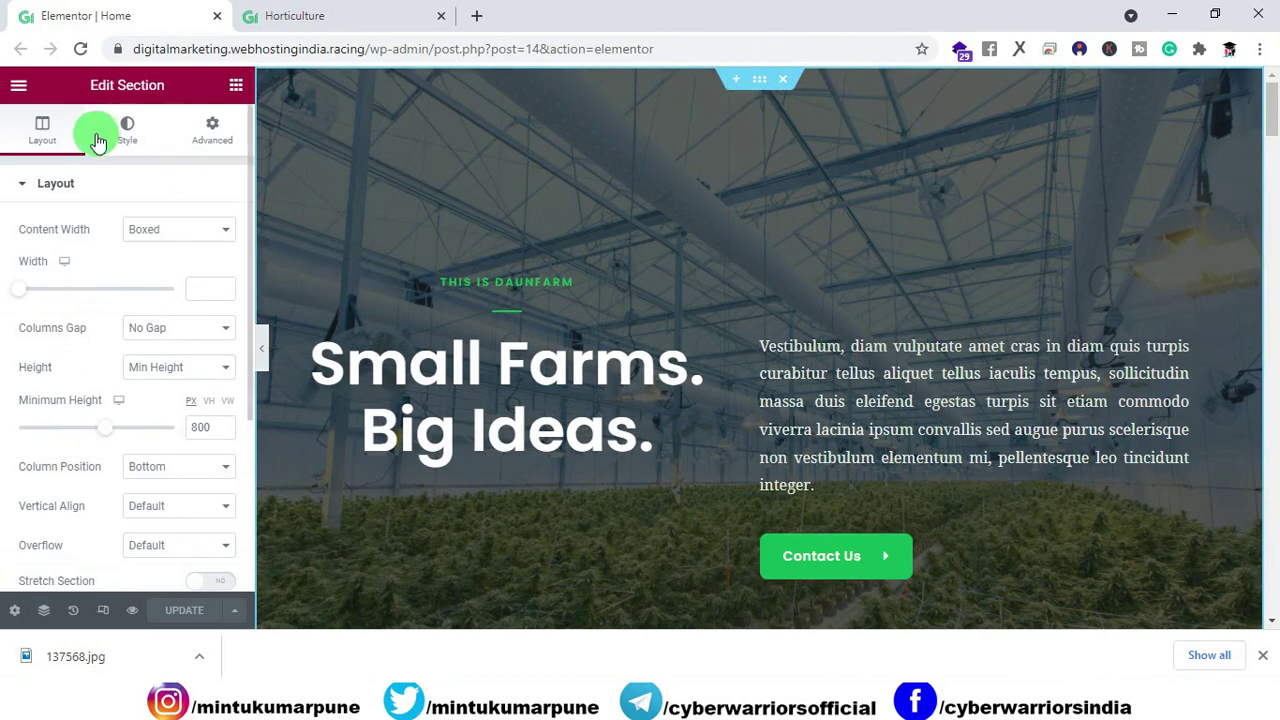
left_click(135, 150)
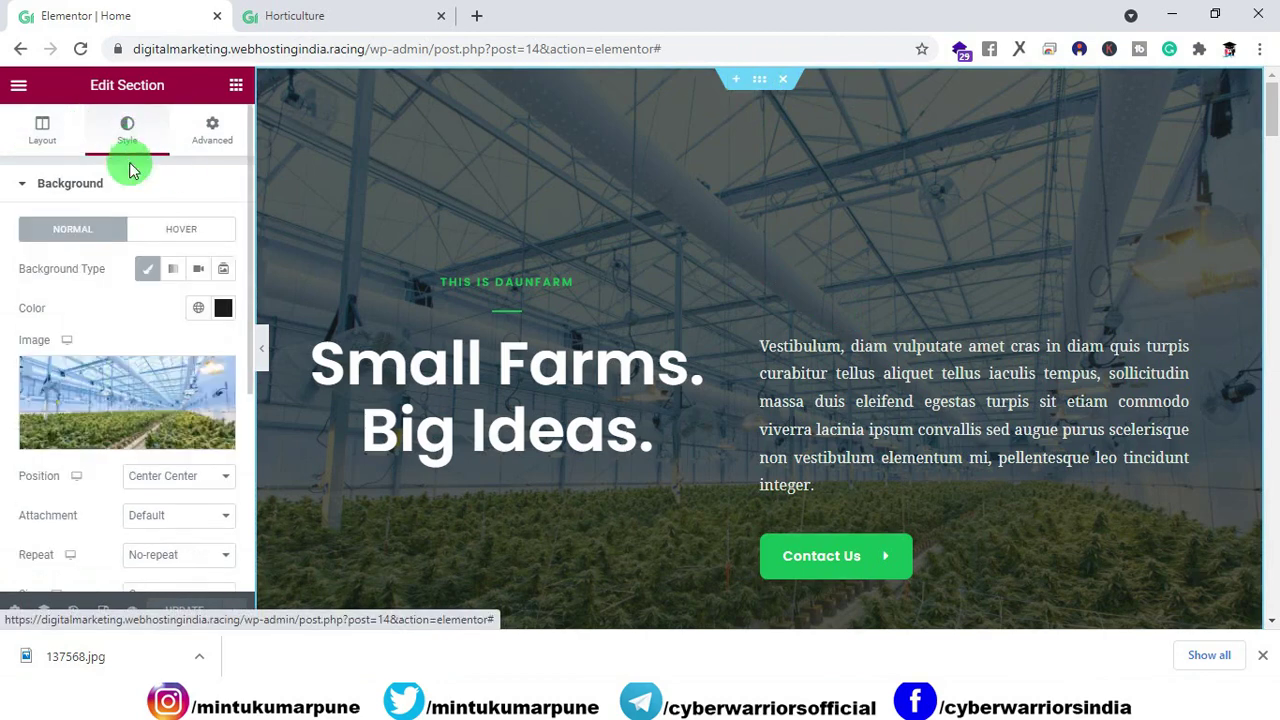
left_click(104, 440)
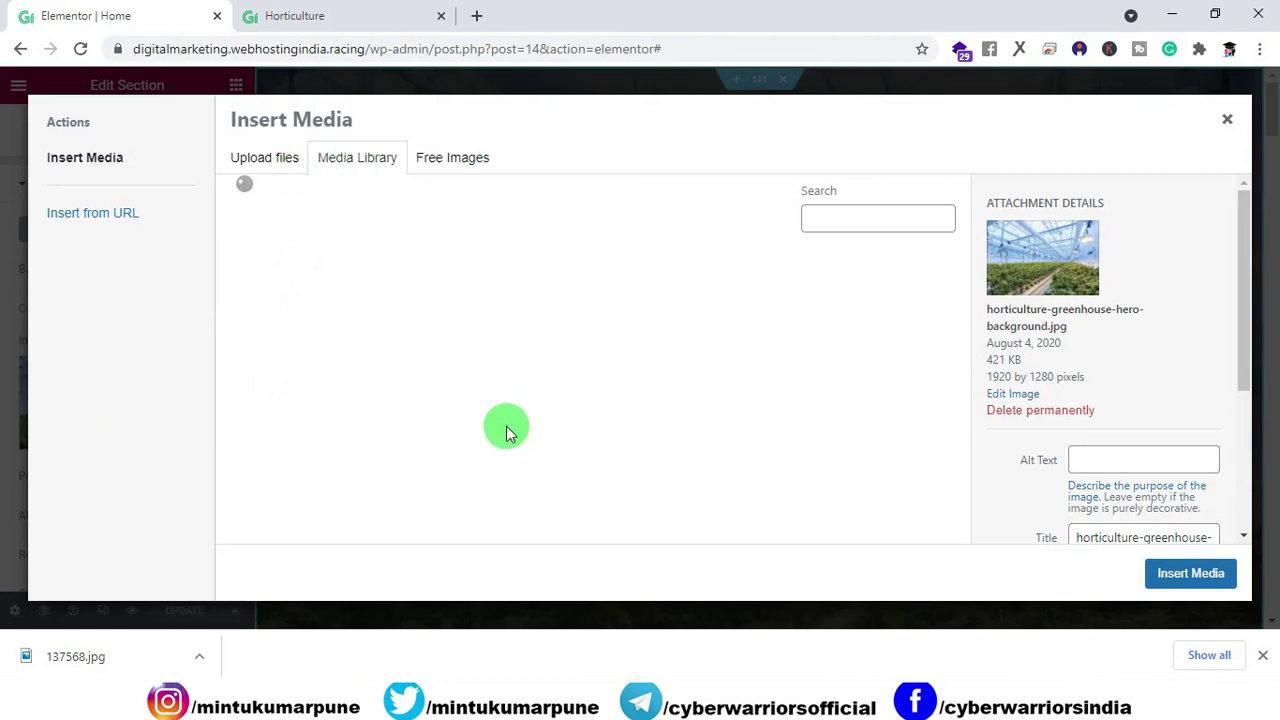
left_click(266, 160)
left_click_drag(98, 656, 709, 354)
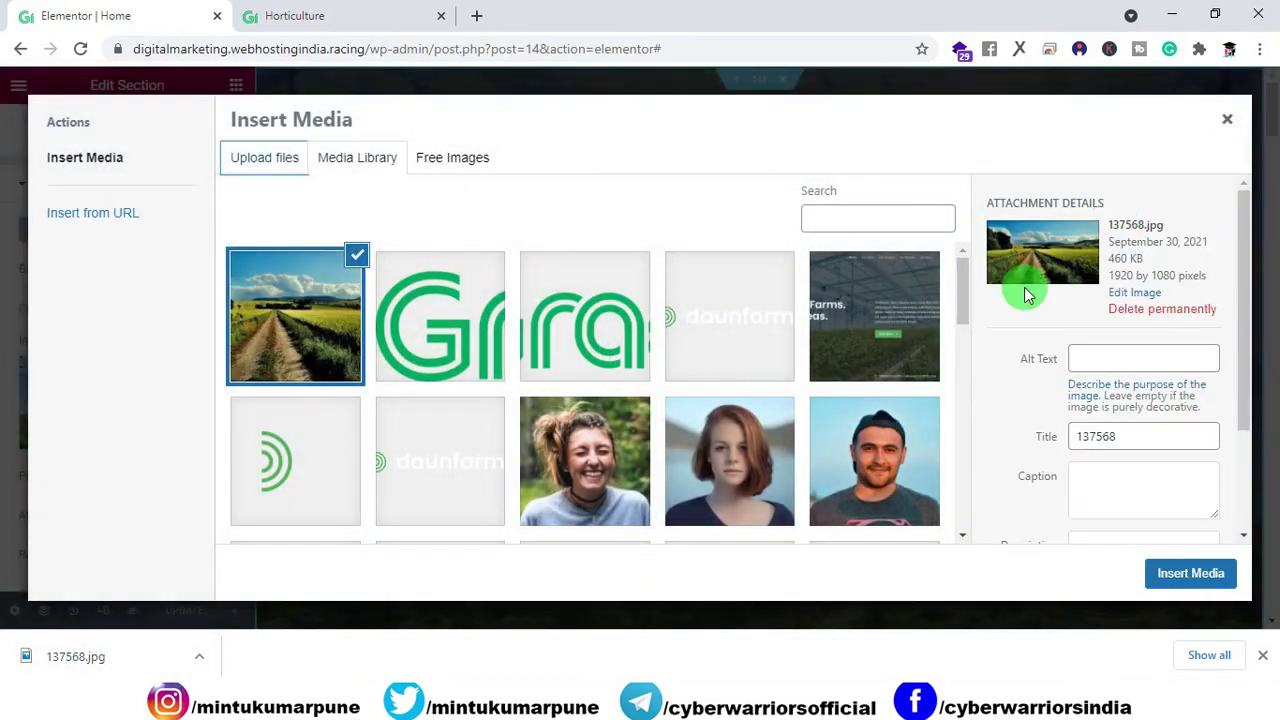
left_click(1180, 590)
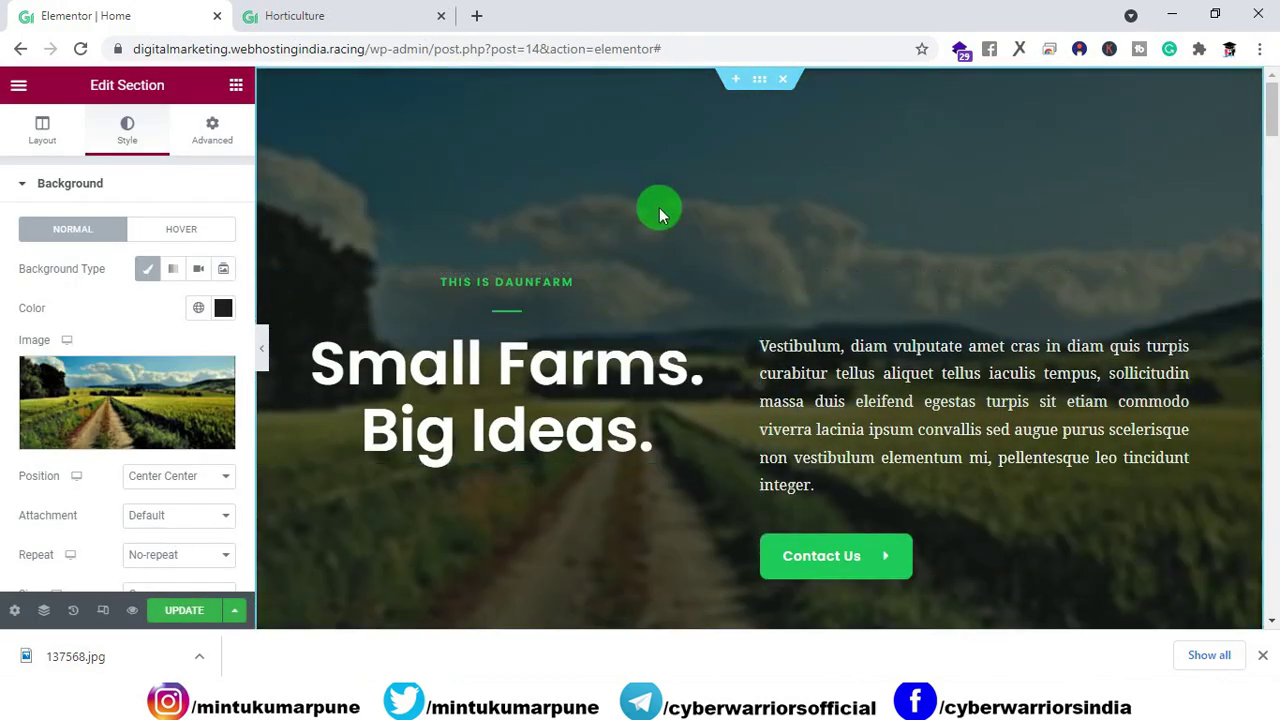
left_click(1262, 655)
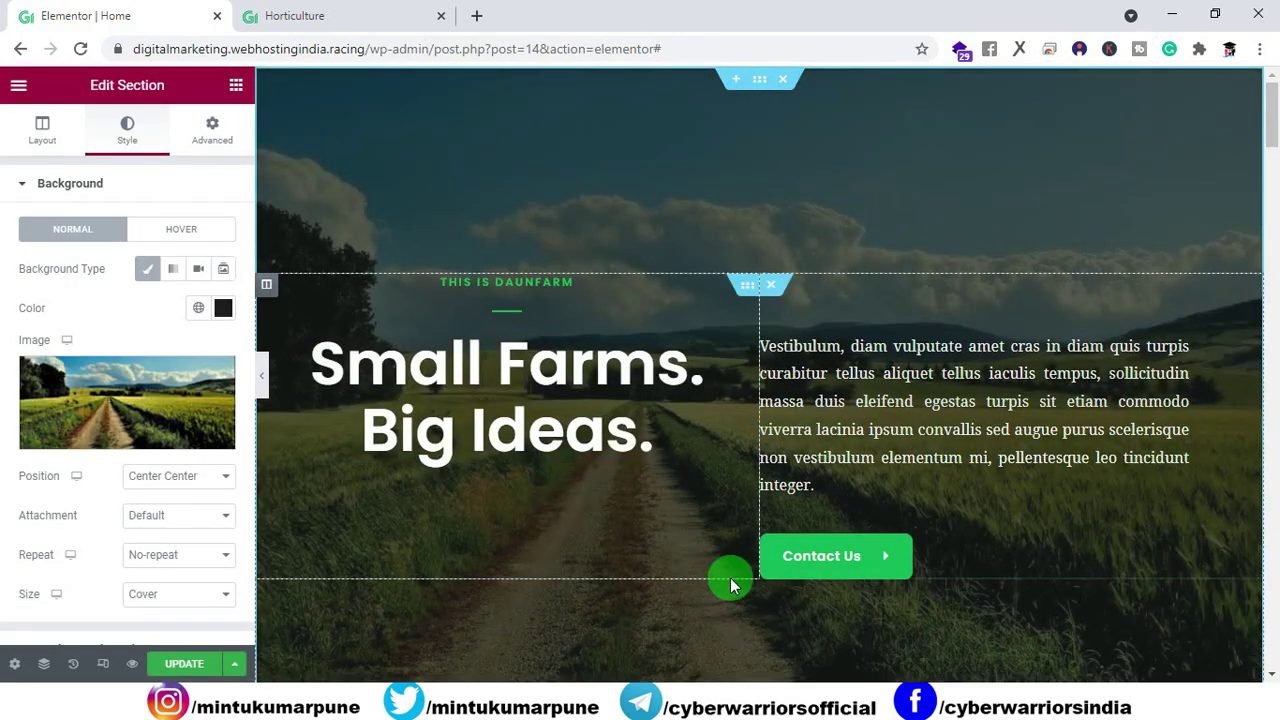
Step: Update the home page and check the hero section's new background on the live site
left_click(188, 664)
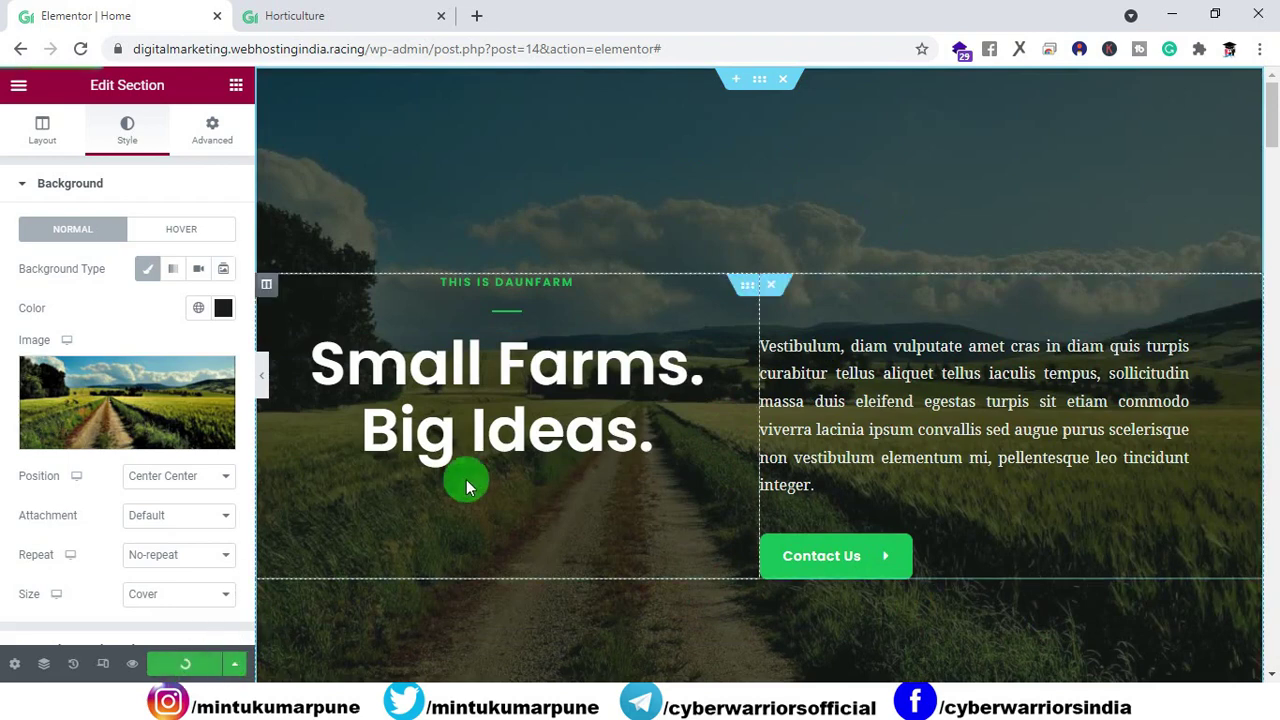
left_click(297, 16)
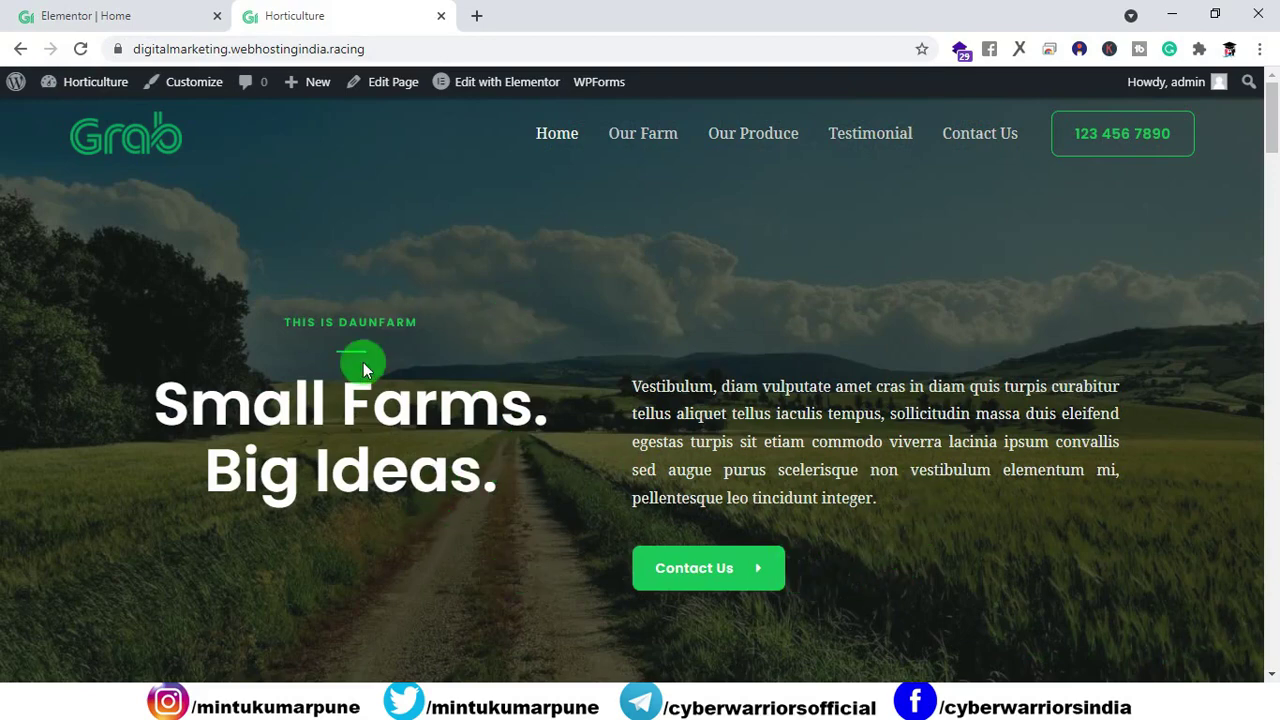
scroll(475, 322, "down", 15)
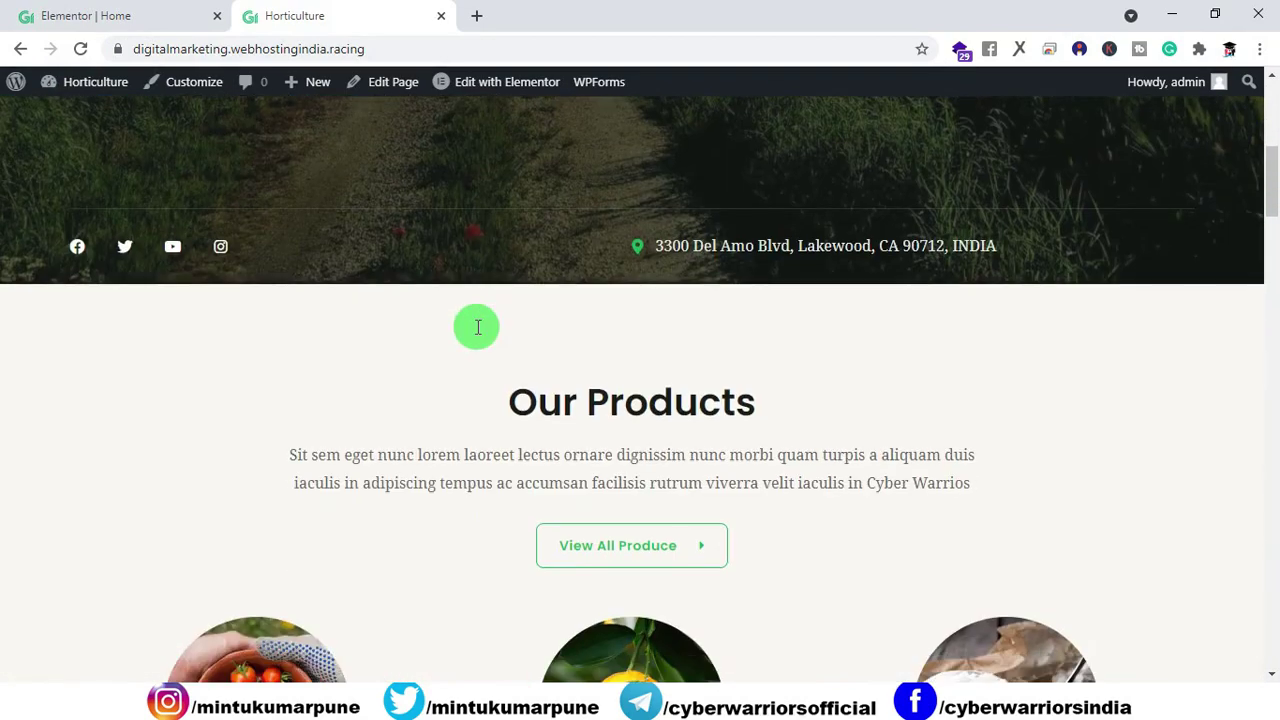
scroll(470, 330, "up", 15)
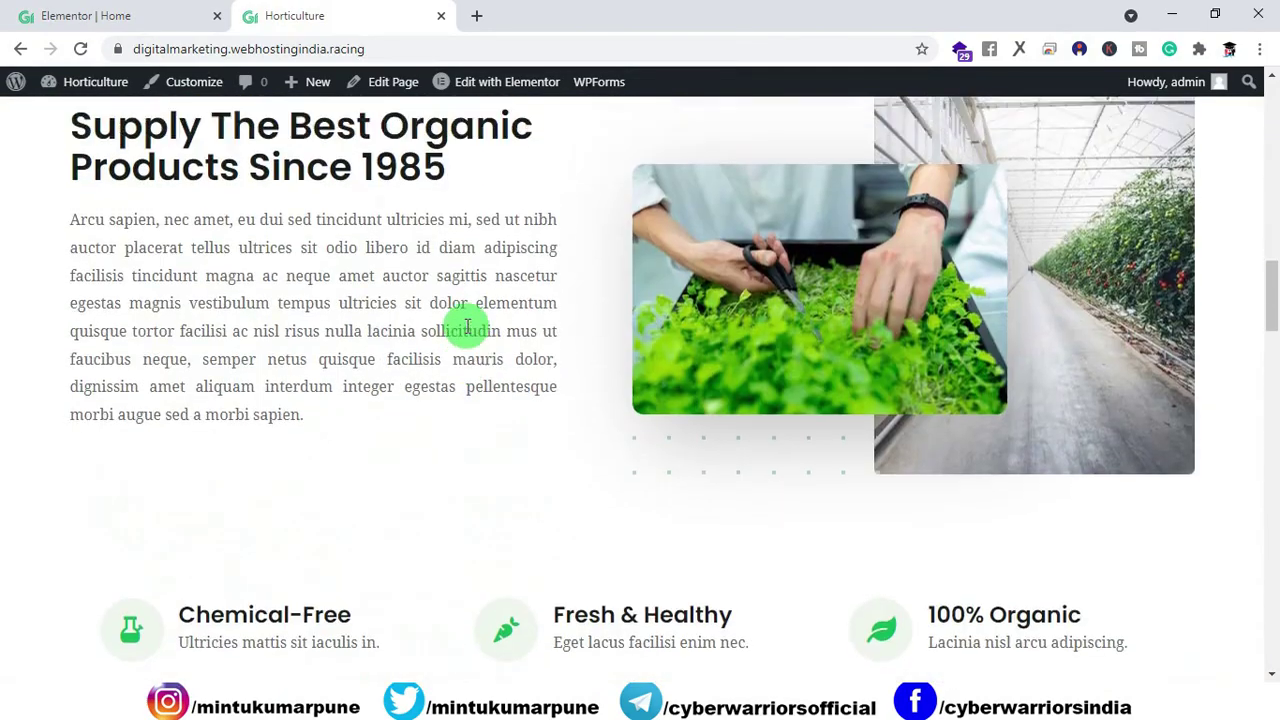
scroll(465, 324, "up", 2)
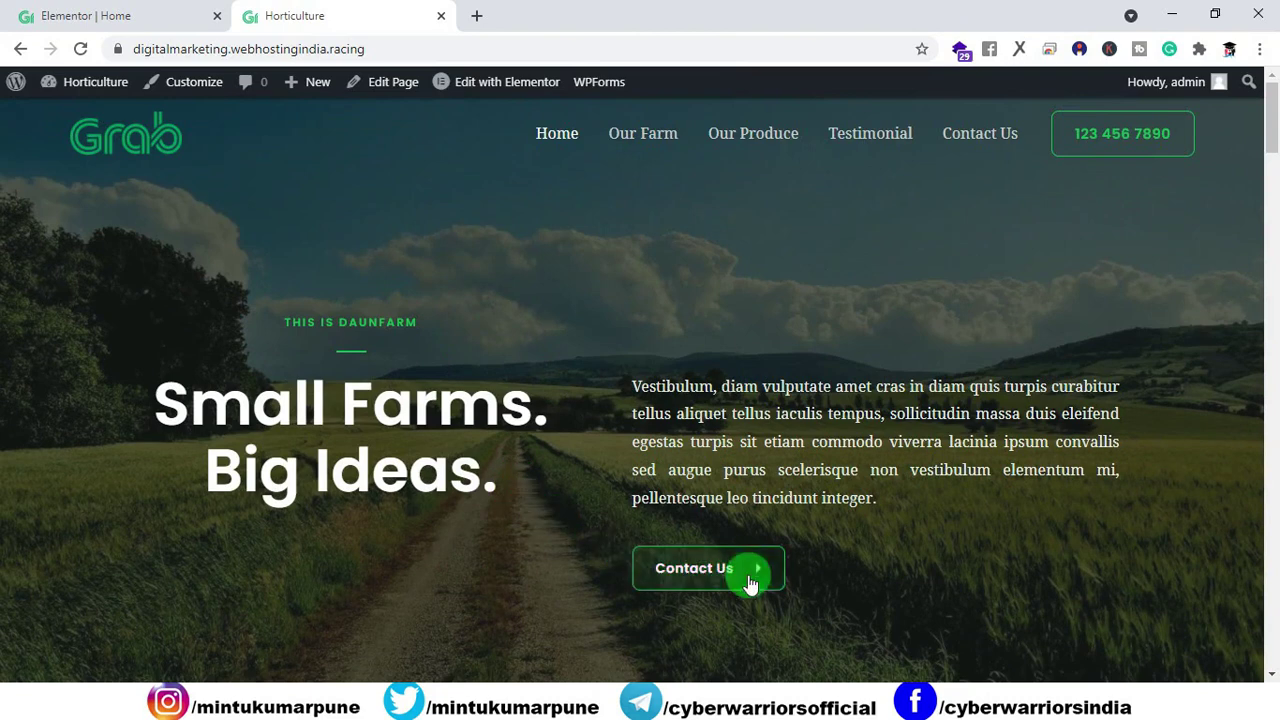
Step: Set the entrance animation of the hero column containing the Small Farms. Big Ideas. heading to Roll In
left_click(130, 16)
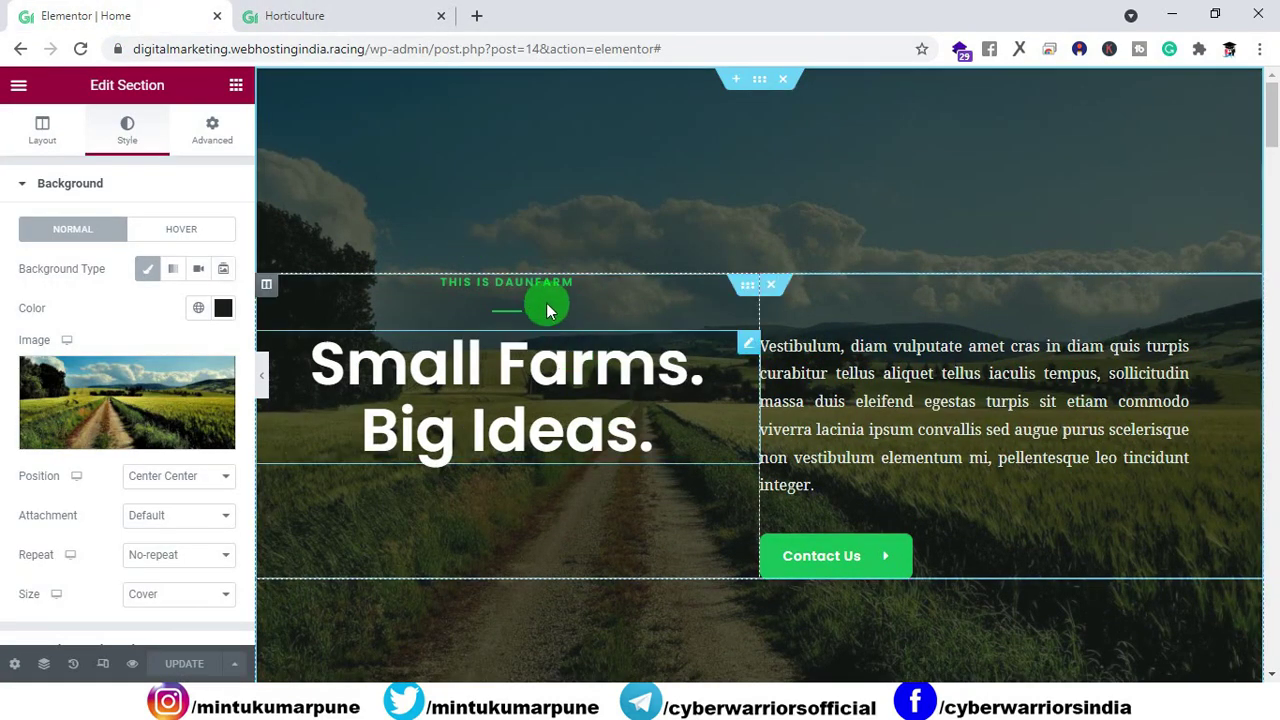
left_click(266, 286)
left_click(421, 416)
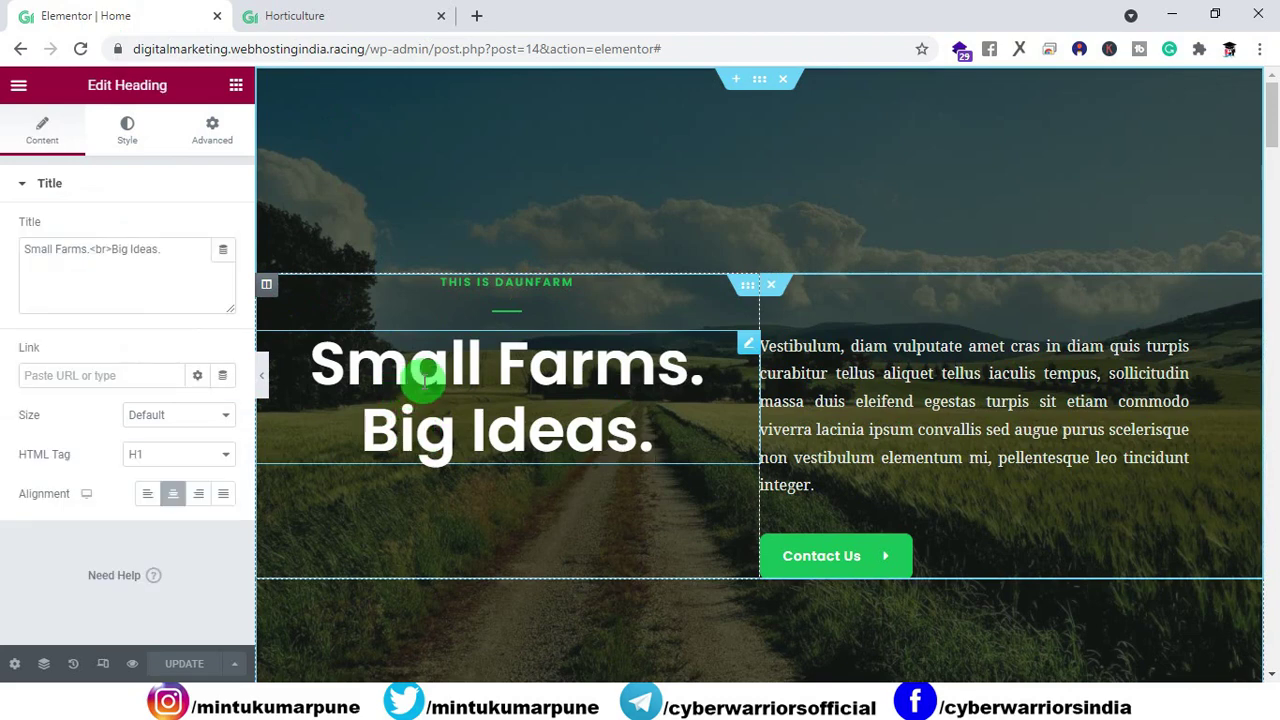
left_click(270, 287)
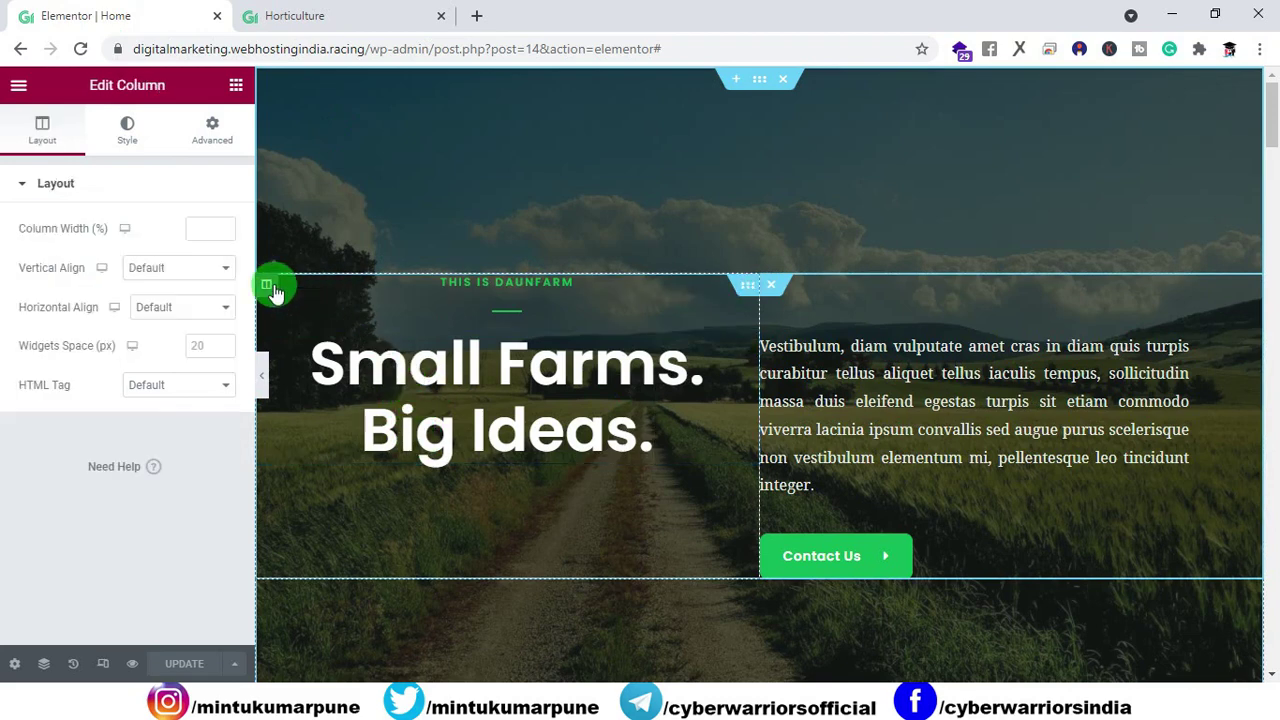
left_click(212, 128)
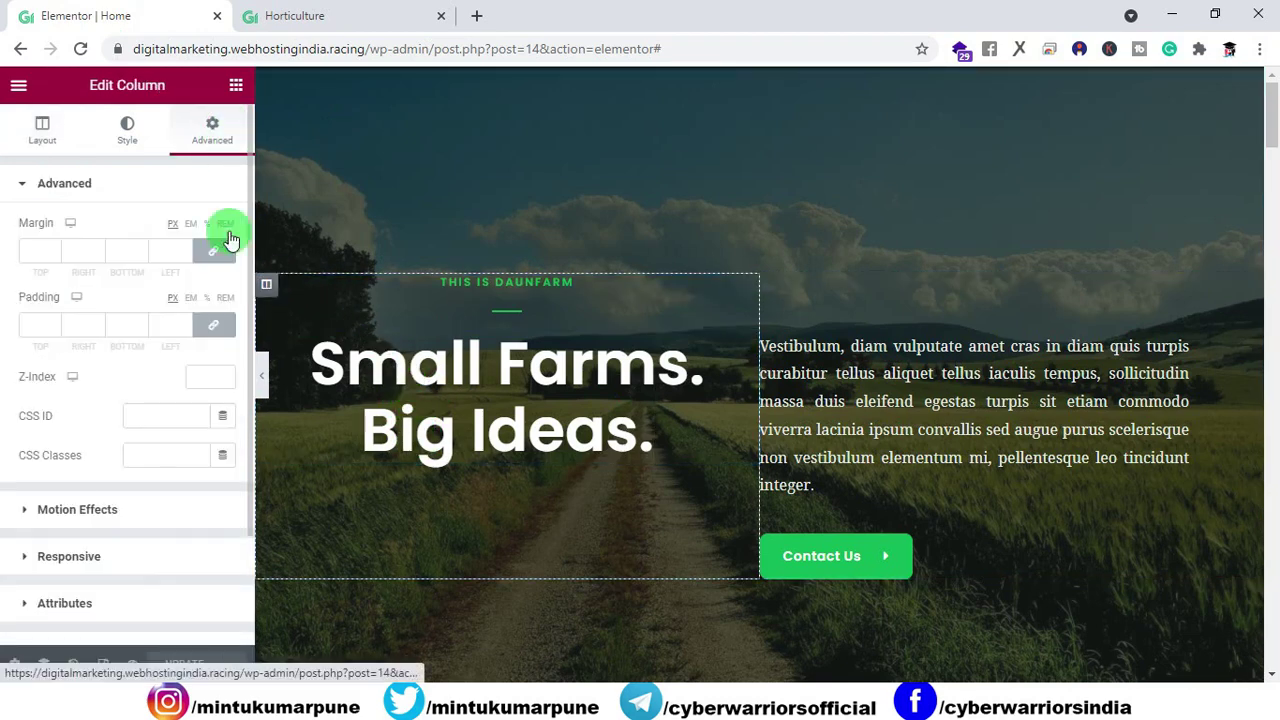
left_click(88, 511)
left_click(94, 299)
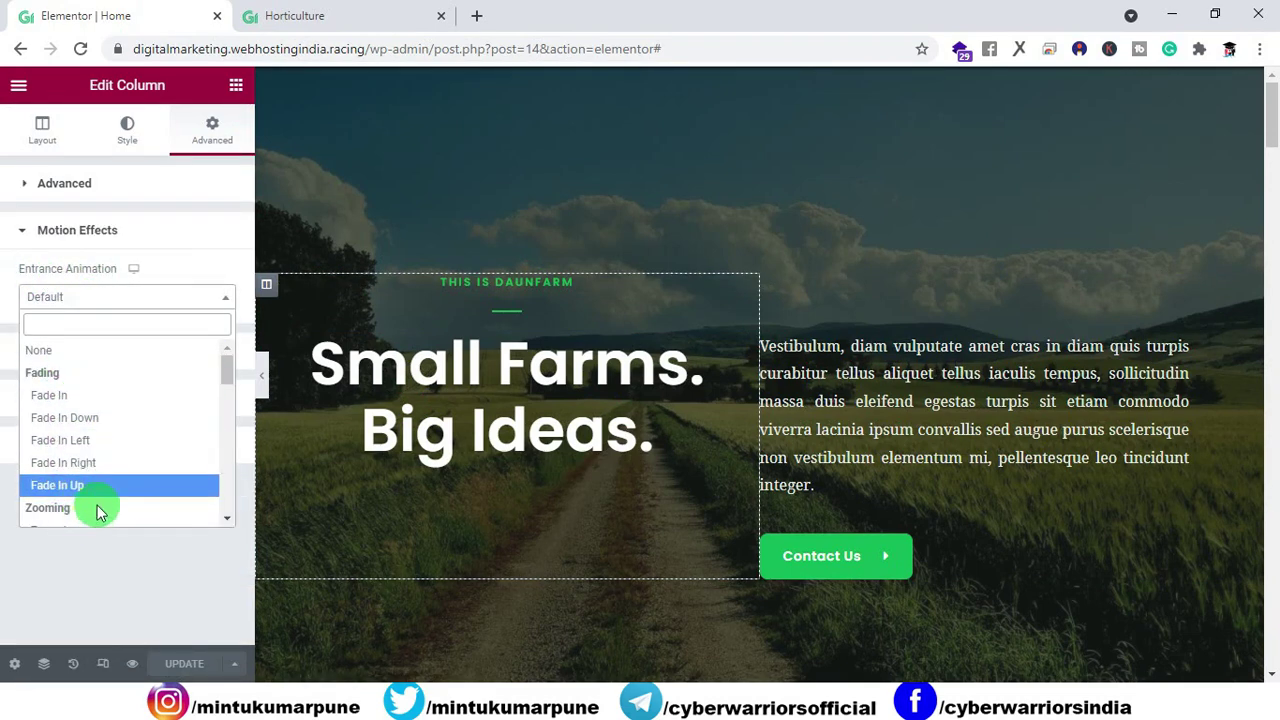
left_click_drag(228, 371, 223, 500)
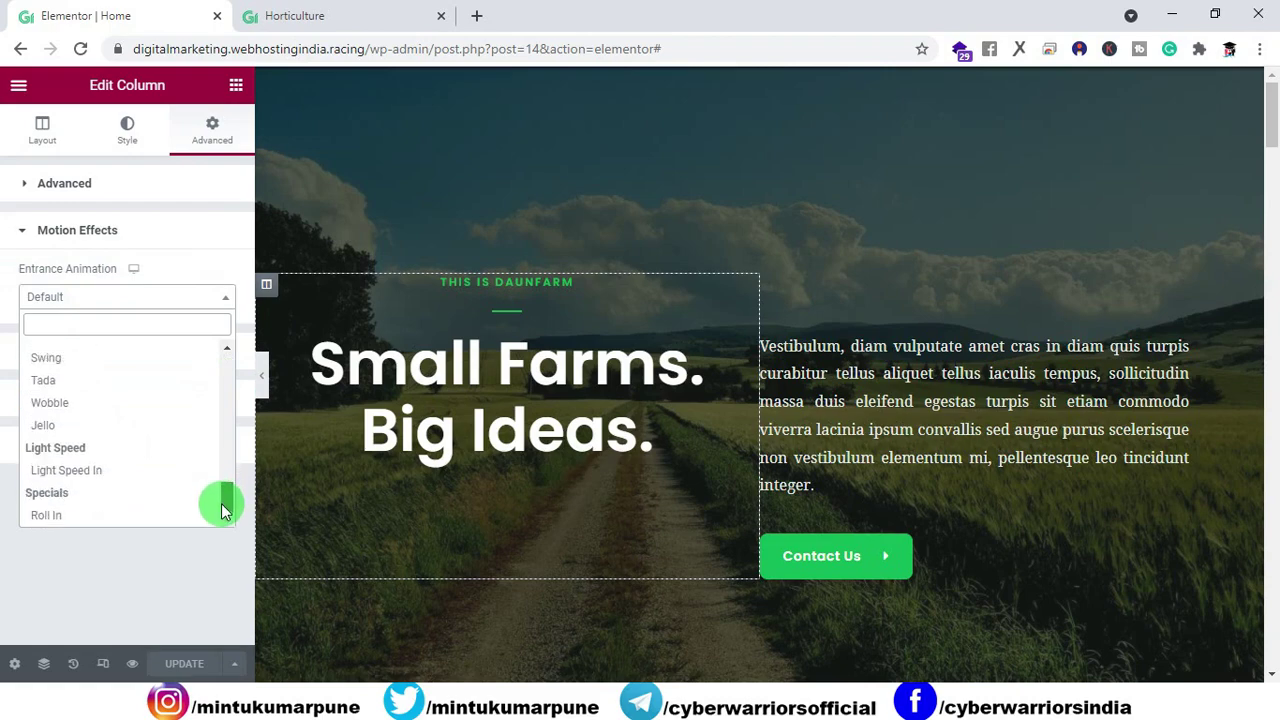
left_click(103, 516)
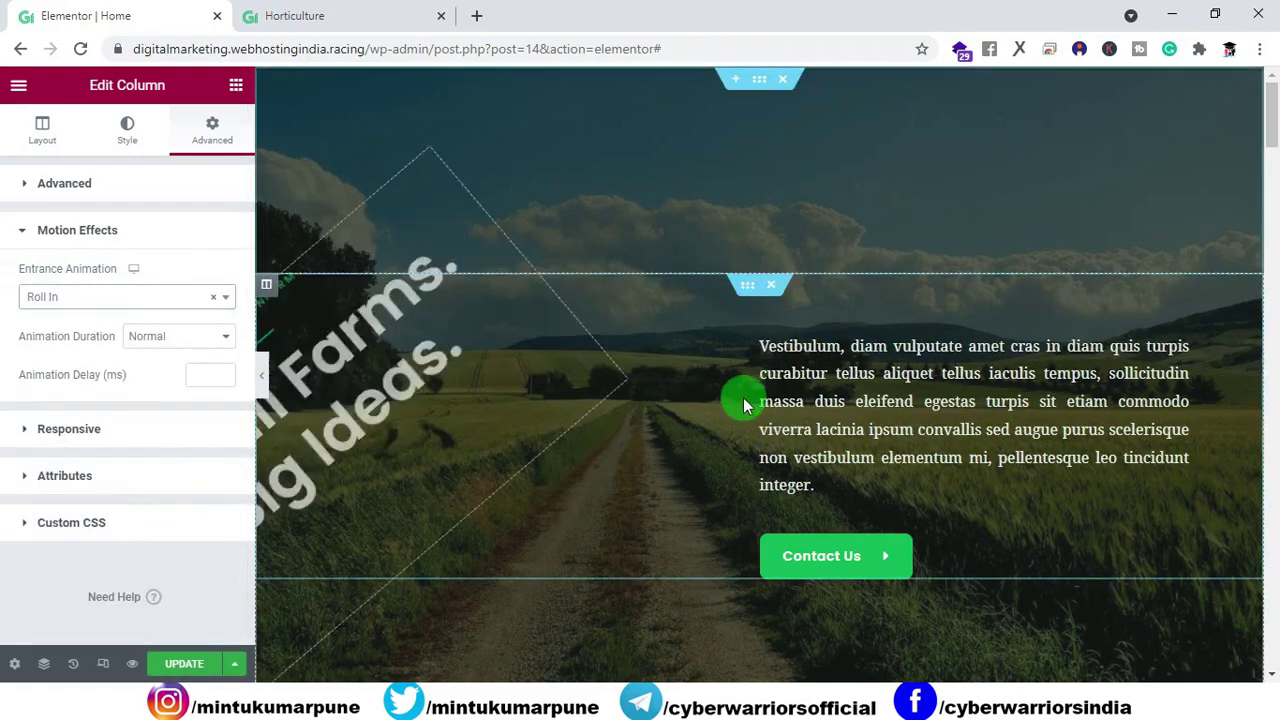
Step: Set the hero paragraph's entrance animation to Roll In
left_click(785, 340)
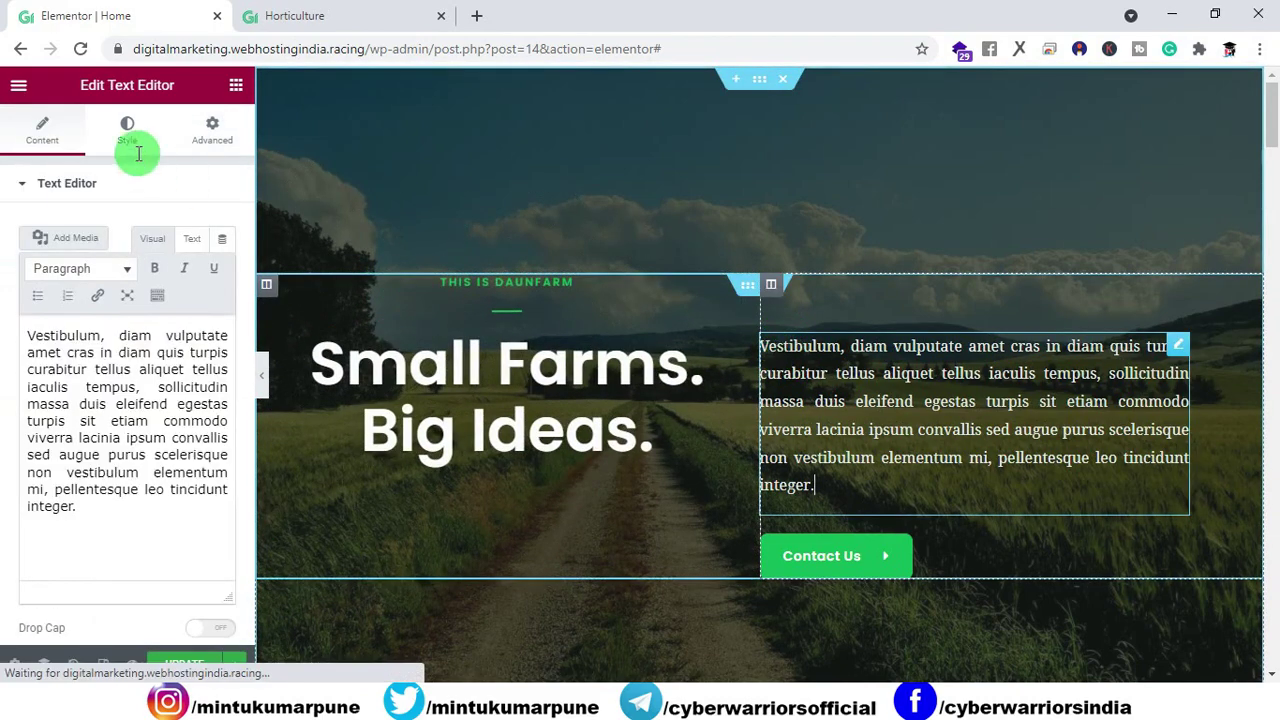
left_click(213, 142)
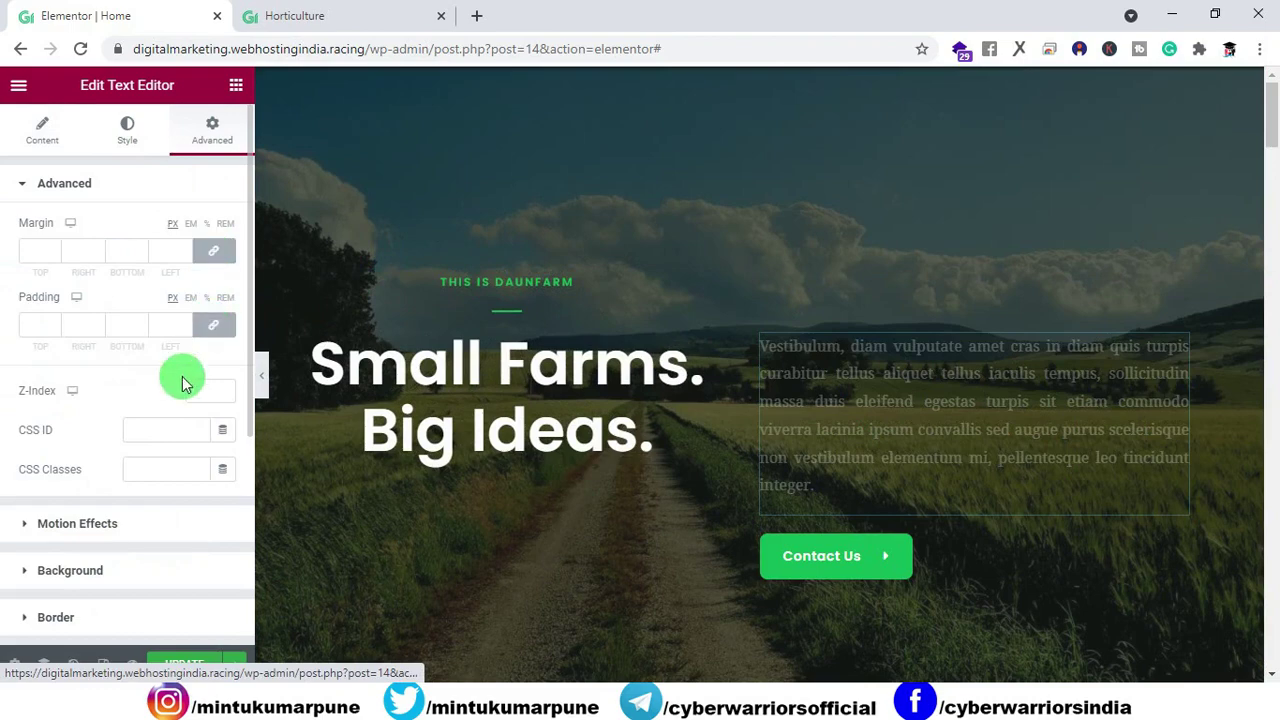
left_click(80, 525)
left_click(108, 298)
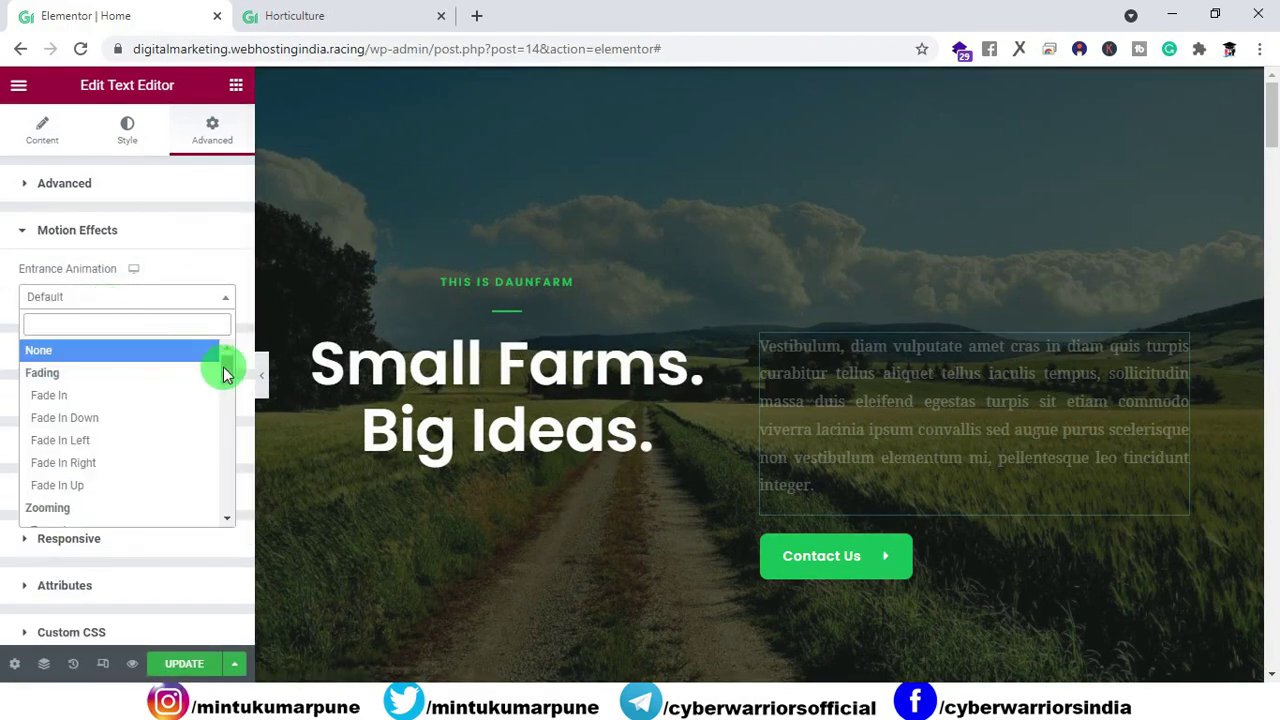
left_click_drag(226, 373, 209, 508)
left_click(171, 517)
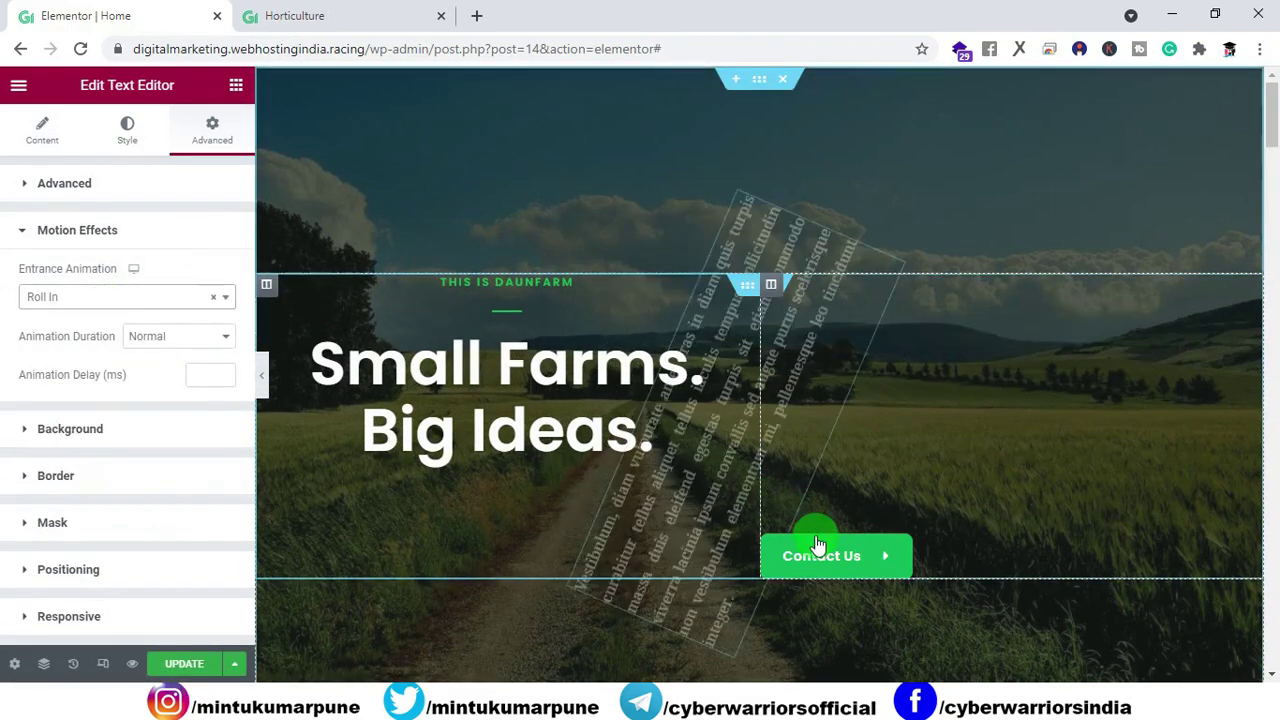
Step: Apply the Roll In entrance animation to the hero's Contact Us button and update the page
left_click(947, 554)
left_click(213, 140)
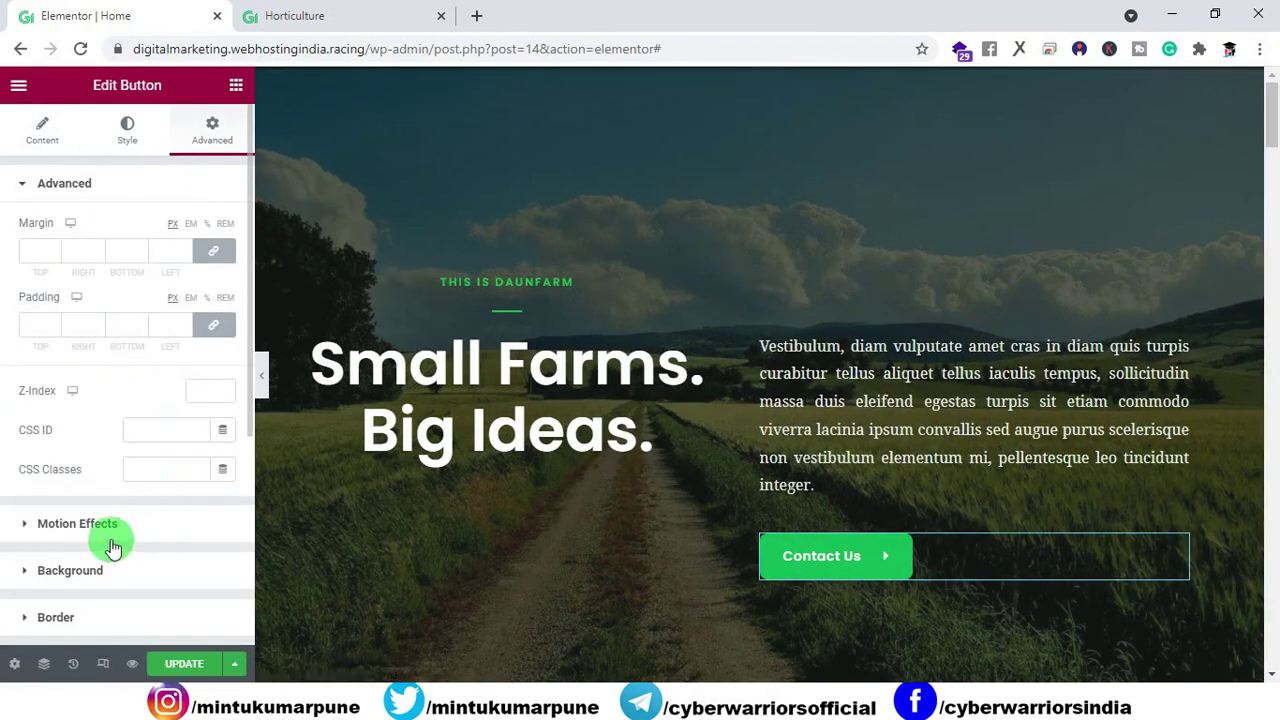
left_click(112, 540)
left_click(106, 298)
left_click(171, 517)
left_click(184, 665)
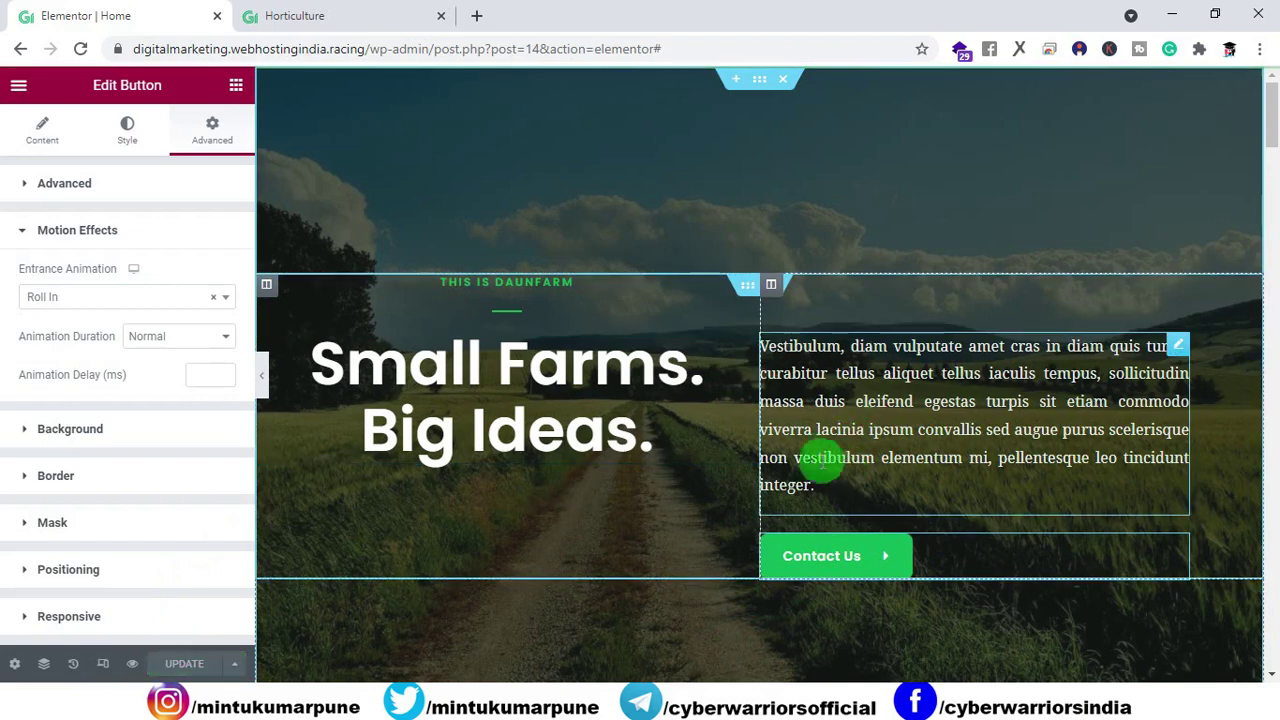
Step: Reload the live home page to check the hero section's entrance animations
scroll(797, 457, "down", 8)
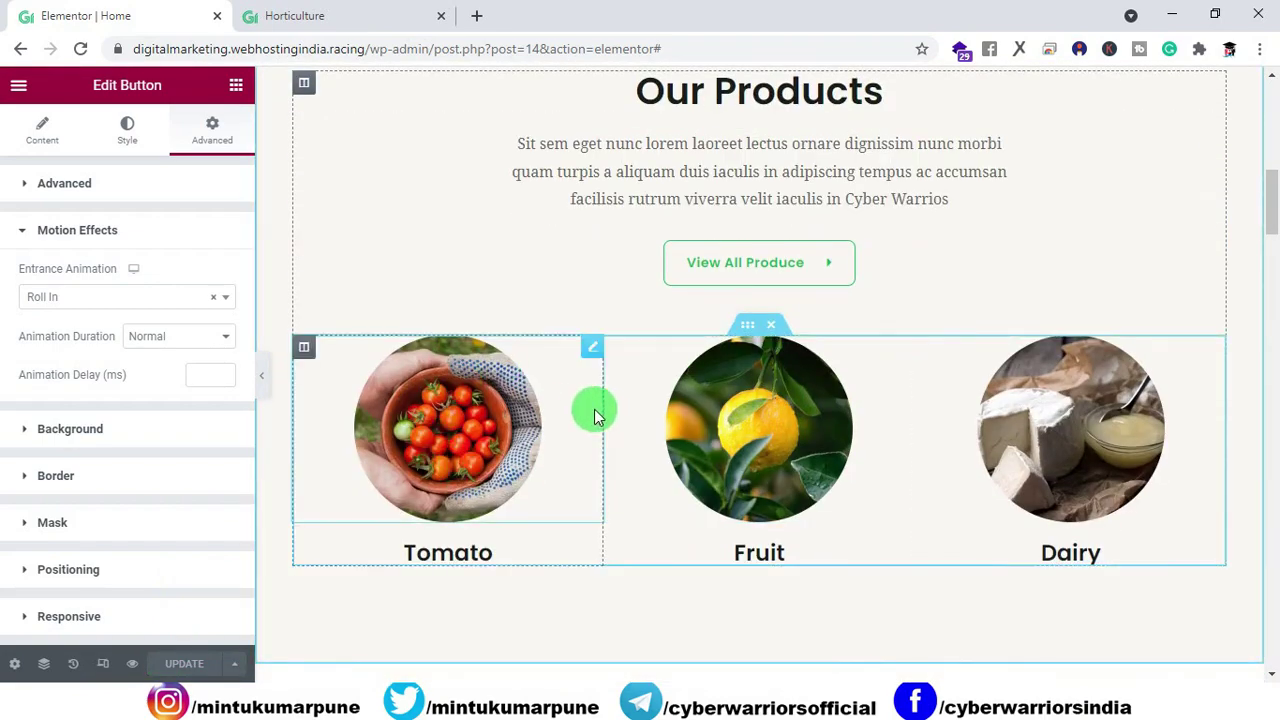
scroll(566, 416, "up", 6)
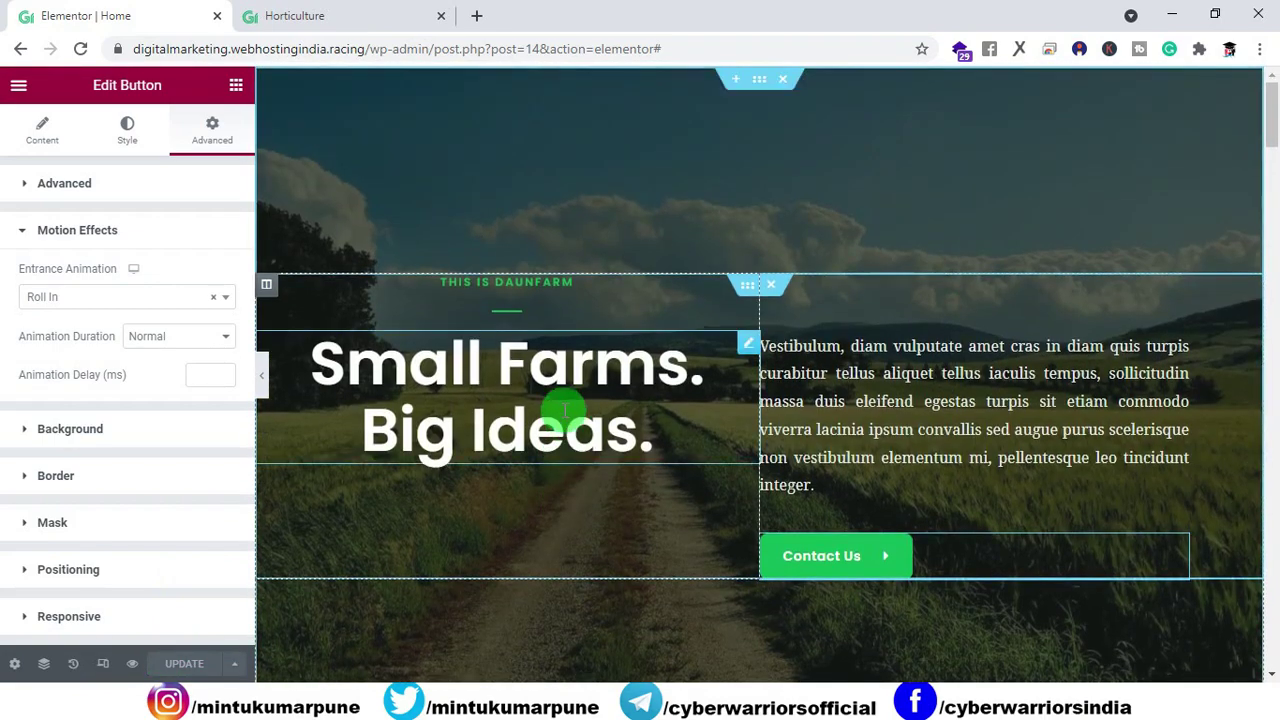
left_click(300, 16)
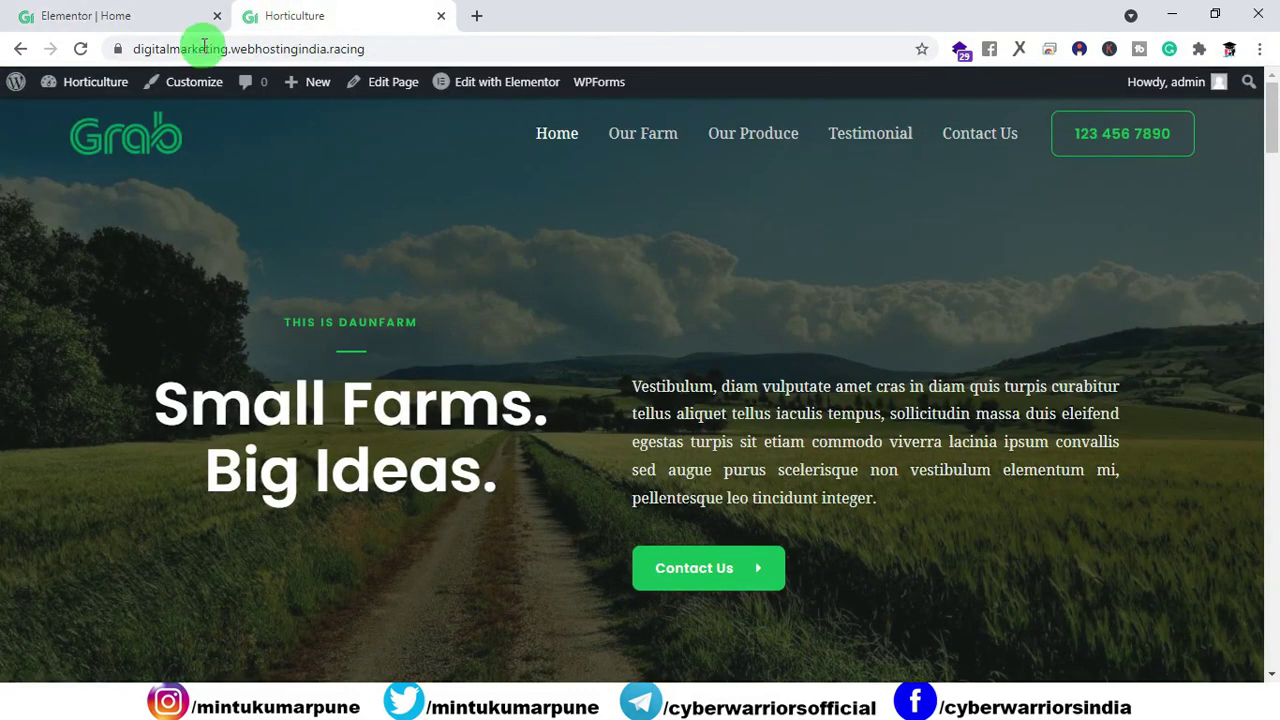
left_click(80, 49)
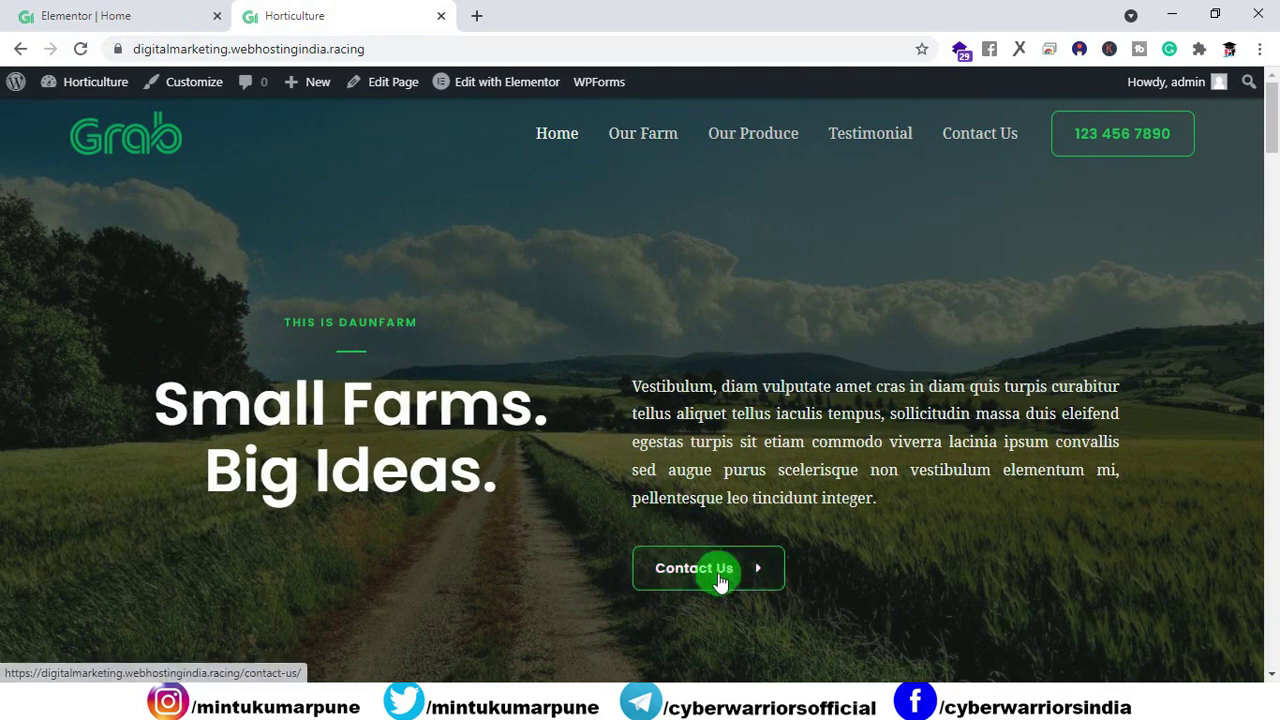
Step: Open the Contact Us page from the hero button and examine its contact details and message sections
left_click(707, 570)
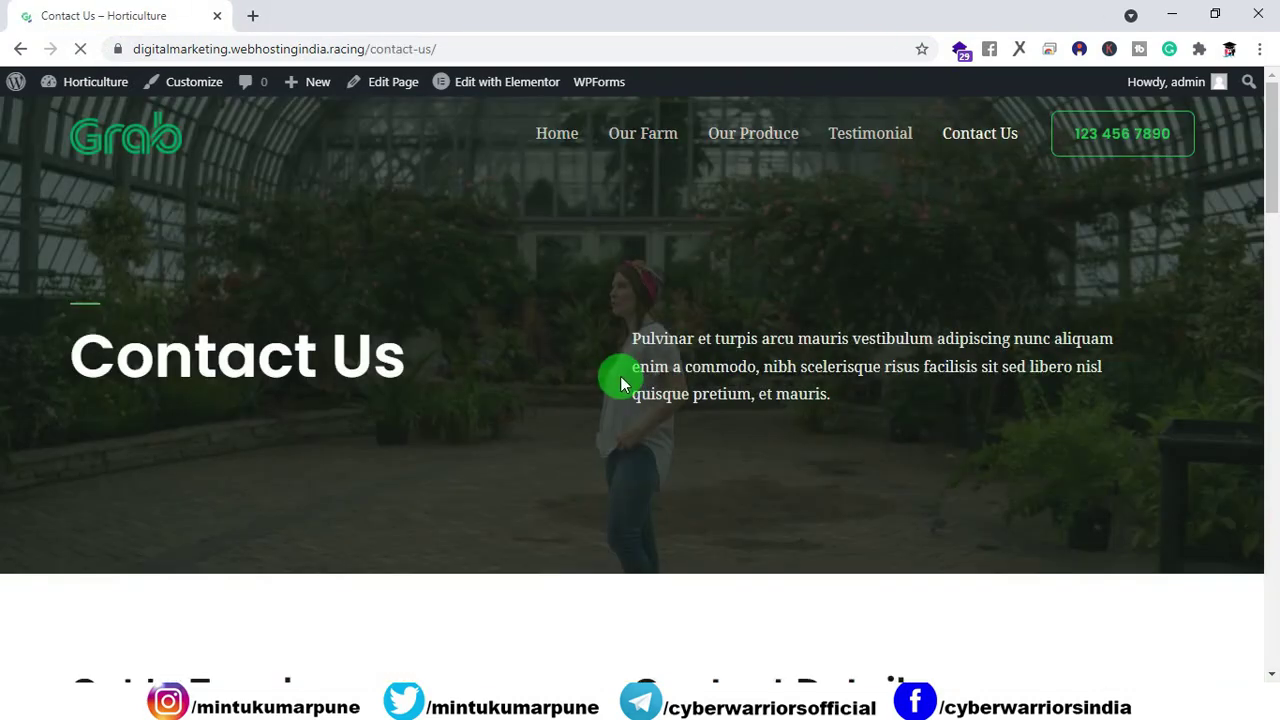
scroll(643, 391, "down", 7)
scroll(643, 397, "up", 6)
scroll(643, 400, "down", 4)
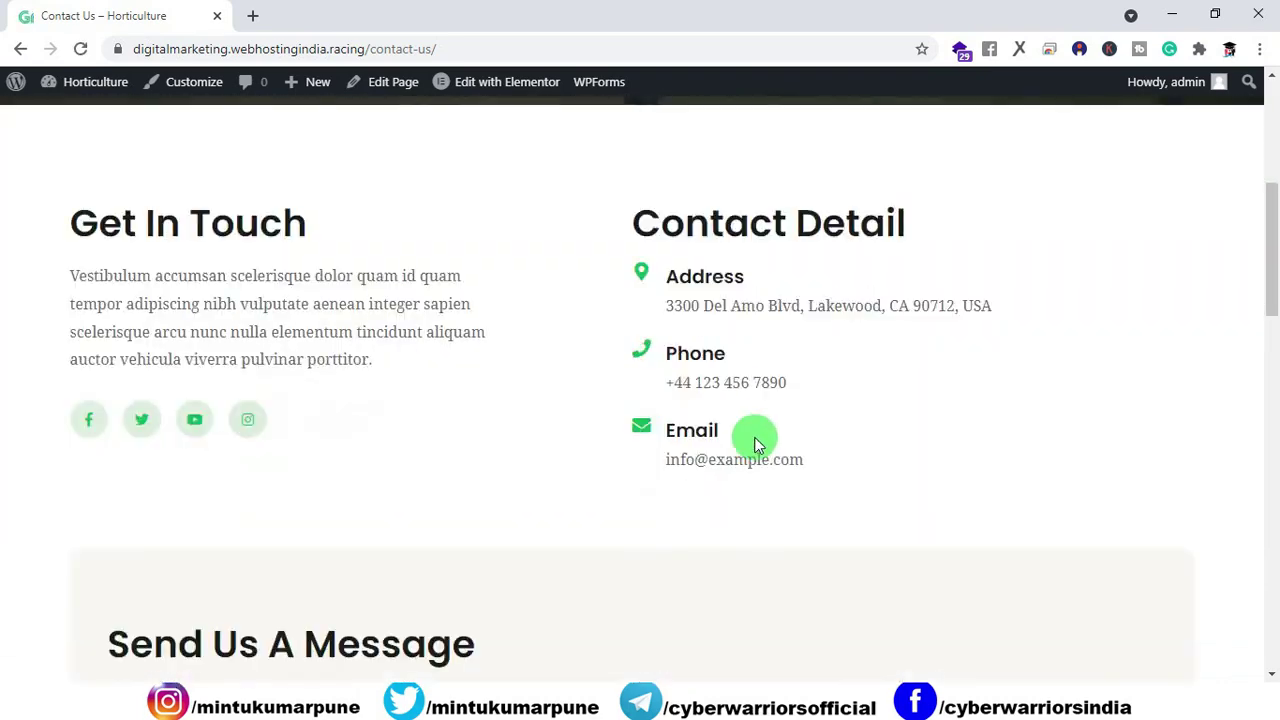
scroll(740, 510, "up", 4)
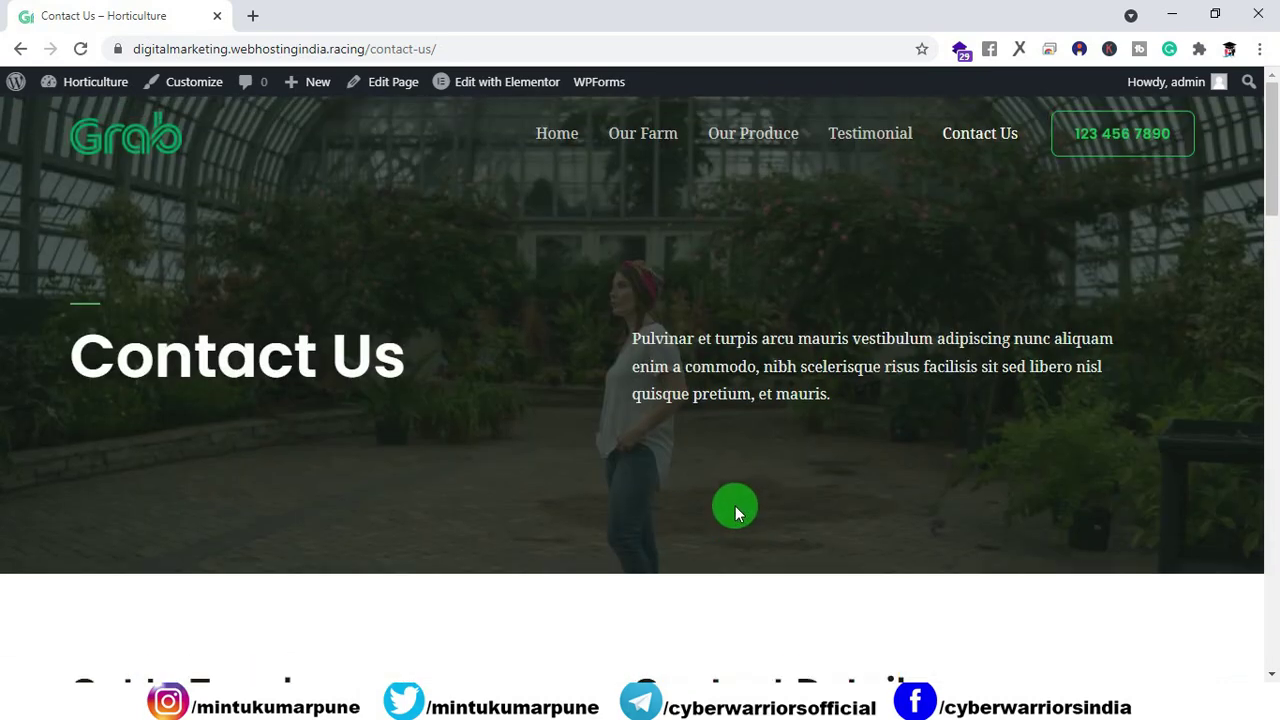
Step: Open the Contact Us page for editing with Elementor in a new tab and place that tab first
right_click(503, 84)
left_click(560, 100)
left_click_drag(390, 16, 150, 12)
Step: Change the country in the Contact Detail section's address to INDIA
scroll(680, 385, "down", 1)
scroll(677, 380, "down", 2)
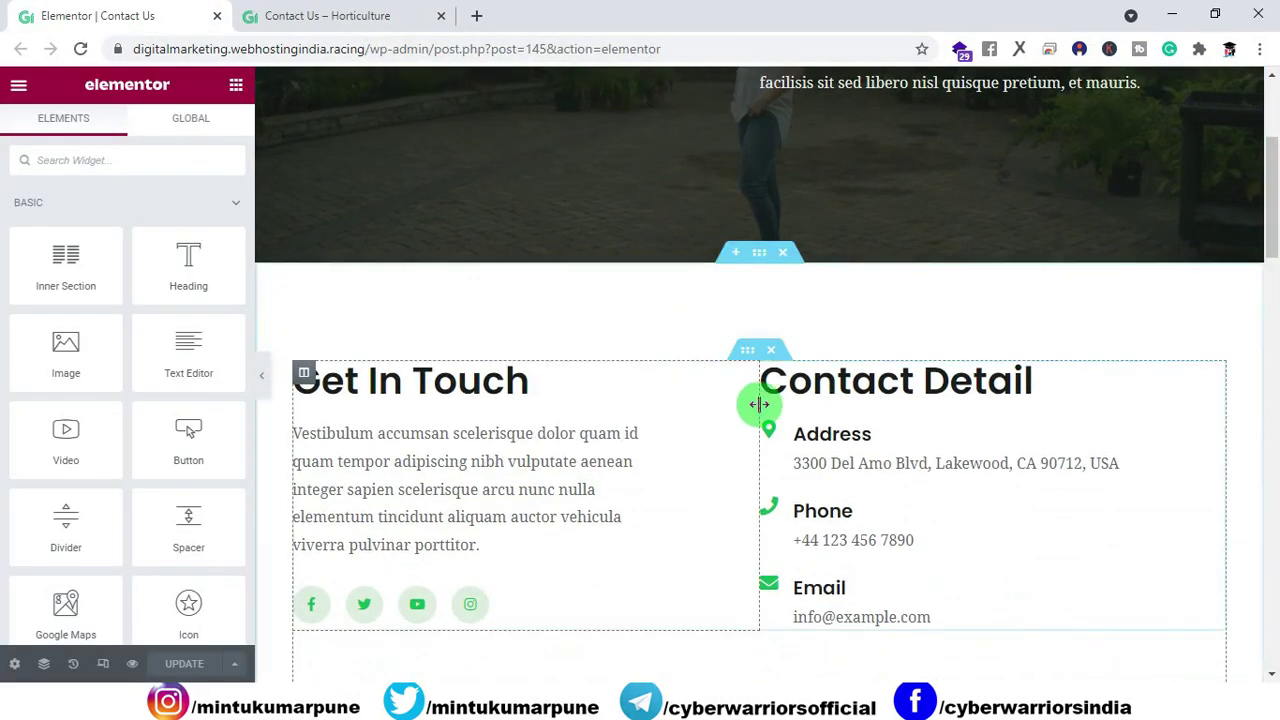
left_click(1098, 465)
double_click(1103, 463)
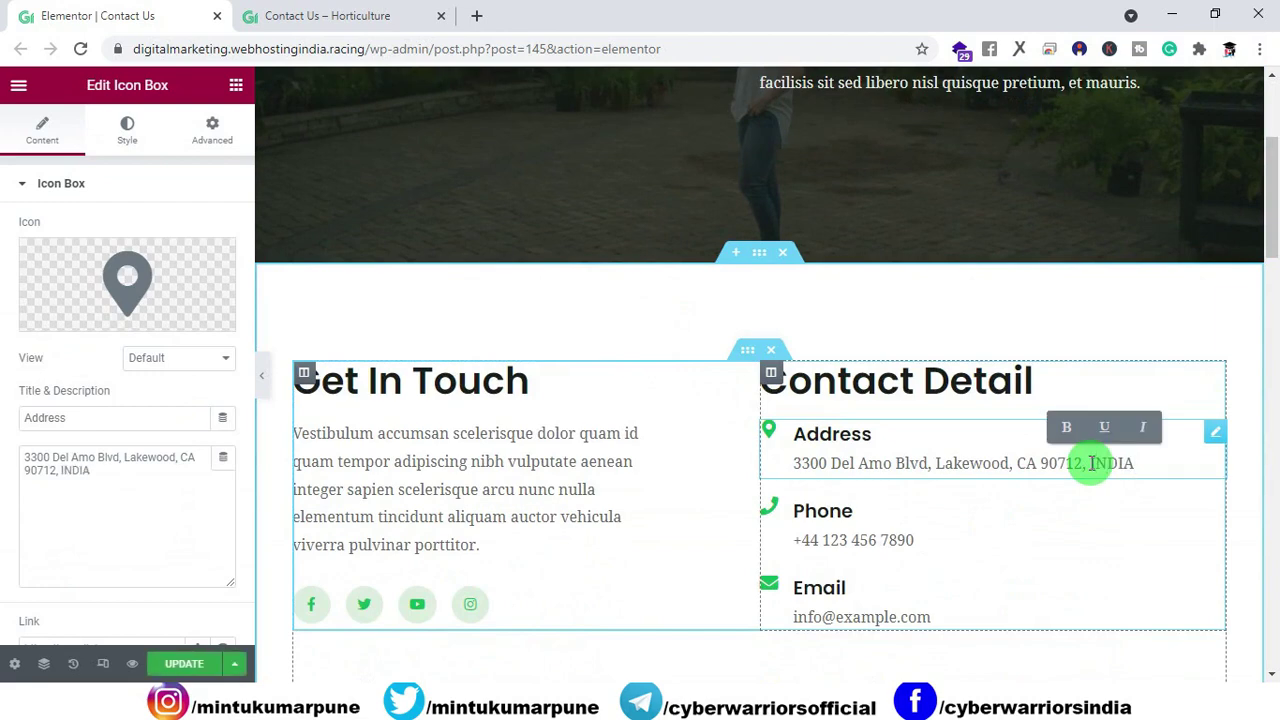
Step: Replace the phone number in the Contact Detail section with a number using the +91 country code
scroll(909, 294, "down", 3)
left_click(918, 259)
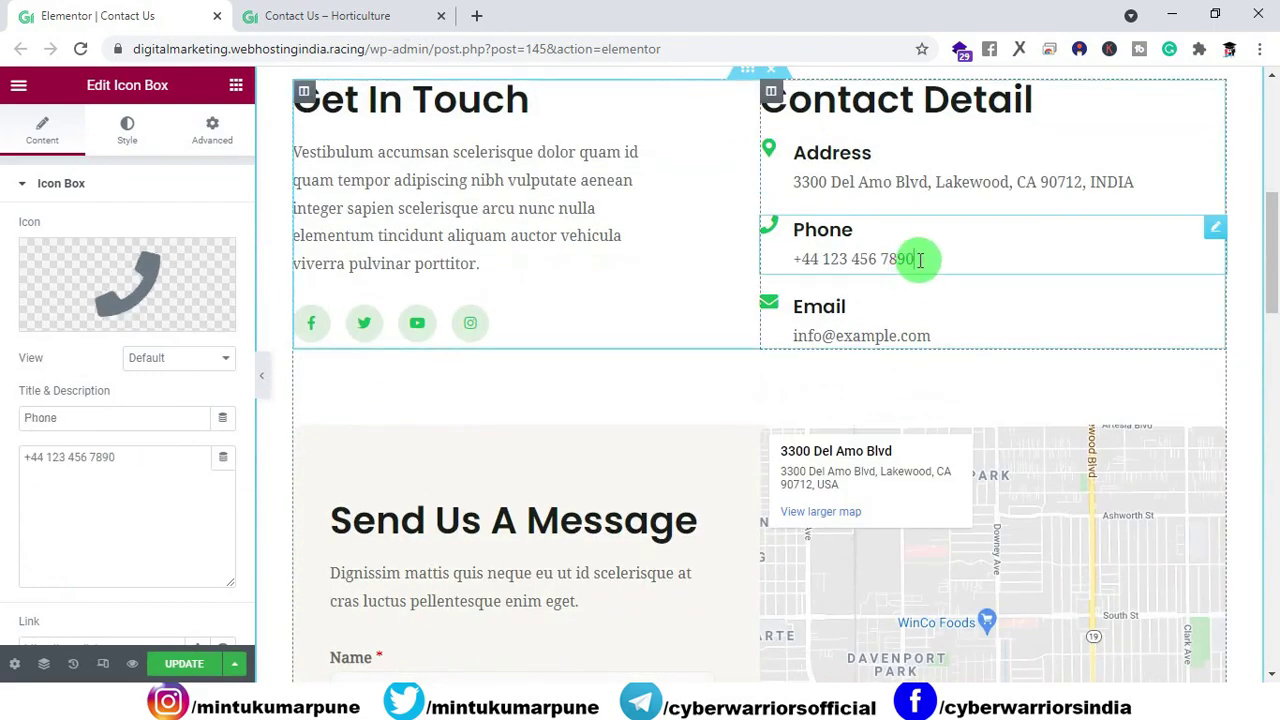
left_click_drag(918, 259, 794, 261)
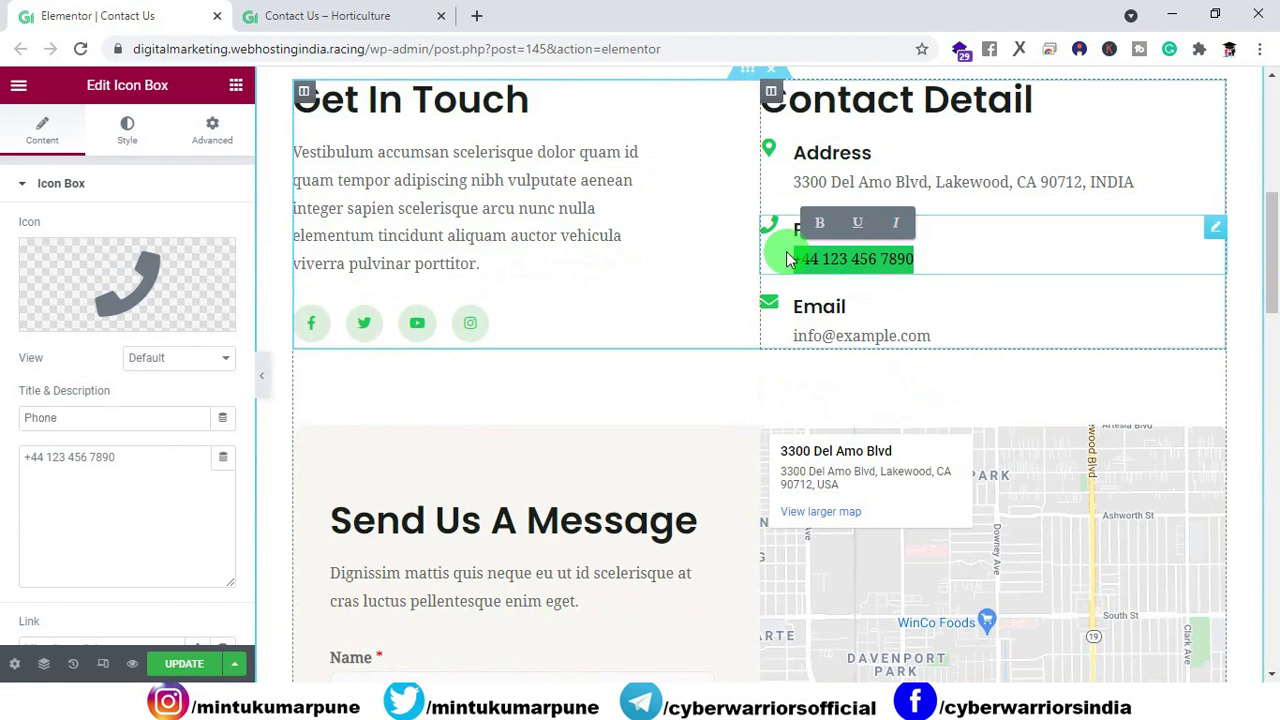
key("BackSpace")
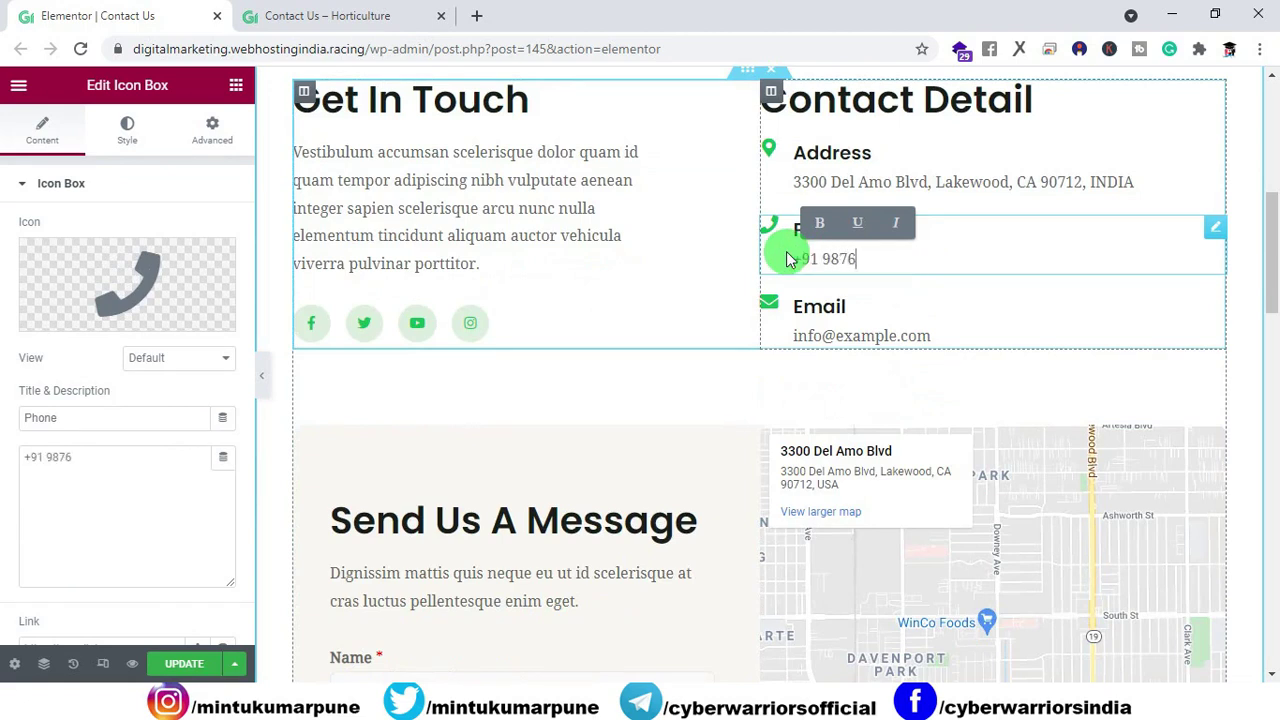